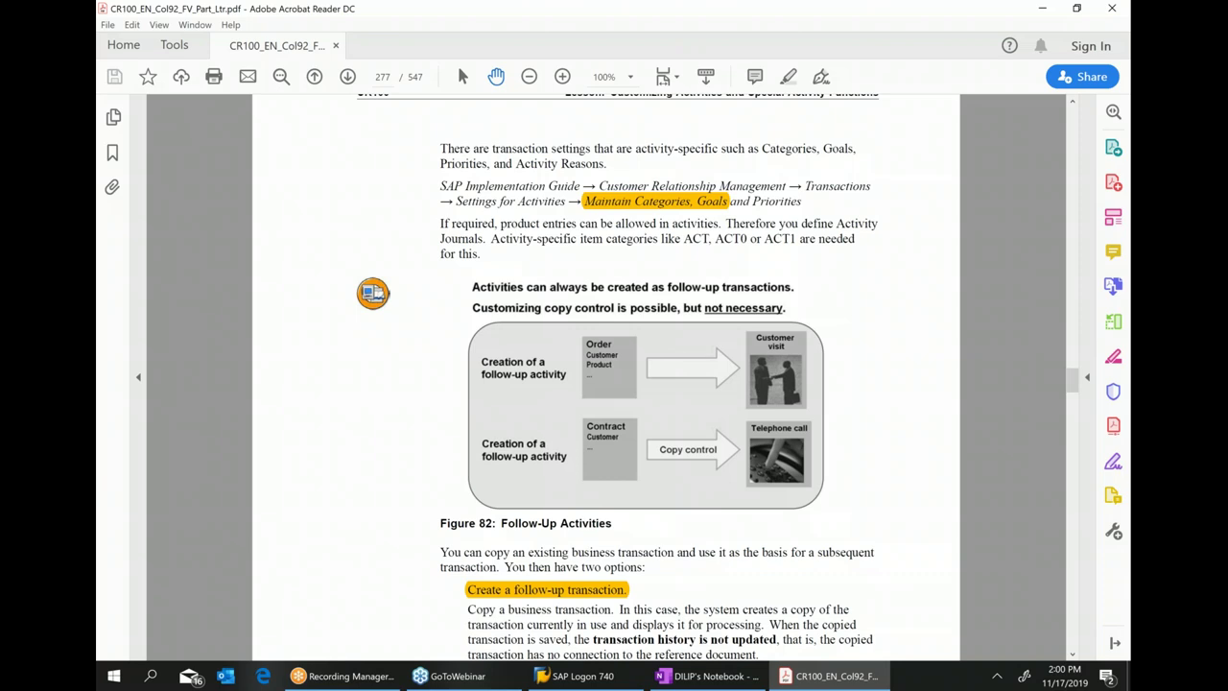
# Read the CR100 course PDF's section on follow-up activities and the hint about activating copying control for activities.
pyautogui.scroll(-5, 690, 451)
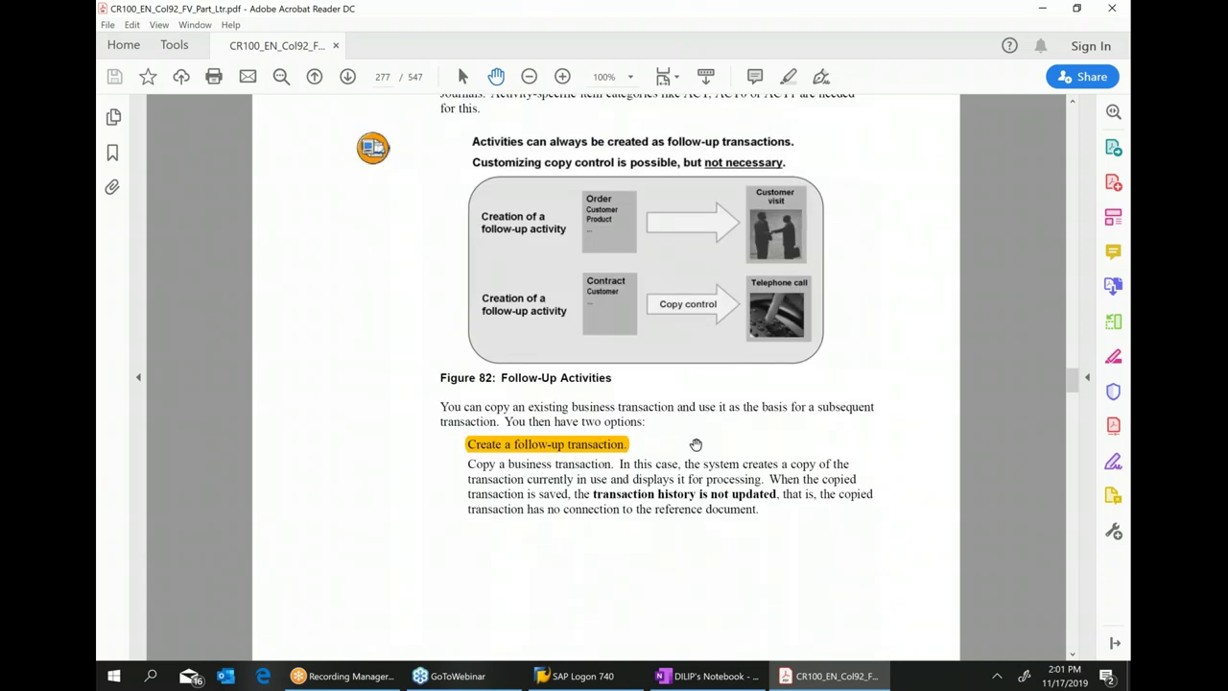
pyautogui.scroll(-10, 686, 475)
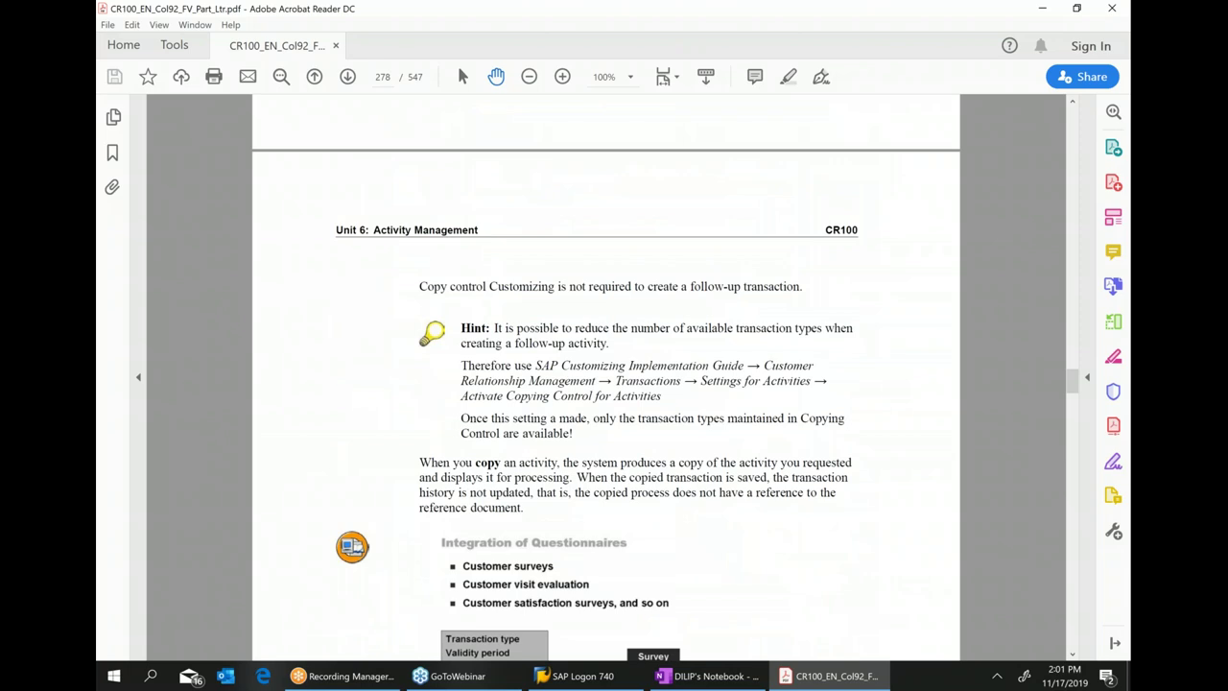
pyautogui.scroll(2, 688, 527)
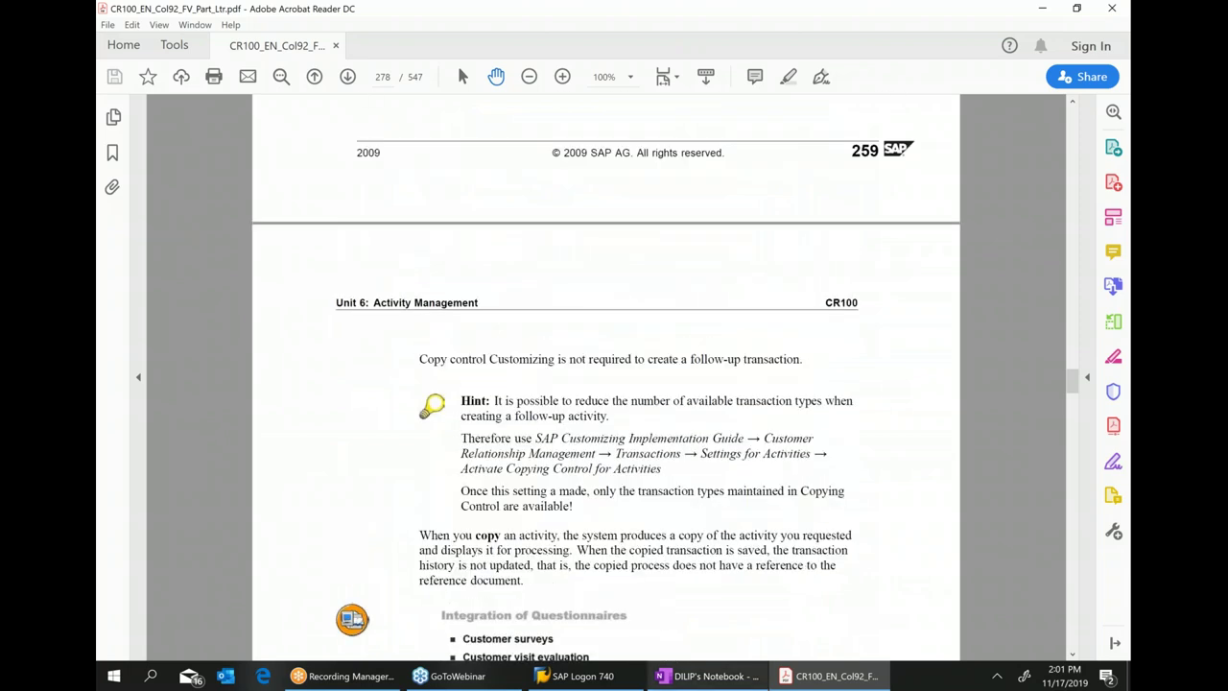
# Switch to the OneNote class notes and add the bullet "Activity exercise" a few lines below "Thank you".
pyautogui.click(710, 676)
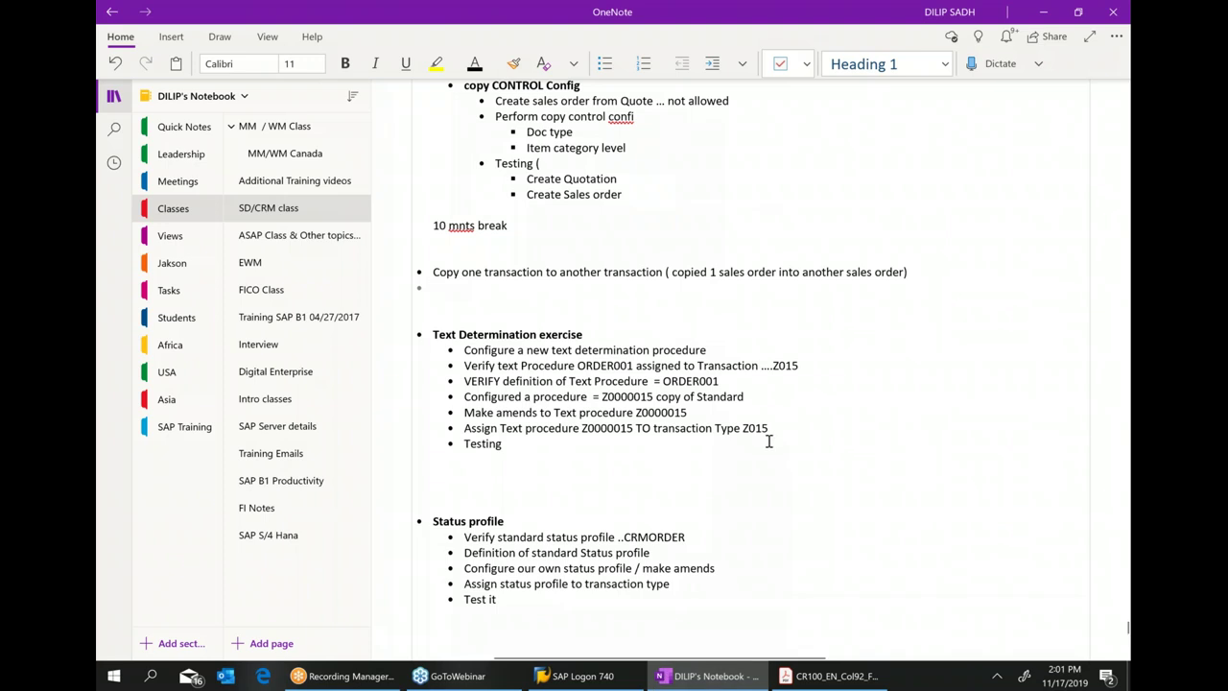
pyautogui.scroll(-5, 767, 438)
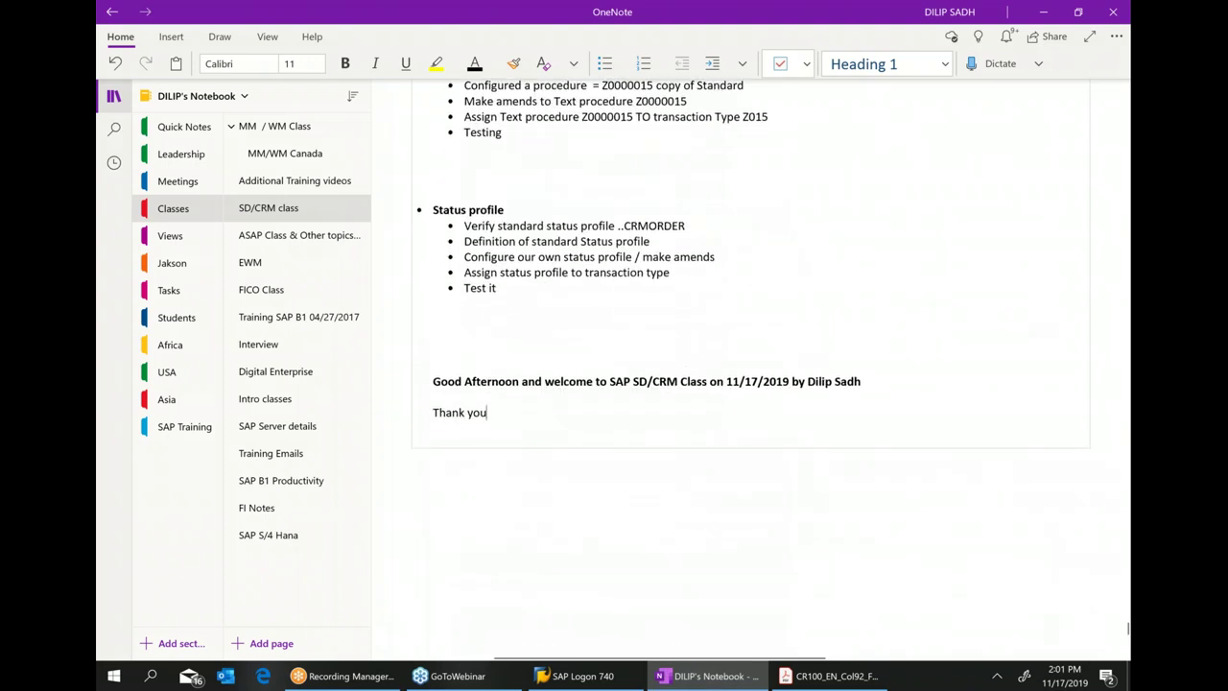
pyautogui.press('Return')
pyautogui.press('Return')
pyautogui.press('Return')
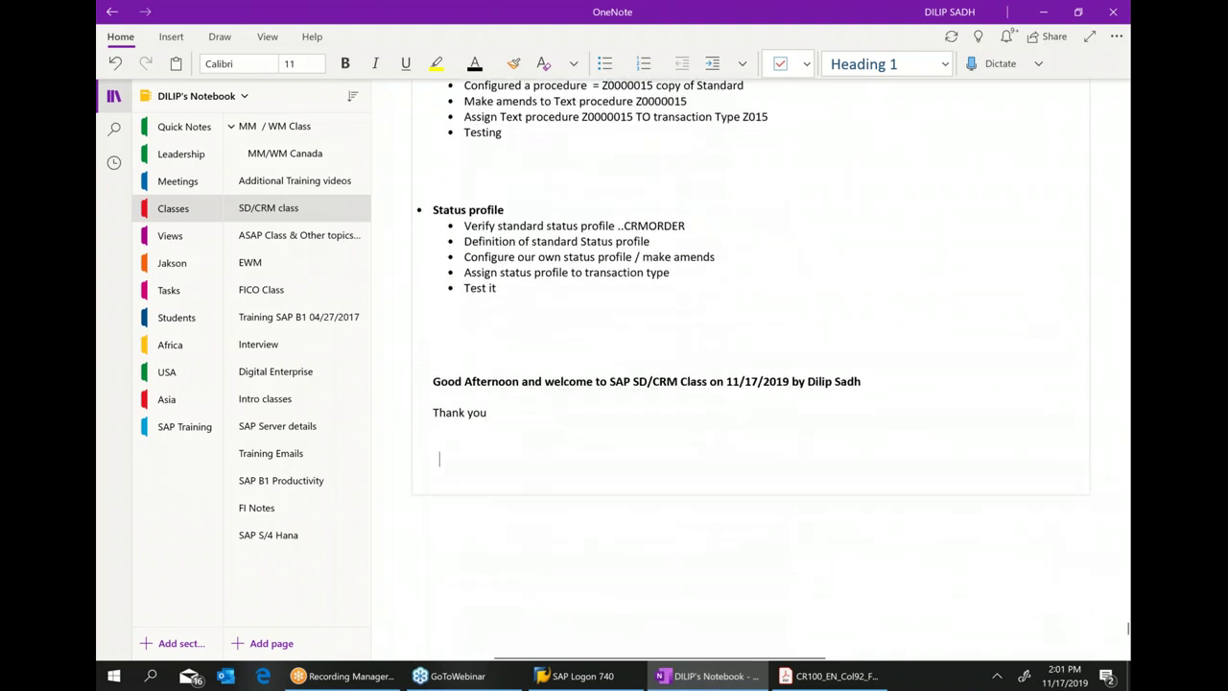
pyautogui.hotkey('ctrl', '.')
pyautogui.write('Activ')
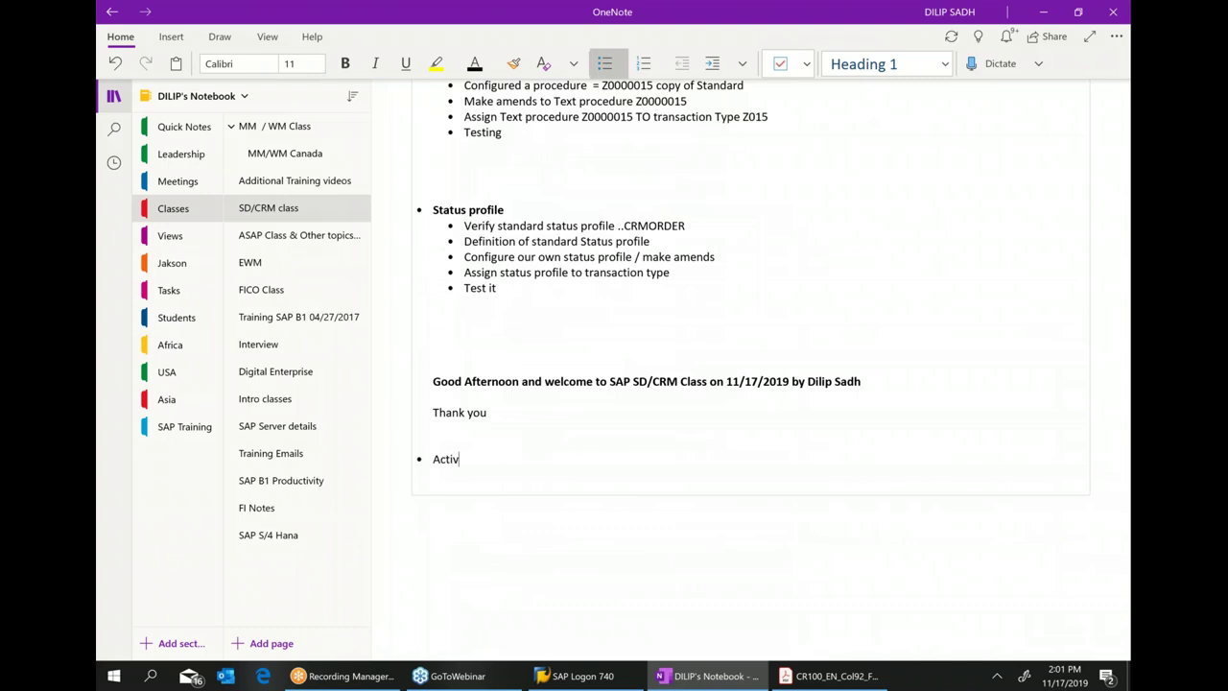
pyautogui.write('y exercise')
pyautogui.press('Return')
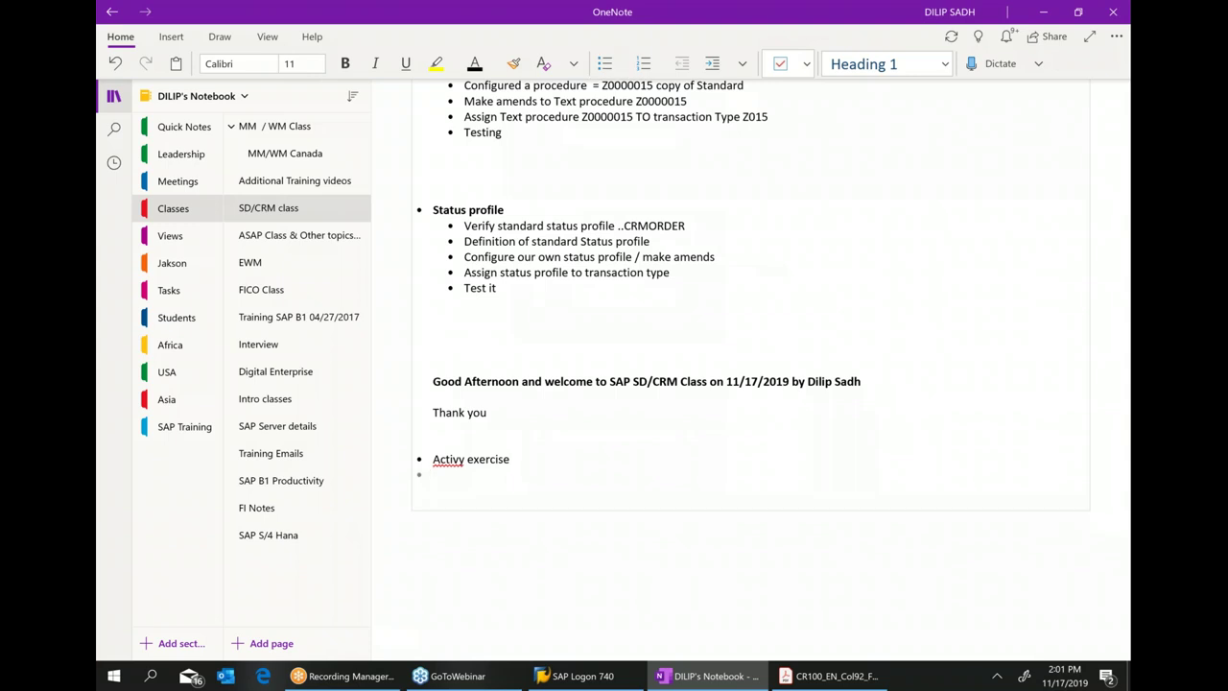
# Add the indented sub-bullet "Create a Quotation" under the activity exercise heading.
pyautogui.click(720, 65)
pyautogui.write('Cre')
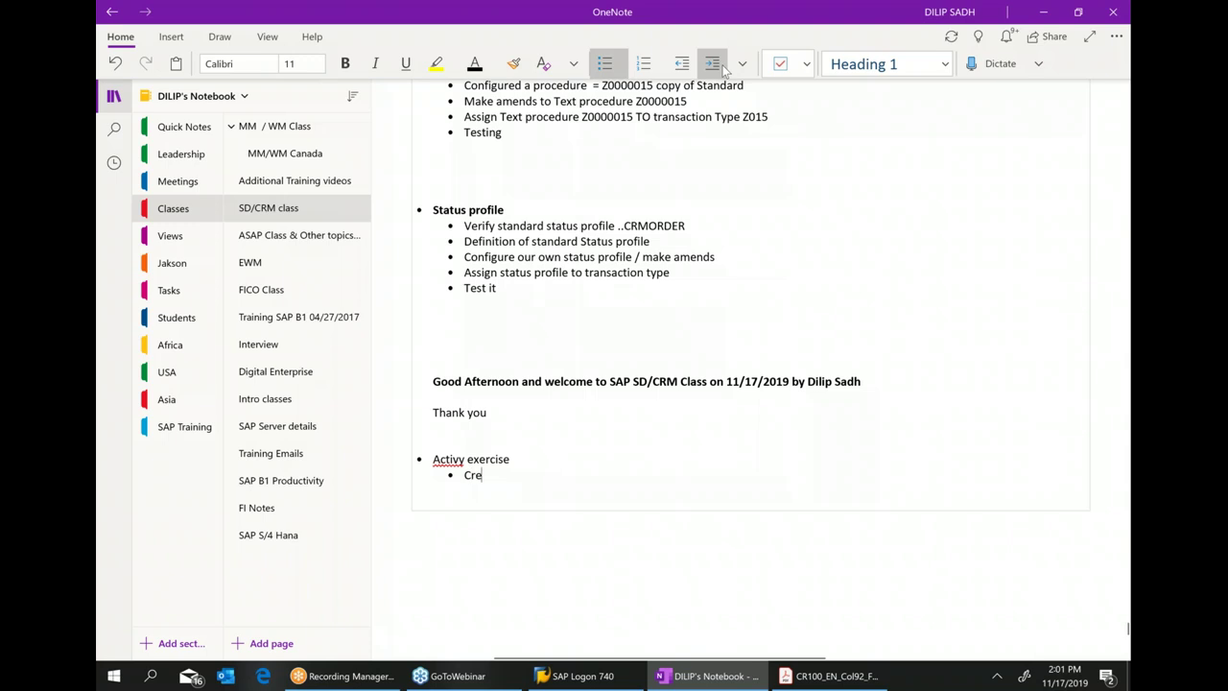
pyautogui.write('ate a Quotation')
pyautogui.press('Return')
# Add a second sub-bullet reading "Create an activity with reference to Quotation".
pyautogui.write('Create a')
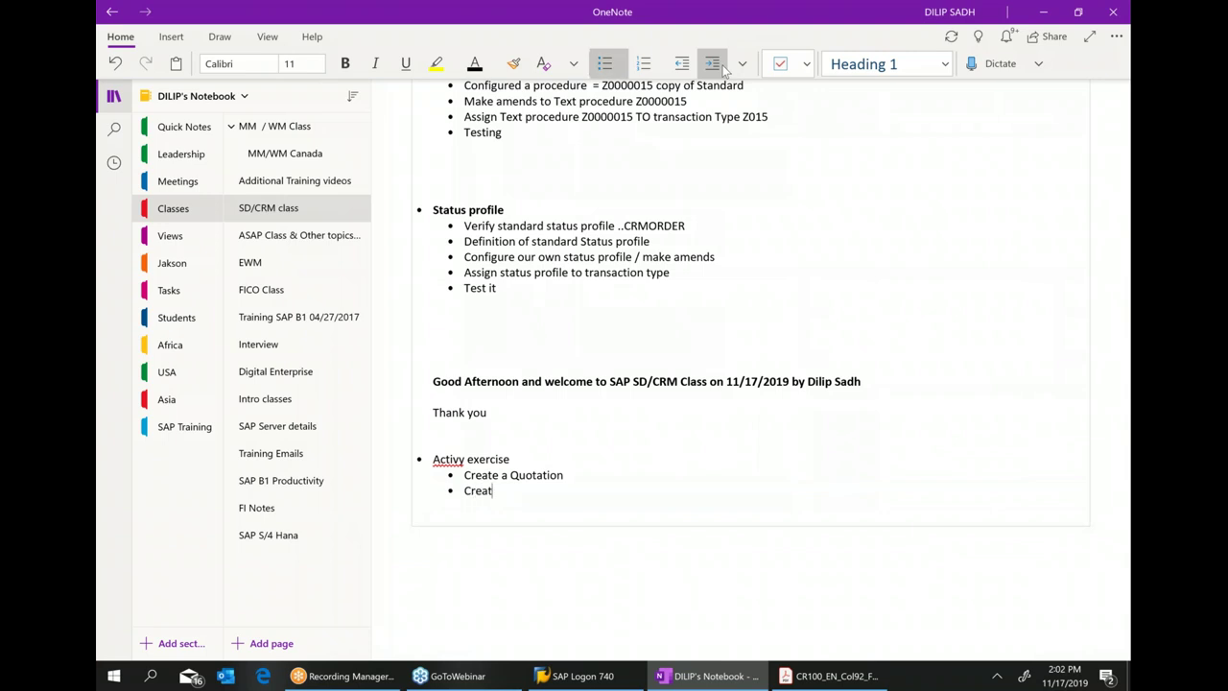
pyautogui.write('n activyt')
pyautogui.press('BackSpace')
pyautogui.press('BackSpace')
pyautogui.write('ity with re ference t')
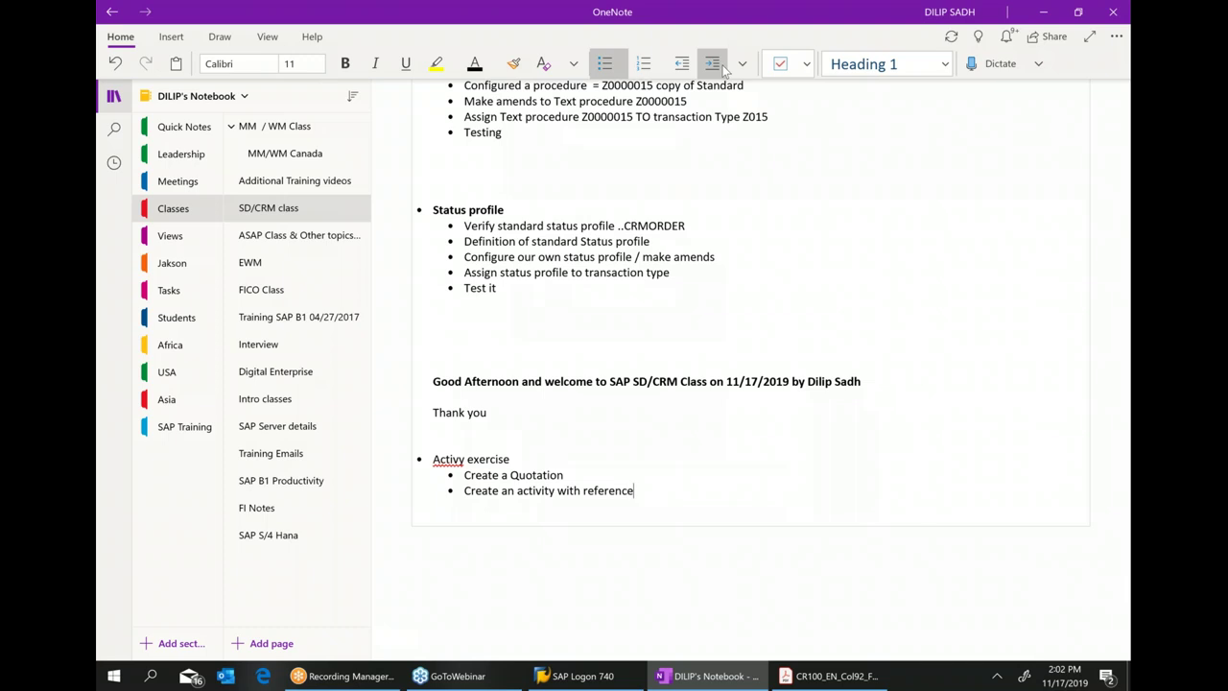
pyautogui.write('o Quotta')
pyautogui.press('BackSpace')
pyautogui.press('BackSpace')
pyautogui.write('ati')
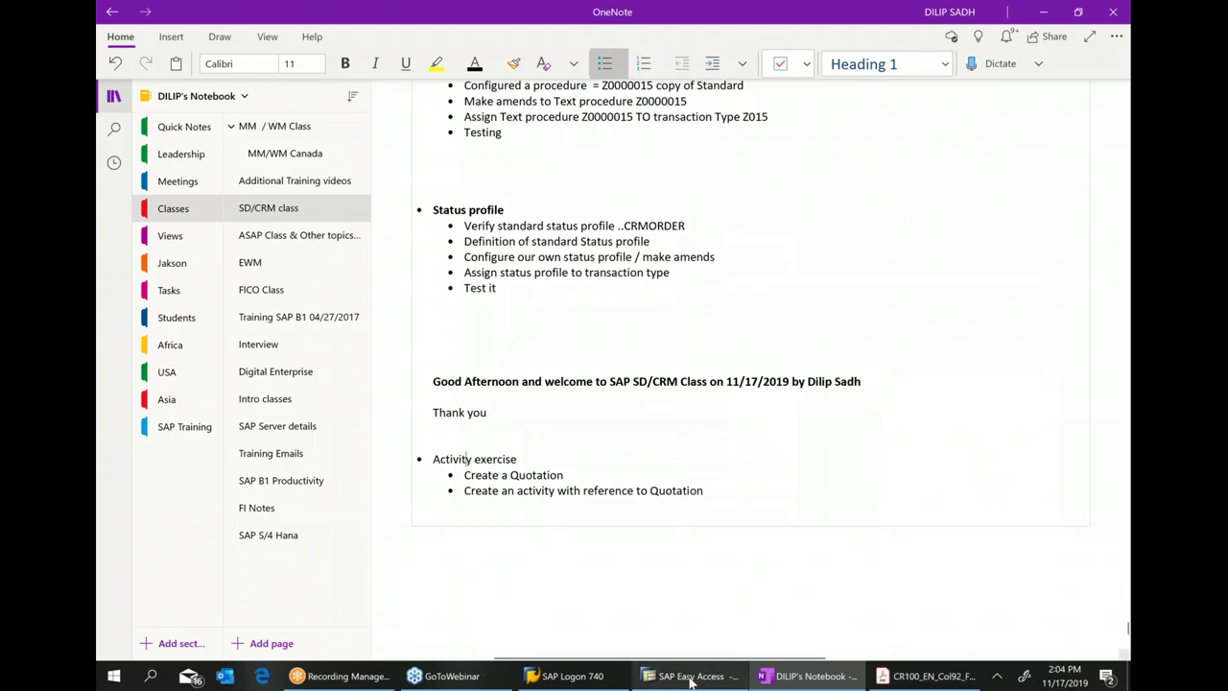
# Switch to SAP Easy Access and open the Maintain Sales Orders transaction (CRMD_BUS2000115) from the user menu's Sales folder.
pyautogui.click(687, 676)
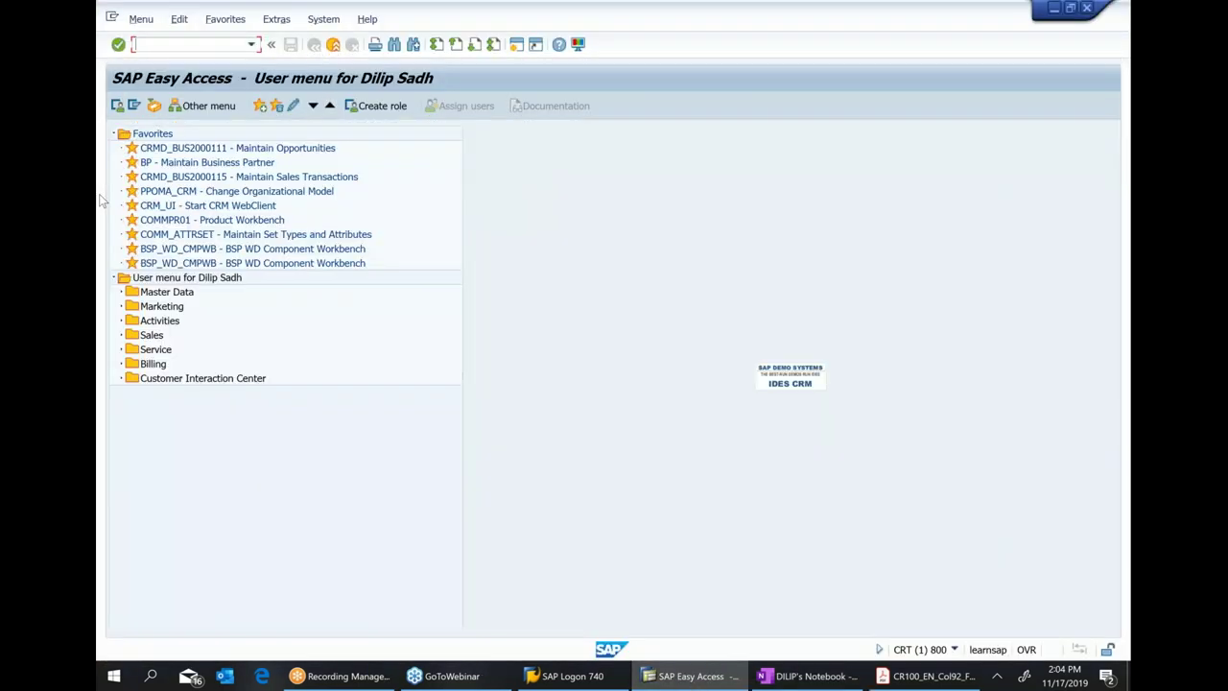
pyautogui.click(113, 134)
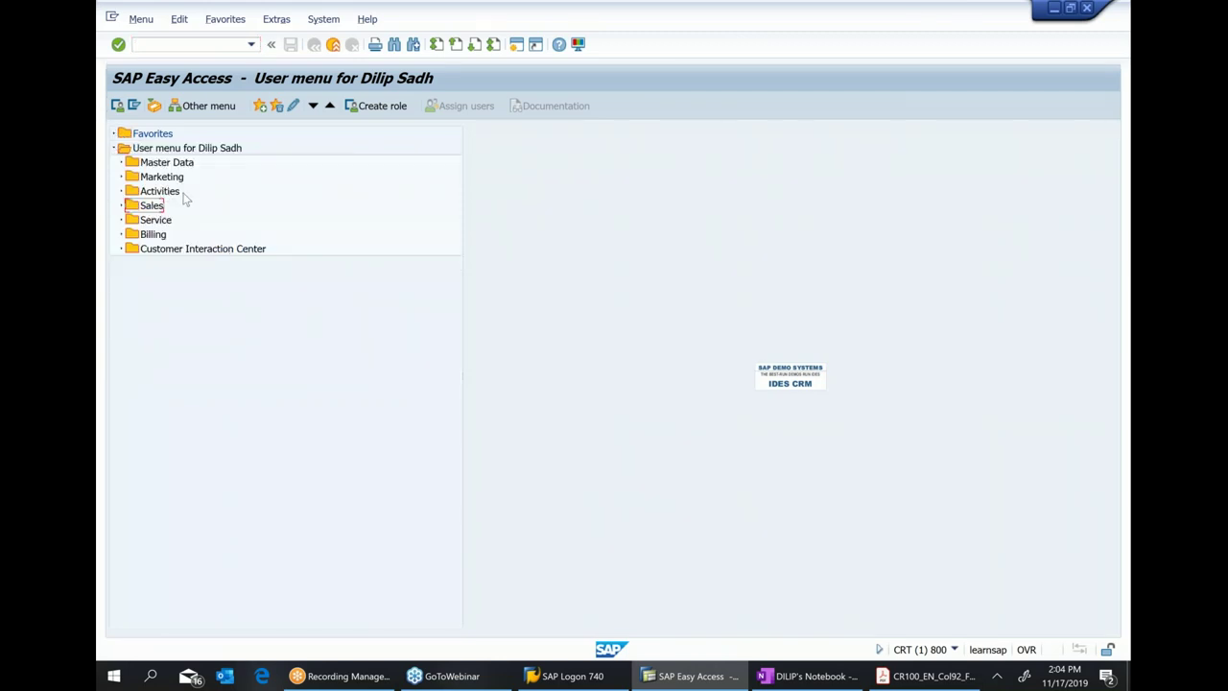
pyautogui.click(155, 205)
pyautogui.click(122, 206)
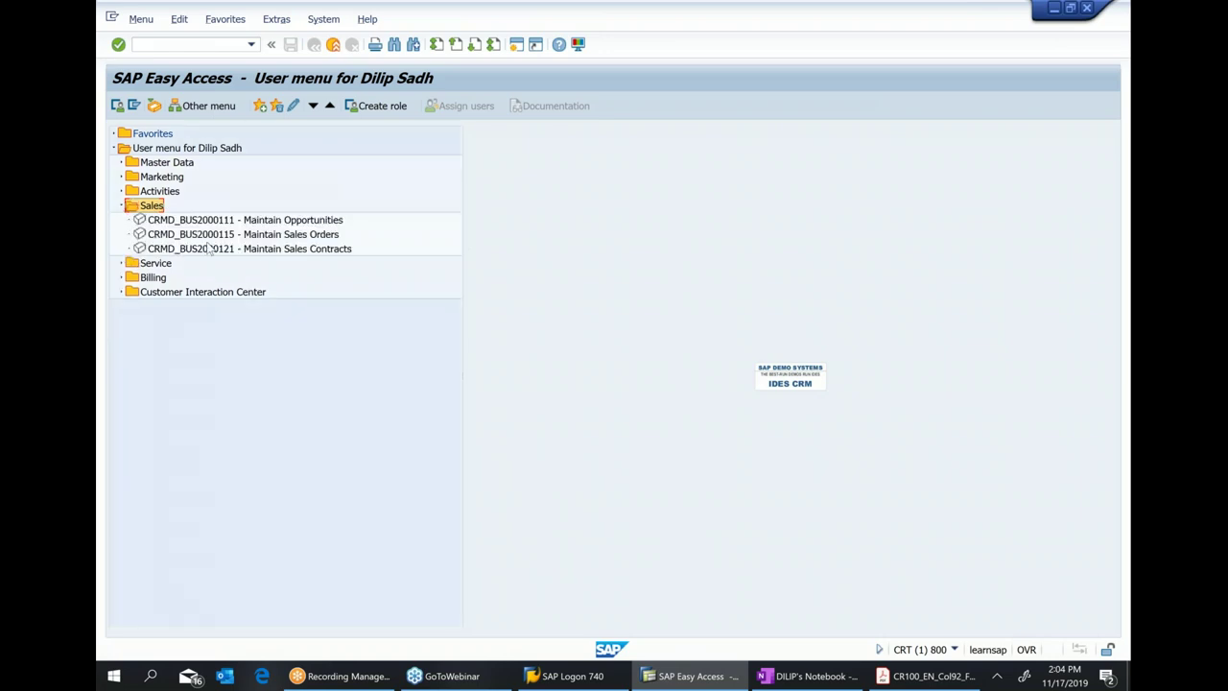
pyautogui.doubleClick(276, 236)
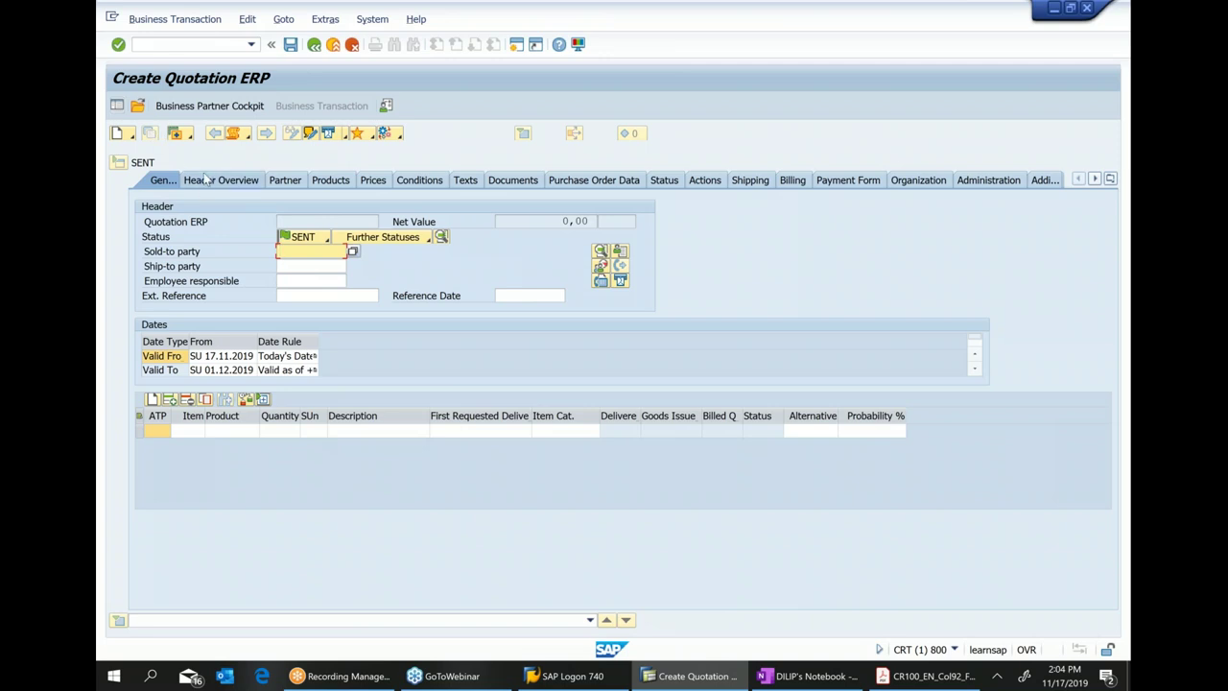
# Create a new sales transaction of type Quote_sadh_111619 and enter the customer's number as the sold-to party.
pyautogui.click(127, 133)
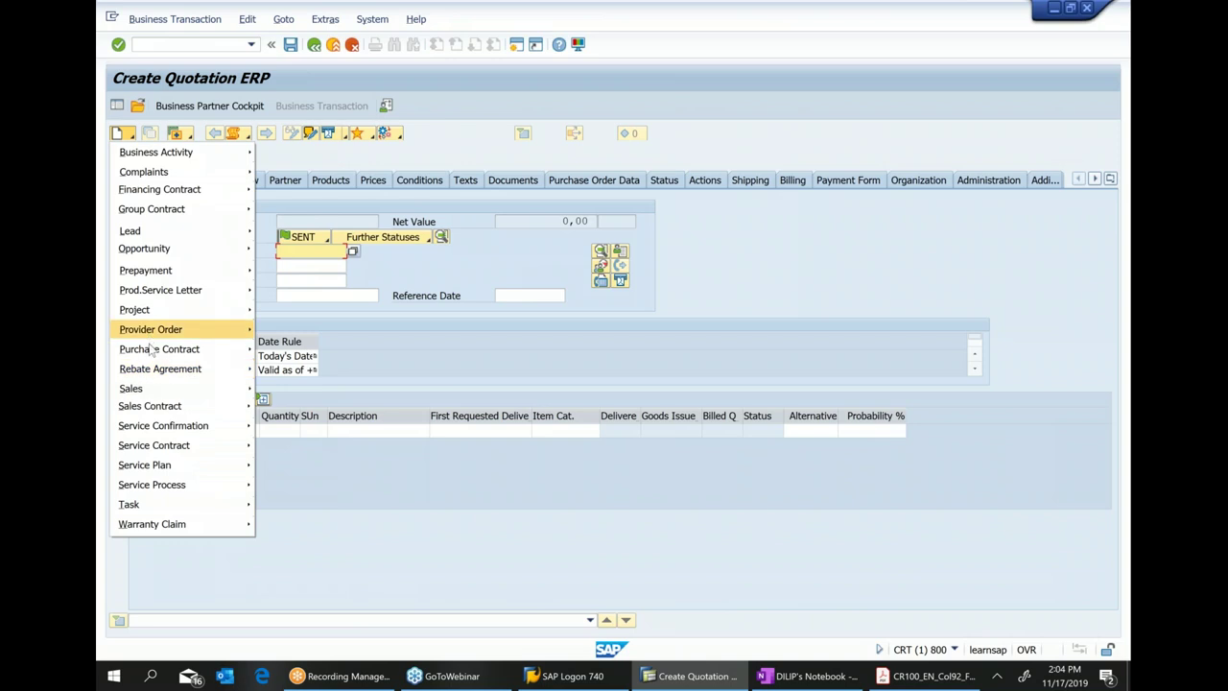
pyautogui.moveTo(149, 393)
pyautogui.moveTo(348, 682)
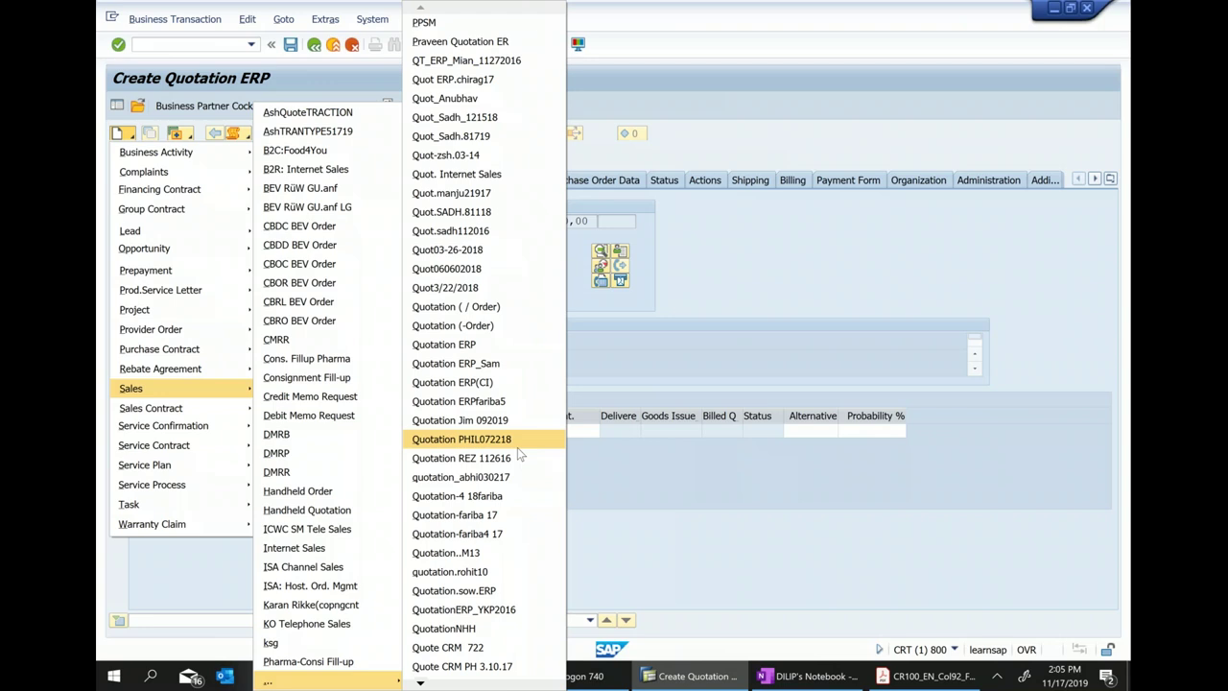
pyautogui.moveTo(420, 683)
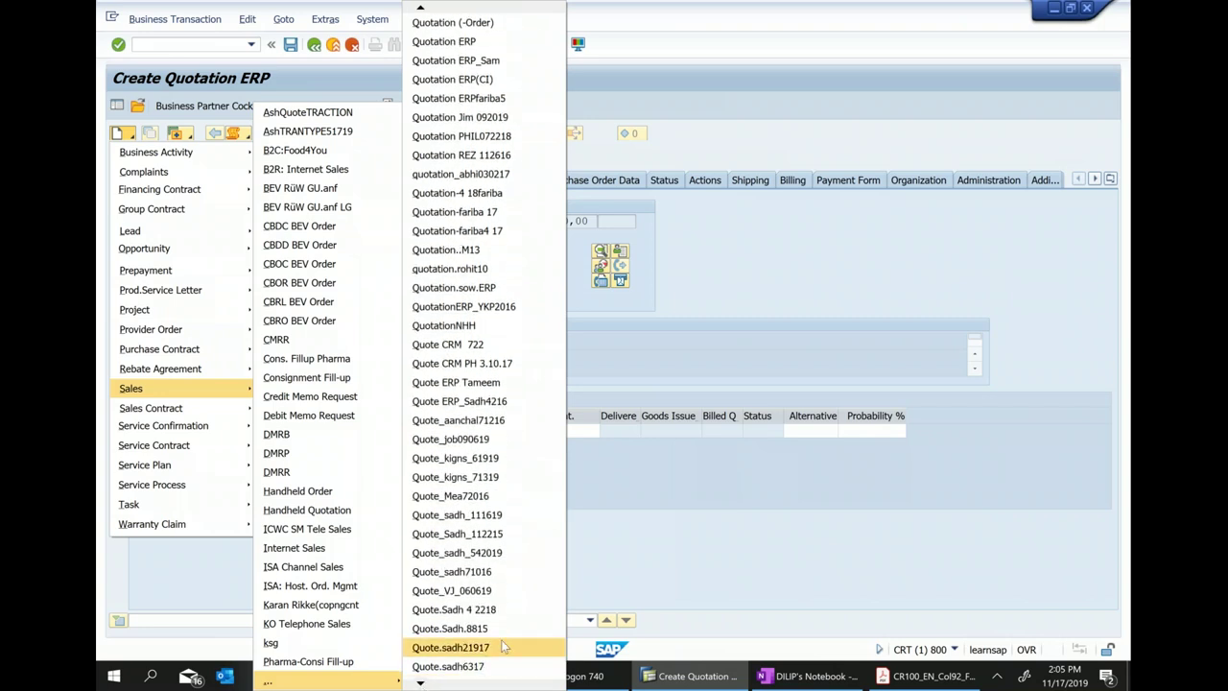
pyautogui.click(517, 525)
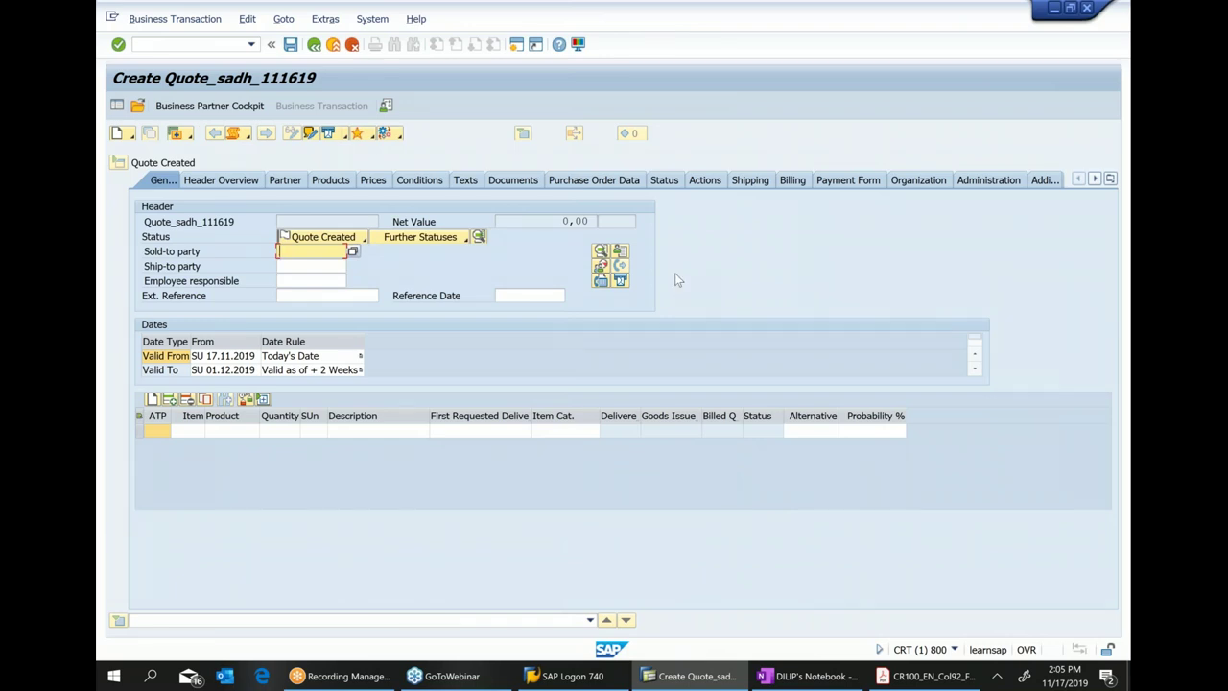
pyautogui.write('300034')
pyautogui.press('Return')
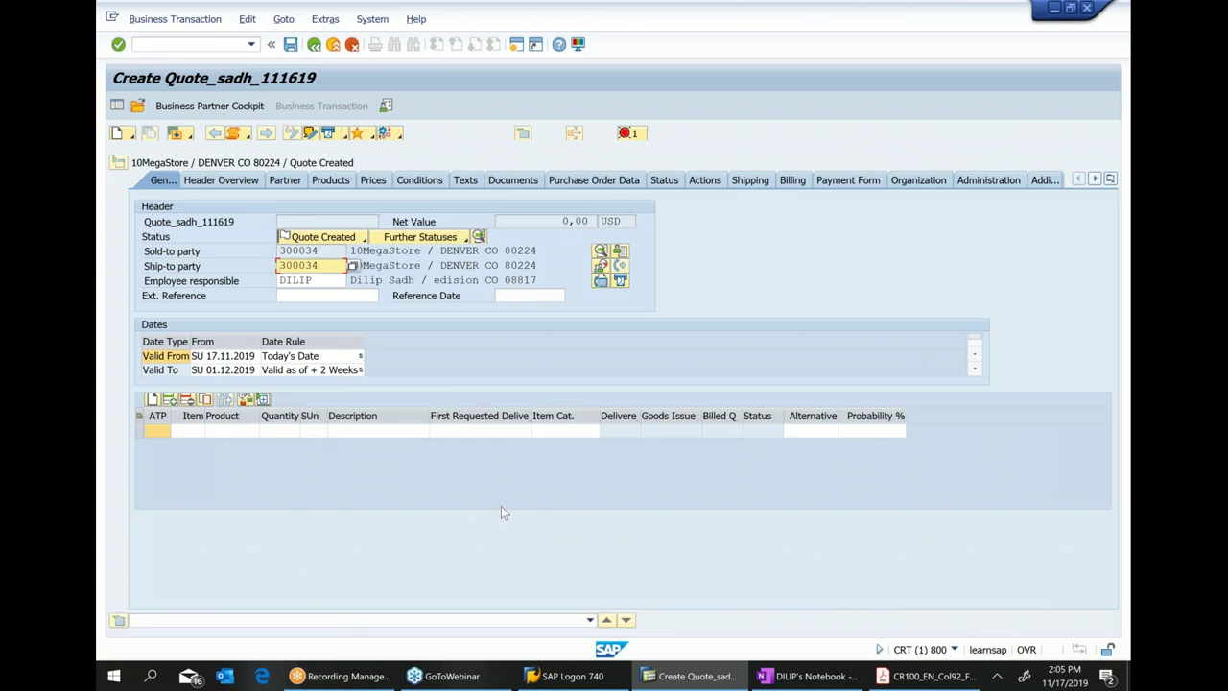
# Widen the Product column and add product HT-1010 with a quantity of 10 as the quotation's first item.
pyautogui.click(224, 440)
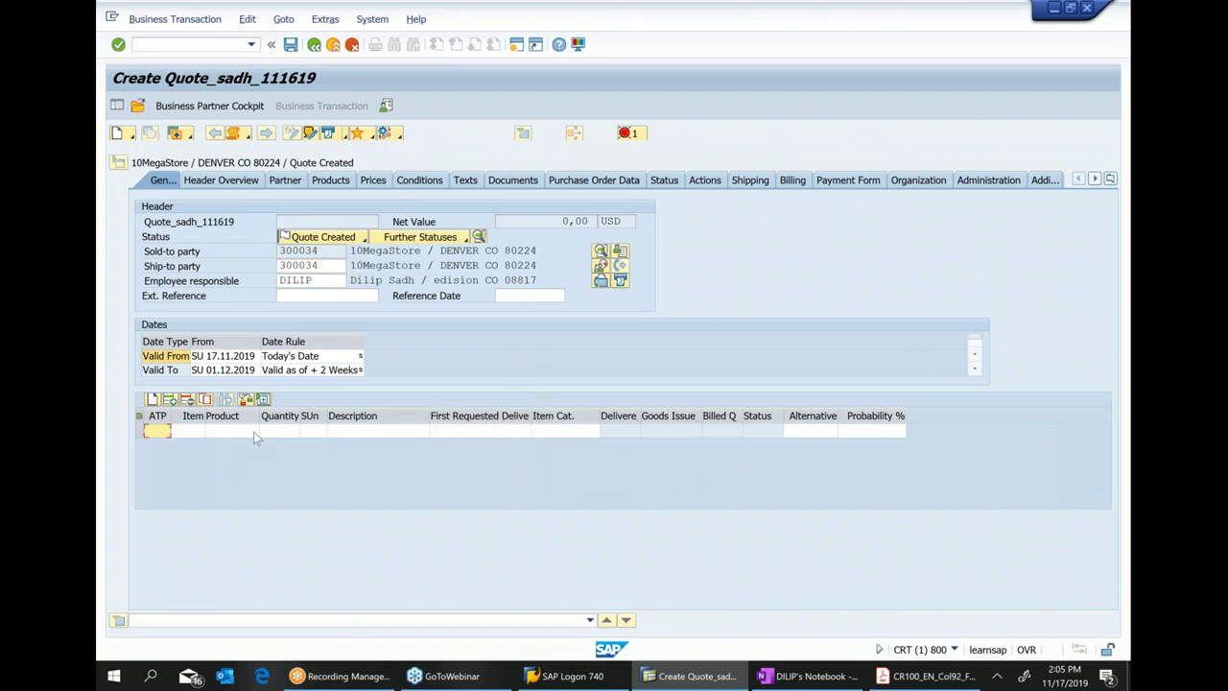
pyautogui.moveTo(257, 427); pyautogui.dragTo(290, 428)
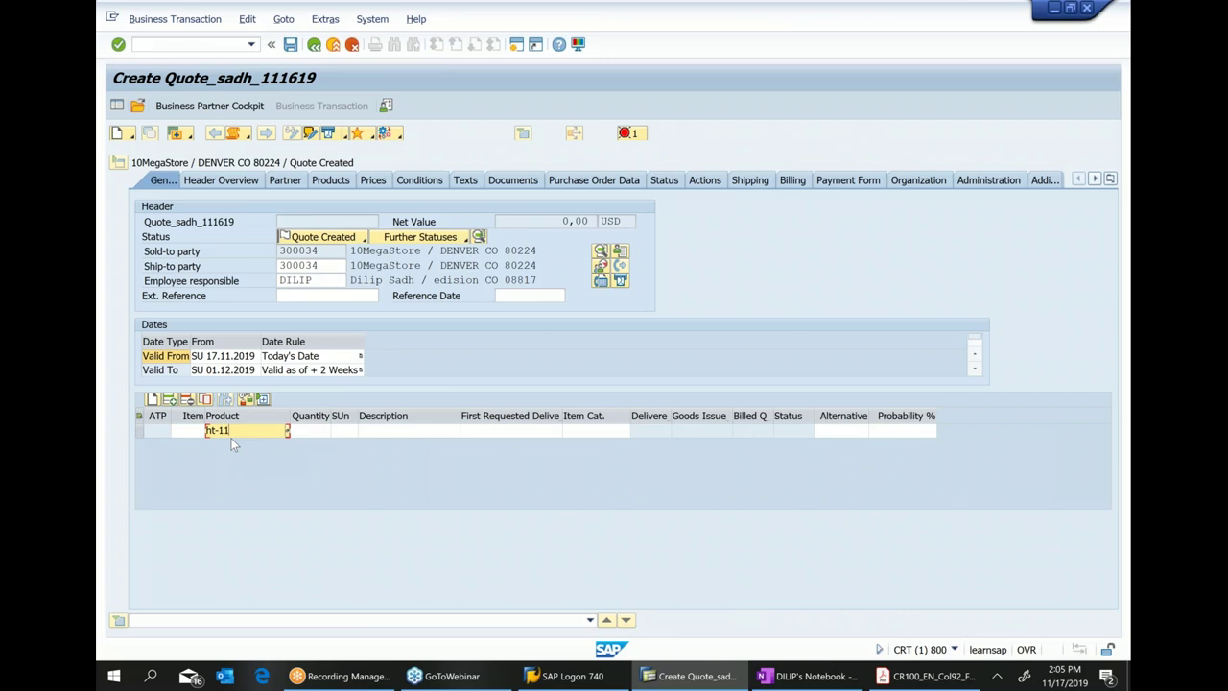
pyautogui.write('010')
pyautogui.press('Tab')
pyautogui.write('10')
pyautogui.press('Return')
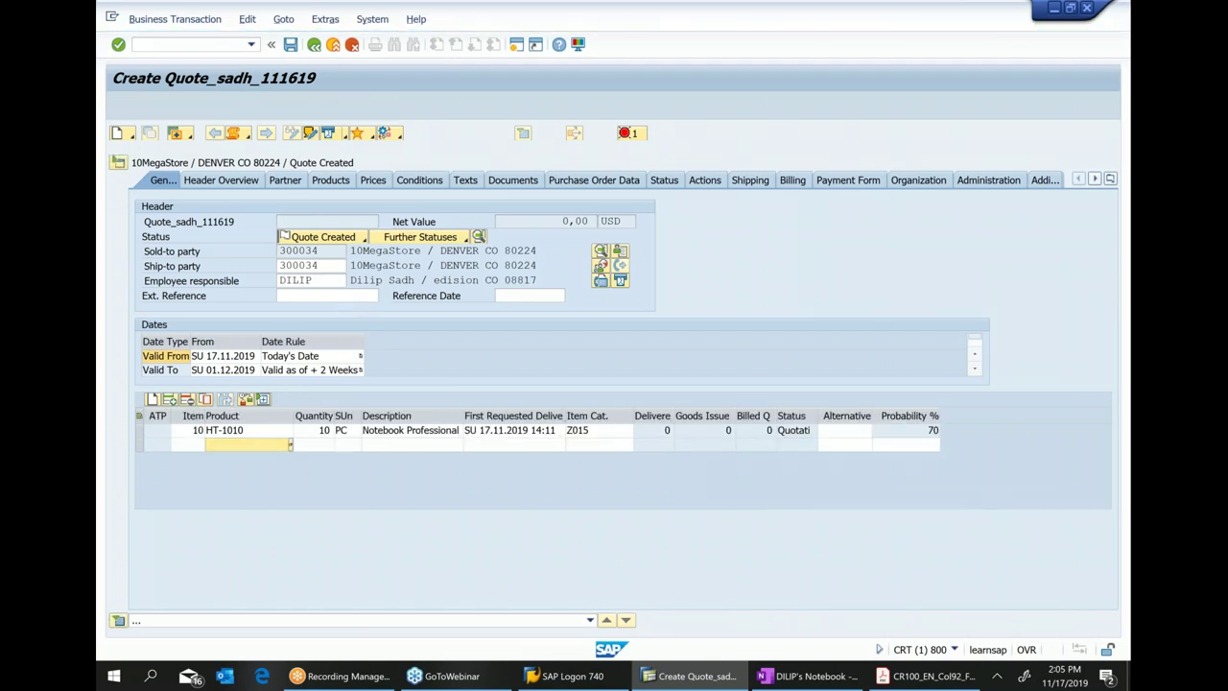
# Set the quotation's external reference to 1234 and its reference date to 02.11.2019.
pyautogui.click(338, 292)
pyautogui.write('1234')
pyautogui.press('Tab')
pyautogui.press('Down')
pyautogui.press('Return')
pyautogui.press('Return')
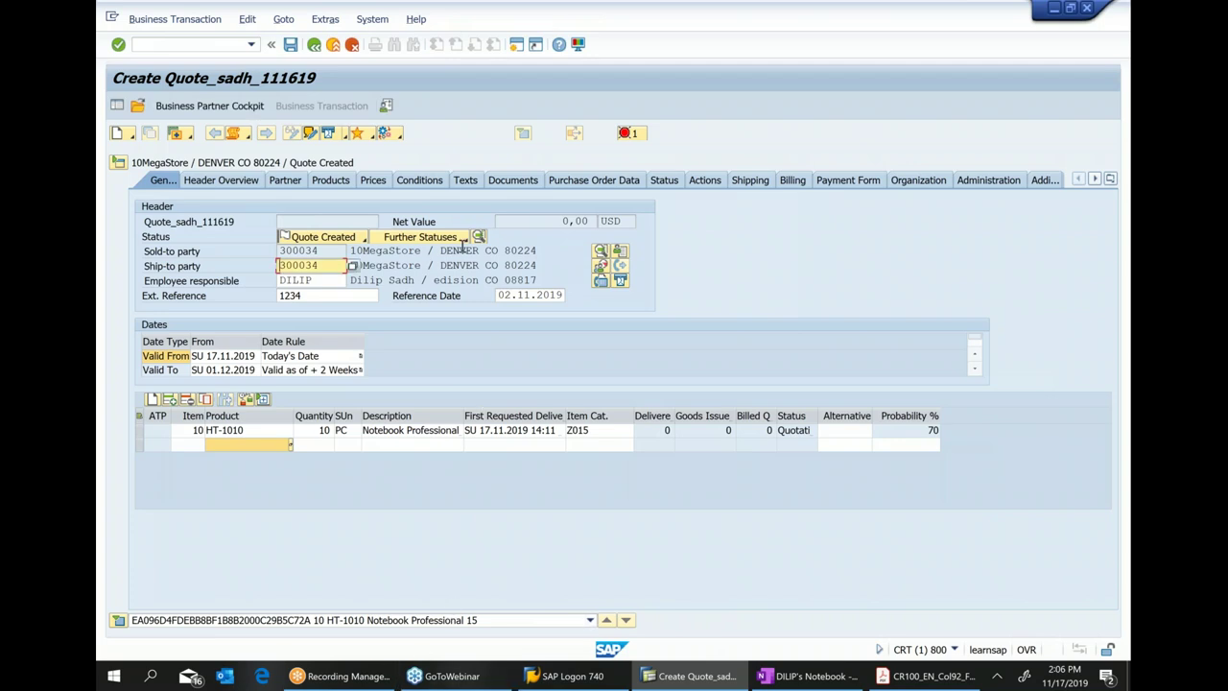
# Add a partner with the function Sales employee to the quotation by entering the employee's partner ID, and save the quotation.
pyautogui.click(284, 179)
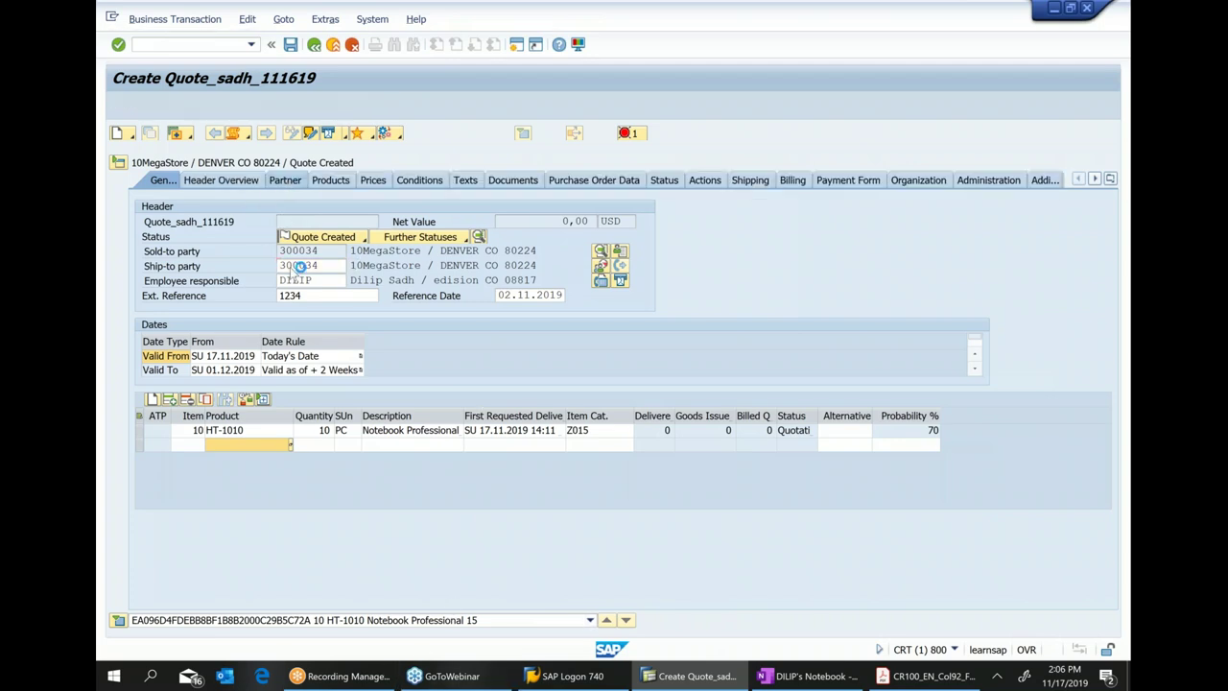
pyautogui.click(308, 293)
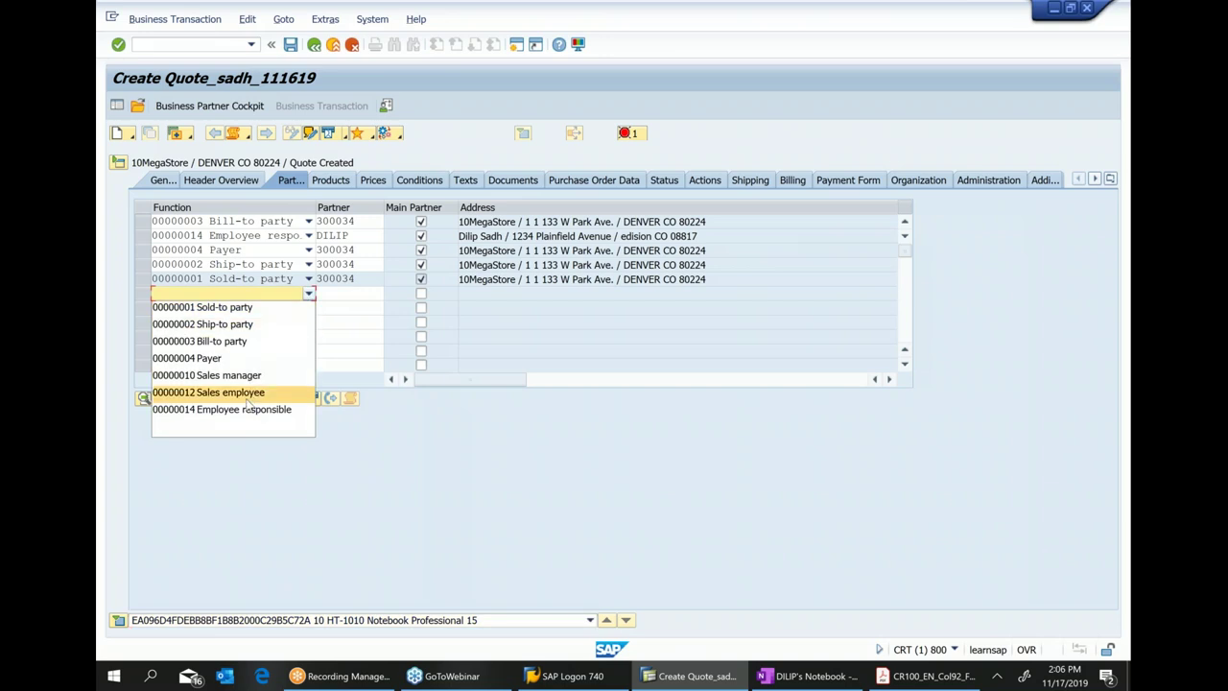
pyautogui.click(245, 394)
pyautogui.click(344, 293)
pyautogui.write('dilip')
pyautogui.press('Return')
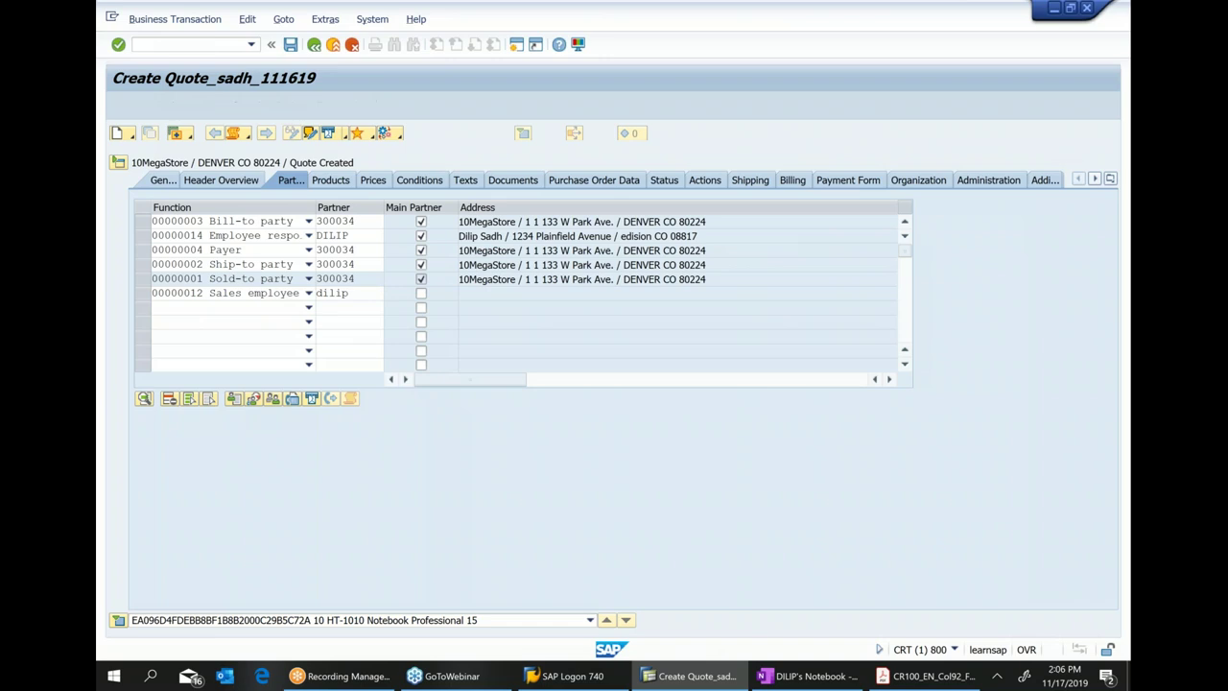
pyautogui.click(162, 181)
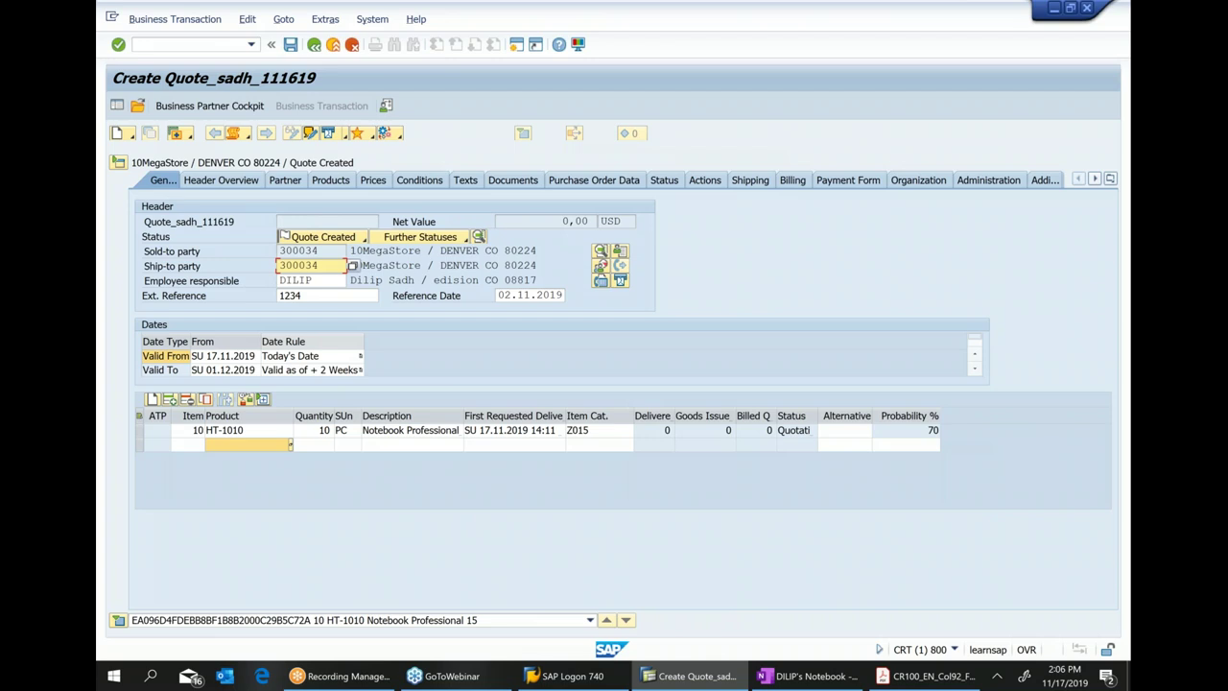
pyautogui.click(291, 46)
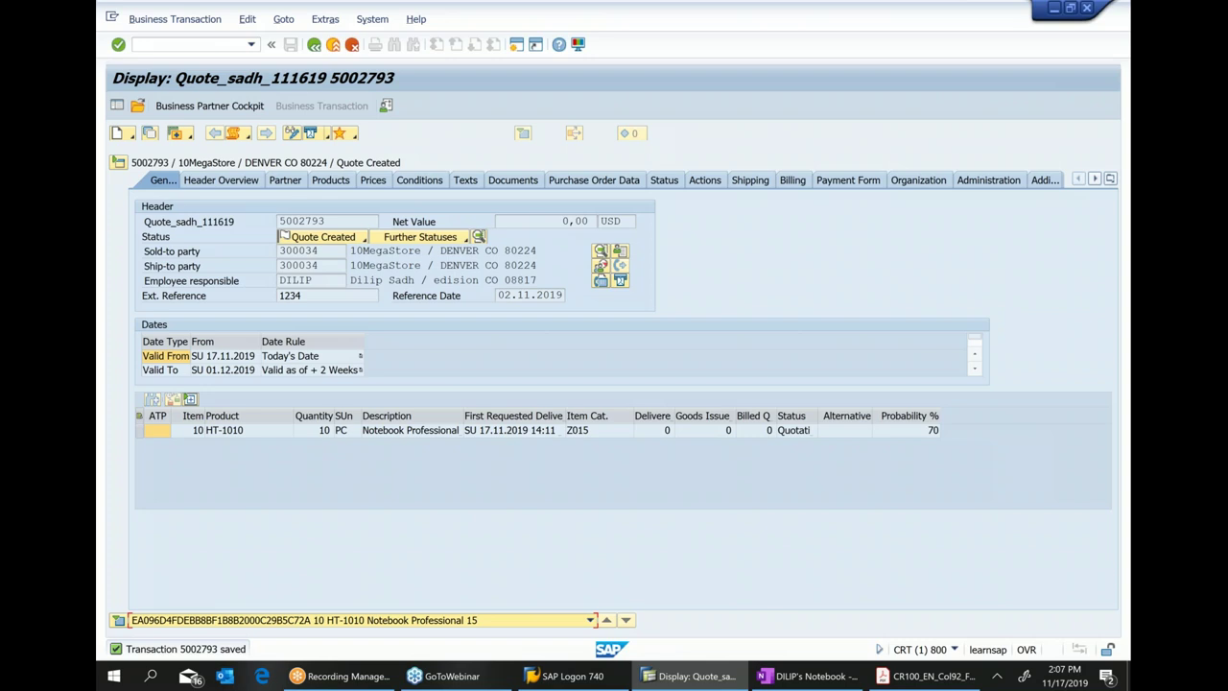
# Create a follow-up business activity of type Appointment from the saved quotation, with the description "Customer Appointment".
pyautogui.click(180, 135)
pyautogui.moveTo(204, 160)
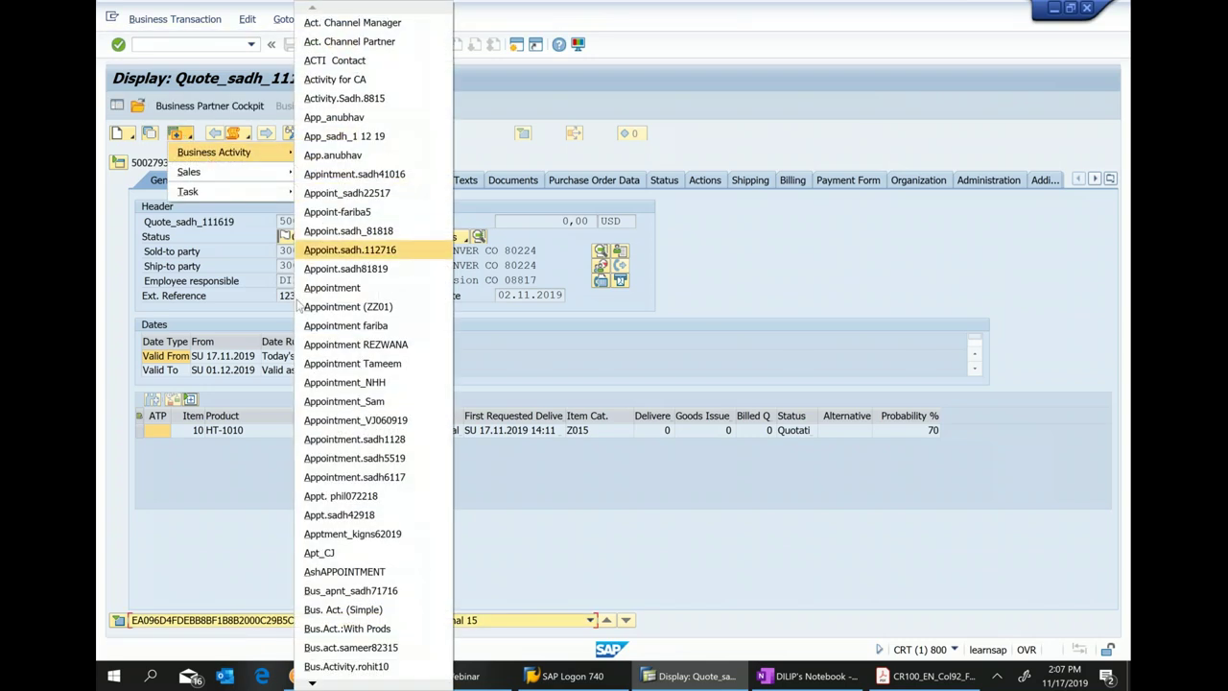
pyautogui.click(378, 295)
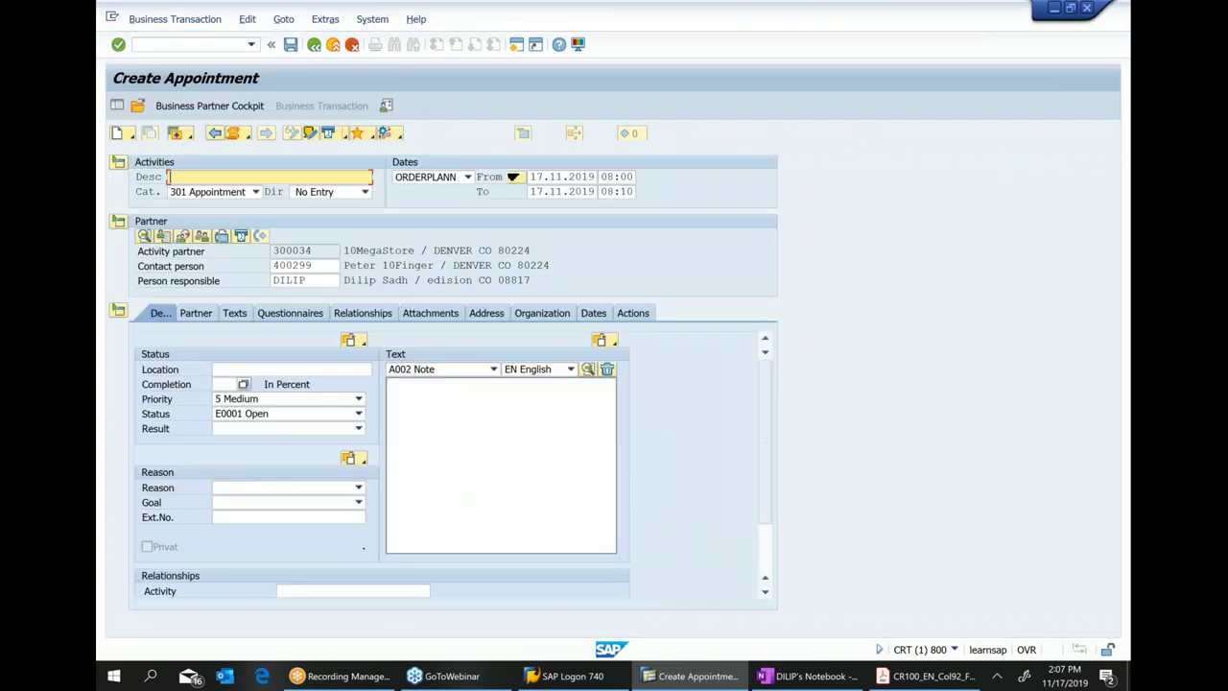
pyautogui.press('Down')
pyautogui.press('Return')
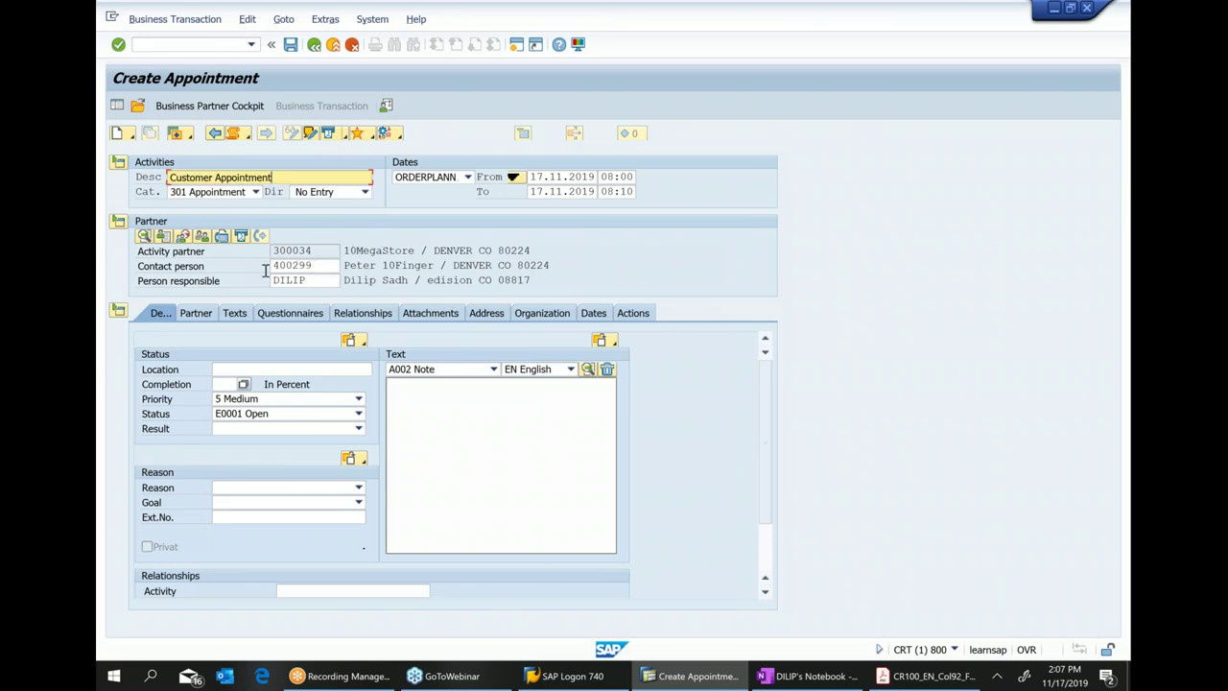
# Set the appointment's location to "Customr location", its reason to Sales promotion and its goal to Order placed.
pyautogui.click(351, 369)
pyautogui.write('C')
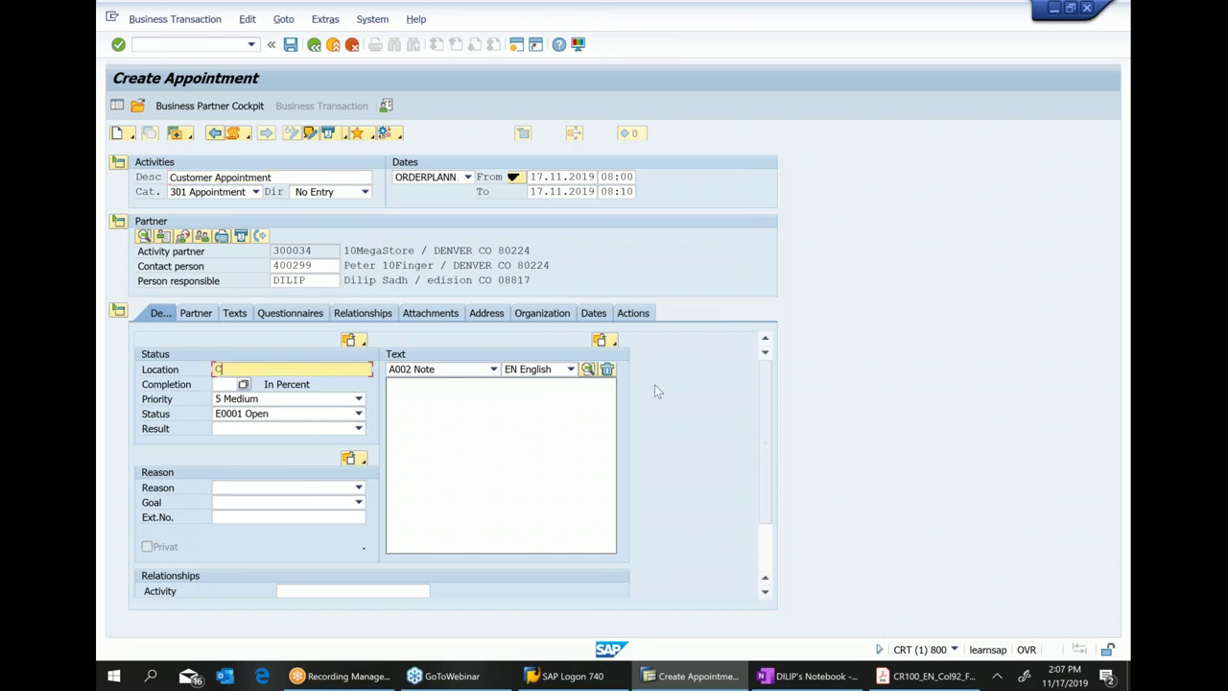
pyautogui.write('ustomr location')
pyautogui.click(358, 487)
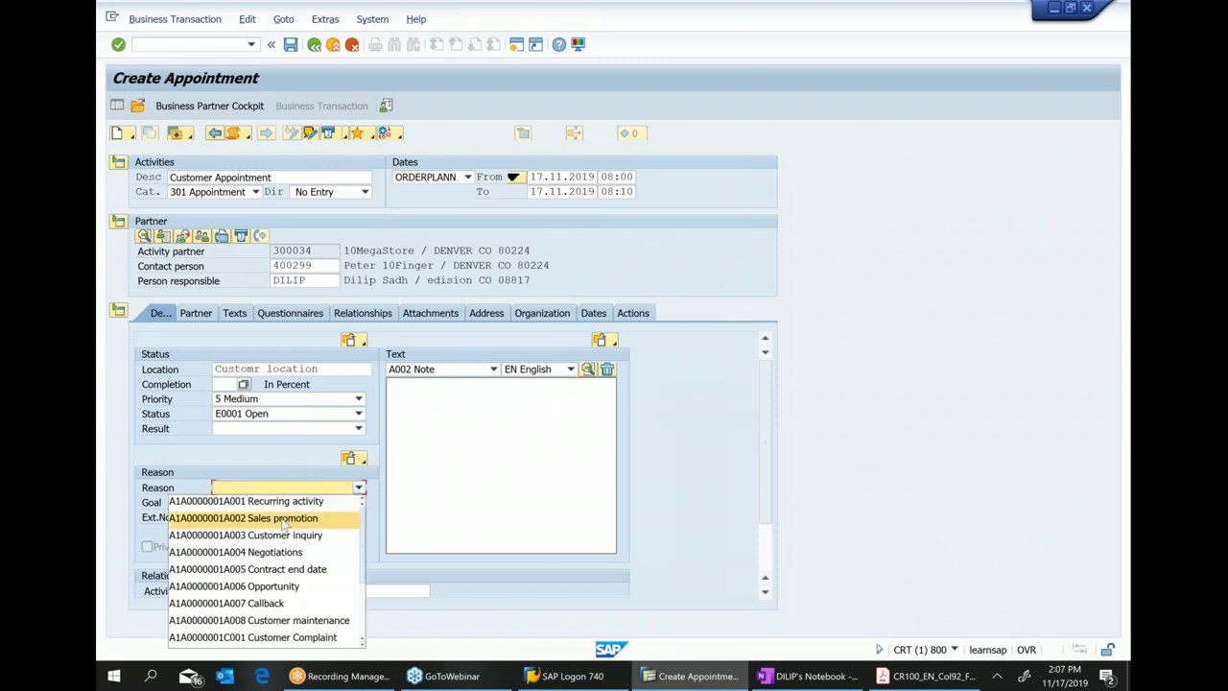
pyautogui.click(285, 518)
pyautogui.click(355, 503)
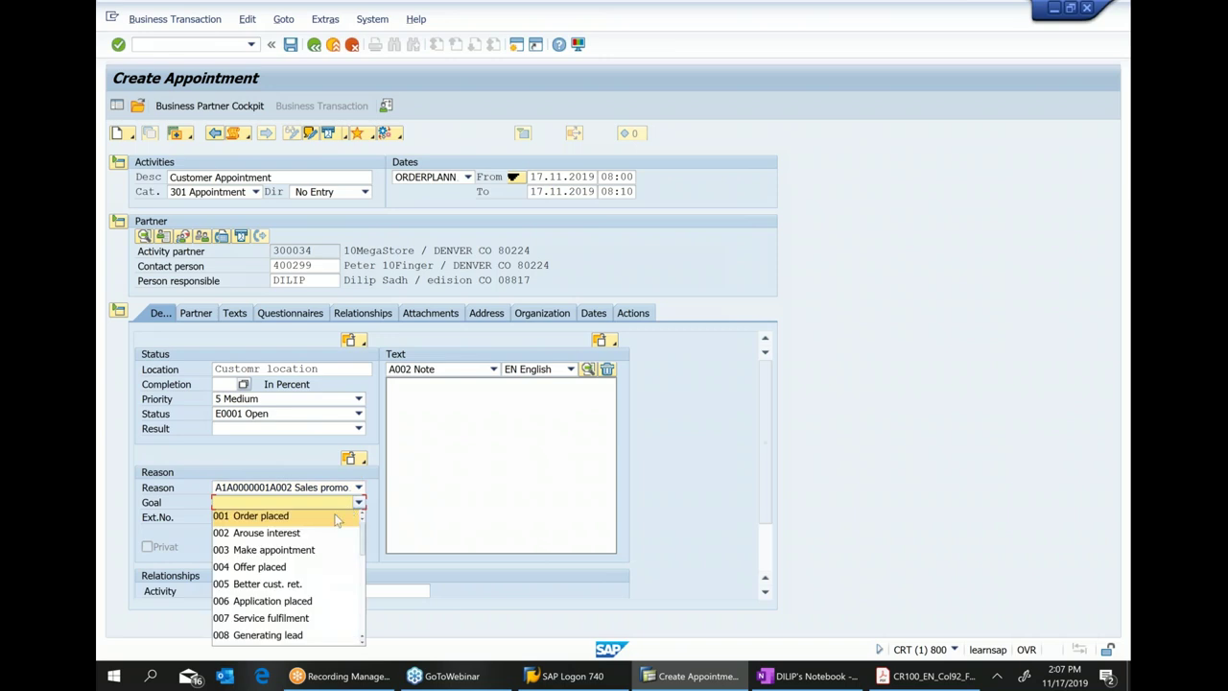
pyautogui.click(278, 516)
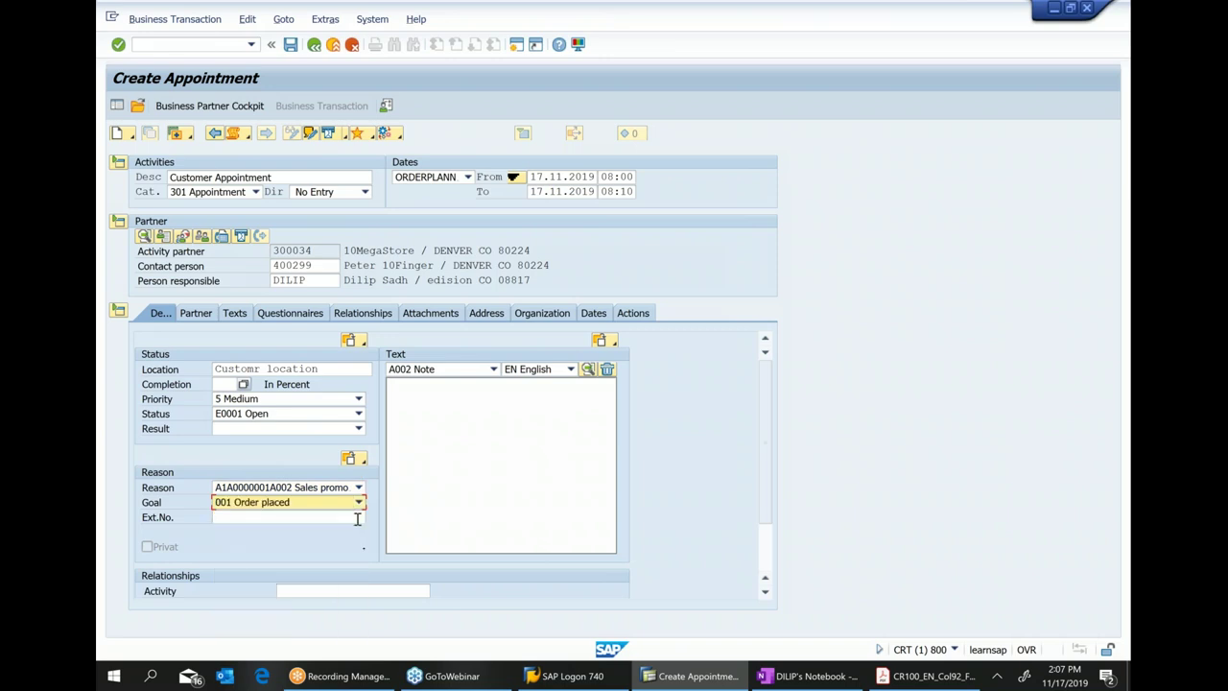
# Check the appointment's partner list and enter "vfbdfbndlkbnlkdfbndf cn" as its note text.
pyautogui.click(193, 316)
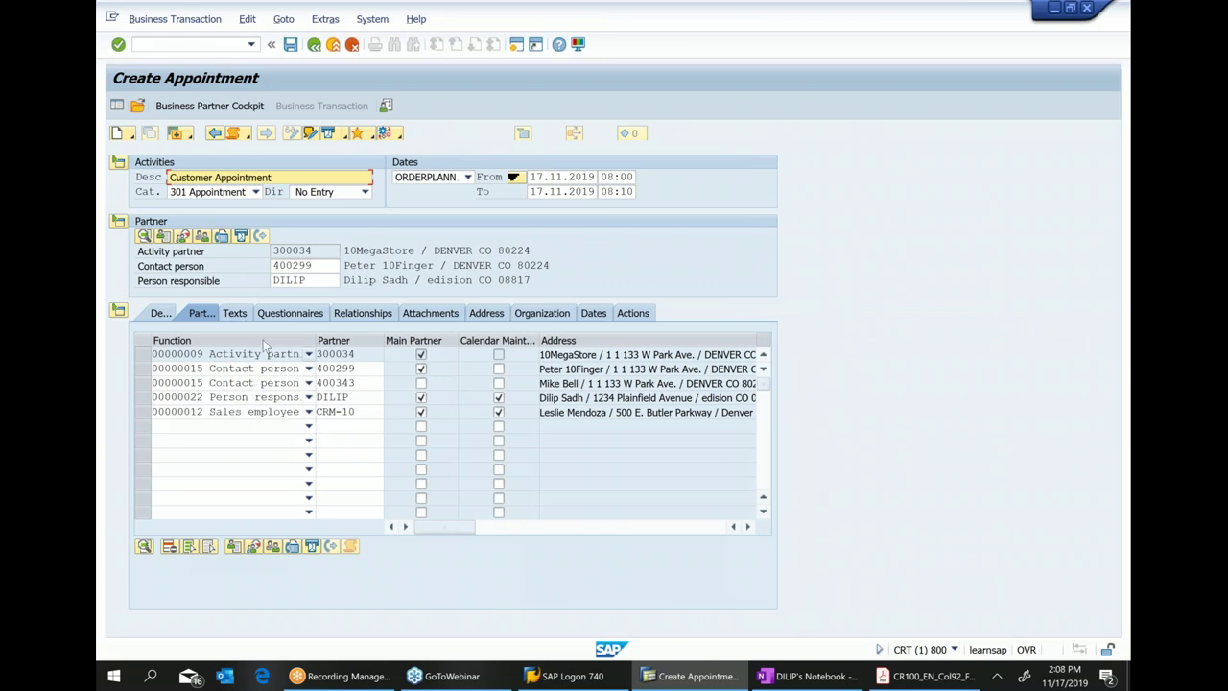
pyautogui.click(233, 320)
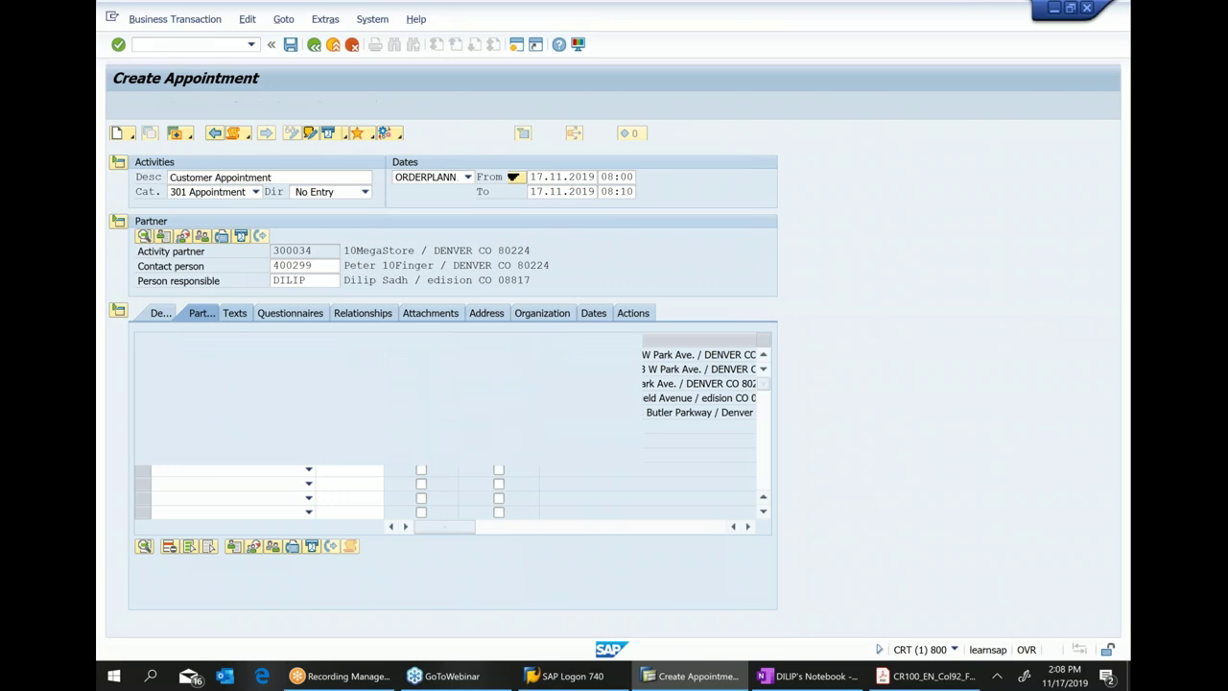
pyautogui.click(367, 381)
pyautogui.write('v')
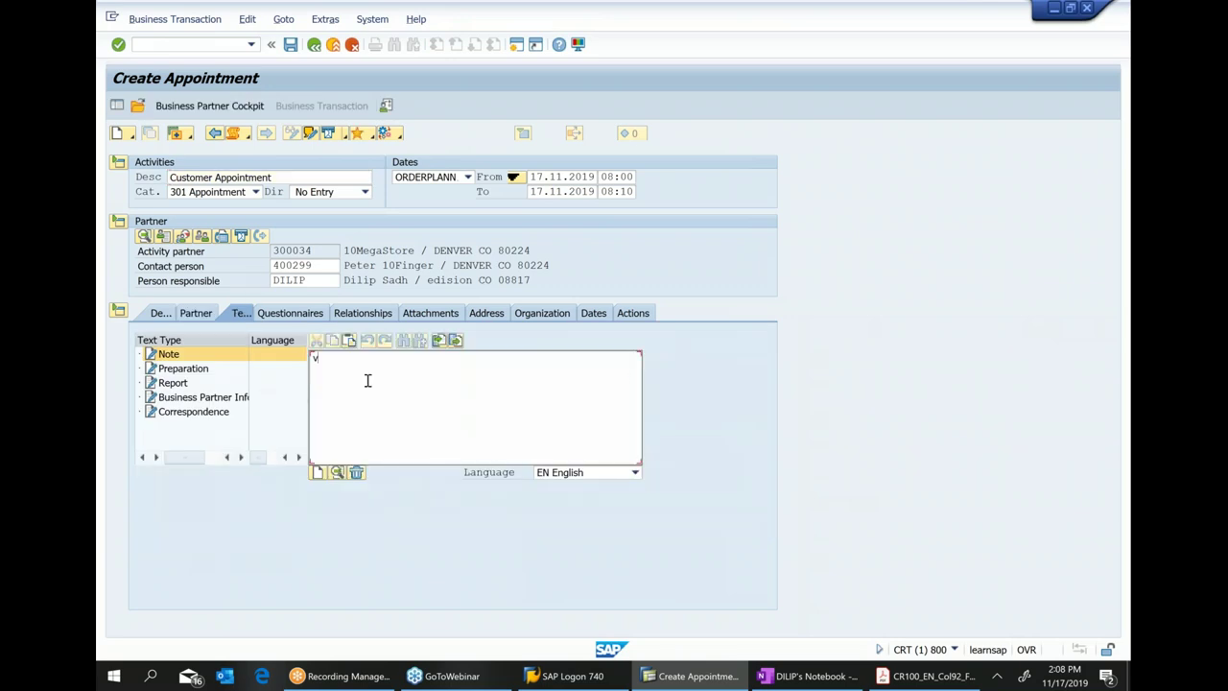
pyautogui.write('fbdfbndlkbnlkdfbndf cn')
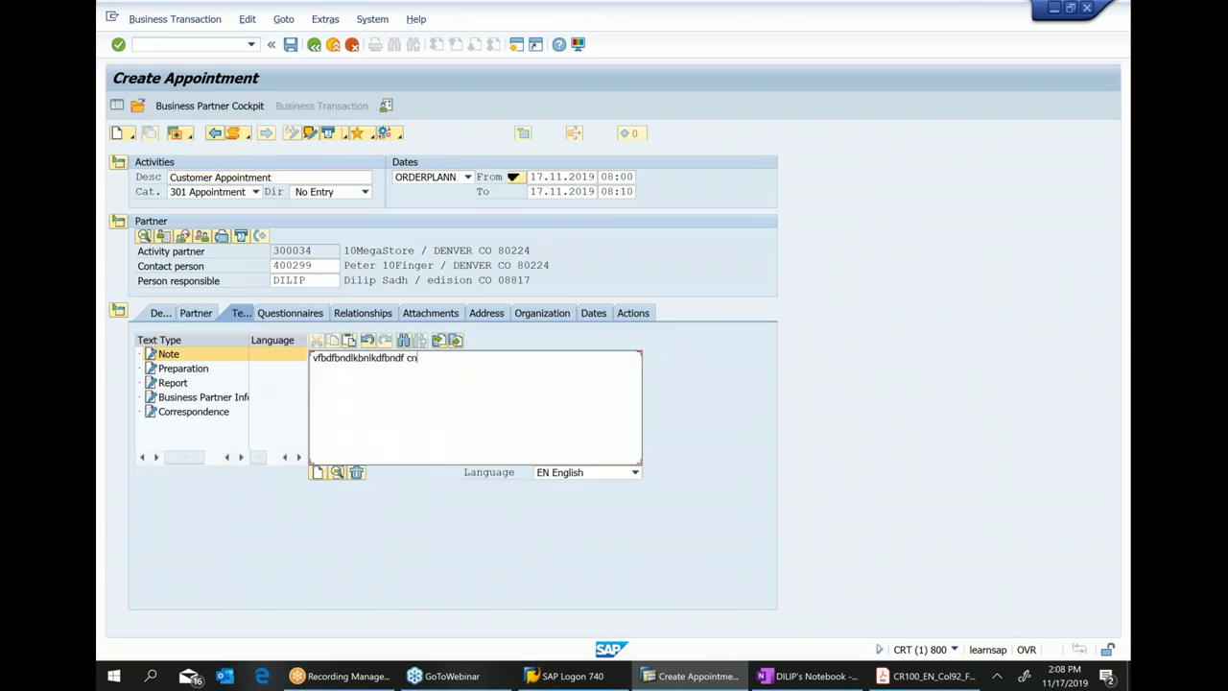
# Fill in the Customer Satisfaction questionnaire with the comment "test" and a registration process rating of 4, and save the answers.
pyautogui.click(323, 316)
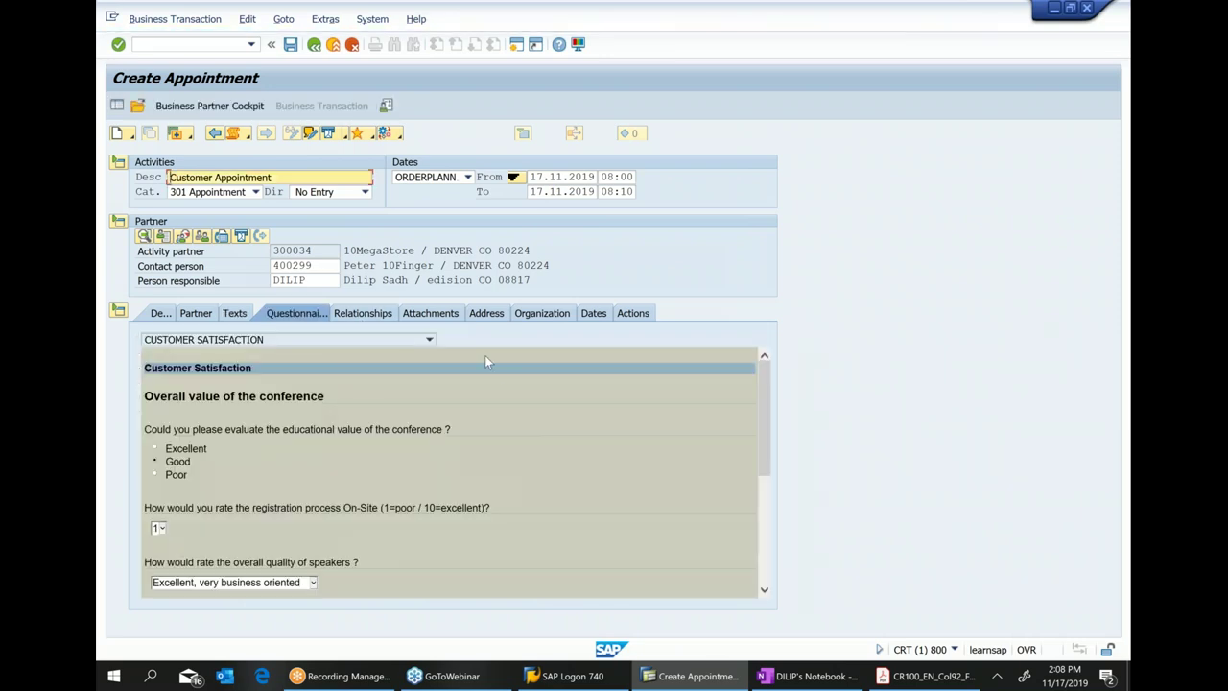
pyautogui.moveTo(764, 391); pyautogui.dragTo(758, 533)
pyautogui.write('test')
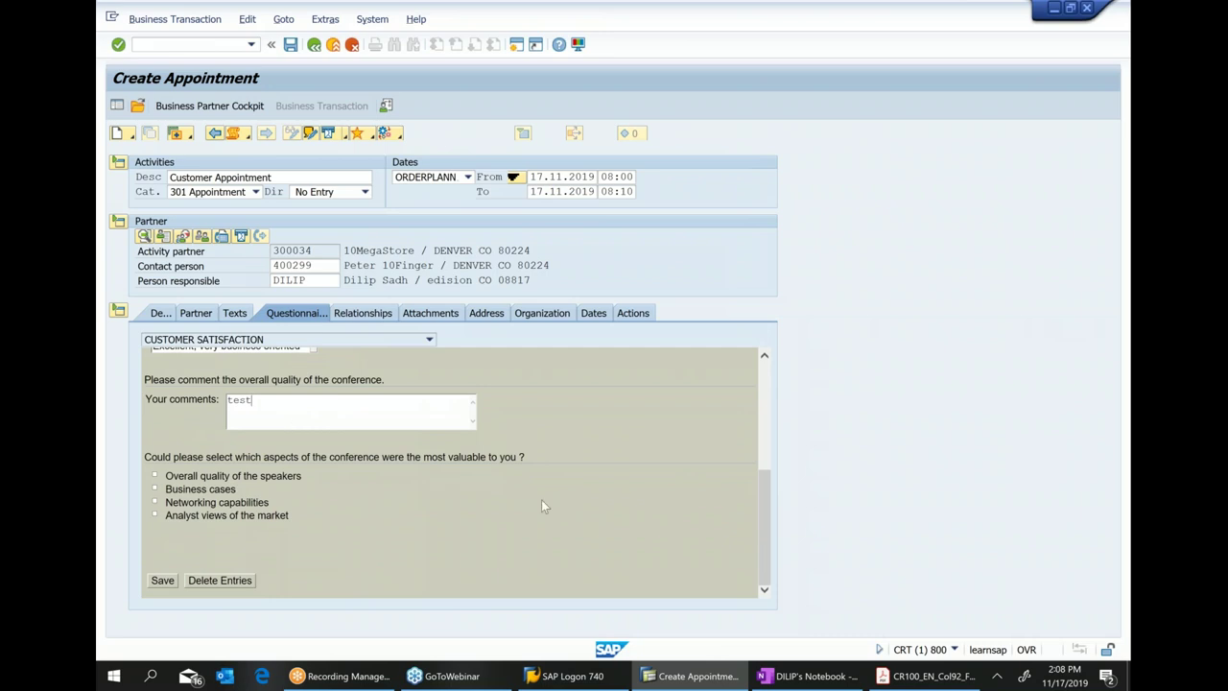
pyautogui.scroll(10, 561, 499)
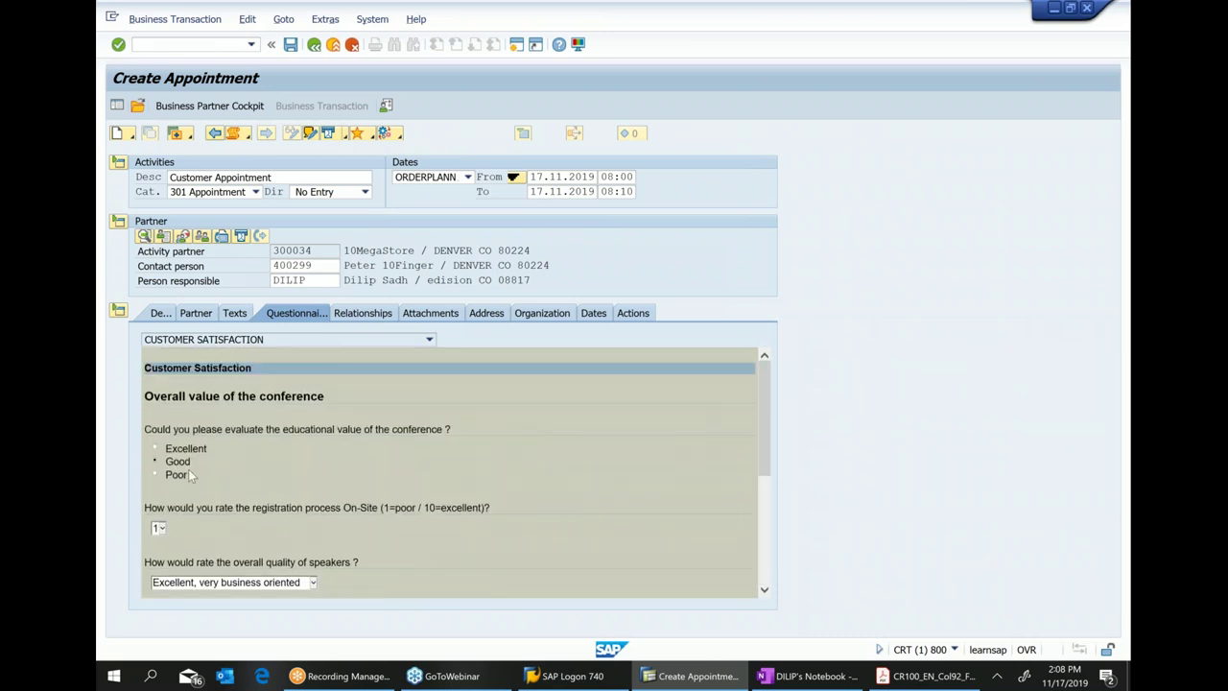
pyautogui.scroll(-10, 368, 474)
pyautogui.scroll(2, 360, 472)
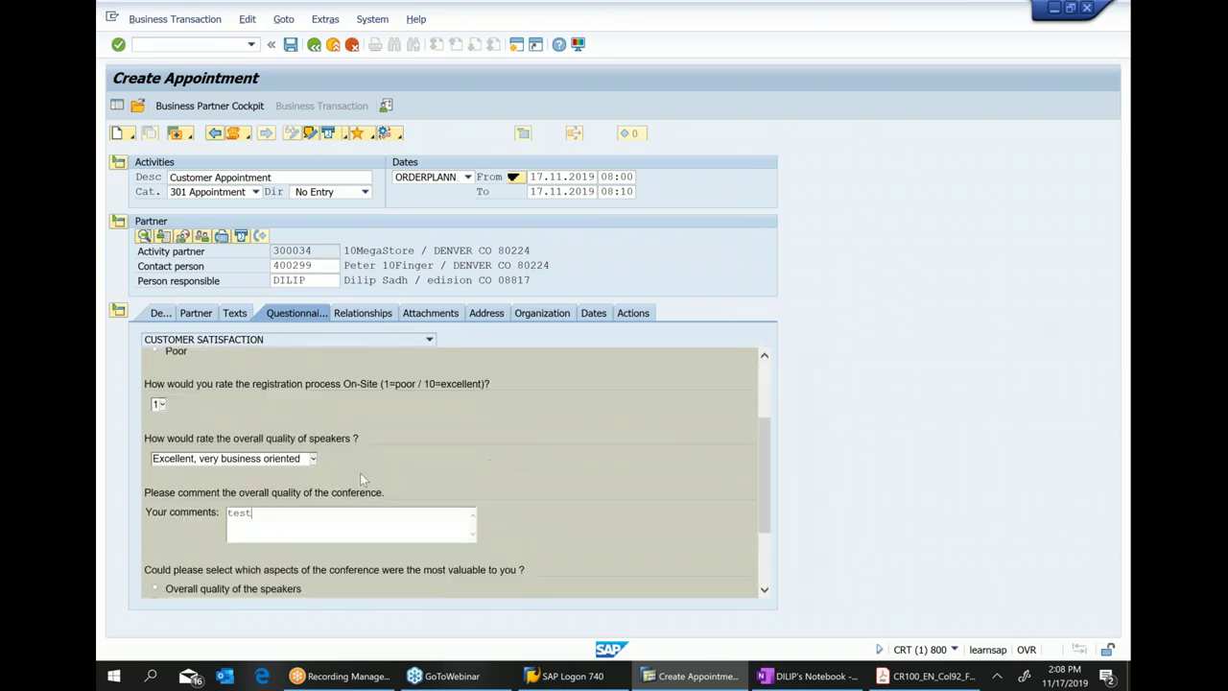
pyautogui.click(160, 404)
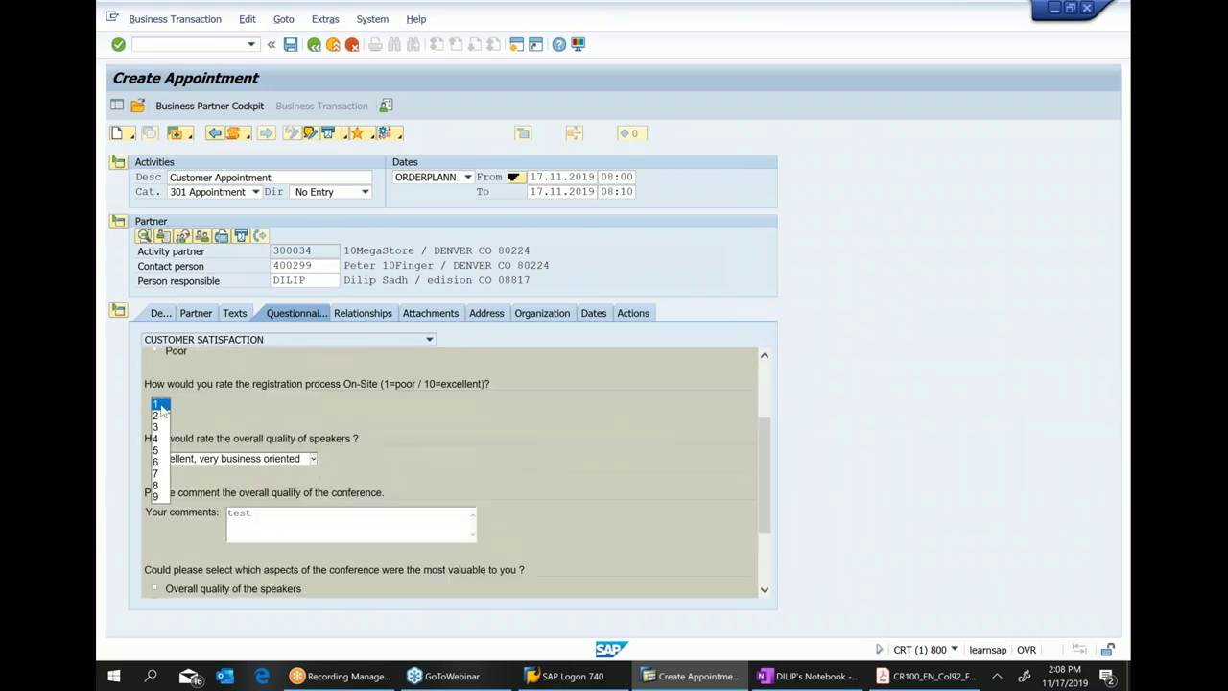
pyautogui.click(161, 444)
pyautogui.scroll(-2, 464, 463)
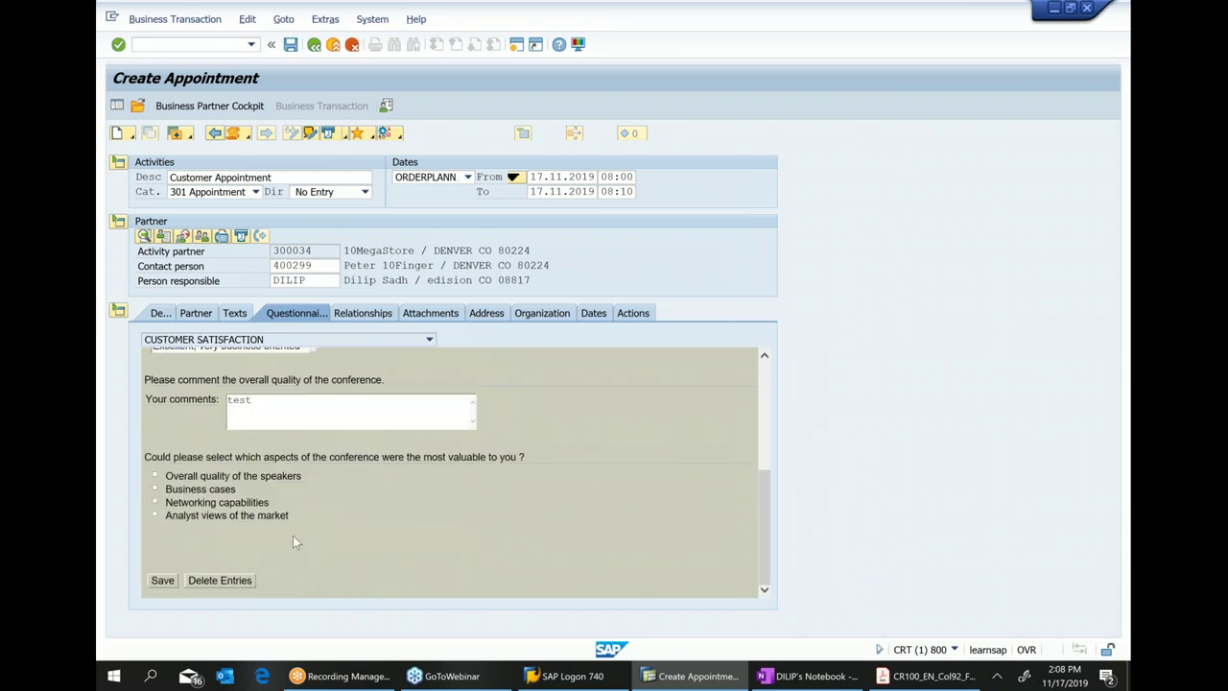
pyautogui.click(162, 579)
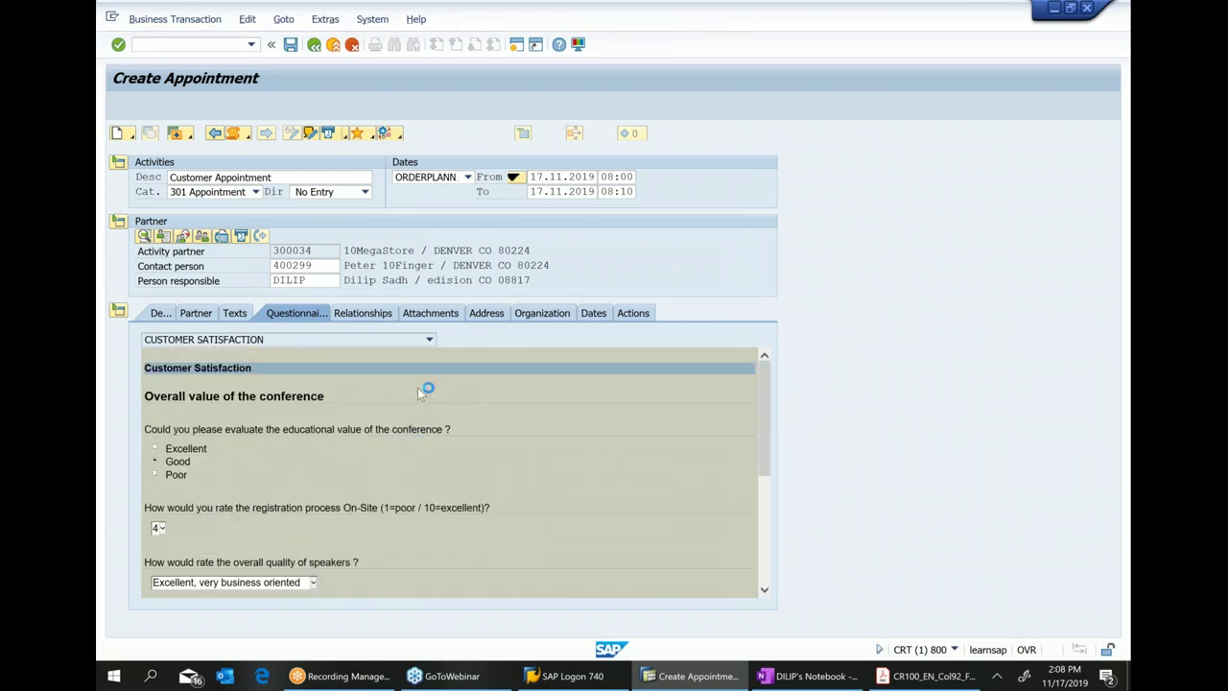
# Review the appointment's relationships, attachments and address details.
pyautogui.click(363, 312)
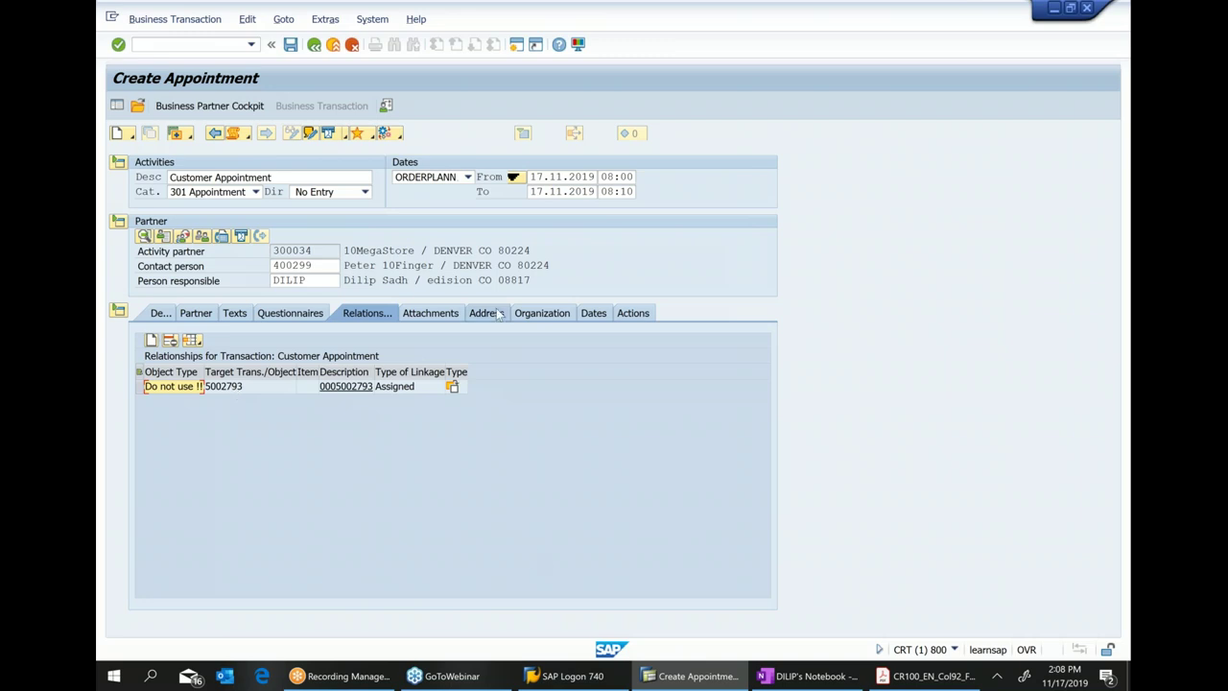
pyautogui.click(451, 316)
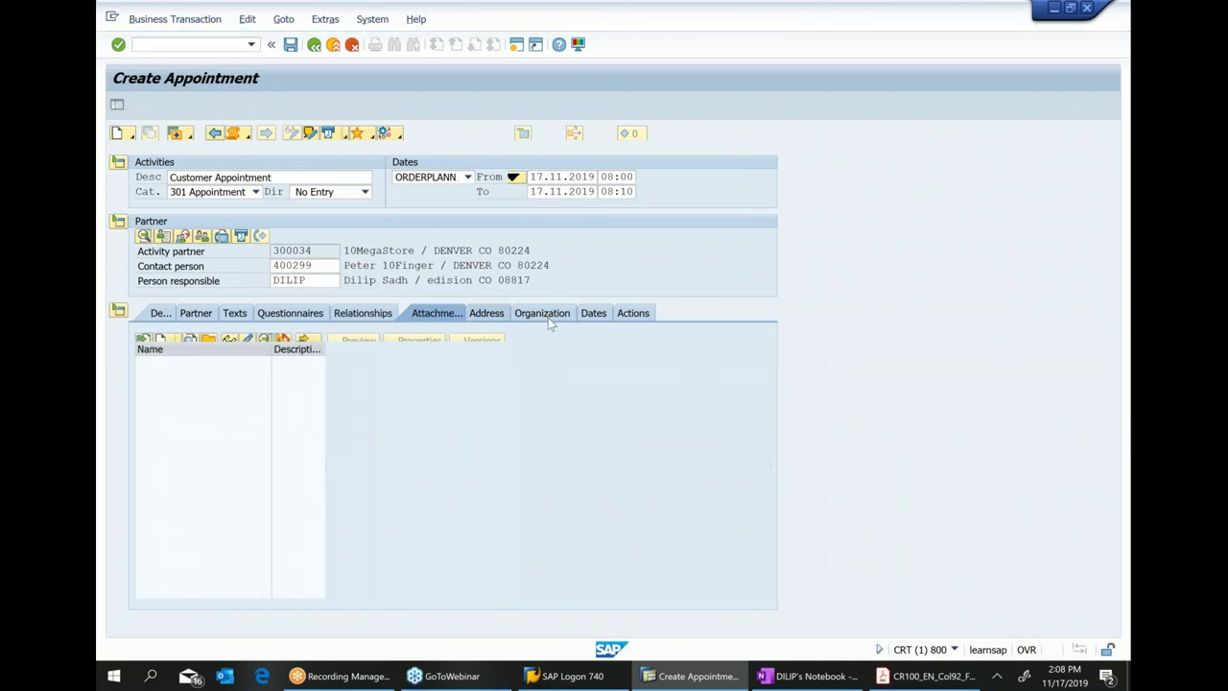
pyautogui.click(486, 313)
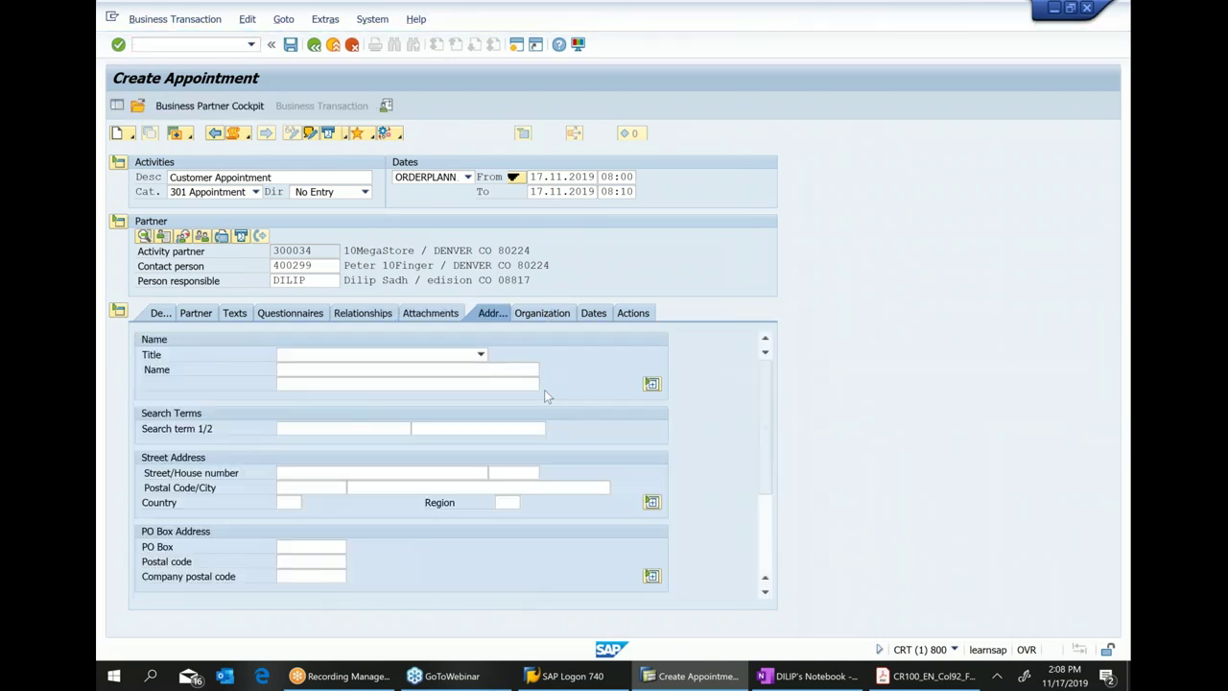
# Save the appointment and display the overview of its relationships to preceding documents.
pyautogui.click(296, 49)
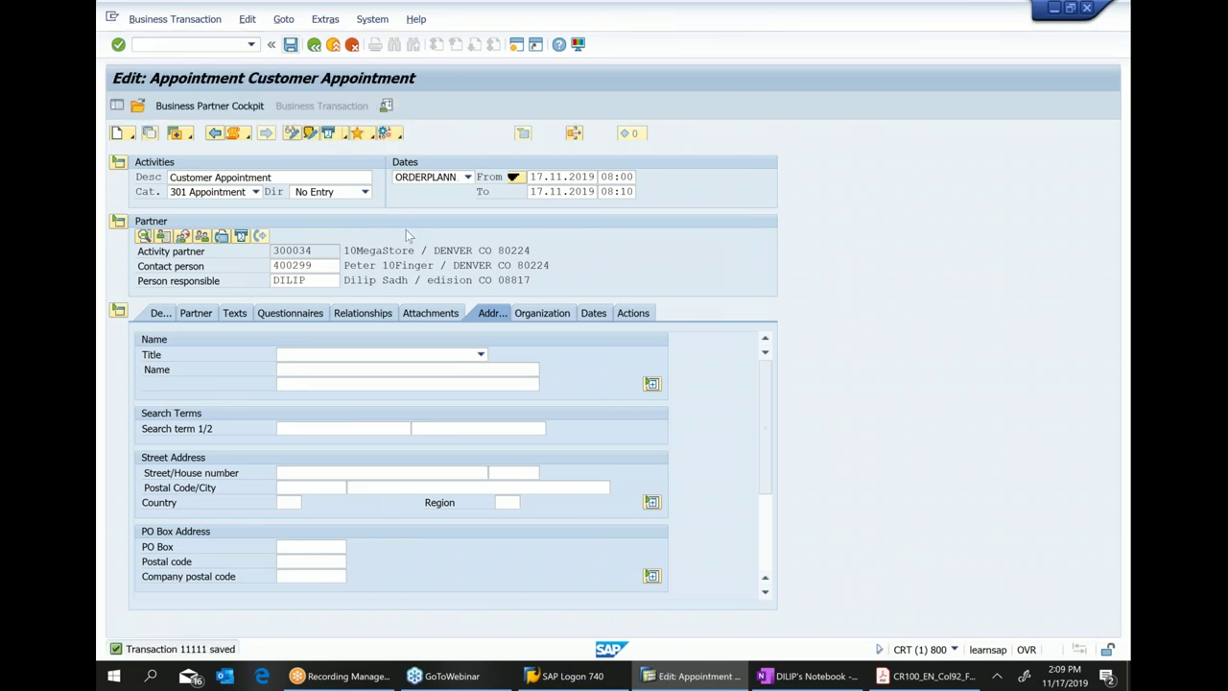
pyautogui.click(574, 134)
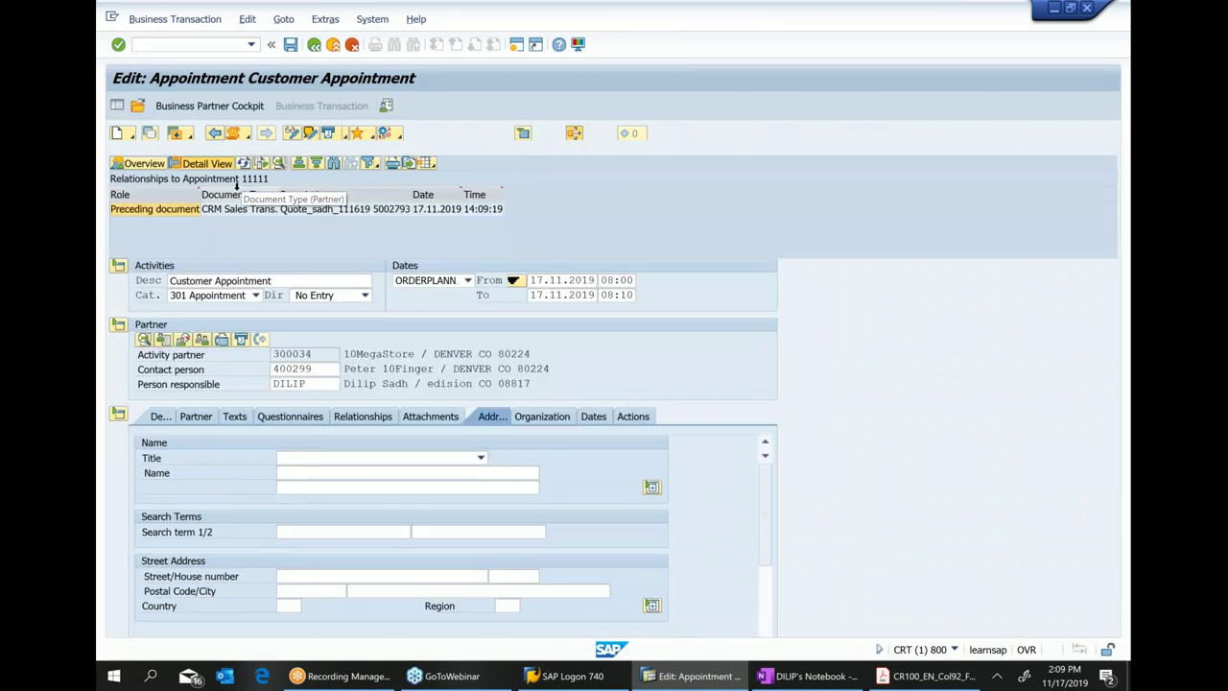
pyautogui.click(141, 164)
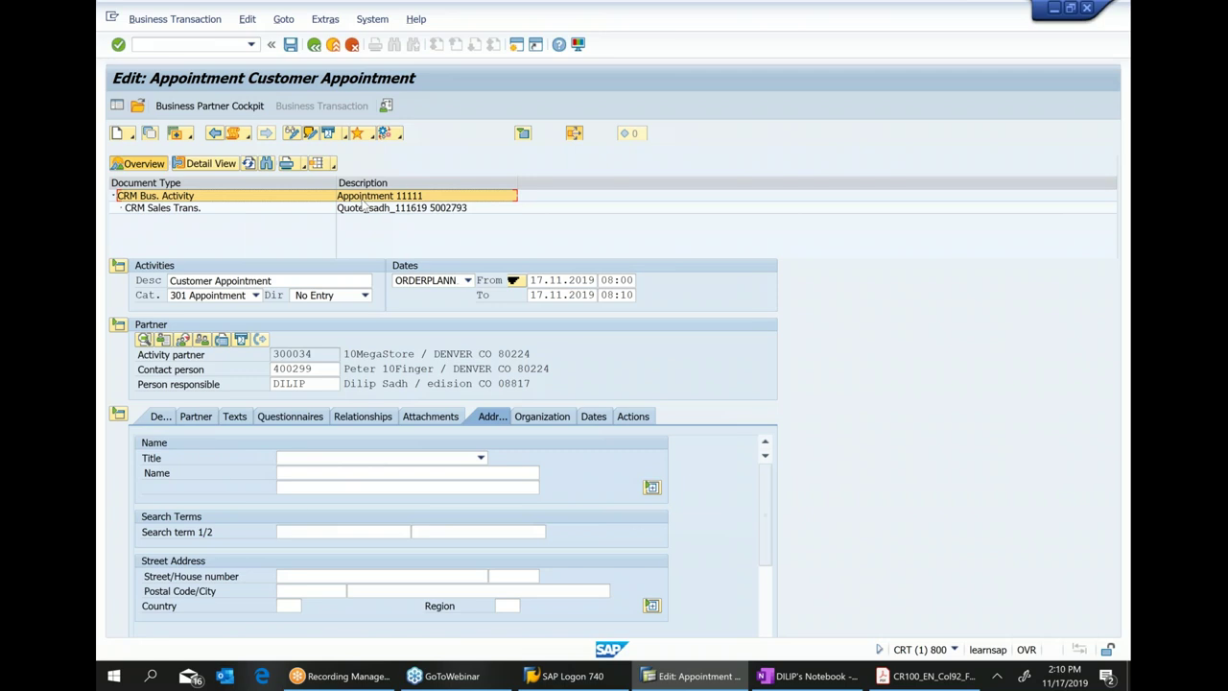
# Switch to the CR100 course PDF in Adobe Acrobat Reader and read the section on integrating questionnaires, including its Customizing path.
pyautogui.click(919, 673)
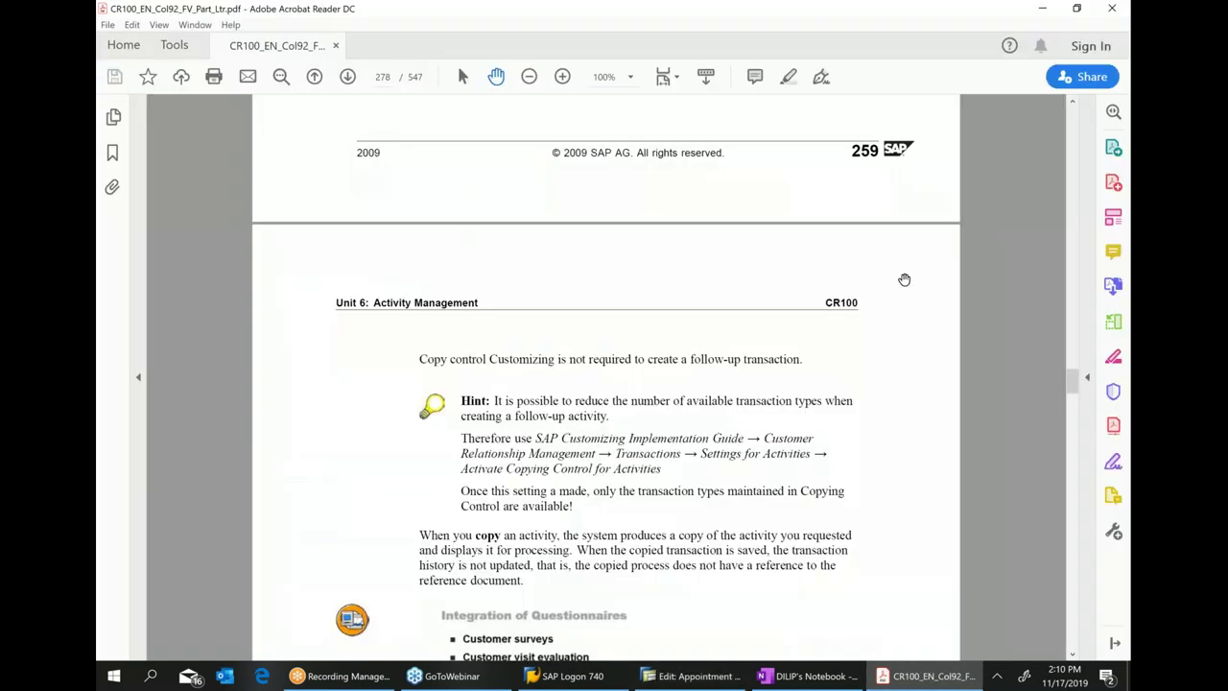
pyautogui.scroll(-4, 754, 436)
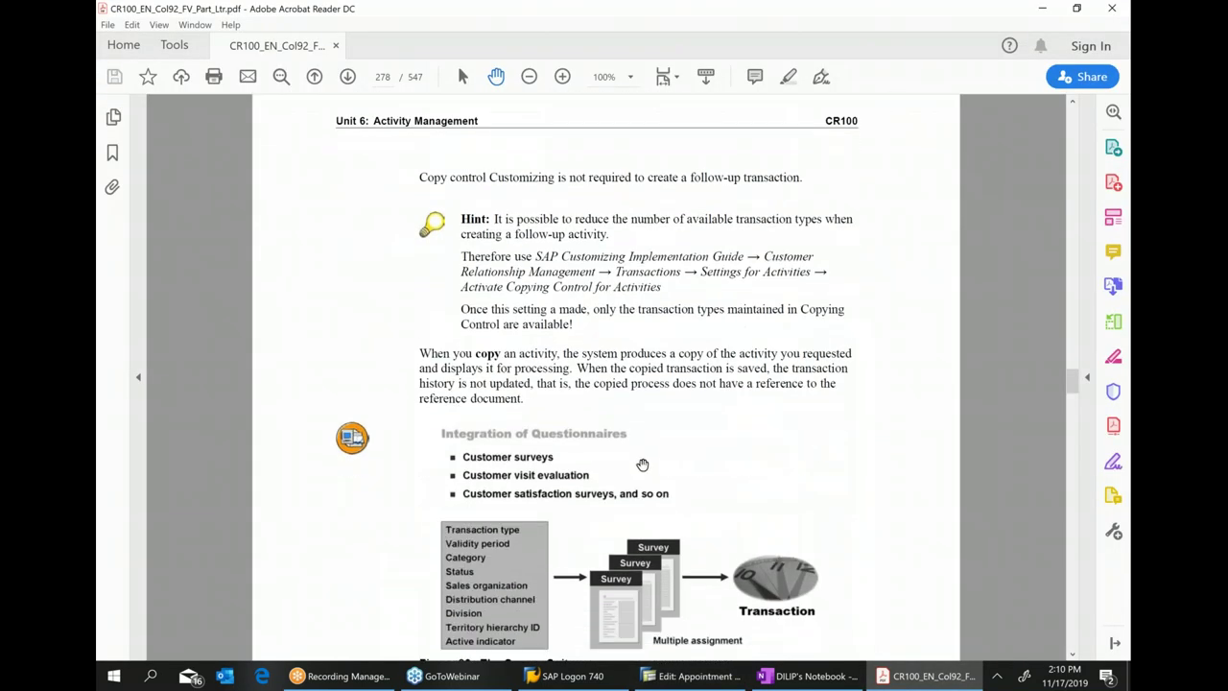
pyautogui.scroll(-5, 643, 464)
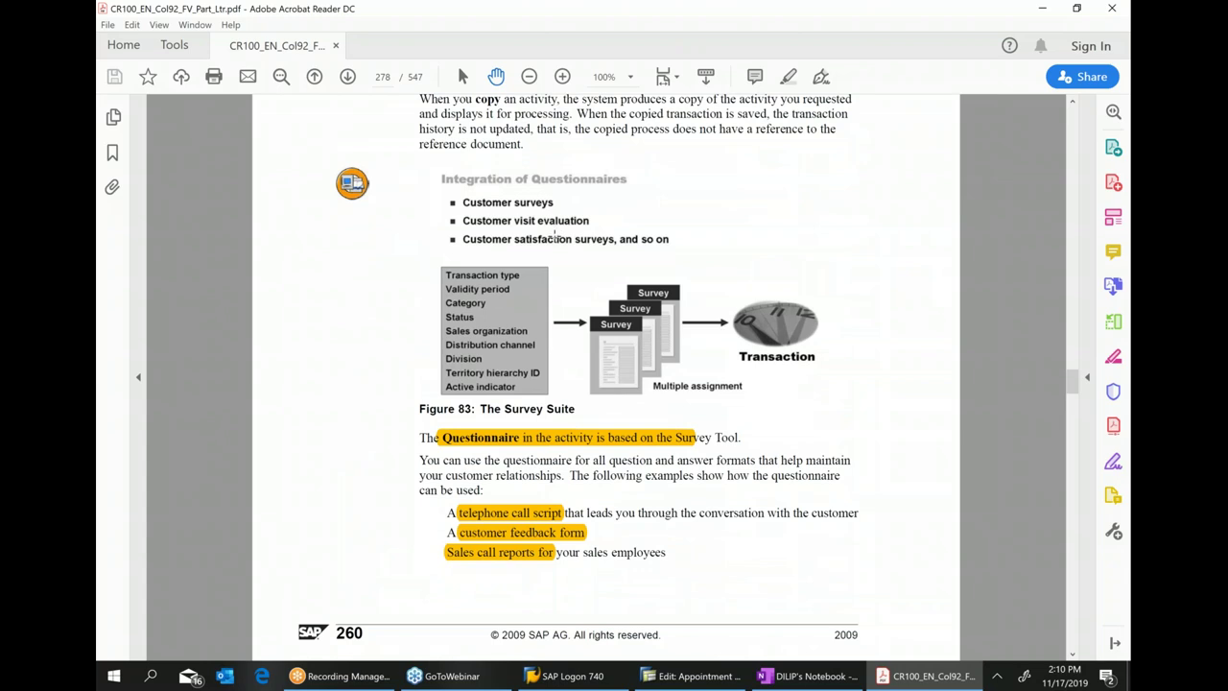
pyautogui.scroll(-7, 615, 403)
pyautogui.scroll(-3, 615, 412)
pyautogui.click(615, 420)
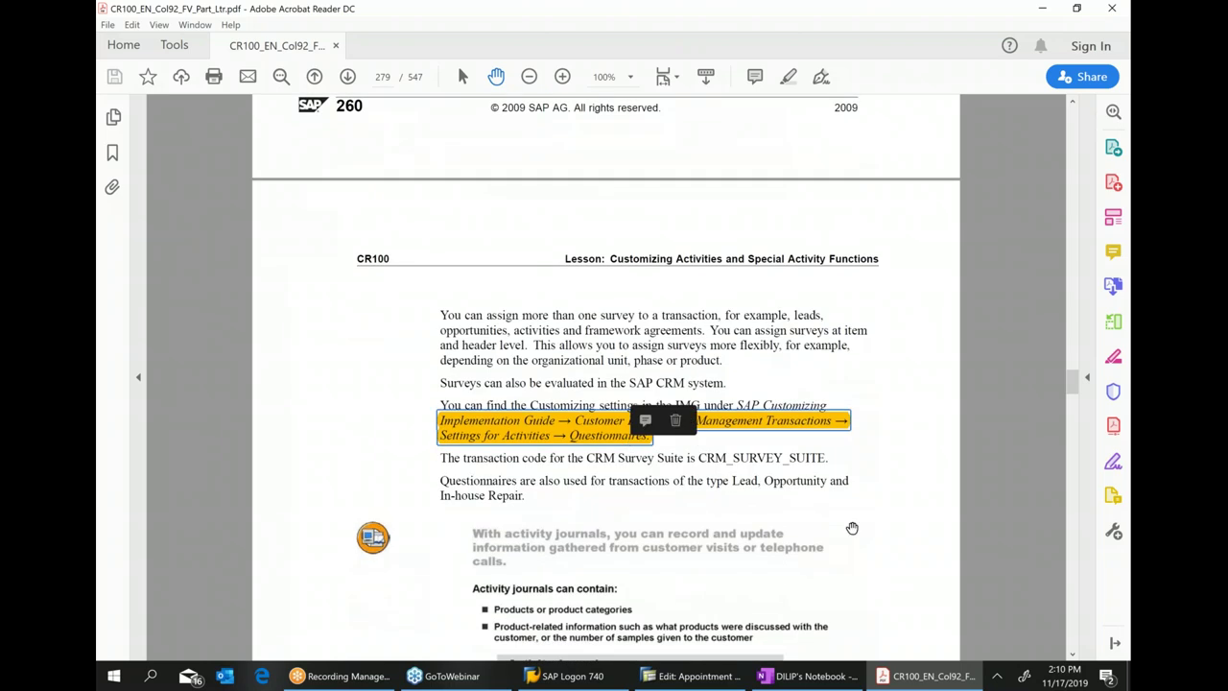
# Read the course guide's section on activity journals, covering their contents and what the gathered information is used for.
pyautogui.scroll(-3, 832, 499)
pyautogui.scroll(-2, 662, 432)
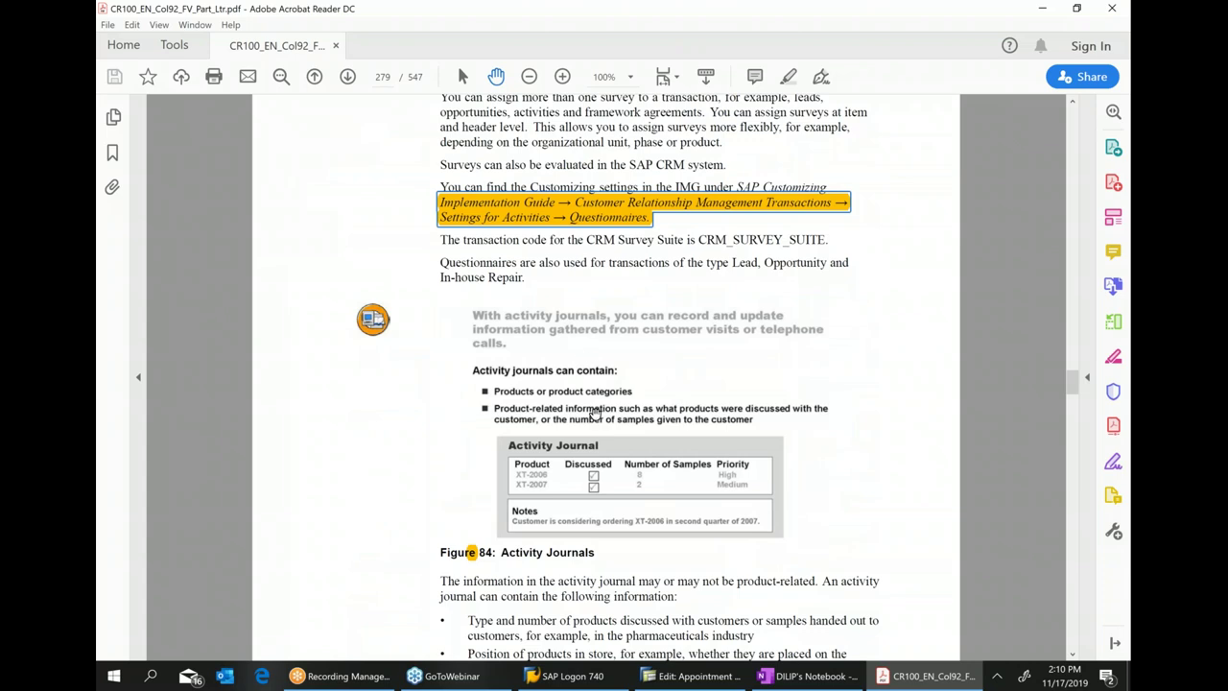
pyautogui.scroll(-1, 594, 413)
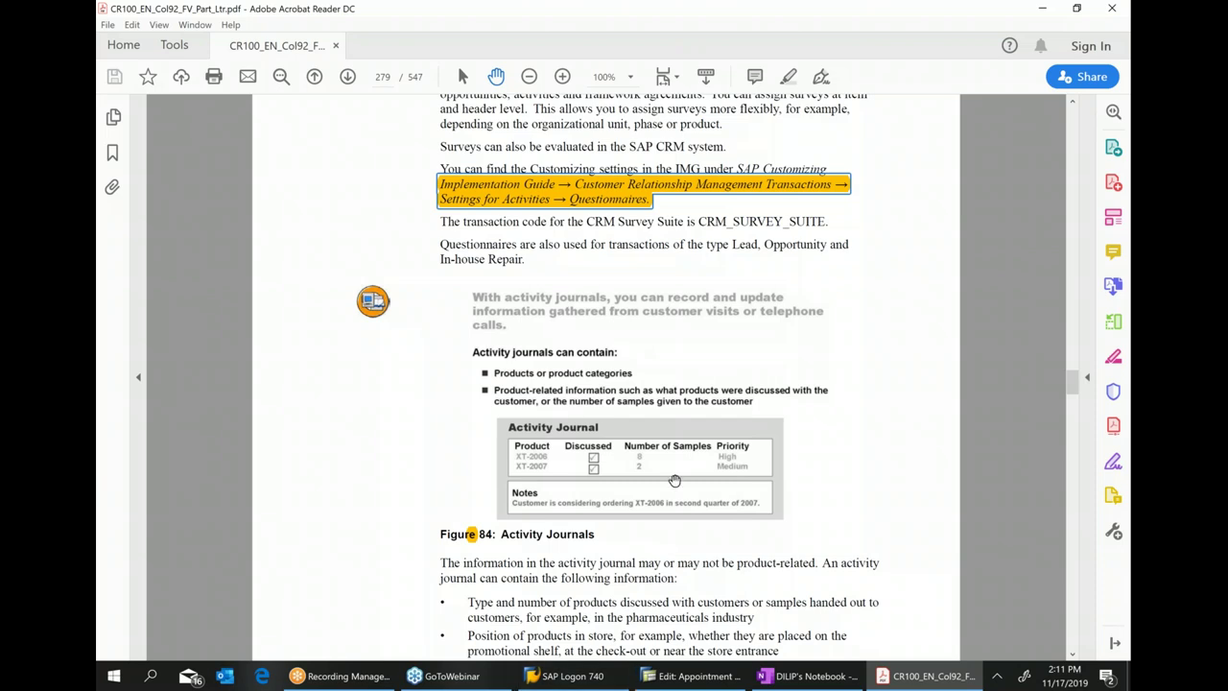
pyautogui.scroll(-3, 674, 479)
pyautogui.scroll(-7, 674, 479)
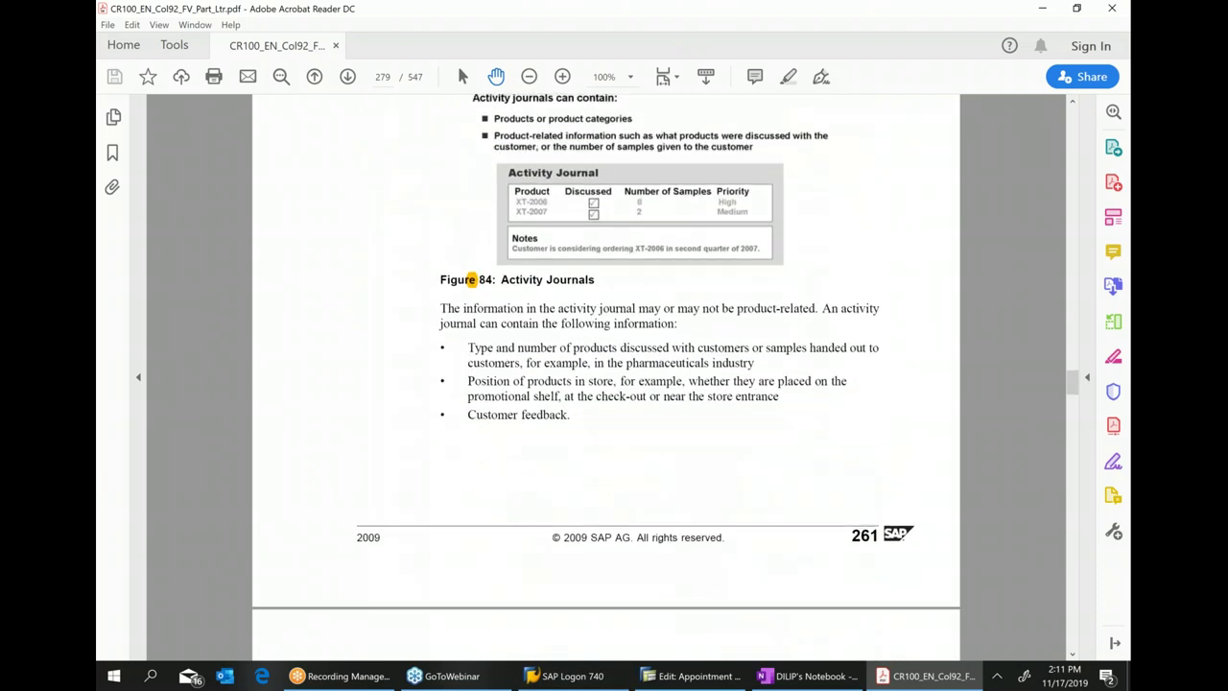
pyautogui.scroll(-8, 614, 384)
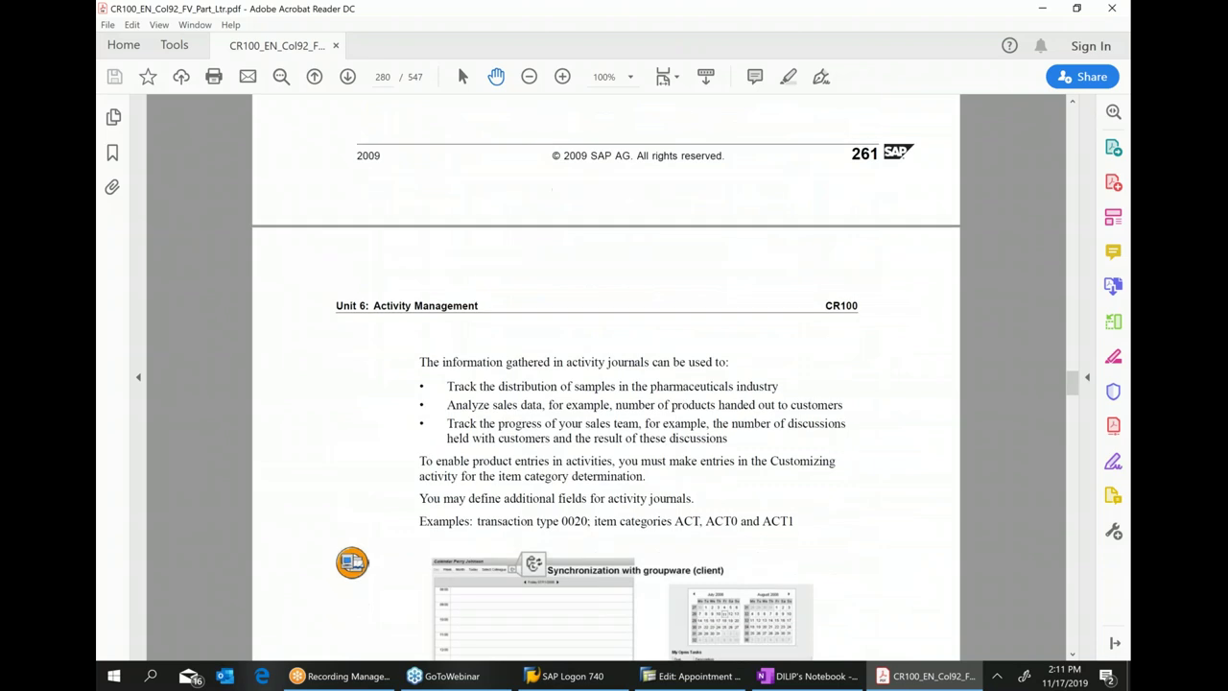
# Read the course guide's sections on calendar integration with the client's groupware and on server-based groupware integration.
pyautogui.scroll(-3, 614, 383)
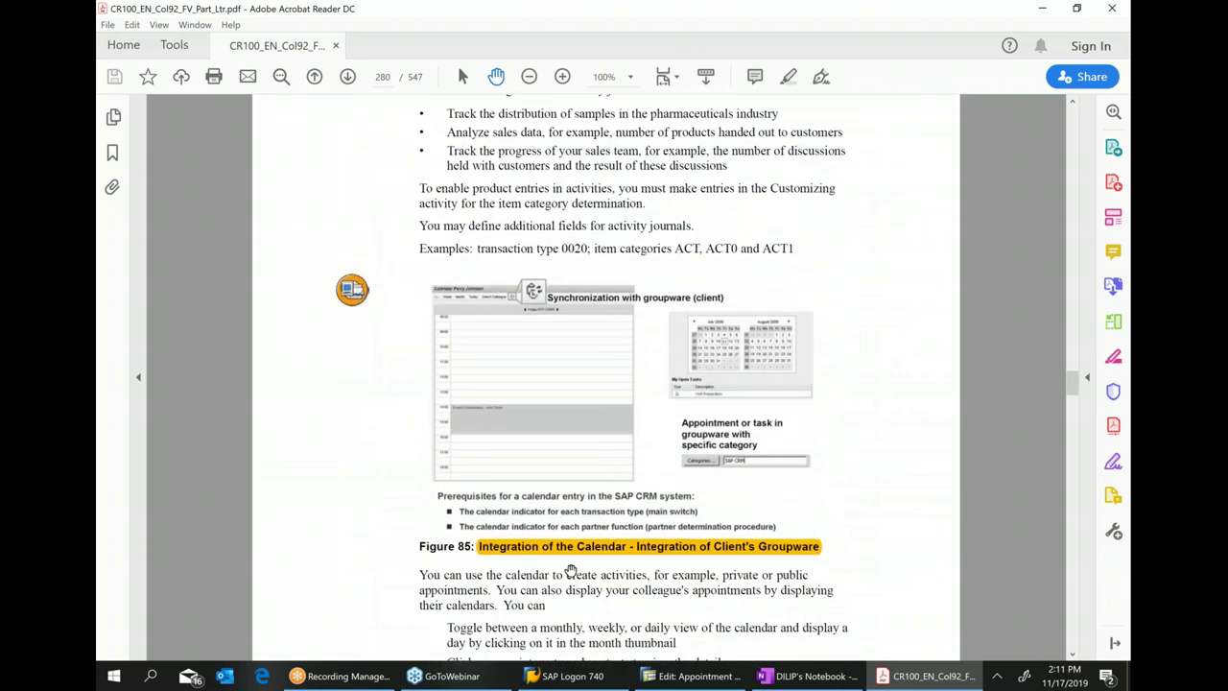
pyautogui.click(788, 554)
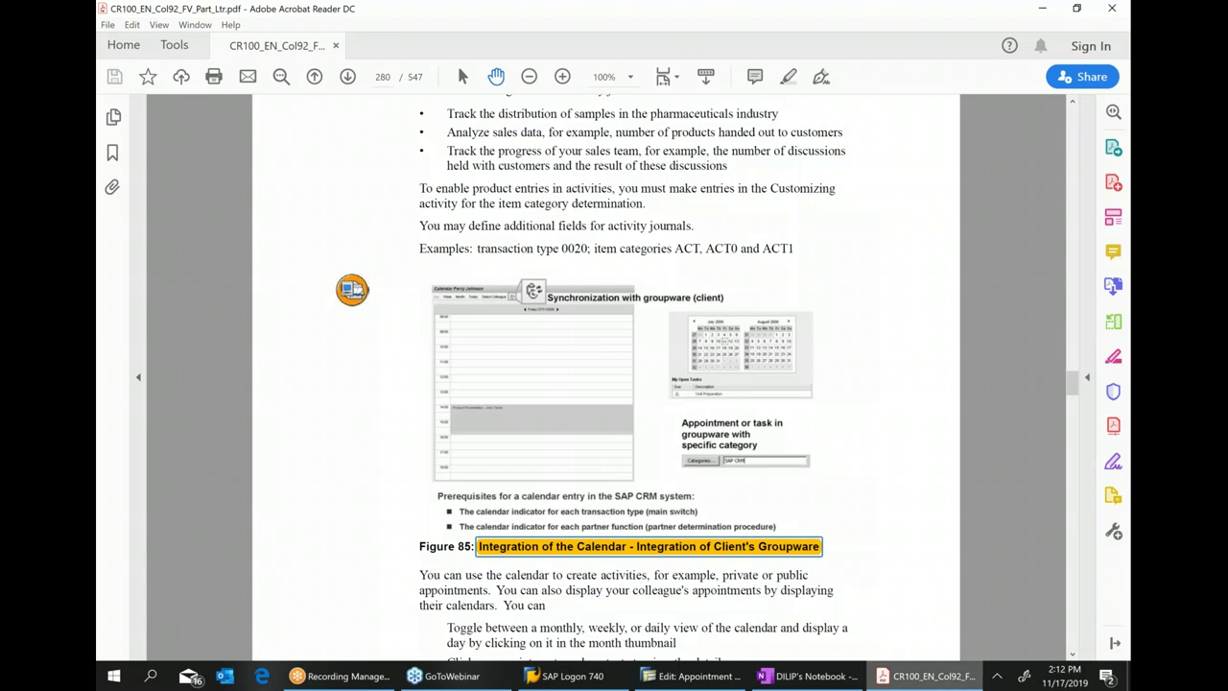
pyautogui.scroll(-1, 774, 423)
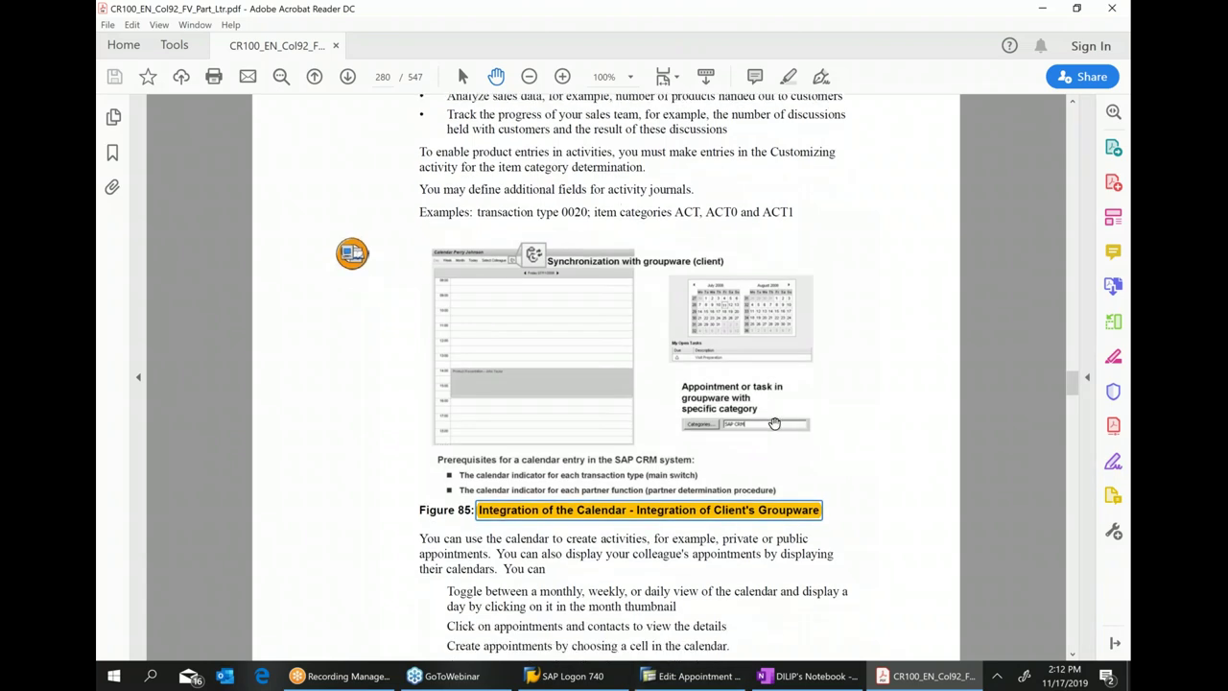
pyautogui.scroll(-3, 775, 423)
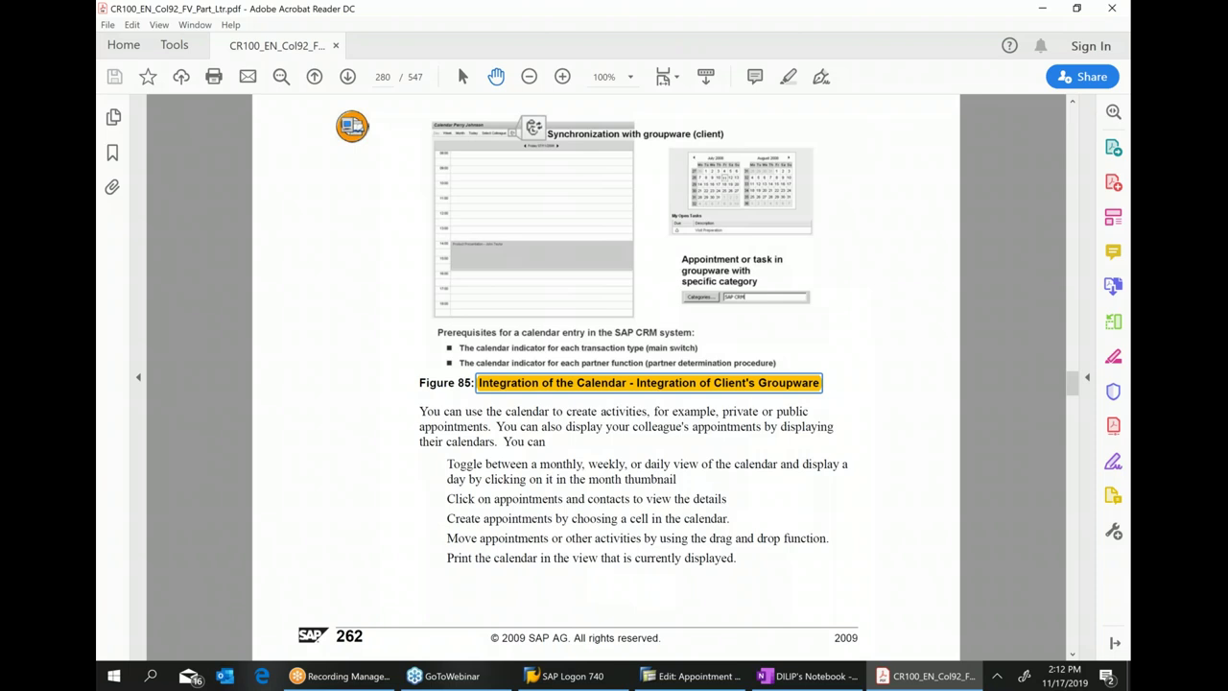
pyautogui.scroll(-5, 605, 374)
pyautogui.scroll(-7, 785, 467)
pyautogui.scroll(-6, 785, 468)
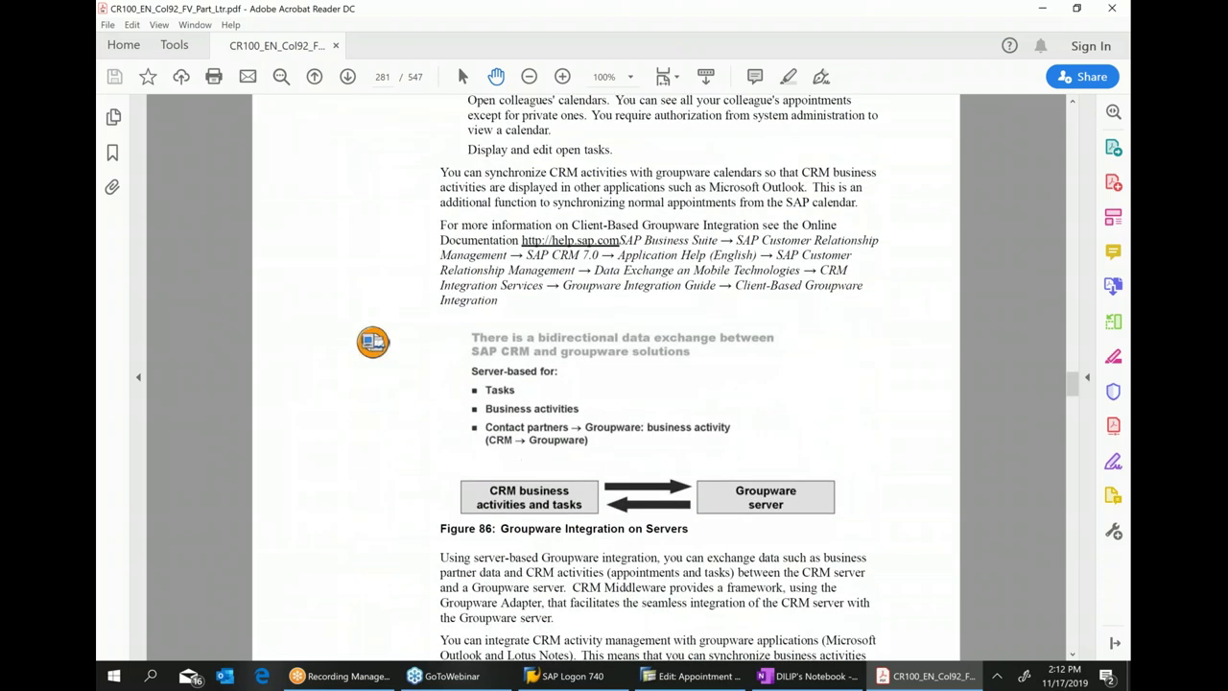
pyautogui.scroll(-3, 662, 528)
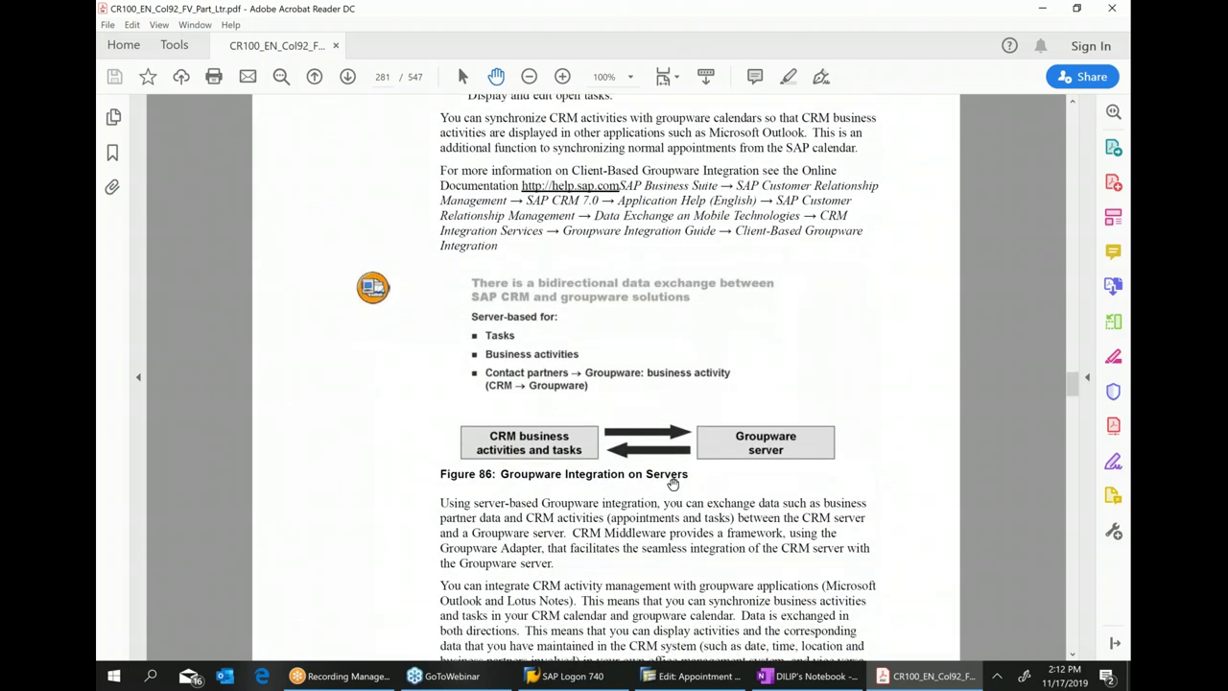
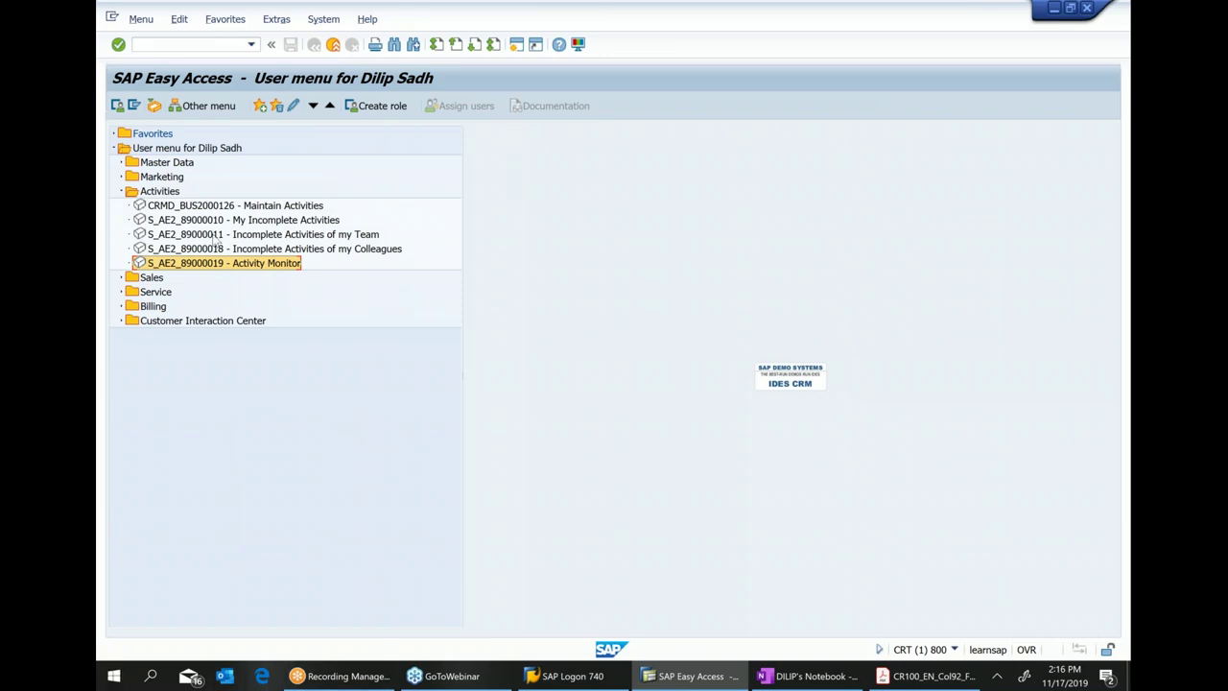
# Run the Activity Monitor for not completed activities of both types, limited to 100 datasets, and review the resulting list.
pyautogui.doubleClick(224, 264)
pyautogui.click(142, 415)
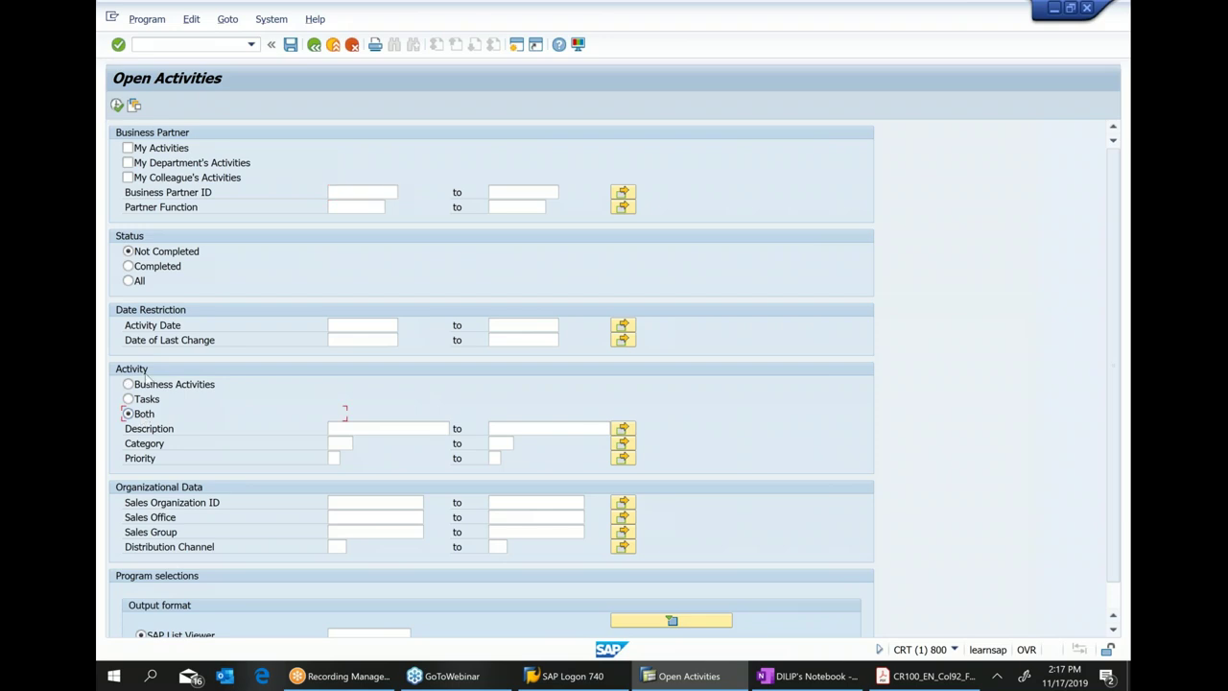
pyautogui.click(117, 106)
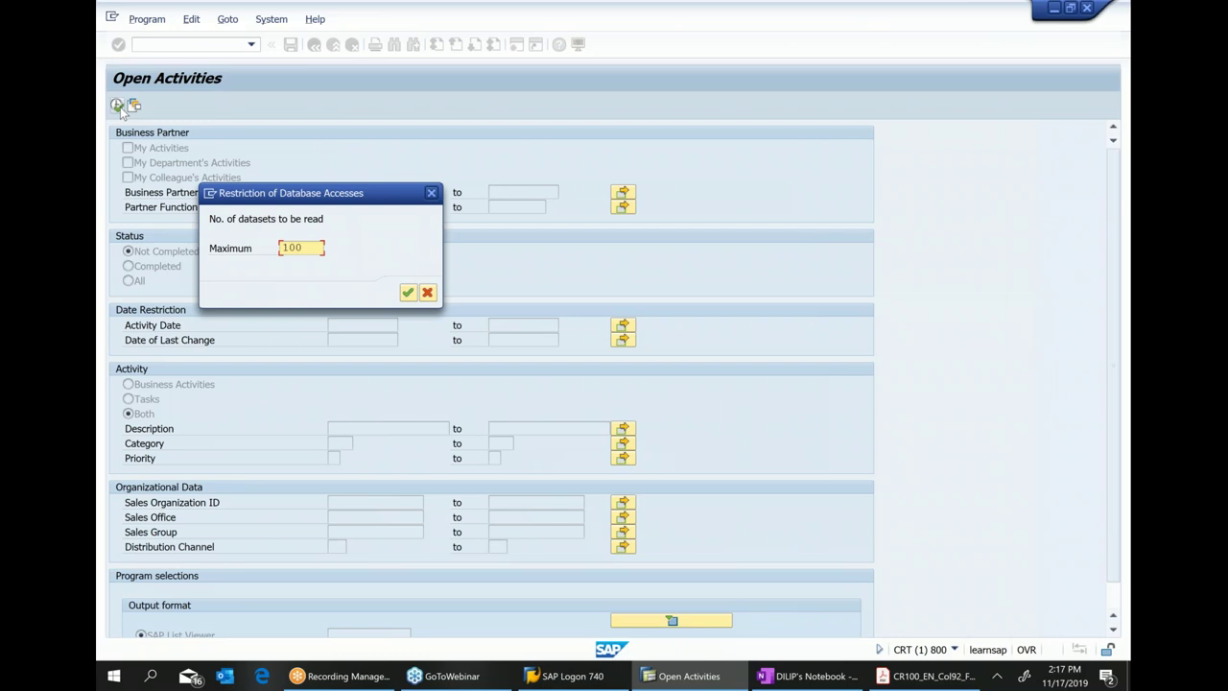
pyautogui.click(407, 292)
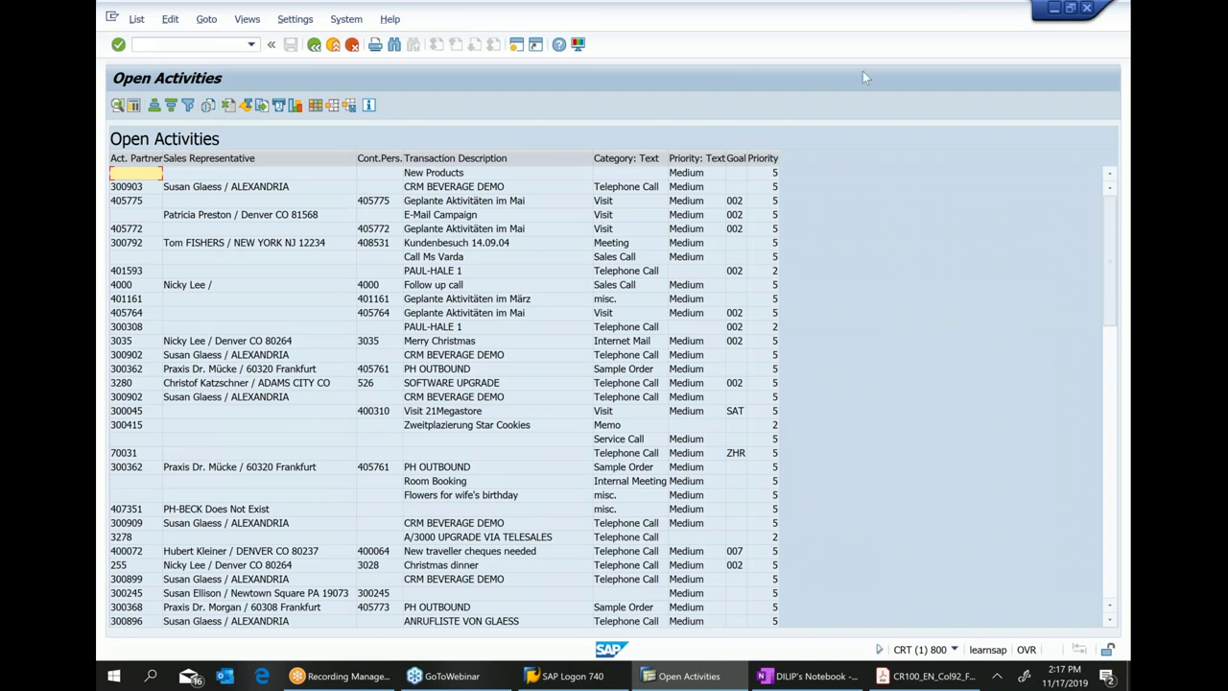
pyautogui.scroll(-10, 925, 288)
pyautogui.scroll(-9, 927, 291)
pyautogui.scroll(20, 926, 295)
pyautogui.click(320, 47)
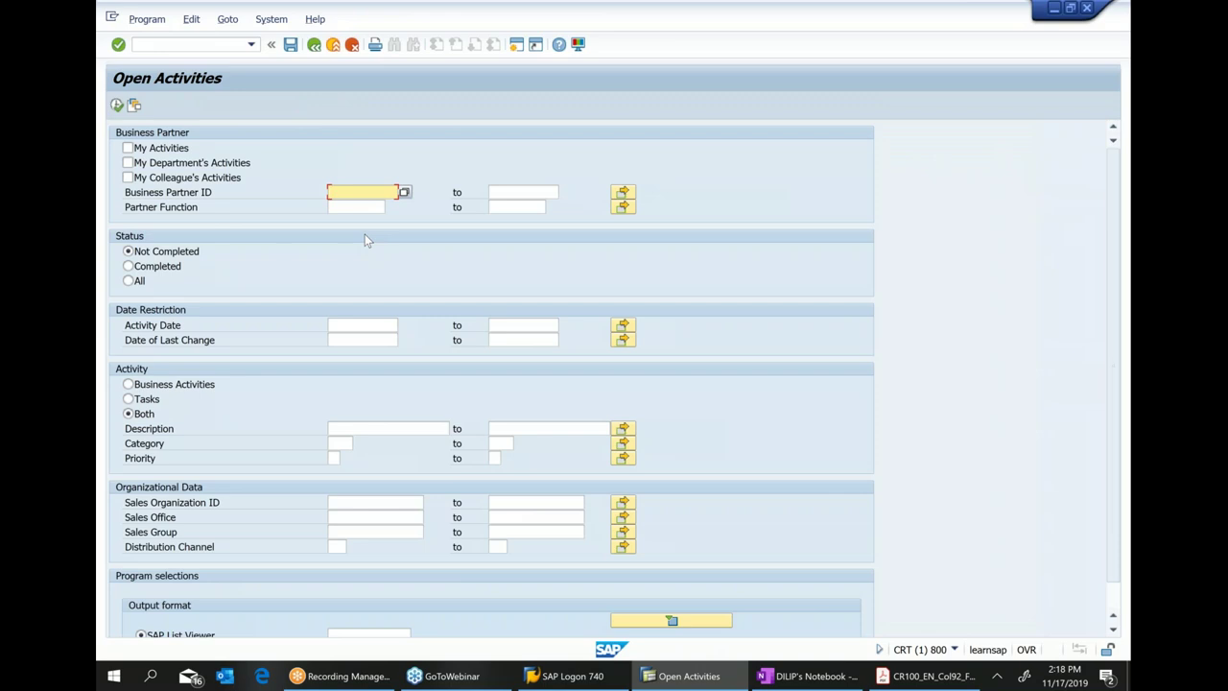
# Rerun the Activity Monitor for My Activities with status All, reading at most 100 datasets, and review the list to its end.
pyautogui.click(166, 150)
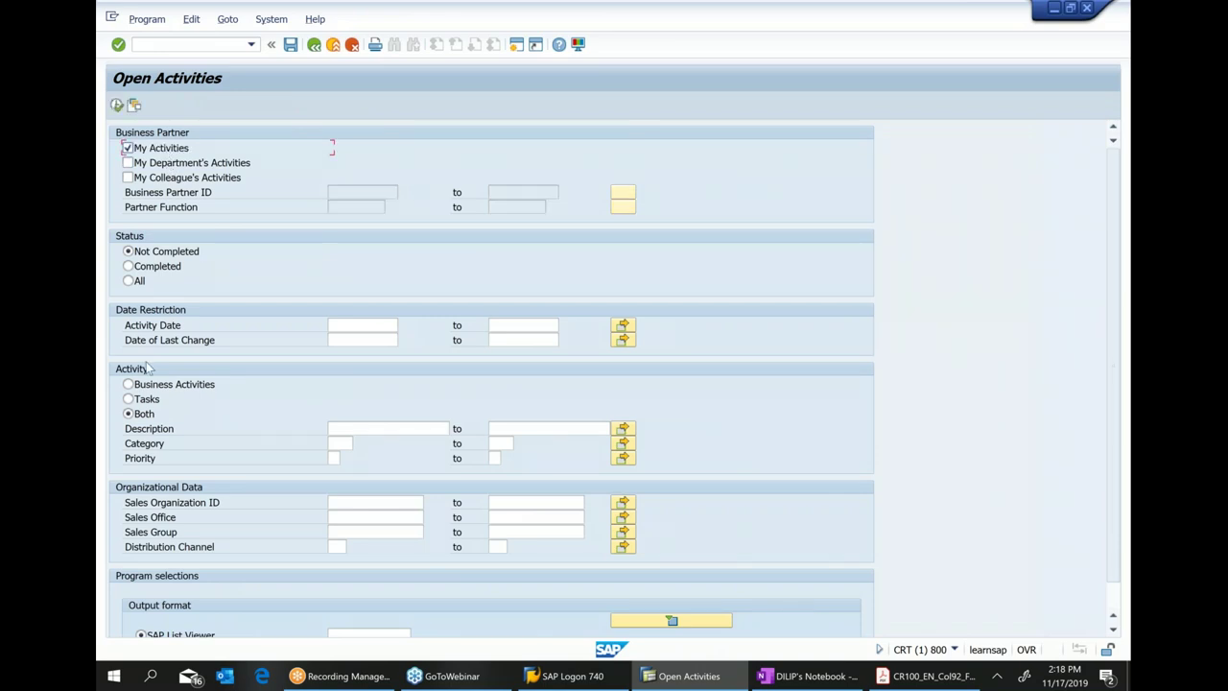
pyautogui.click(140, 281)
pyautogui.click(116, 104)
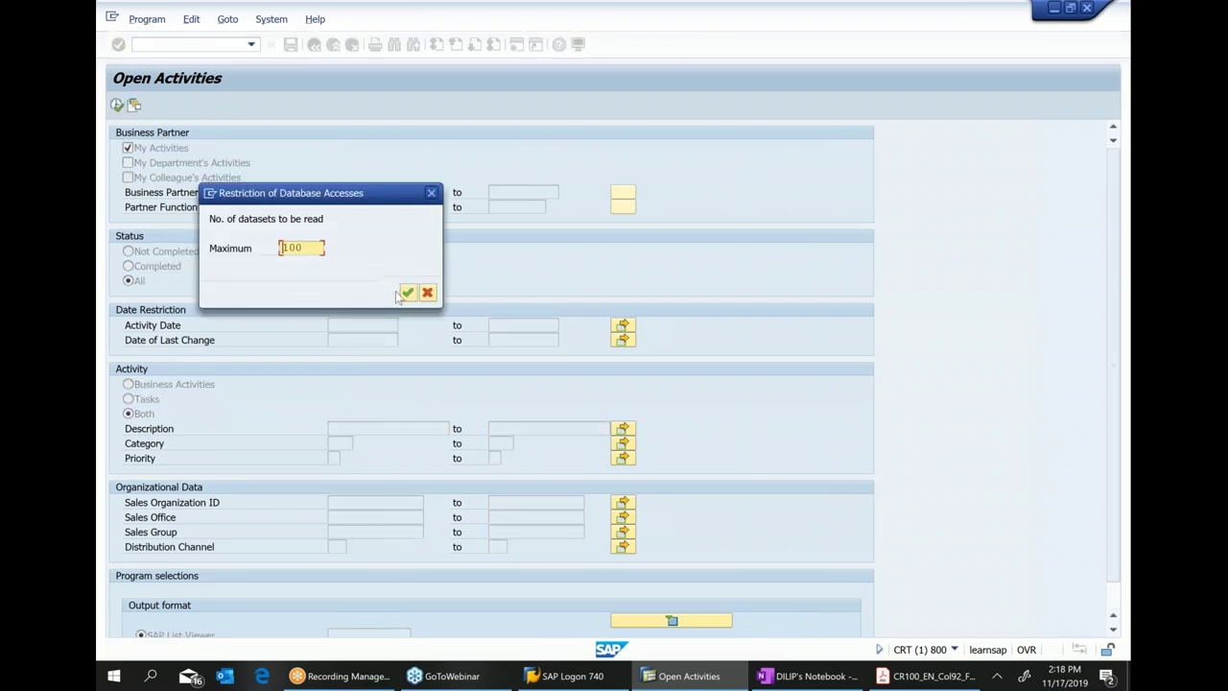
pyautogui.click(408, 293)
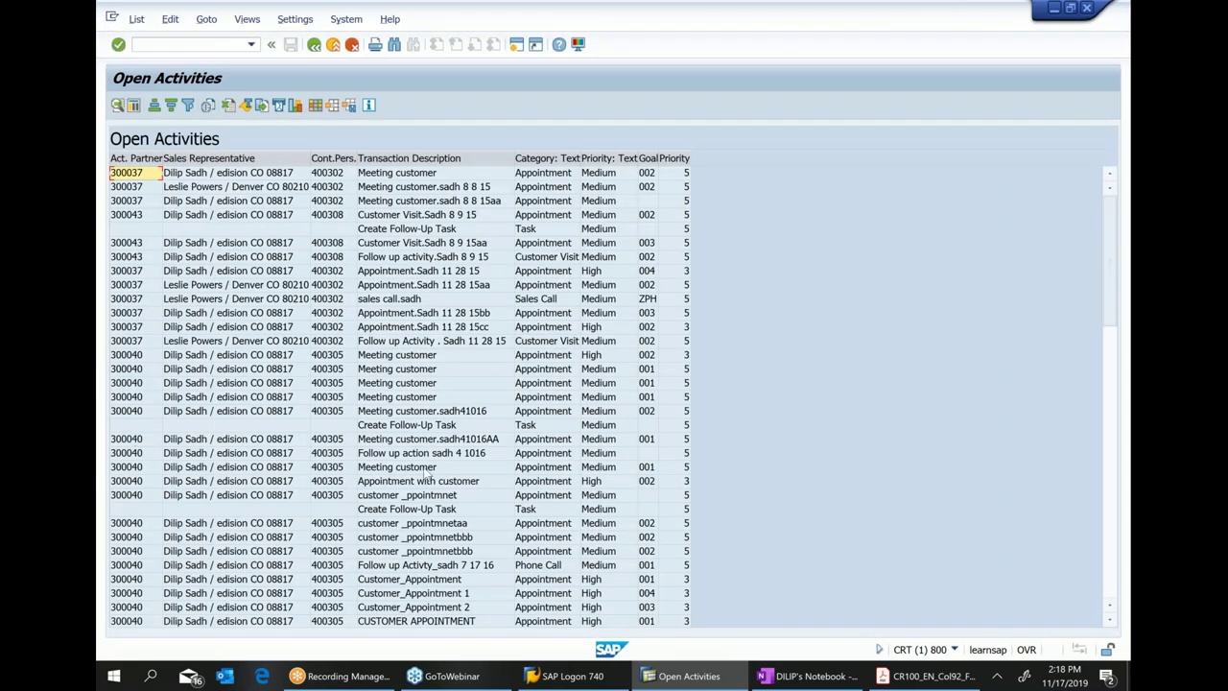
pyautogui.scroll(-9, 432, 460)
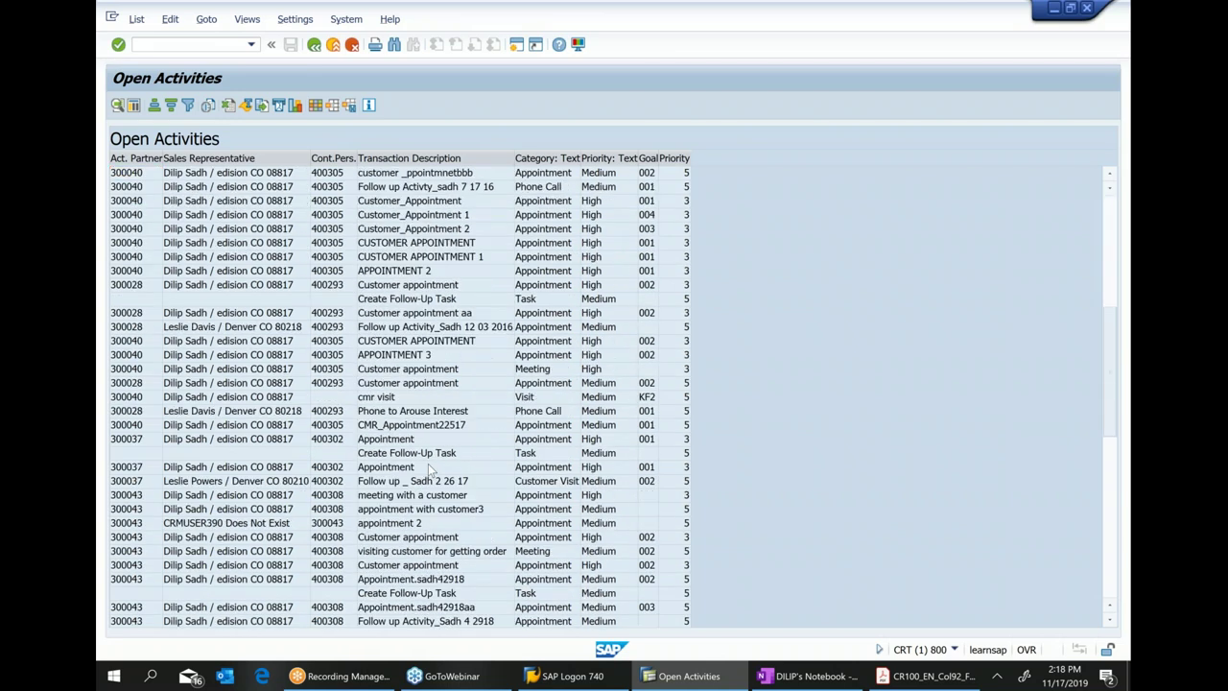
pyautogui.scroll(-6, 430, 466)
pyautogui.scroll(-6, 428, 464)
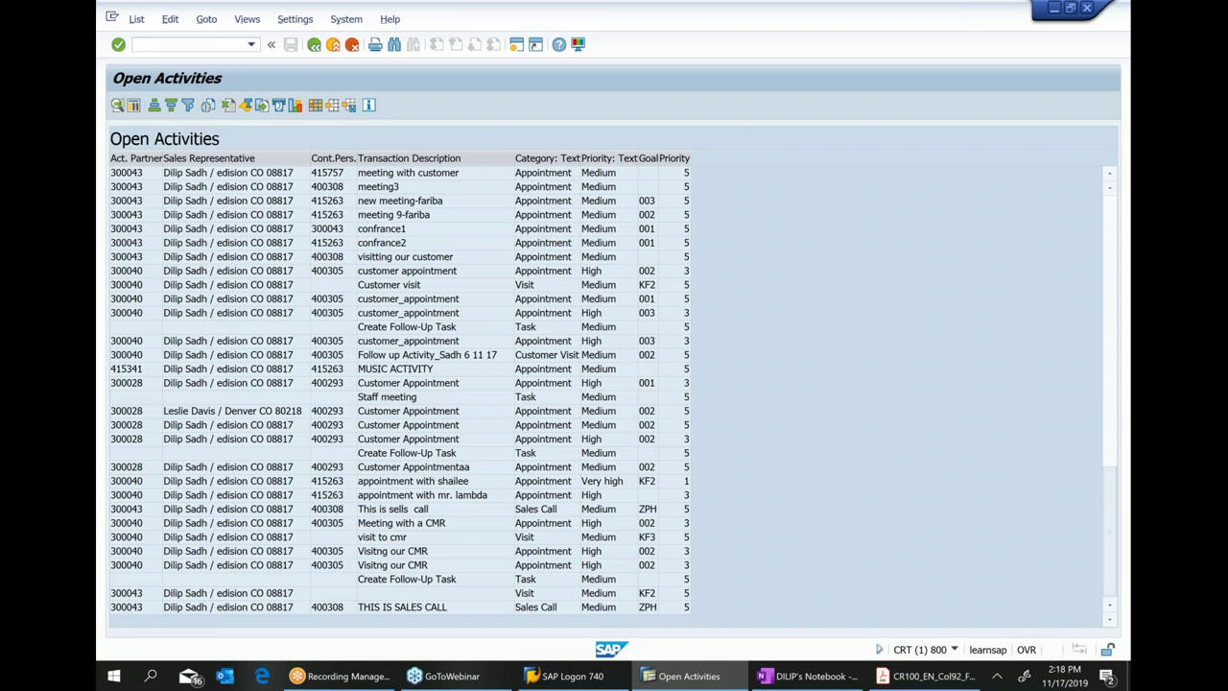
# Switch to OneNote and add the top-level bullet "Ran Activity monitor" below the activity exercise notes.
pyautogui.click(926, 675)
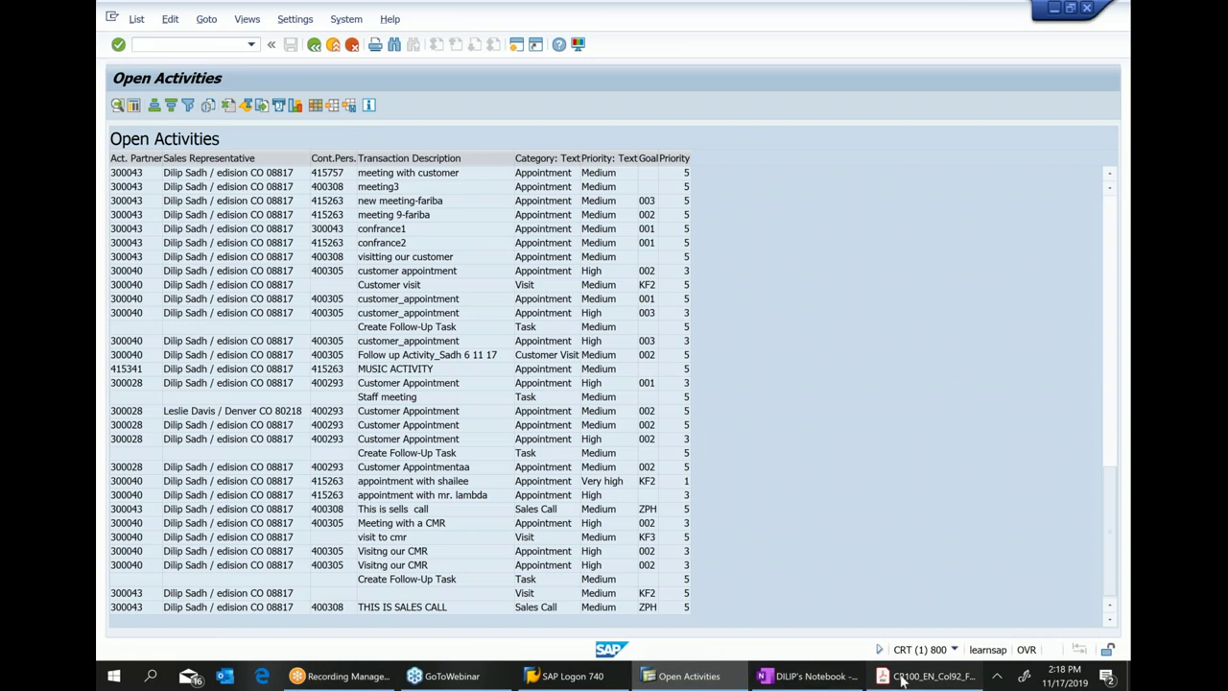
pyautogui.click(811, 676)
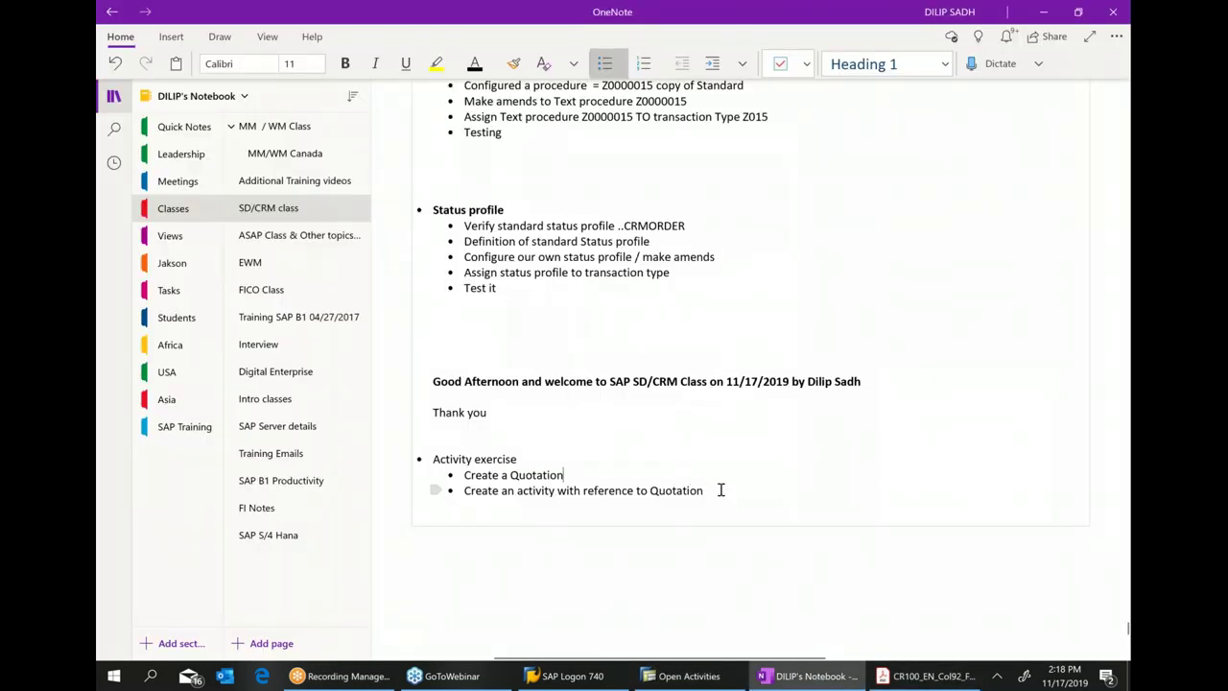
pyautogui.press('Return')
pyautogui.hotkey('shift', 'Tab')
pyautogui.write('Ran Activ')
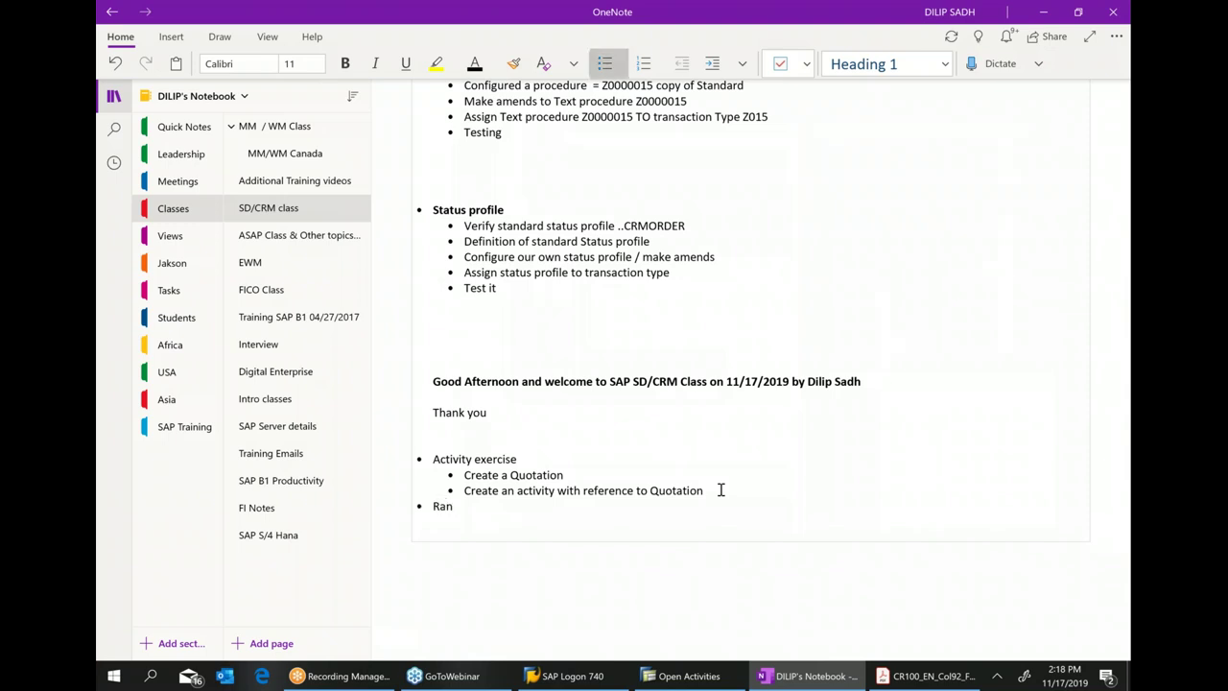
pyautogui.write('ity monitor')
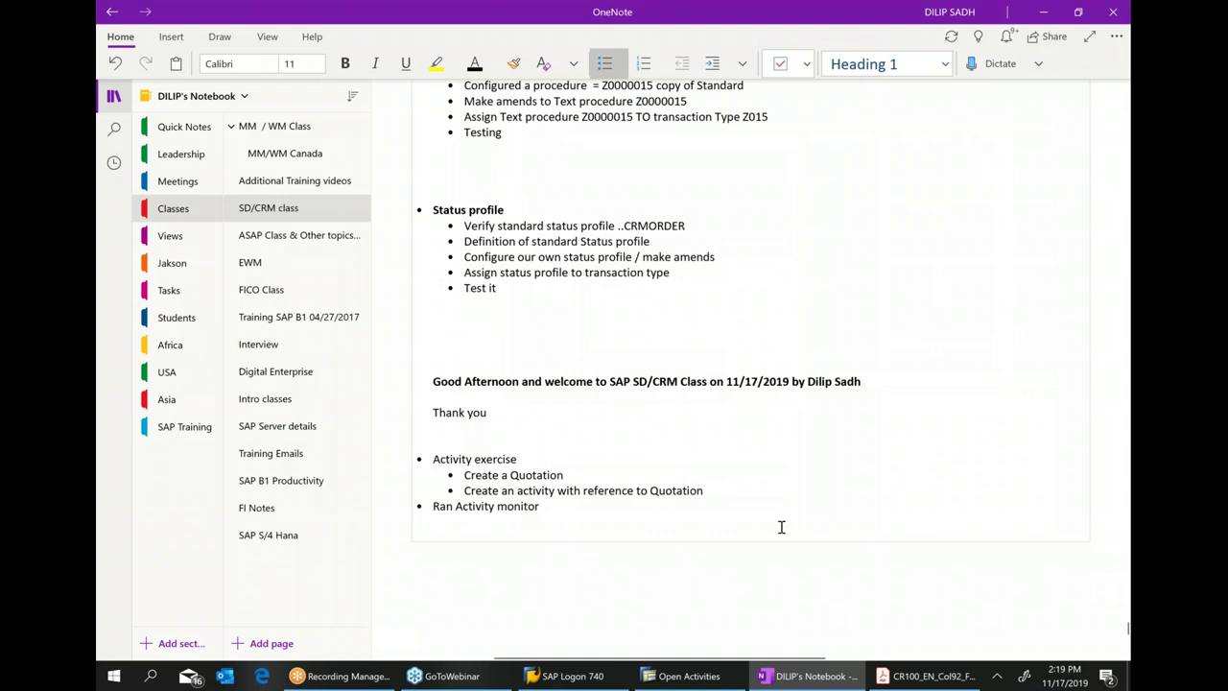
# Switch back to SAP, leave the Activity Monitor, and view the My Incomplete Activities report.
pyautogui.click(689, 675)
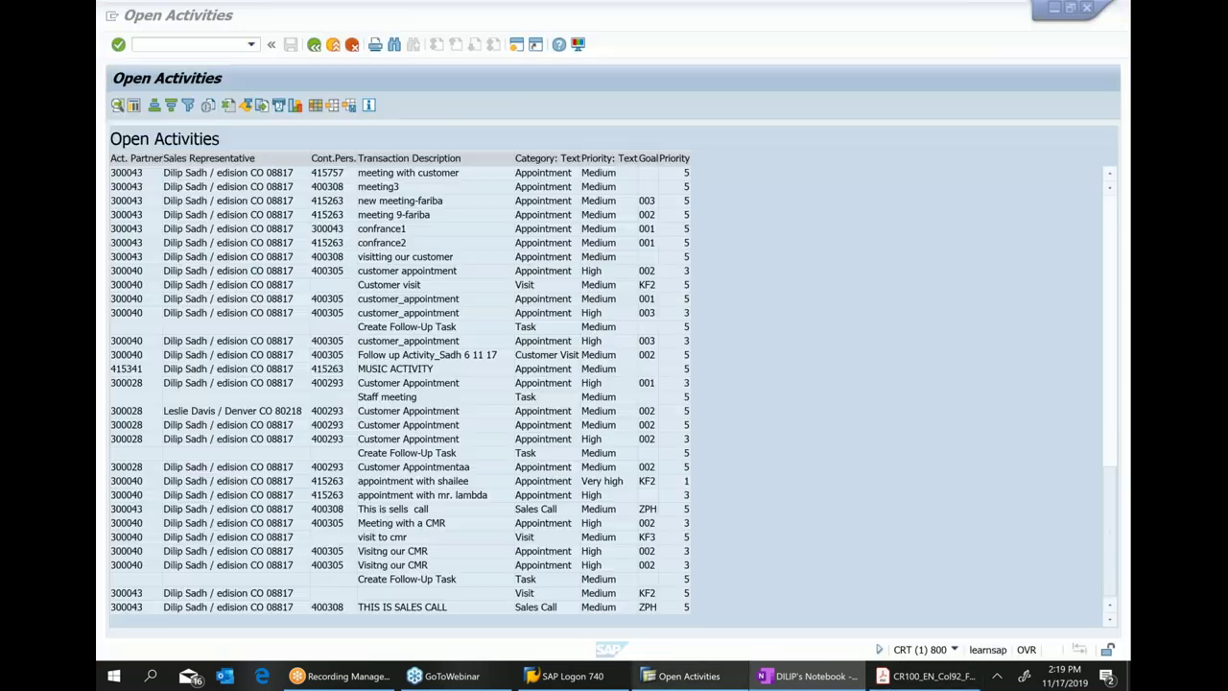
pyautogui.click(316, 47)
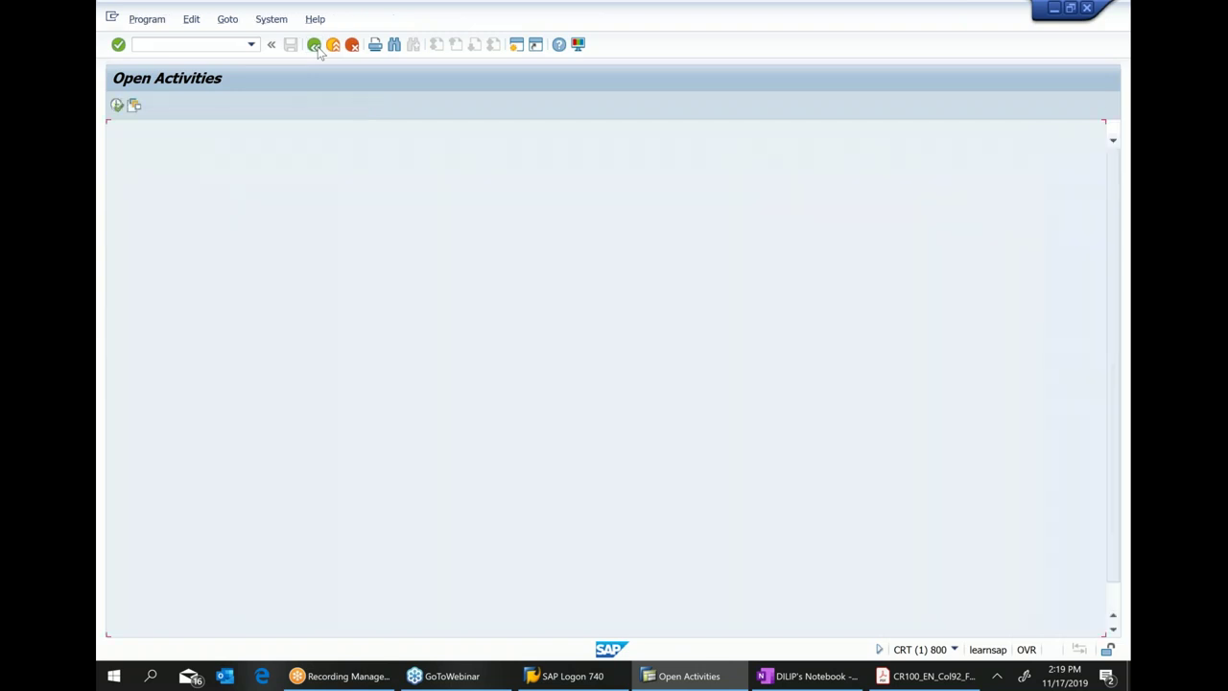
pyautogui.click(314, 45)
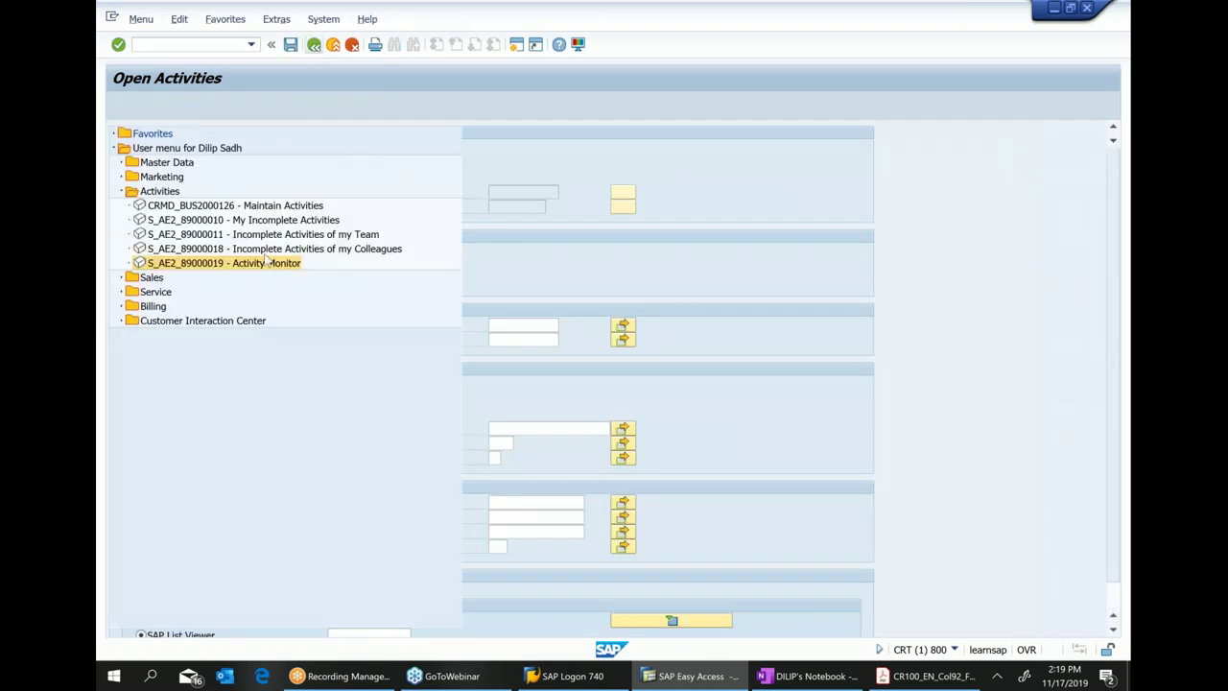
pyautogui.doubleClick(259, 221)
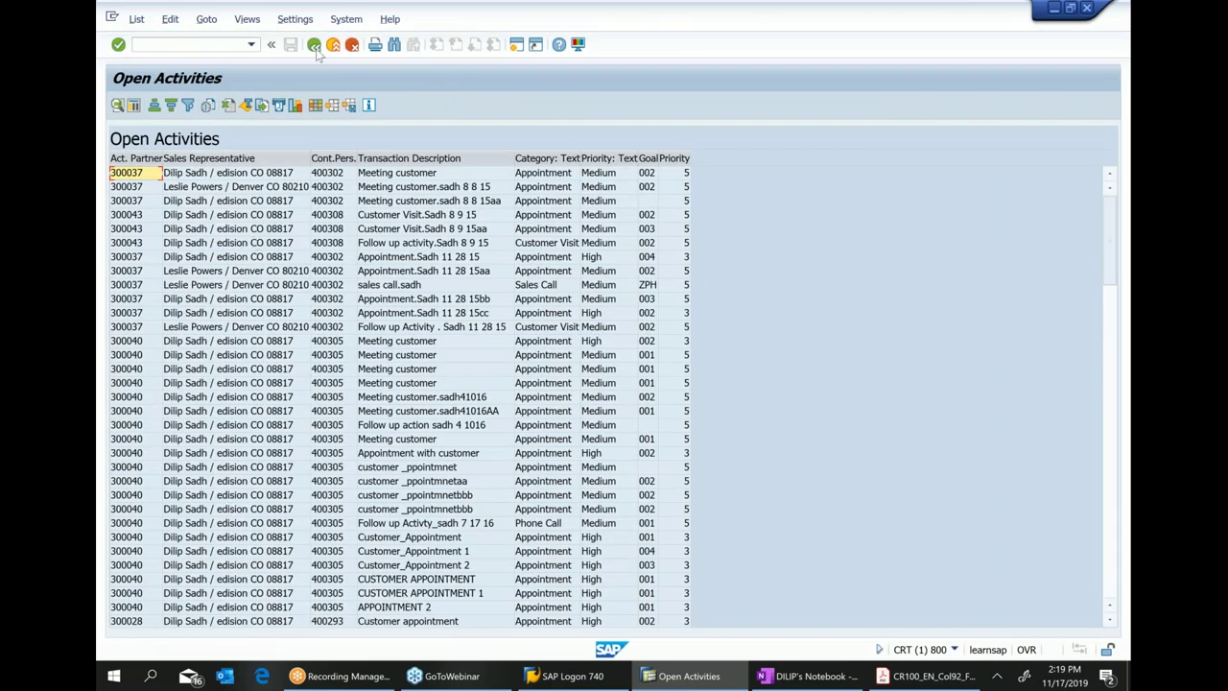
pyautogui.click(314, 45)
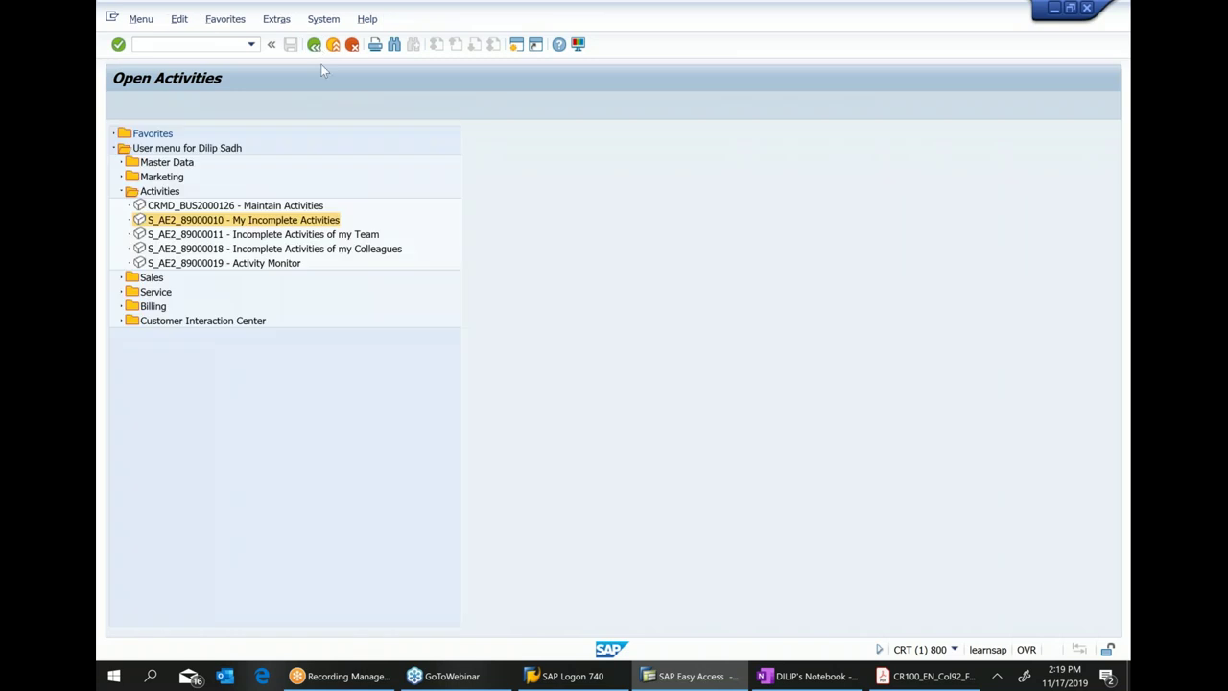
# Run the reports for Incomplete Activities of my Team and Incomplete Activities of my Colleagues.
pyautogui.doubleClick(275, 236)
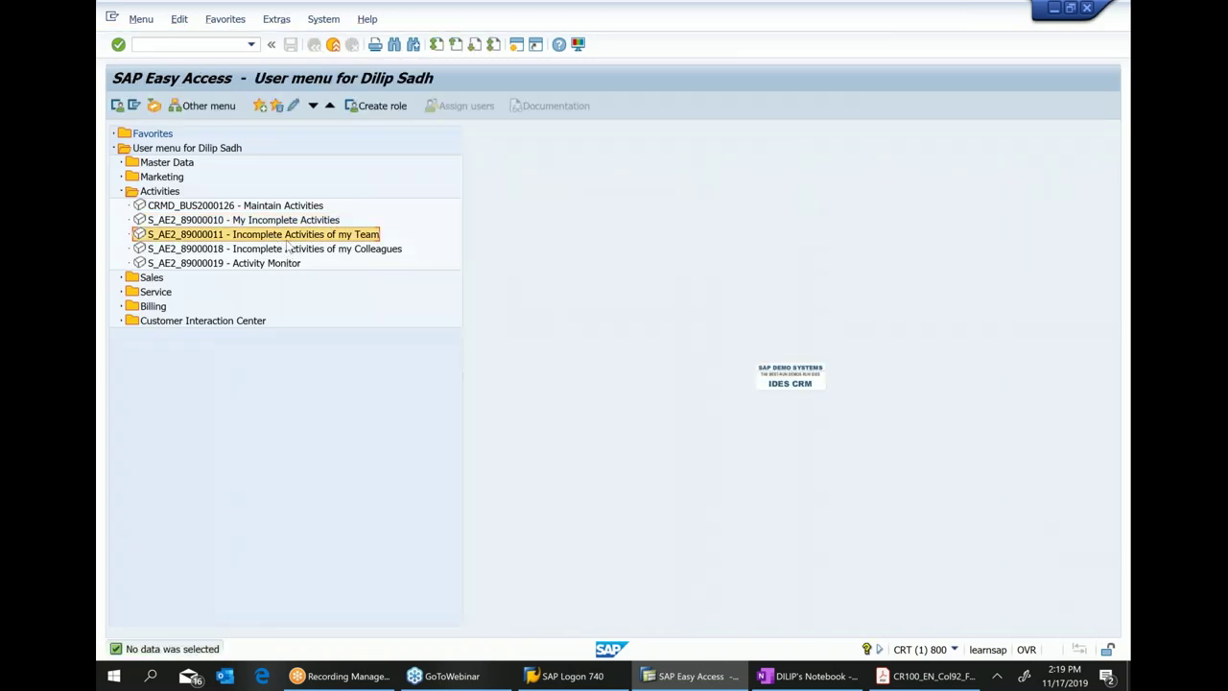
pyautogui.click(283, 249)
pyautogui.doubleClick(281, 250)
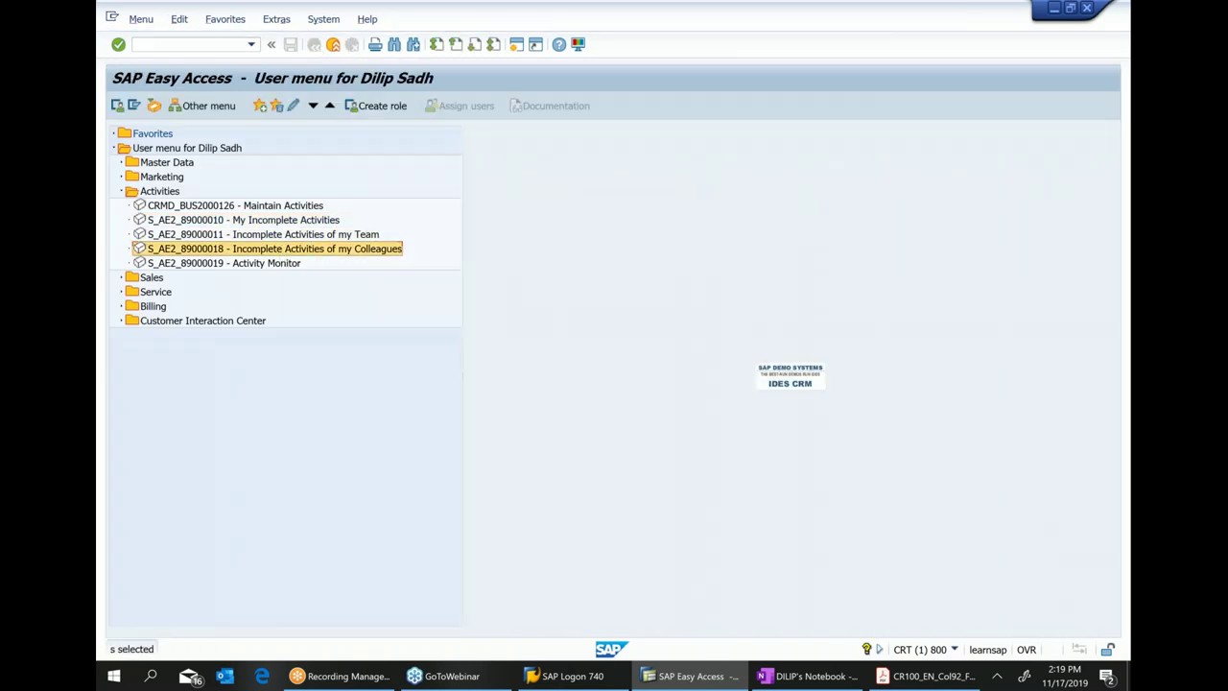
pyautogui.click(272, 207)
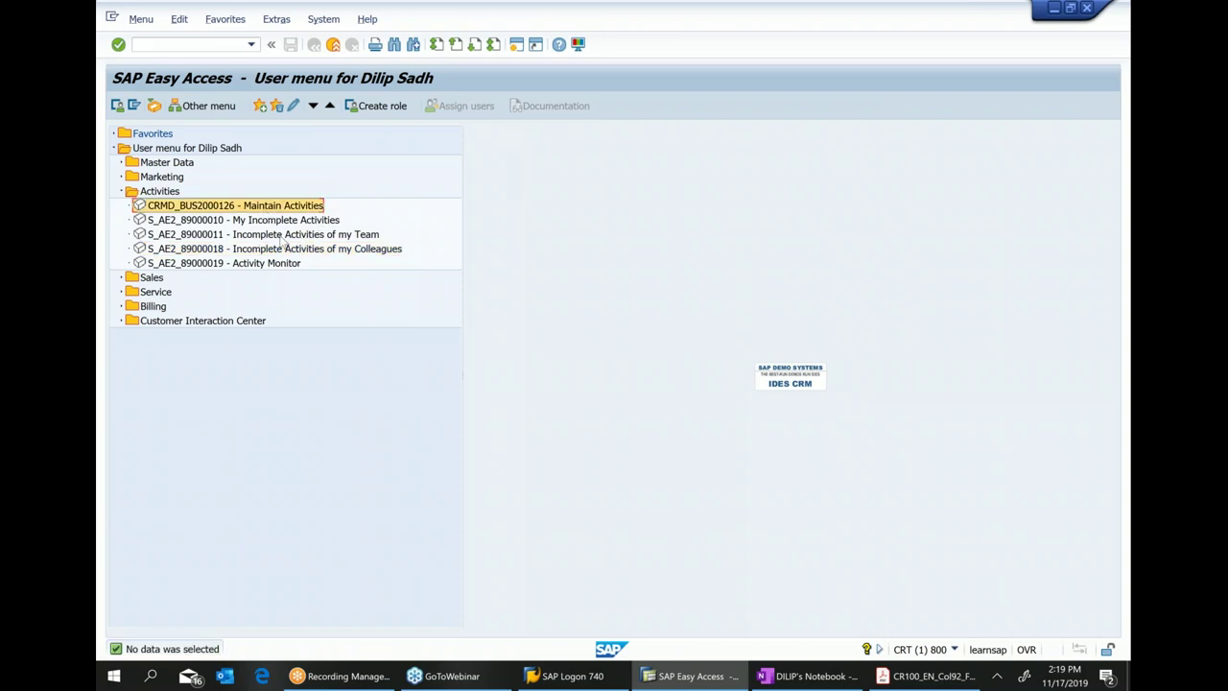
# Switch to the CR100 course PDF and read from the Activity Monitor section through CRM Interactive Reports to Exercise 20.
pyautogui.click(902, 677)
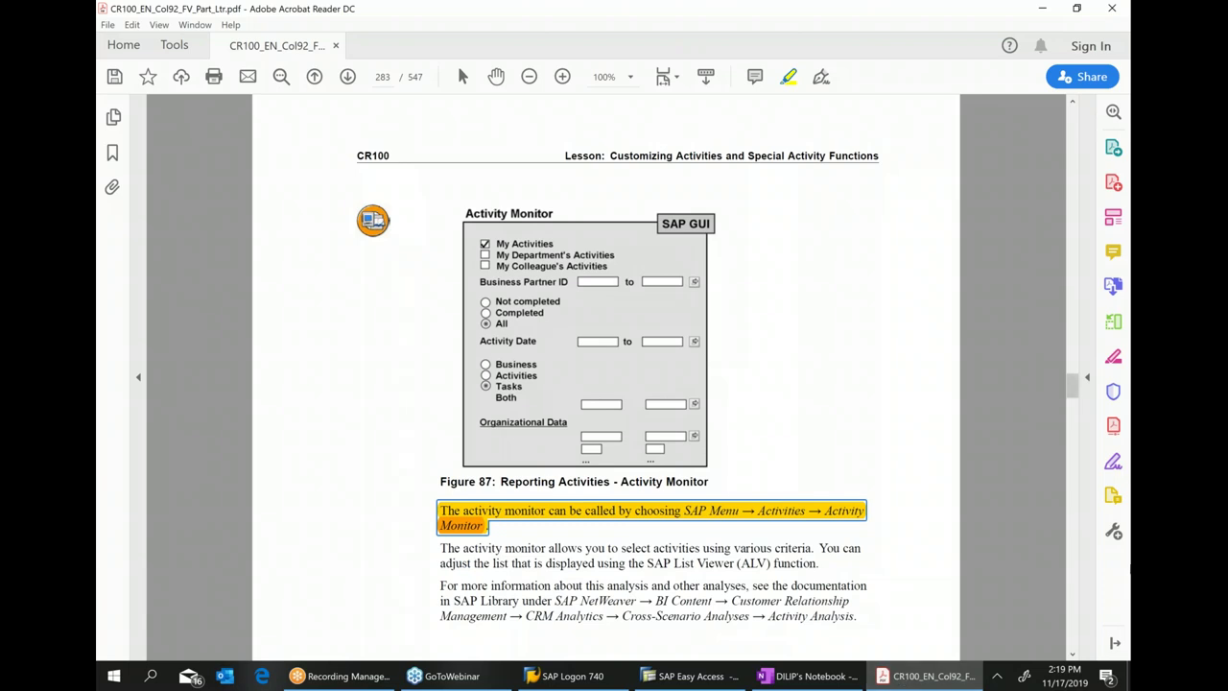
pyautogui.scroll(-3, 705, 349)
pyautogui.scroll(-15, 705, 348)
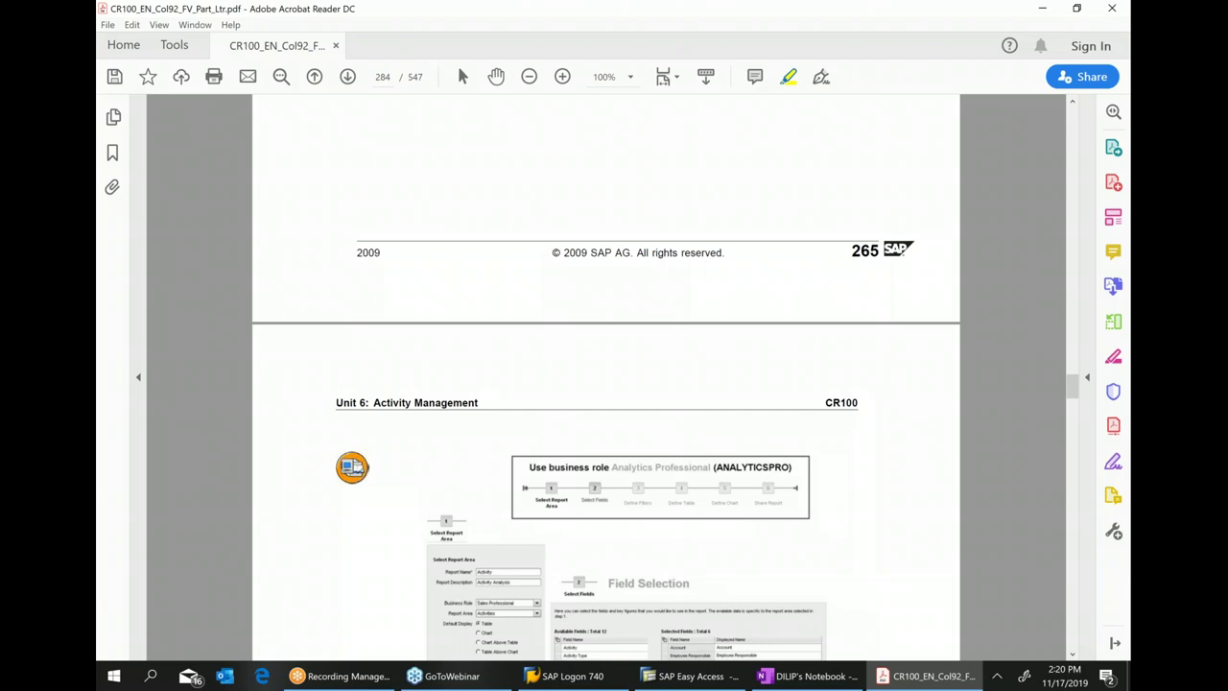
pyautogui.scroll(-4, 758, 317)
pyautogui.scroll(-2, 692, 413)
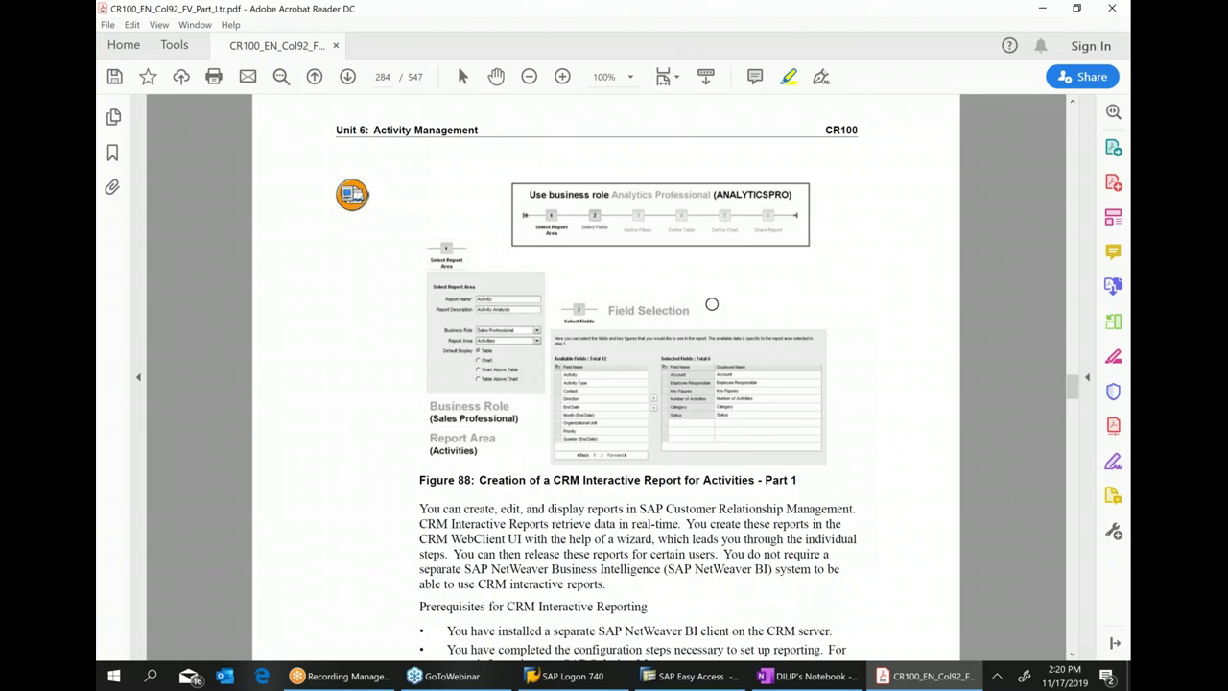
pyautogui.scroll(-5, 763, 324)
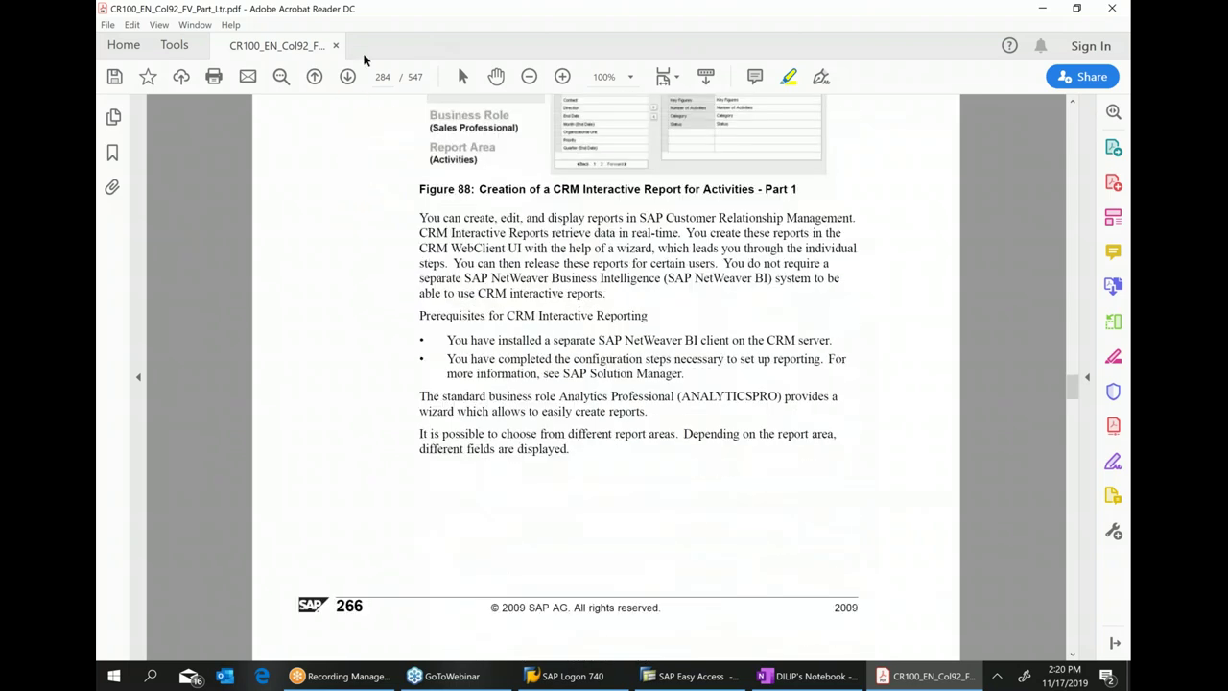
pyautogui.click(347, 76)
pyautogui.click(347, 77)
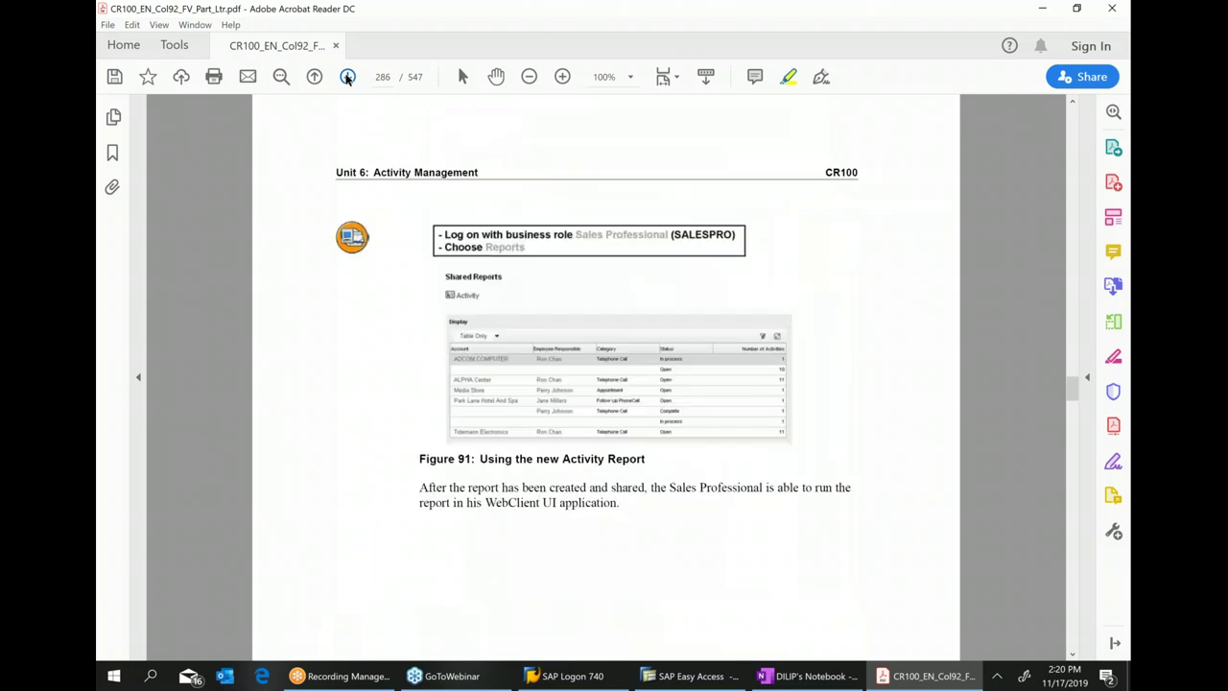
pyautogui.click(347, 77)
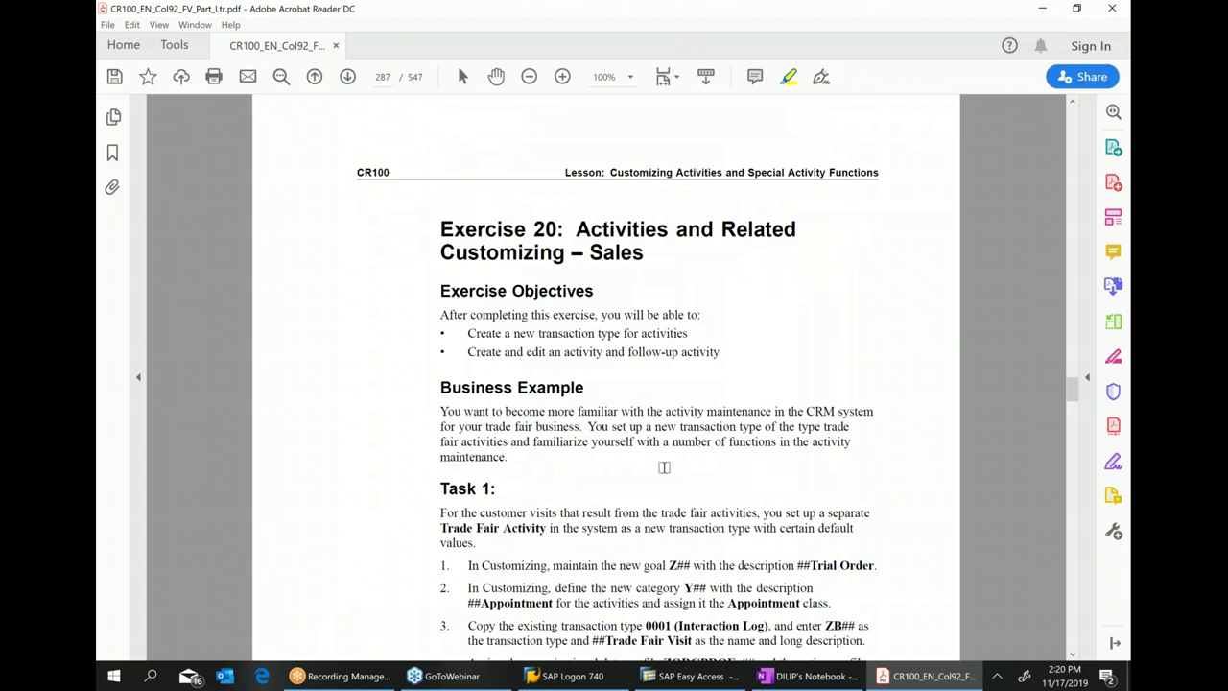
# Switch to OneNote and add the bullet "Create an Activity with out reference" below the Activity monitor note.
pyautogui.click(814, 677)
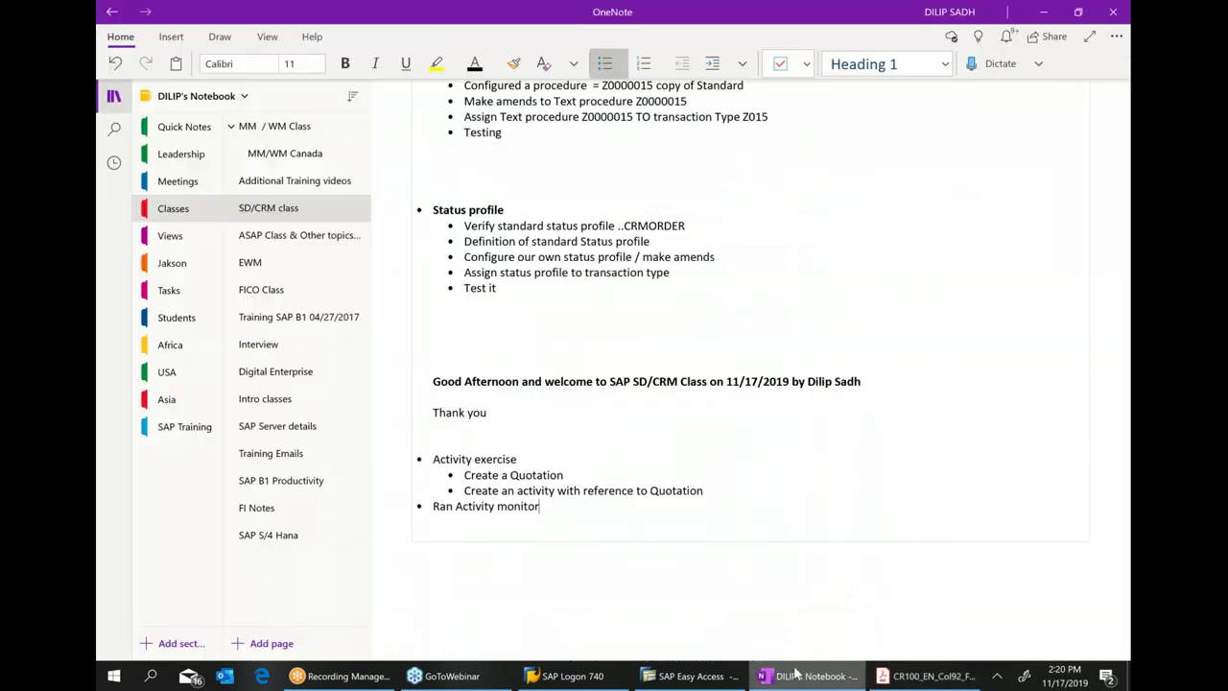
pyautogui.scroll(-2, 817, 512)
pyautogui.press('Return')
pyautogui.write('Create ')
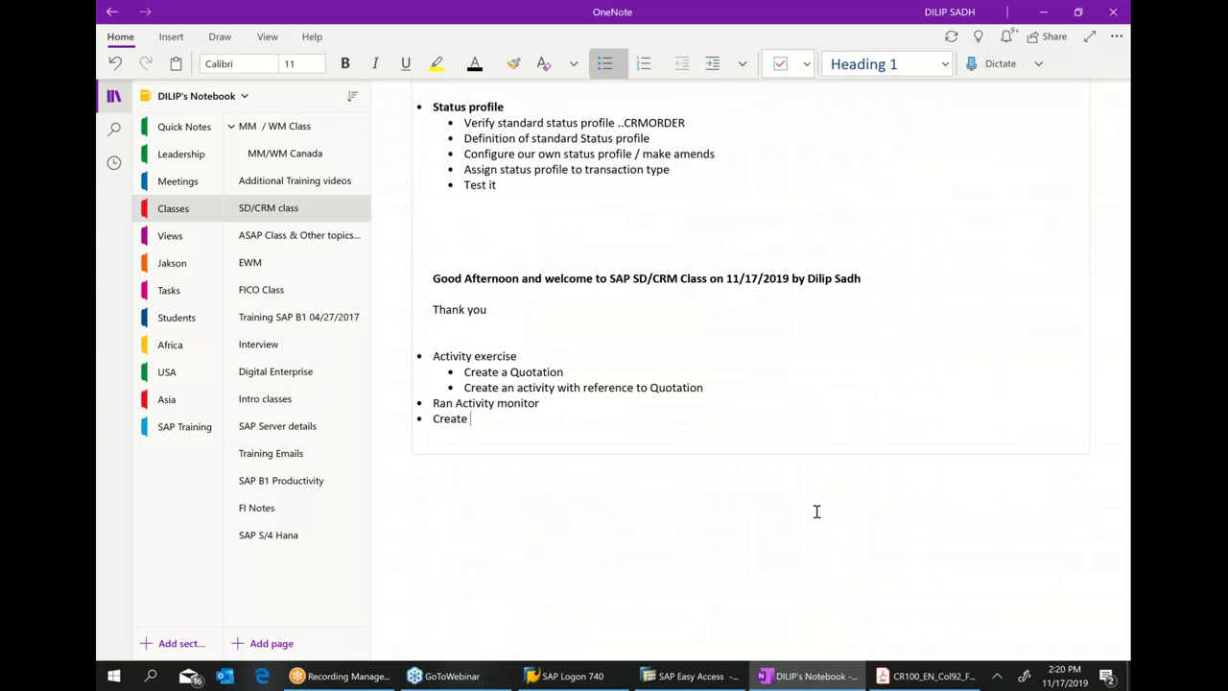
pyautogui.write('an Activity with out ')
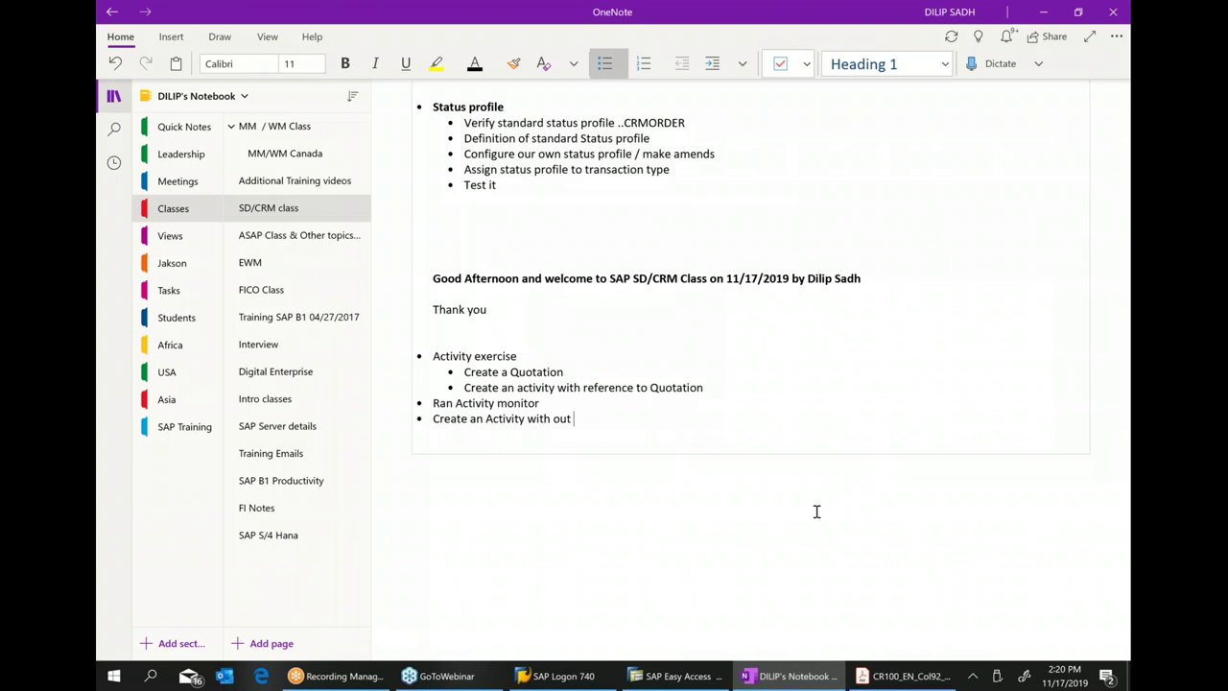
pyautogui.write('reference')
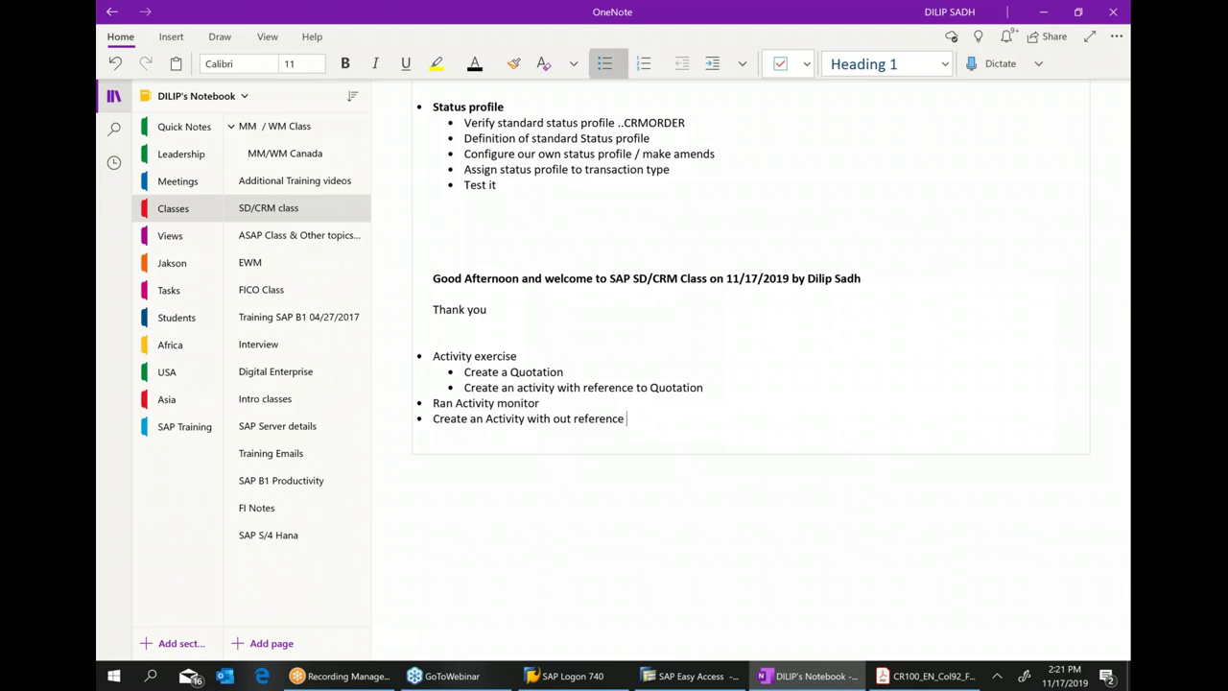
# Switch back to SAP, open Maintain Activities, hide the search area, and open a new appointment.
pyautogui.click(720, 676)
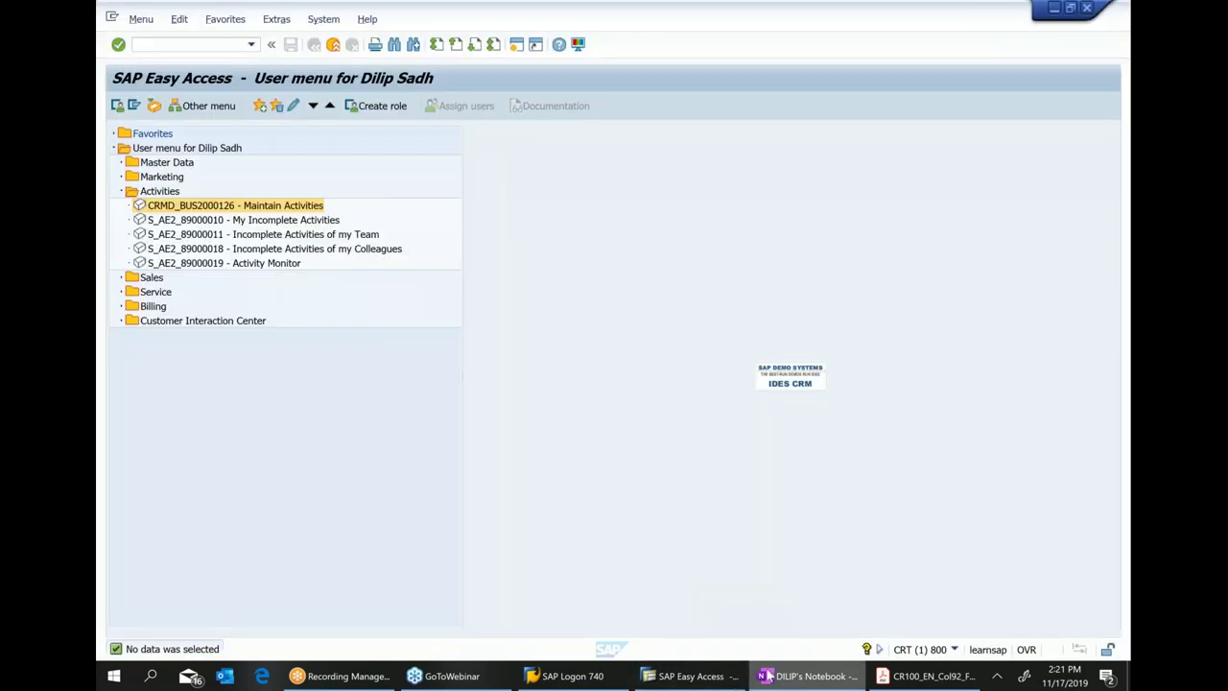
pyautogui.doubleClick(284, 208)
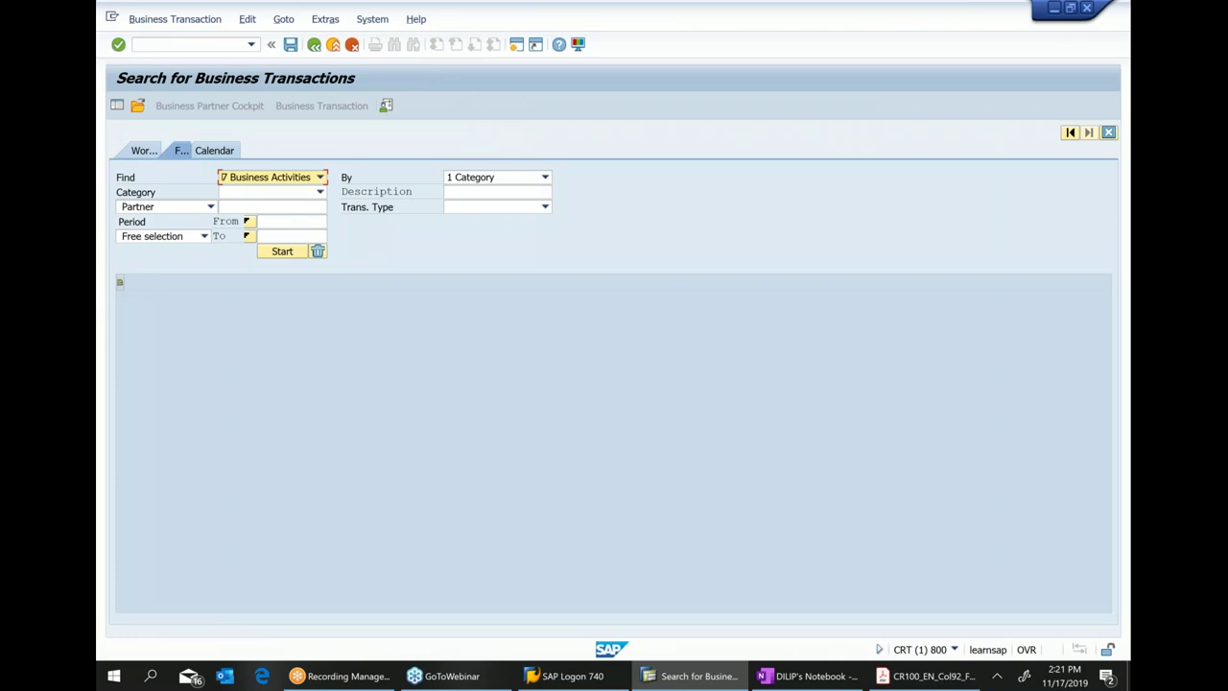
pyautogui.click(116, 106)
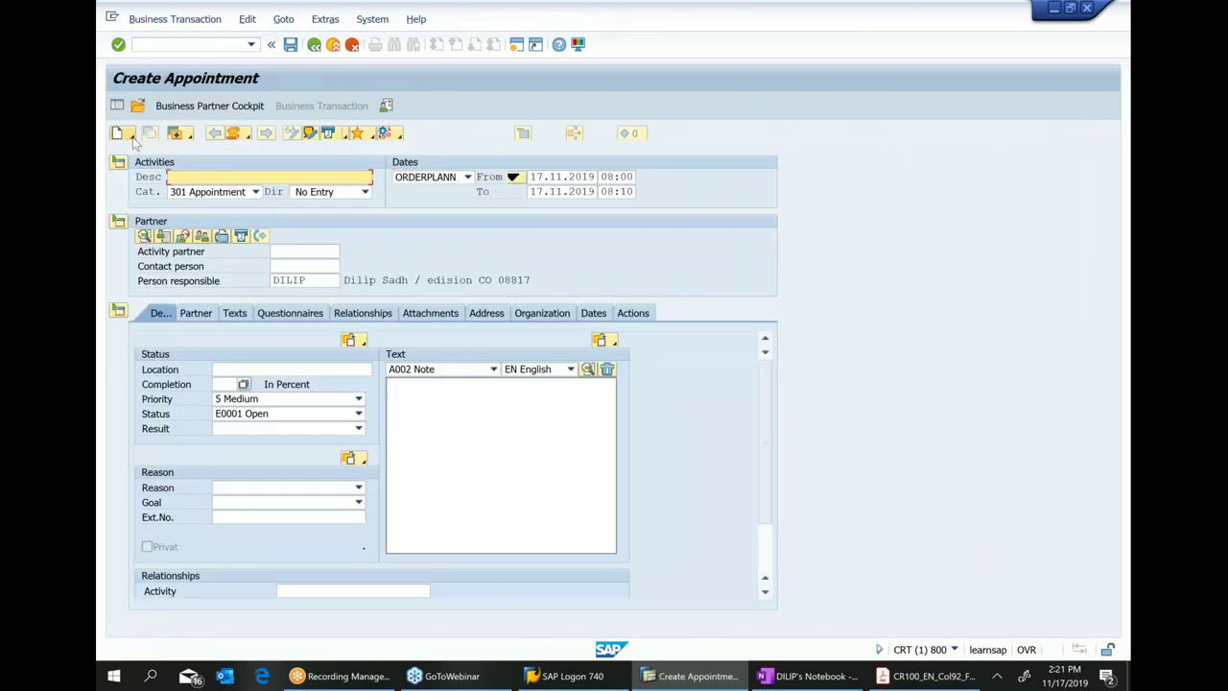
# Start a new business activity of the transaction type Appointment.
pyautogui.click(123, 134)
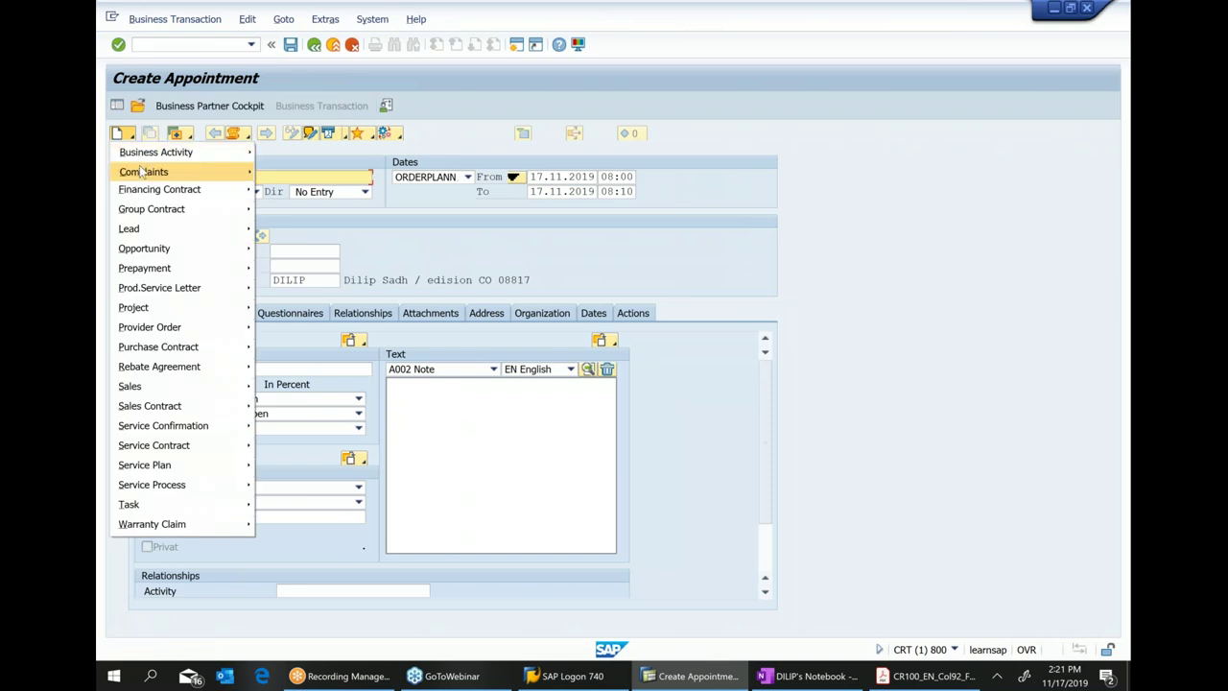
pyautogui.moveTo(155, 158)
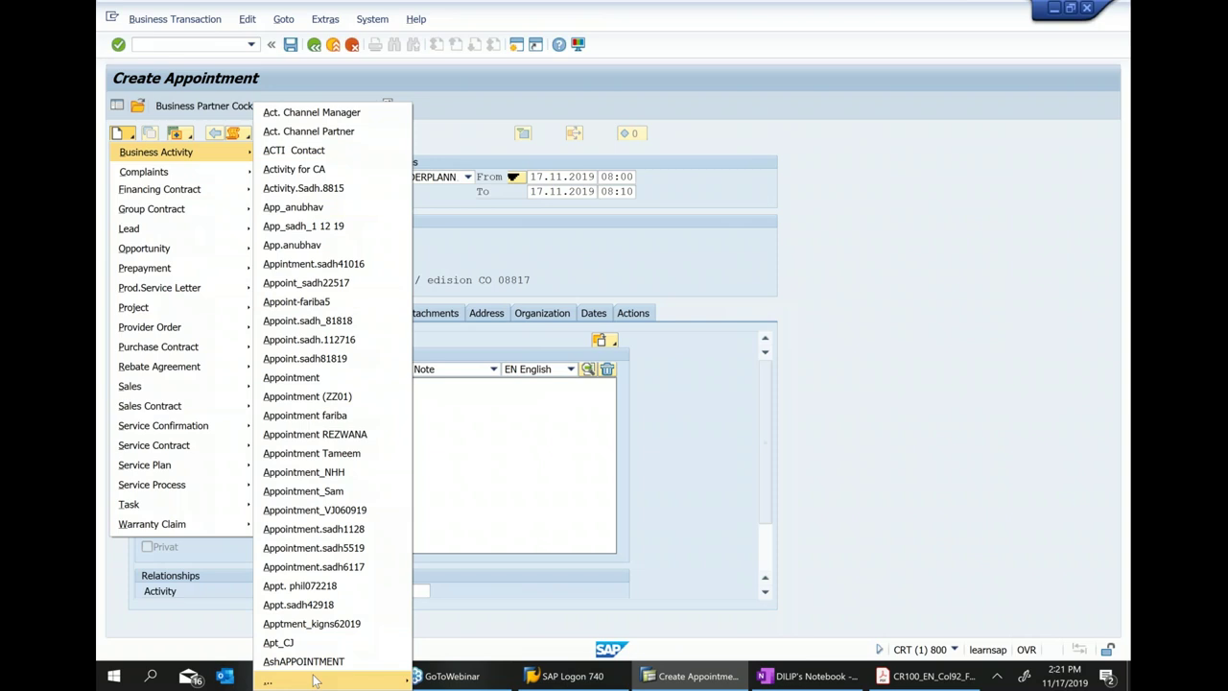
pyautogui.moveTo(315, 680)
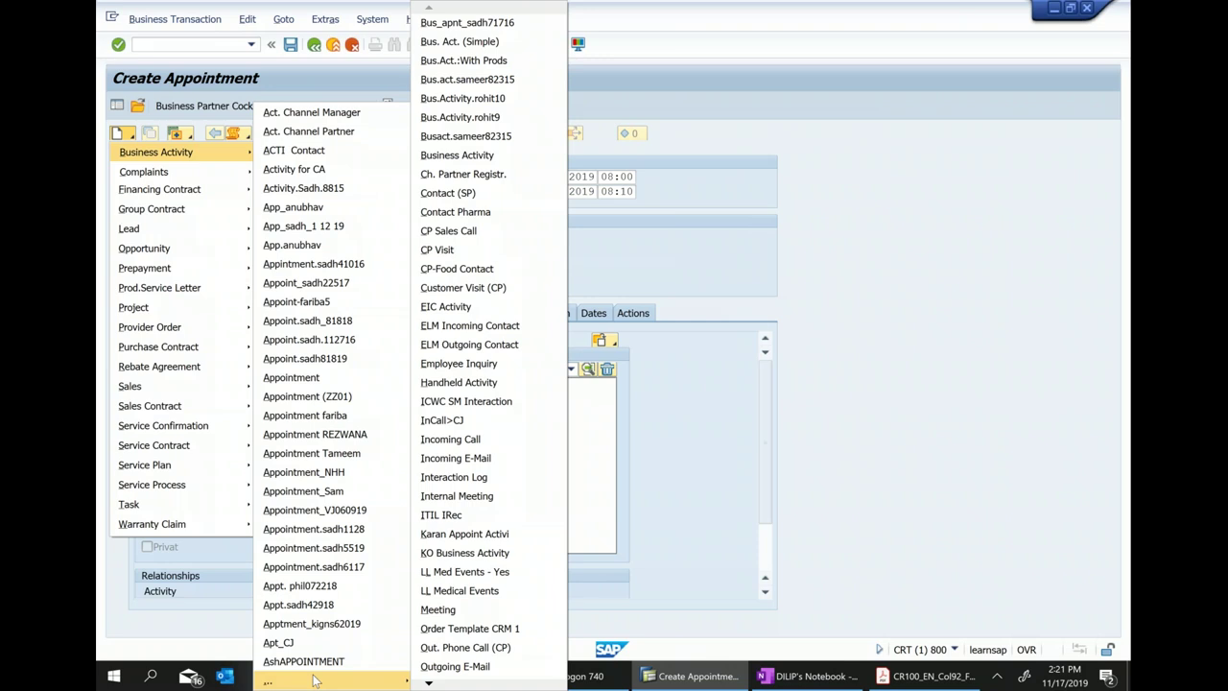
pyautogui.click(325, 381)
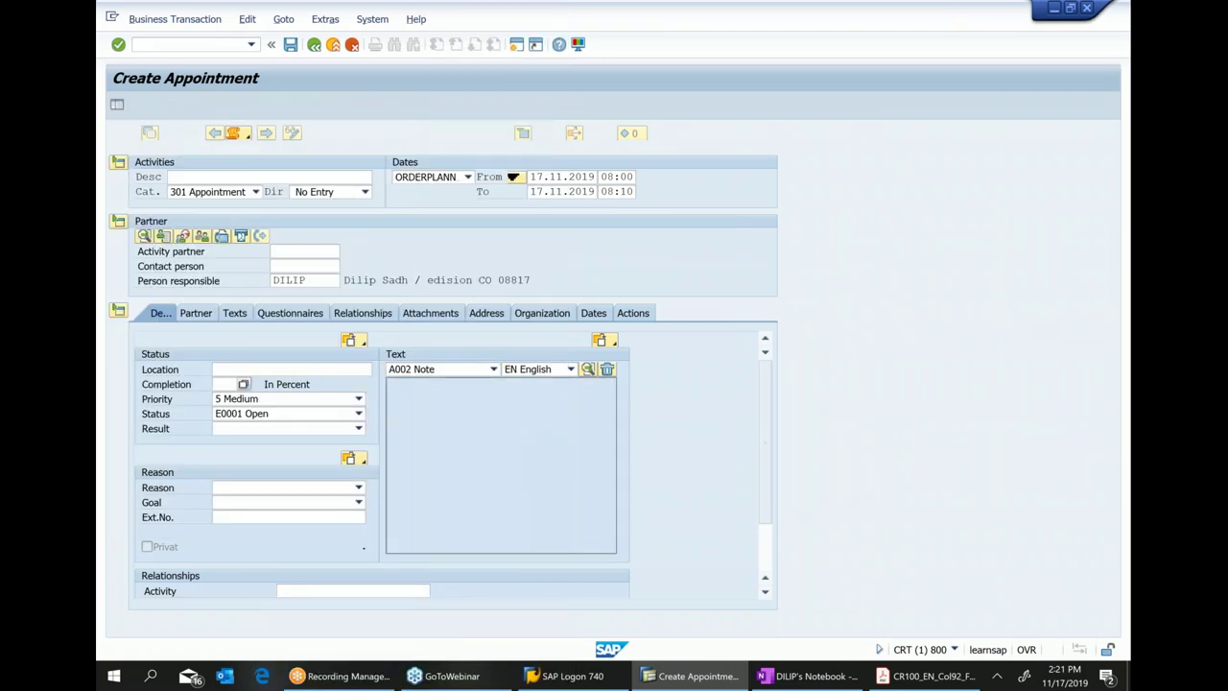
# Switch to OneNote and append "... Appointment" to the bullet "Create an Activity with out reference".
pyautogui.click(794, 677)
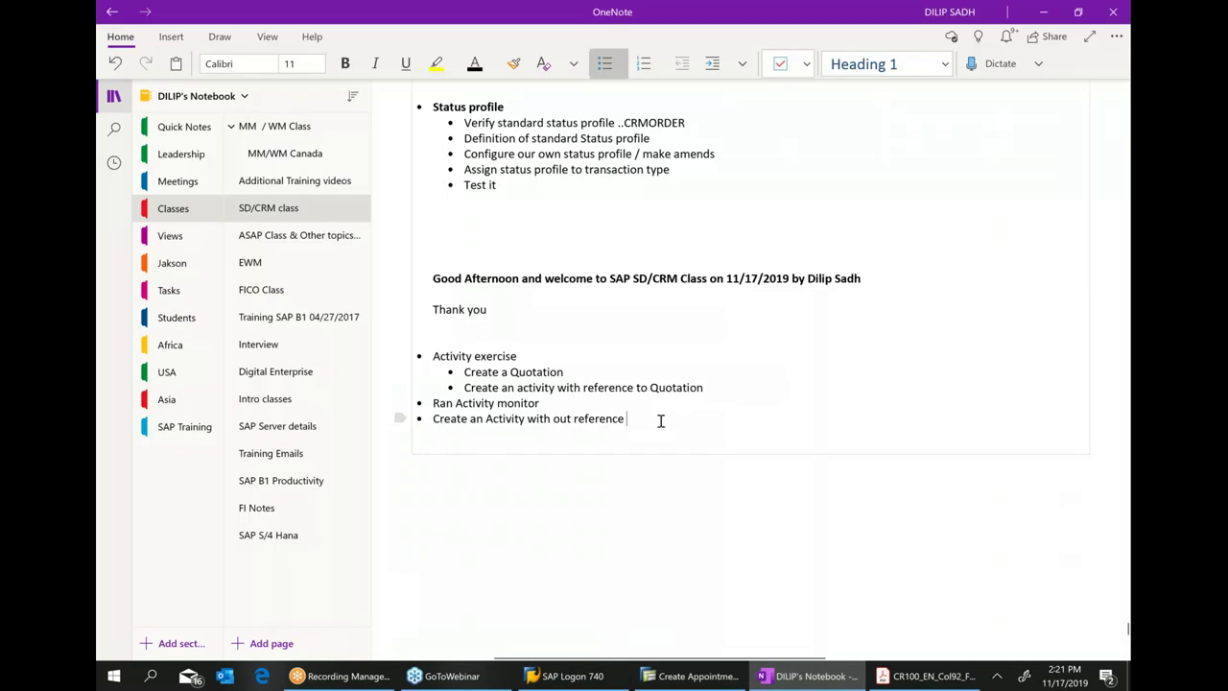
pyautogui.write('... Appointment')
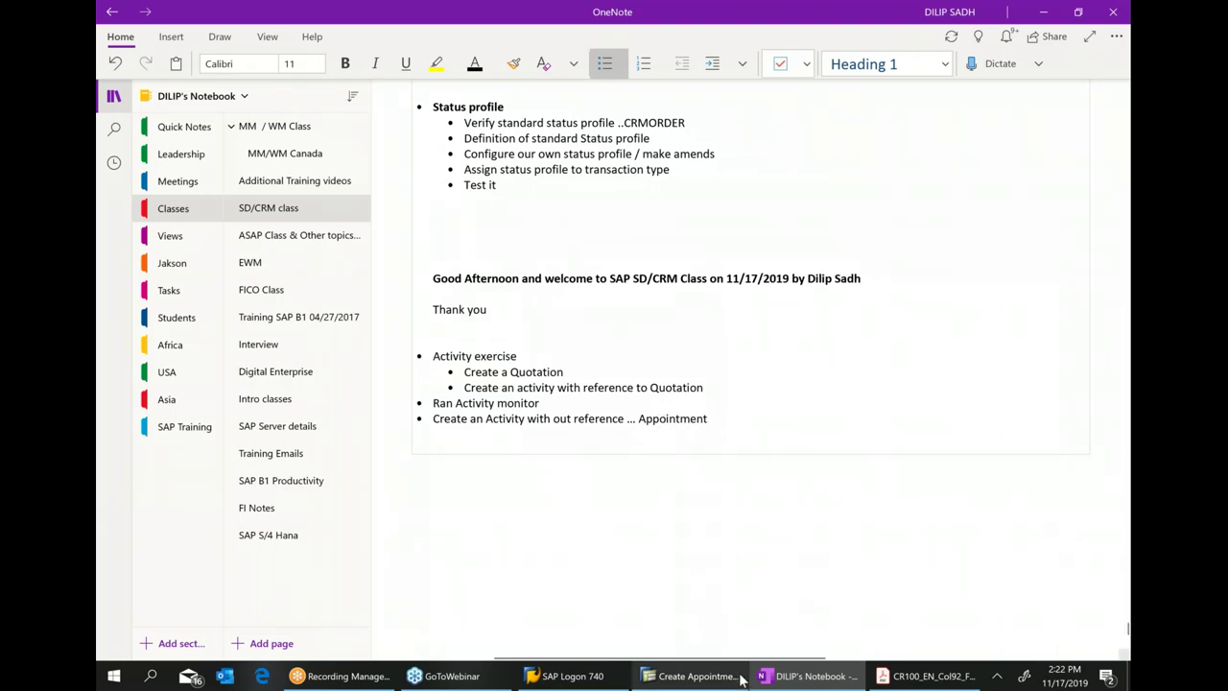
pyautogui.click(902, 681)
pyautogui.click(830, 678)
# Switch back to SAP and enter "Customer Appointment" as the description of the new appointment.
pyautogui.click(692, 676)
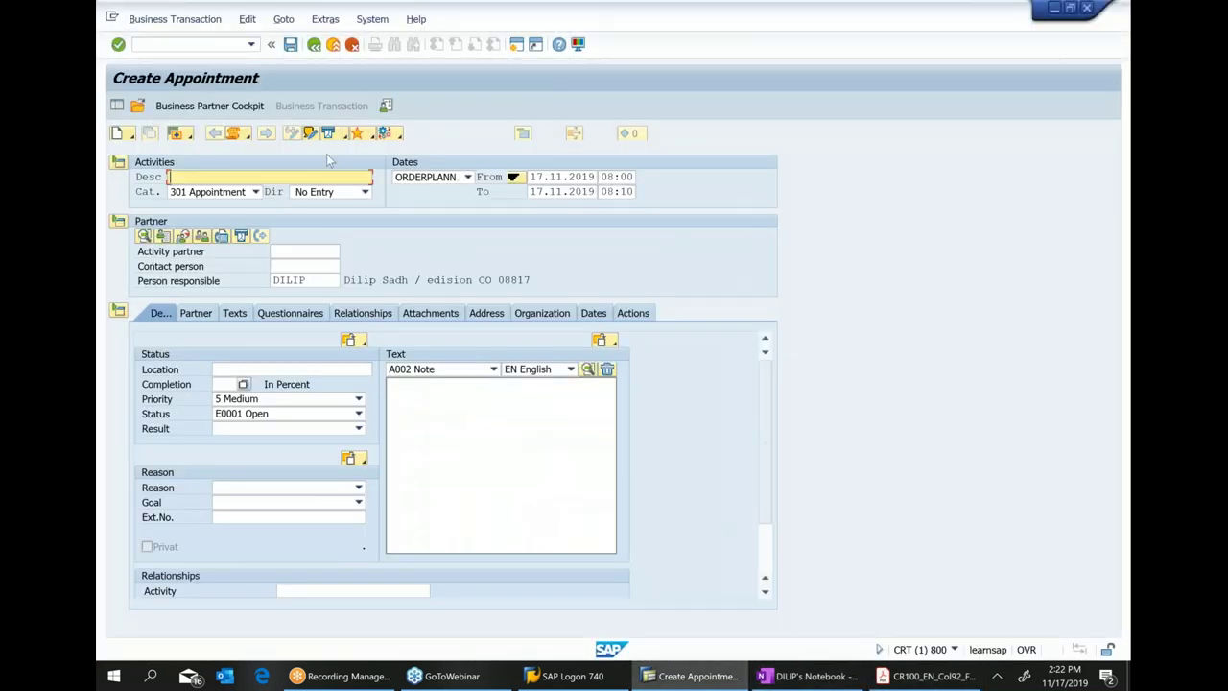
pyautogui.write('C')
pyautogui.press('Down')
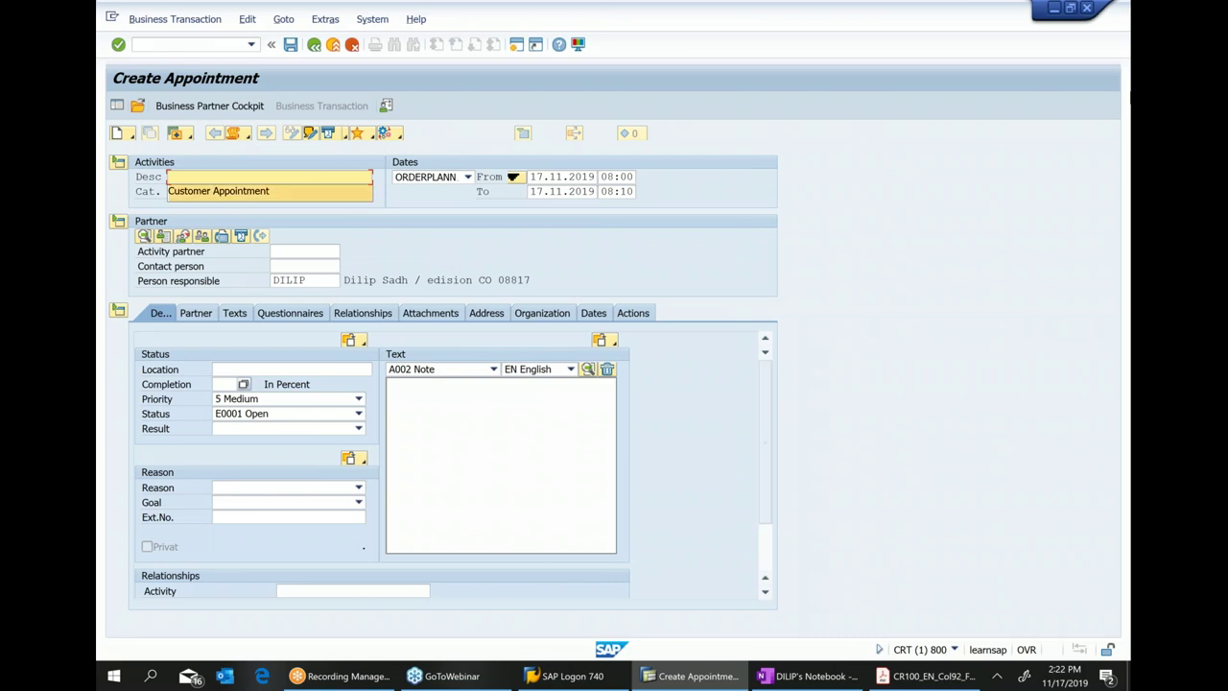
pyautogui.press('Return')
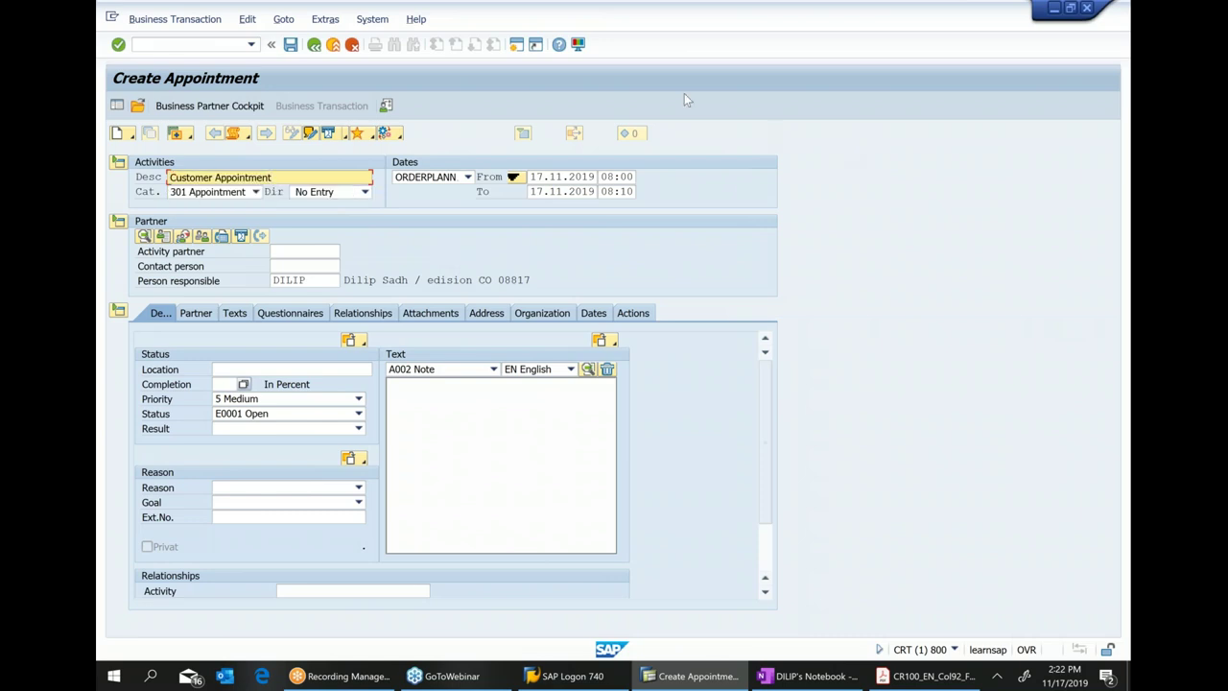
# Assign 10MegaStore in Denver as the appointment's activity partner and have its partner data filled in.
pyautogui.click(308, 251)
pyautogui.press('BackSpace')
pyautogui.press('Down')
pyautogui.press('Return')
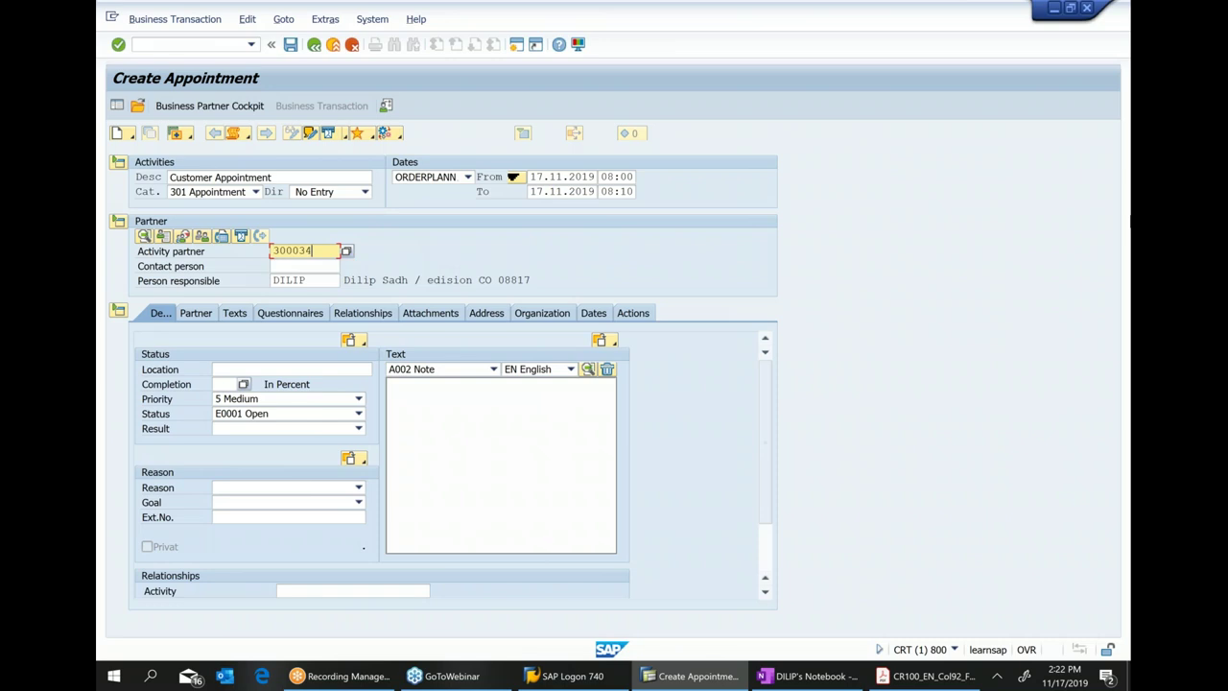
pyautogui.press('Tab')
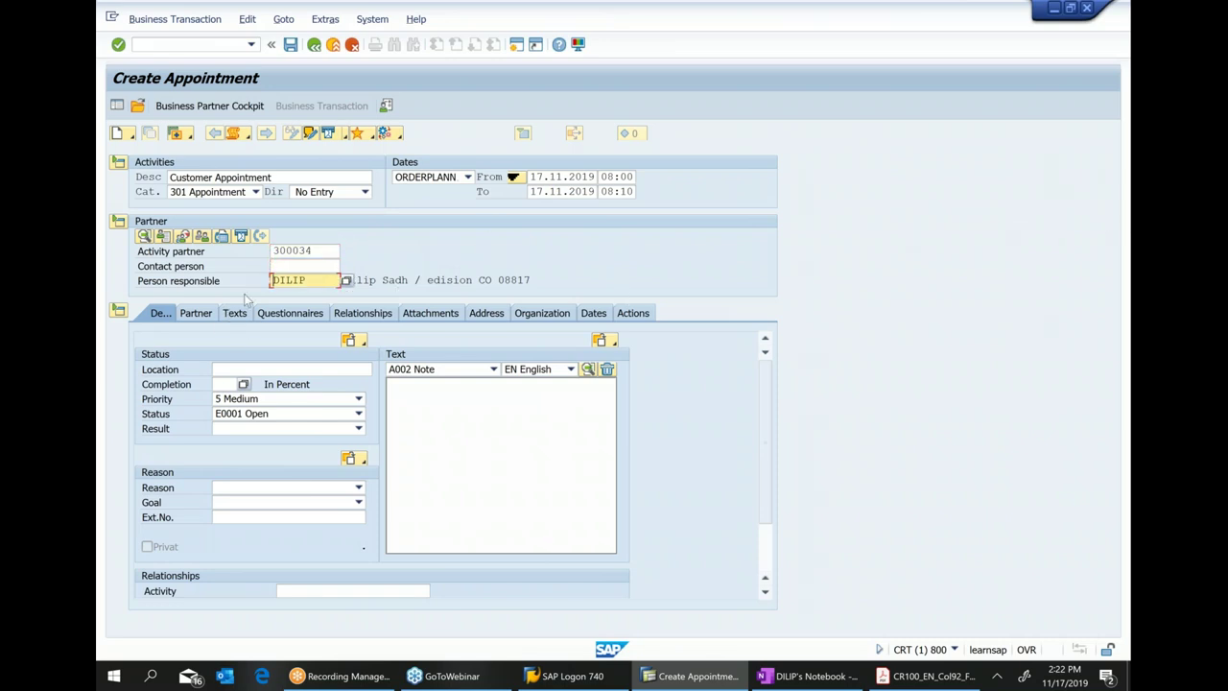
pyautogui.click(309, 266)
pyautogui.press('Return')
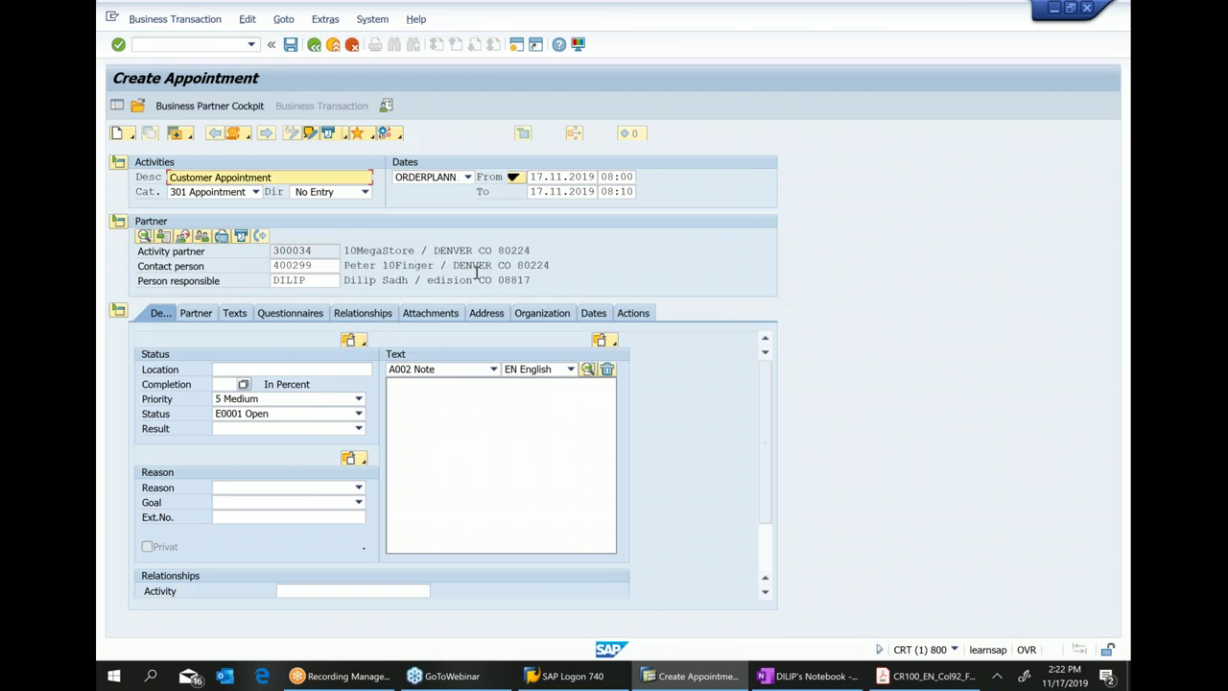
# Set the appointment's location to "Customer Location" and its priority to High.
pyautogui.click(336, 370)
pyautogui.write('Customer Location')
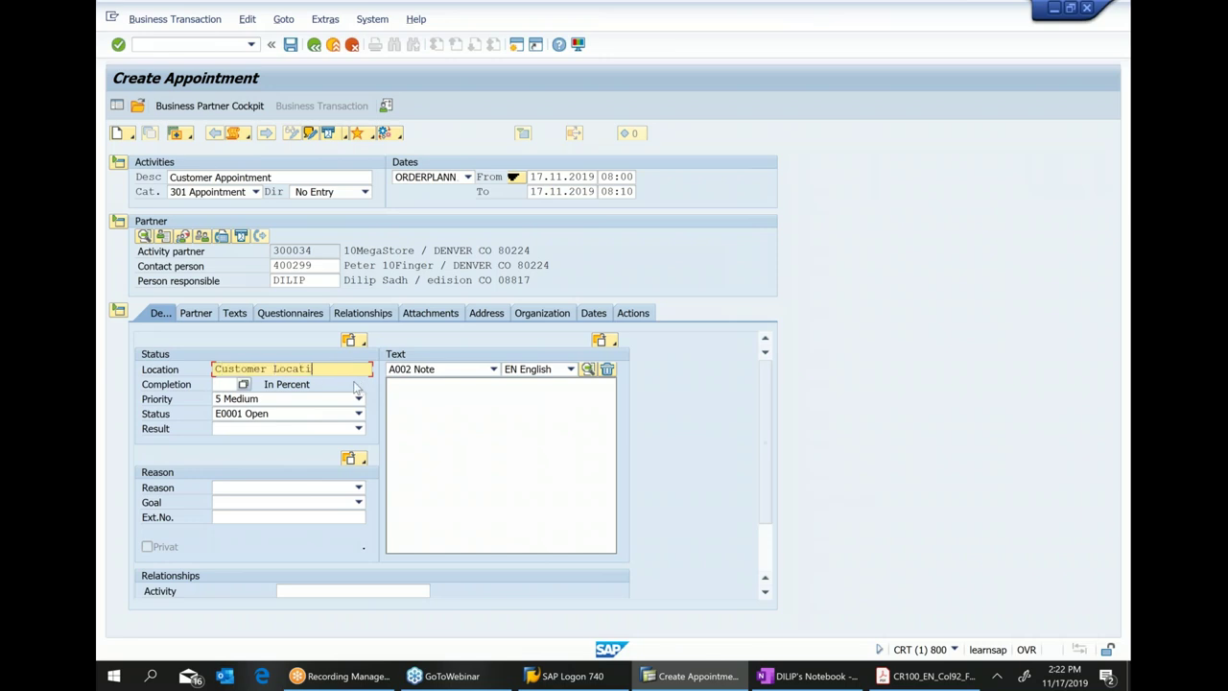
pyautogui.click(280, 400)
pyautogui.click(247, 431)
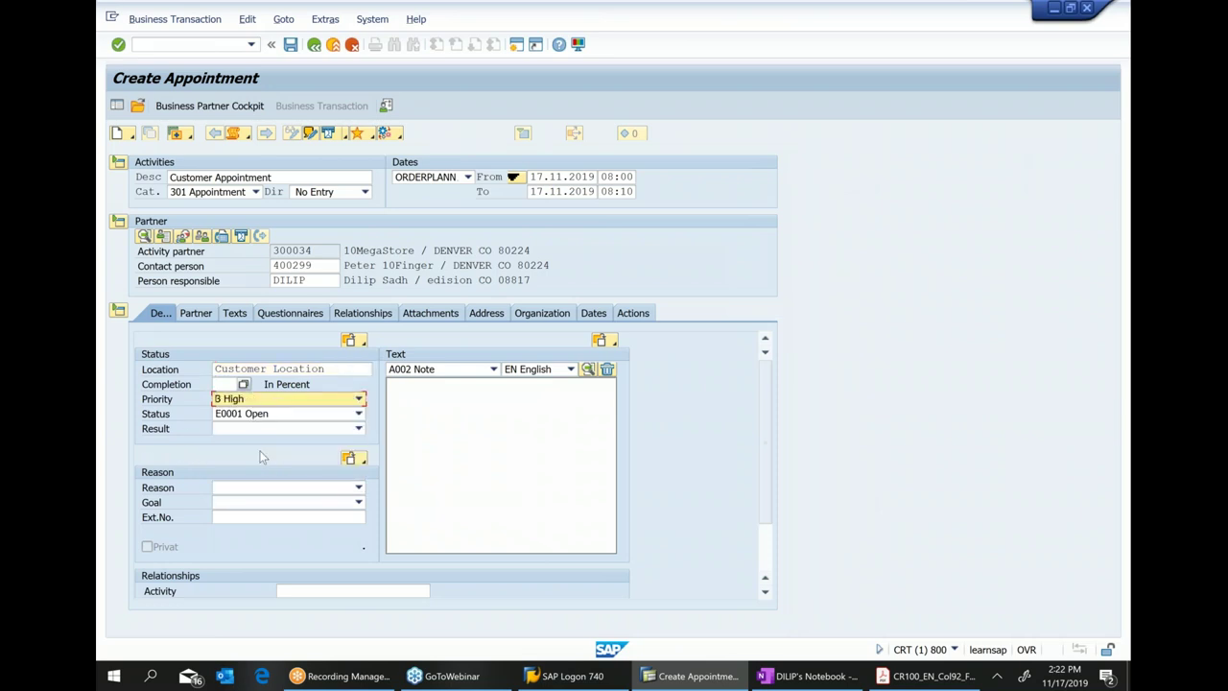
pyautogui.click(337, 428)
pyautogui.click(323, 412)
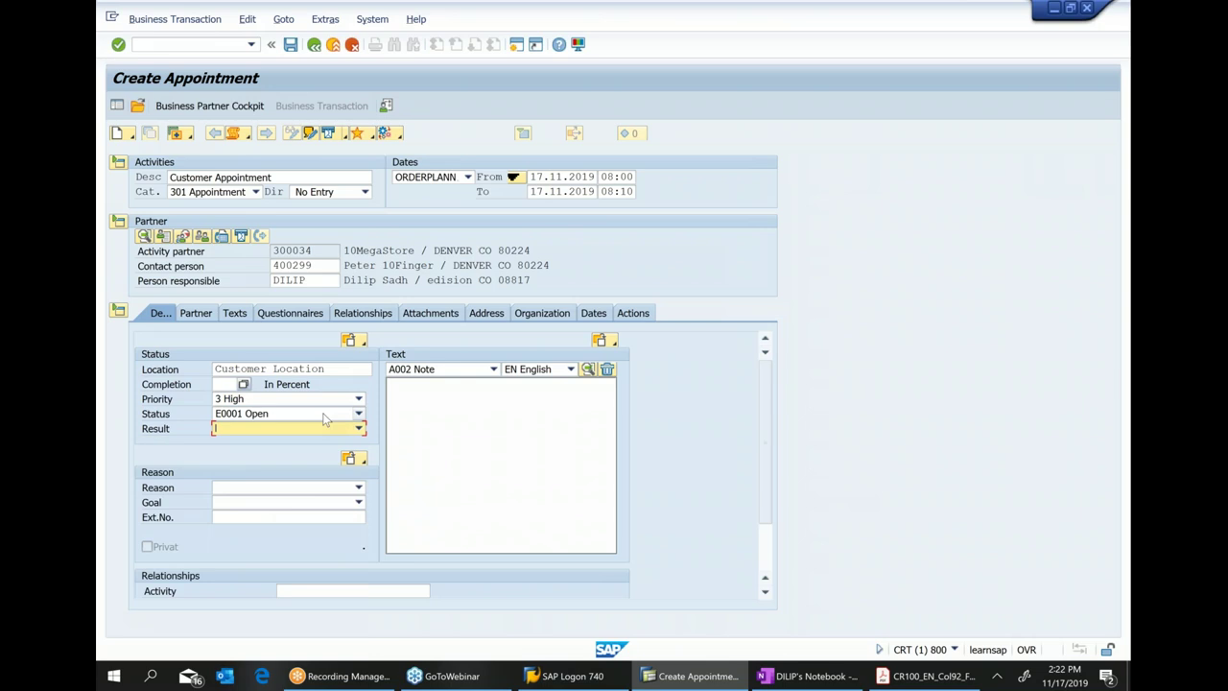
# Set the appointment's reason to Sales promotion and its goal to Service fulfilment.
pyautogui.click(310, 489)
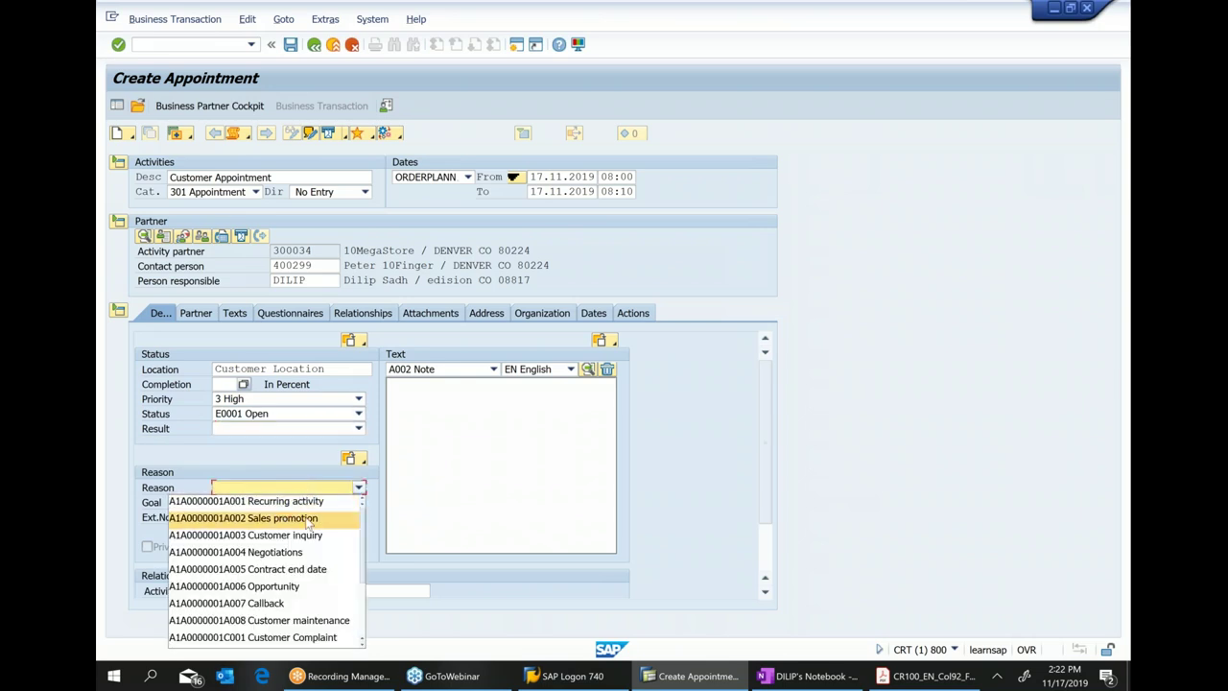
pyautogui.click(308, 518)
pyautogui.click(359, 503)
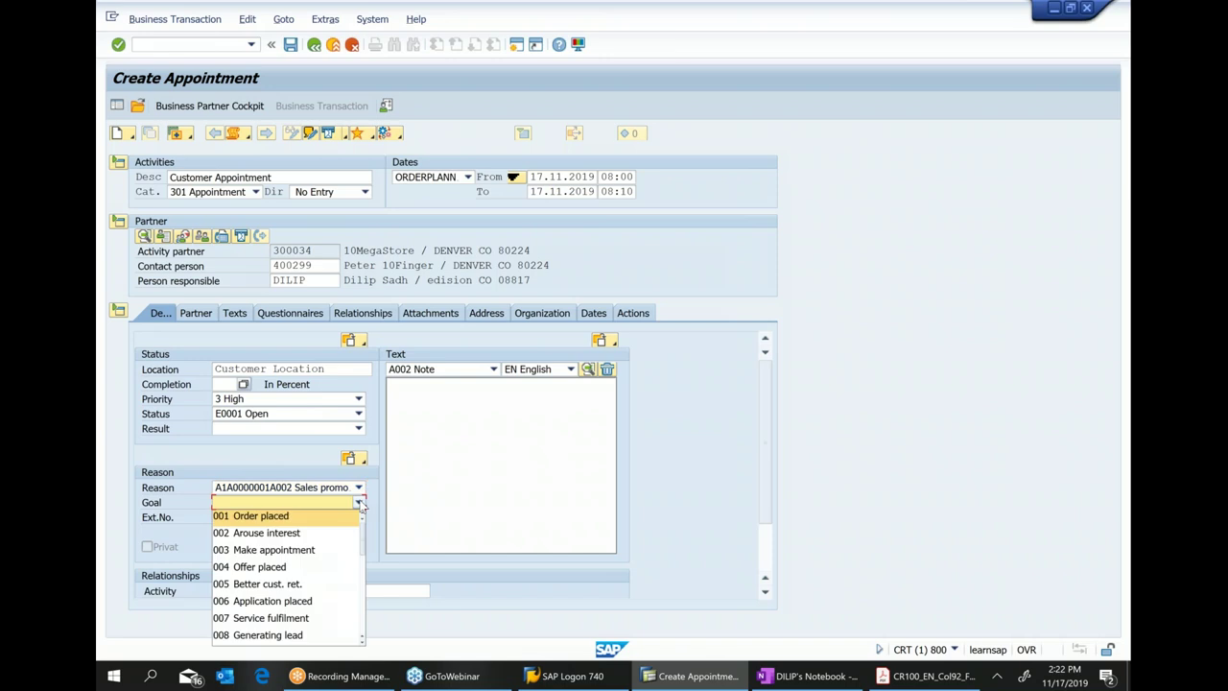
pyautogui.click(309, 620)
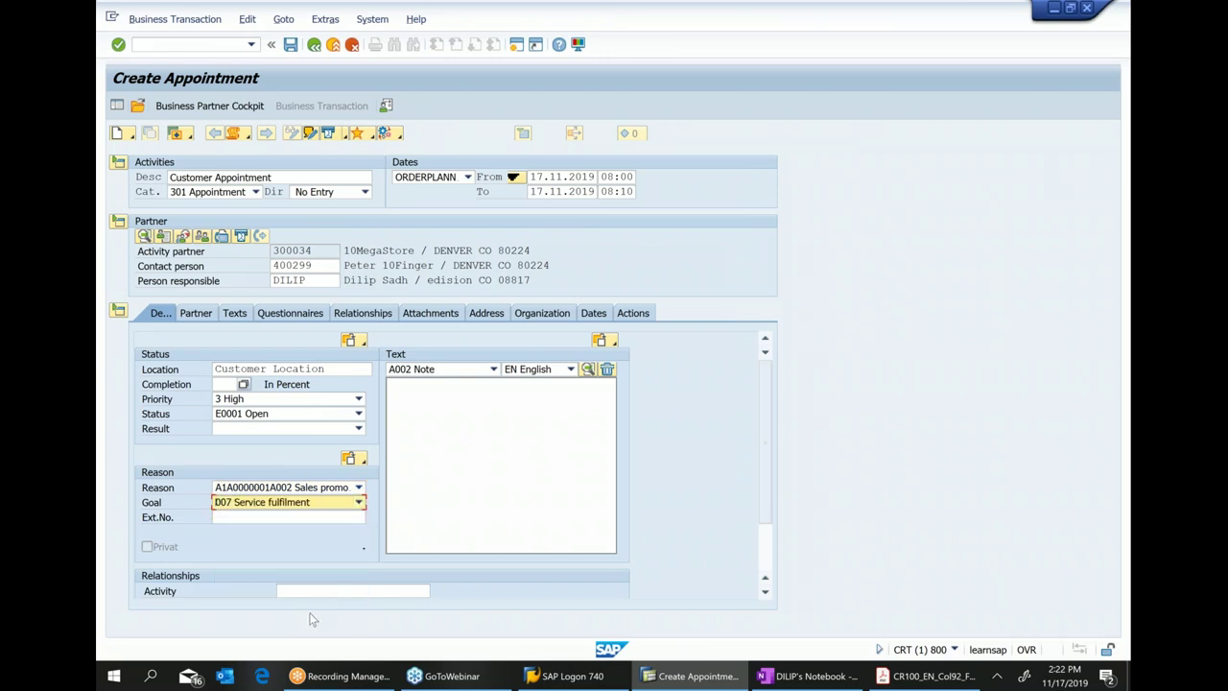
# Review the appointment's partner, text, questionnaire, relationship, attachment, address and organization data, and save the appointment.
pyautogui.click(208, 316)
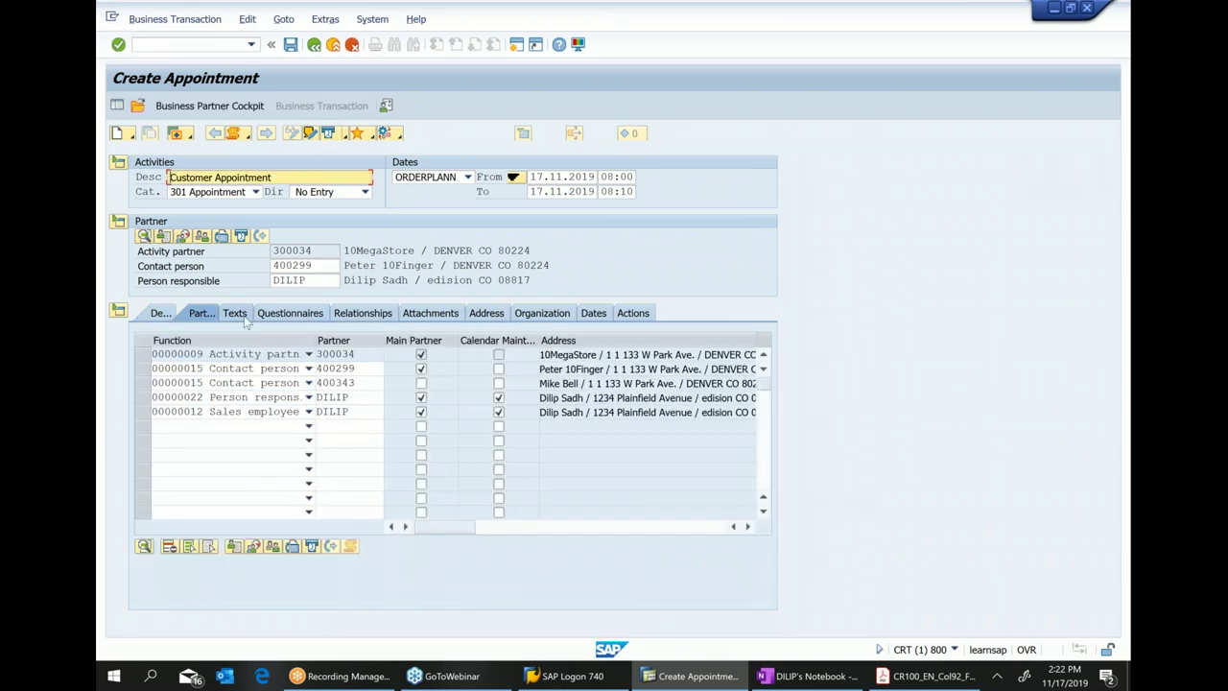
pyautogui.click(235, 314)
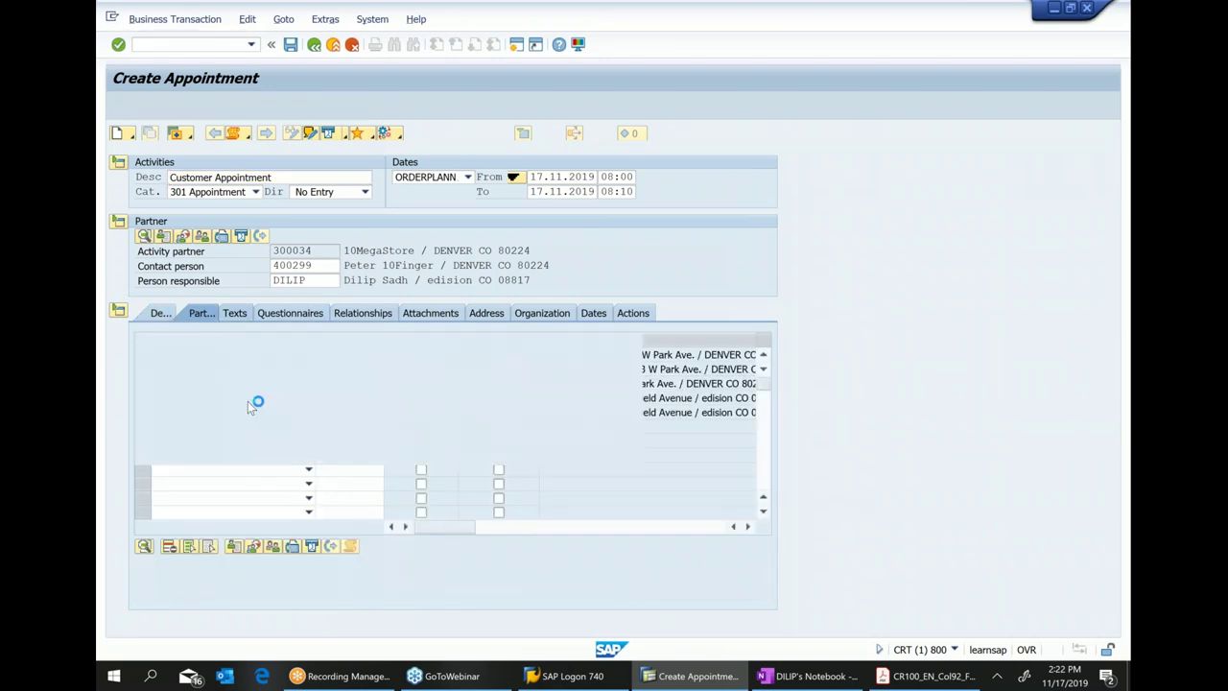
pyautogui.click(291, 317)
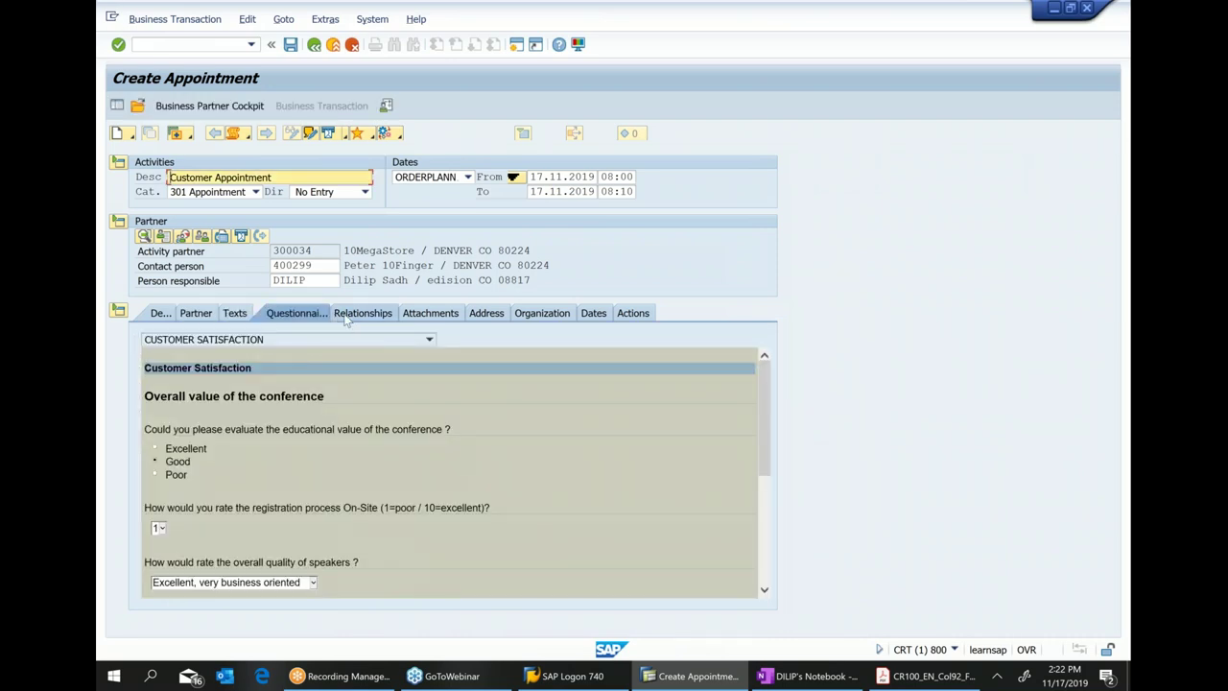
pyautogui.click(355, 318)
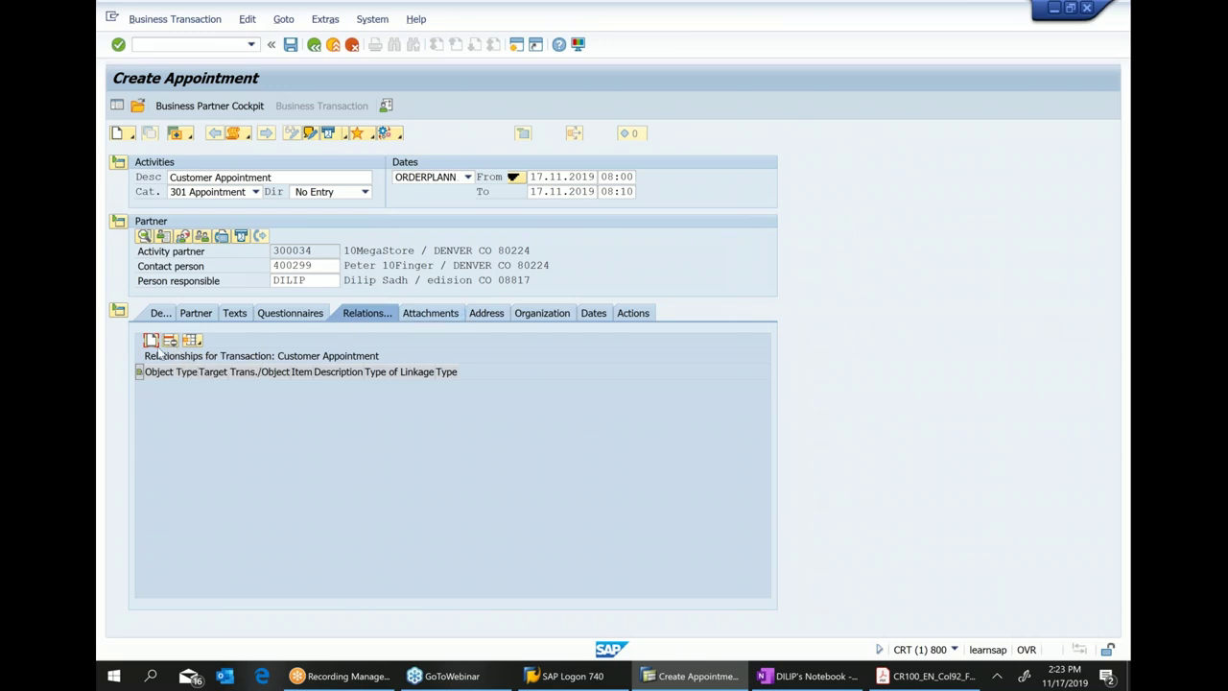
pyautogui.click(458, 319)
pyautogui.click(489, 315)
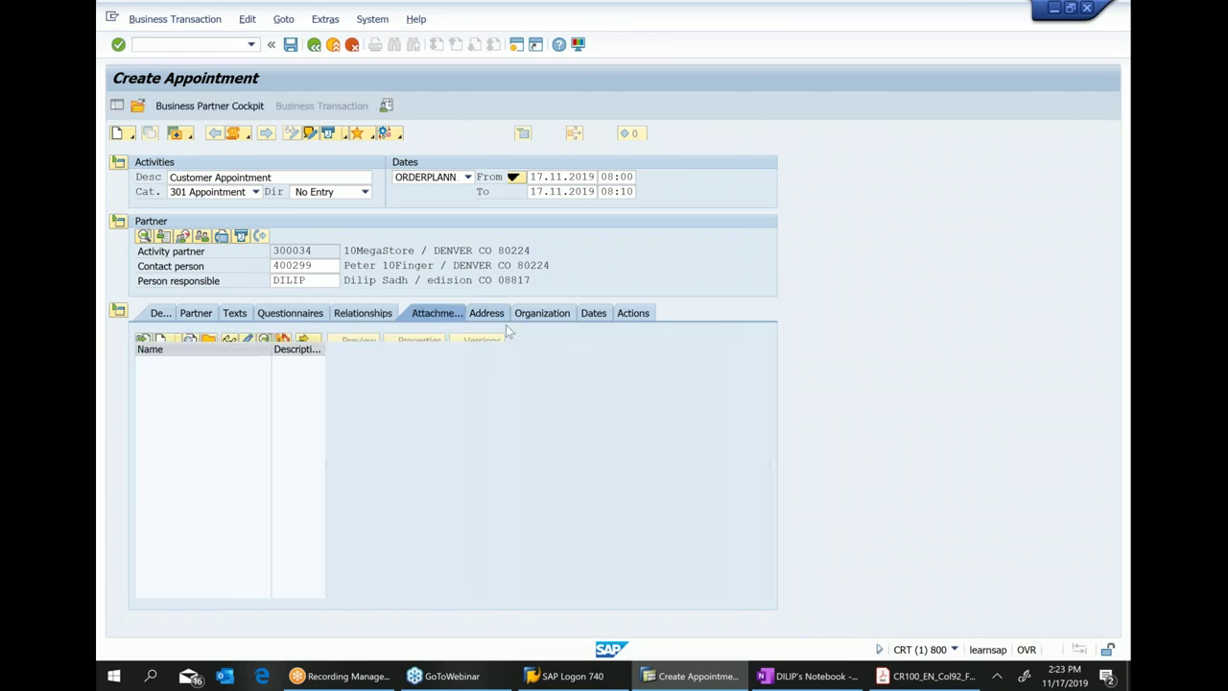
pyautogui.click(542, 316)
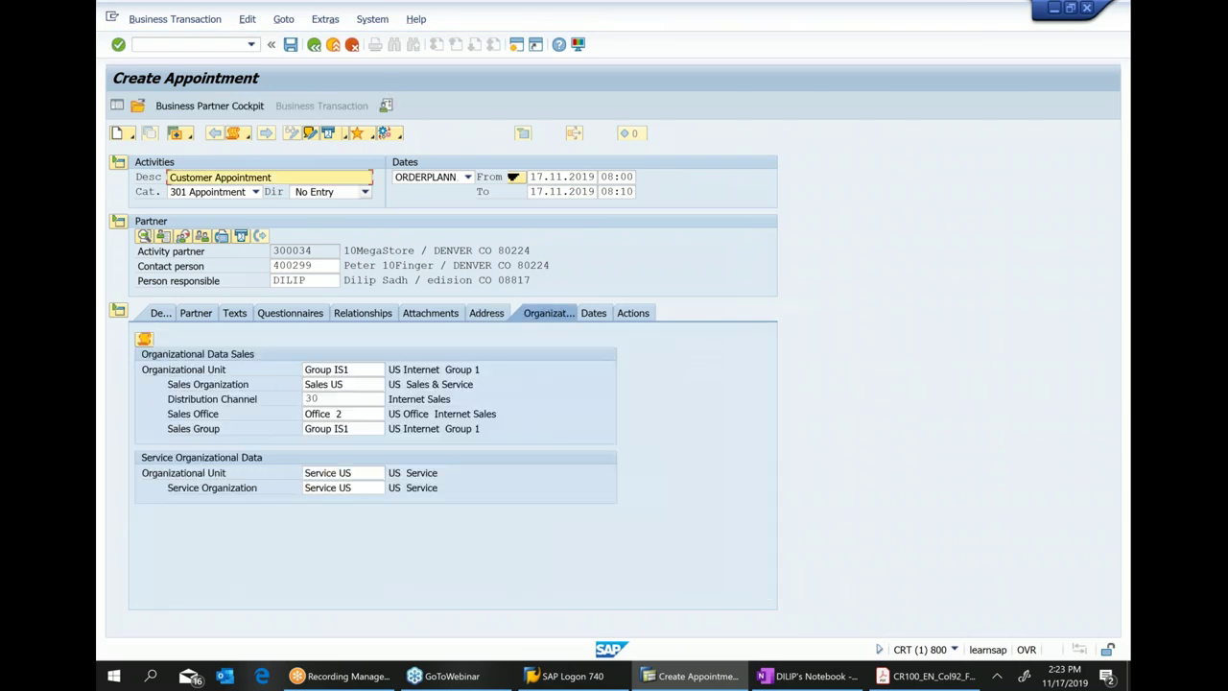
pyautogui.click(291, 45)
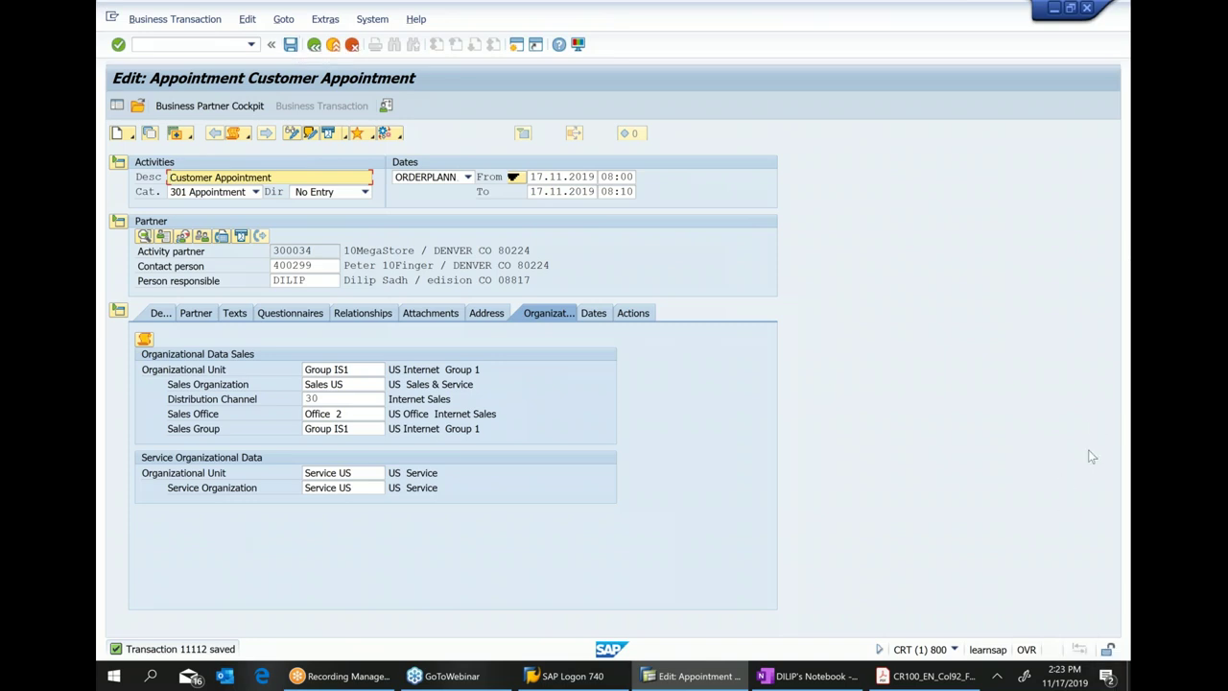
# Start a new business activity of the transaction type Customer Visit (CP).
pyautogui.click(119, 134)
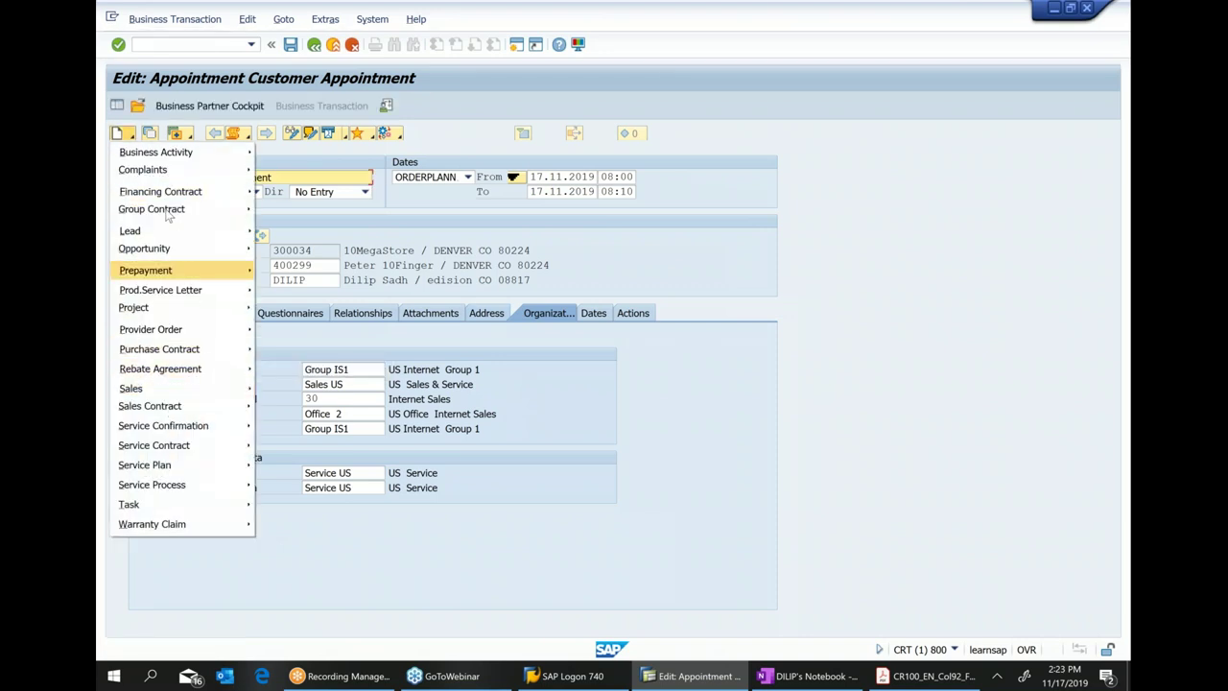
pyautogui.moveTo(190, 157)
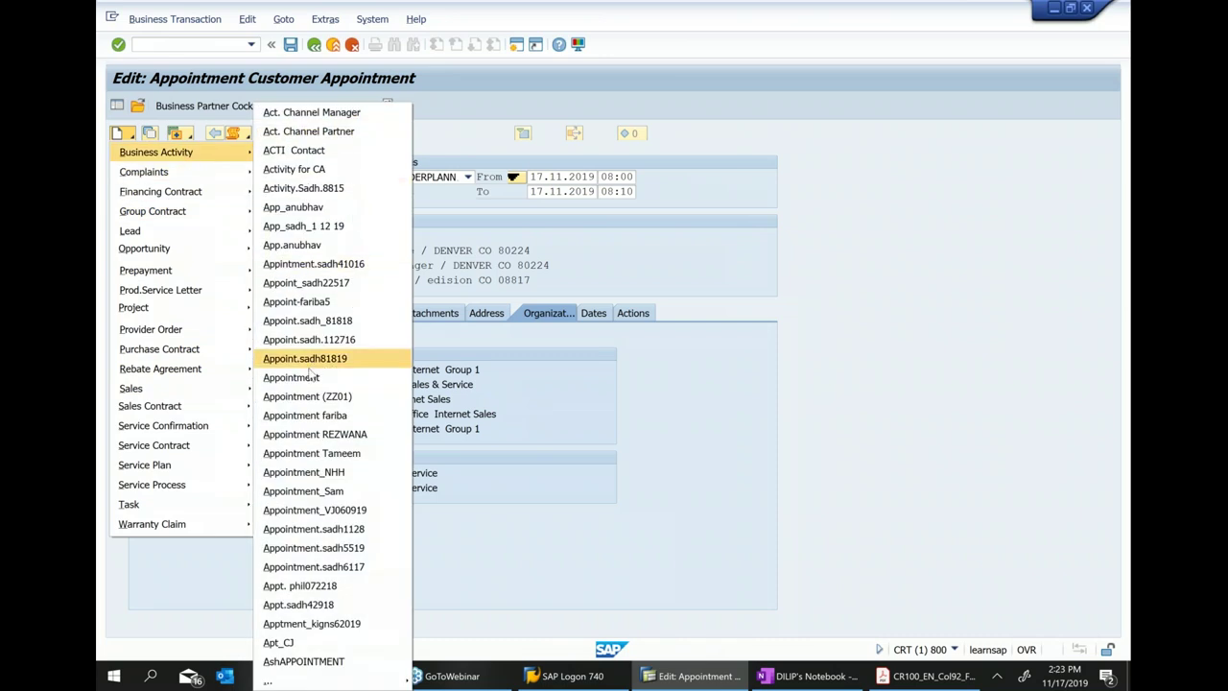
pyautogui.moveTo(305, 683)
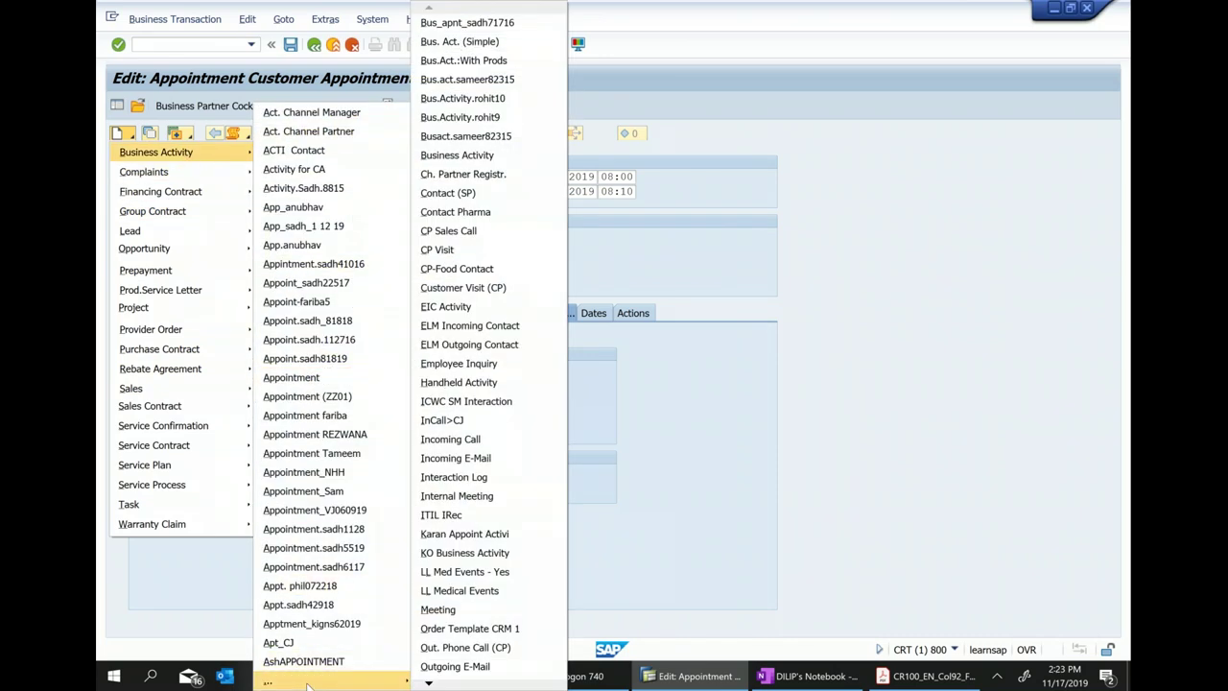
pyautogui.click(479, 294)
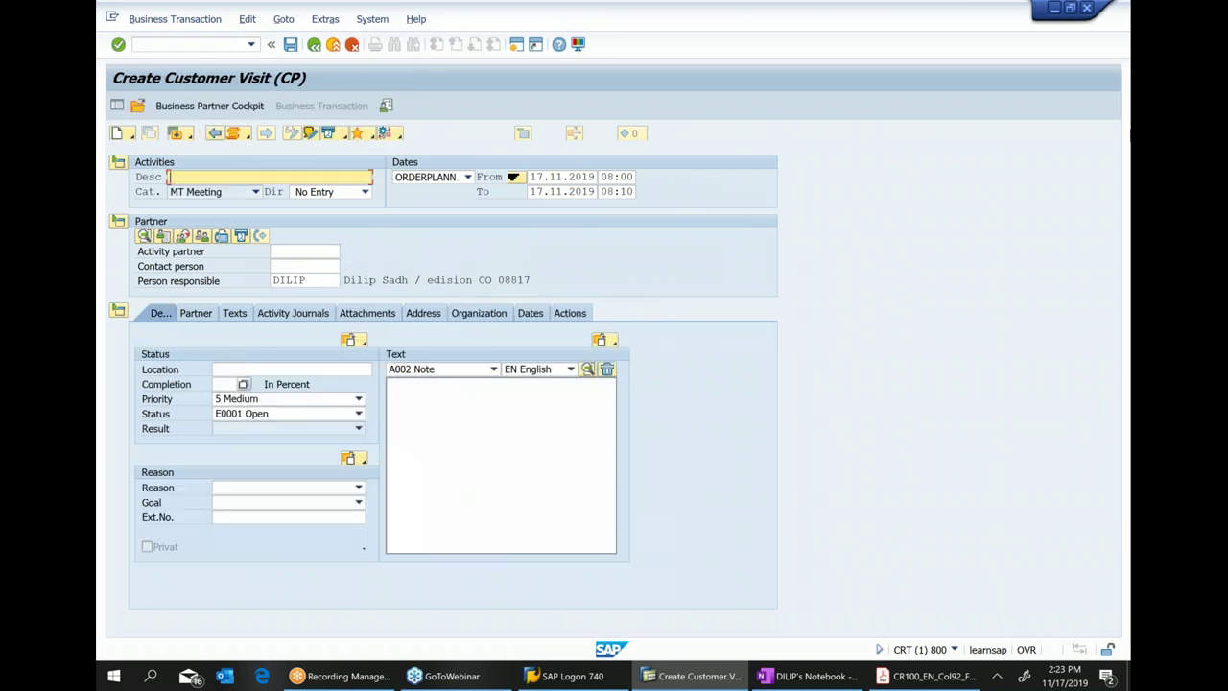
# Describe the activity as "Customer Visit" and assign 10MegaStore in Denver as its activity partner.
pyautogui.press('BackSpace')
pyautogui.write('Customer Visit')
pyautogui.click(316, 251)
pyautogui.press('Down')
pyautogui.press('Return')
pyautogui.press('Return')
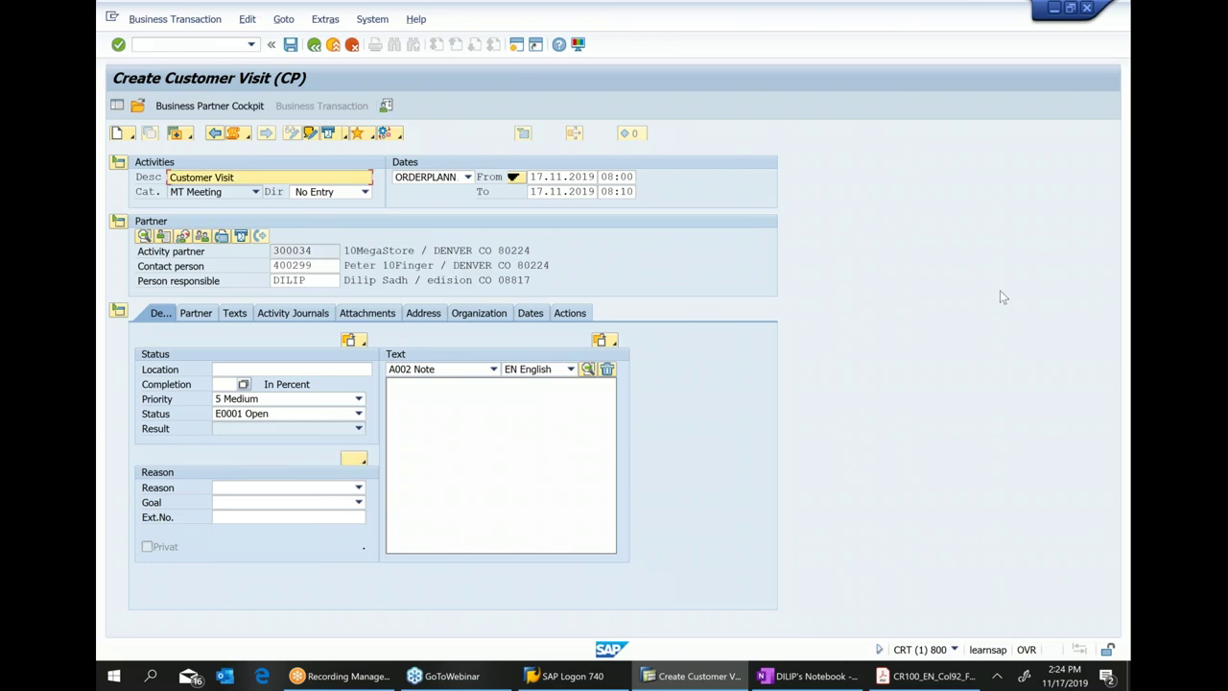
# Set the visit's location to "Meeting in Coffe shop", the reason to Sales promotion and the goal to Arouse interest.
pyautogui.click(342, 368)
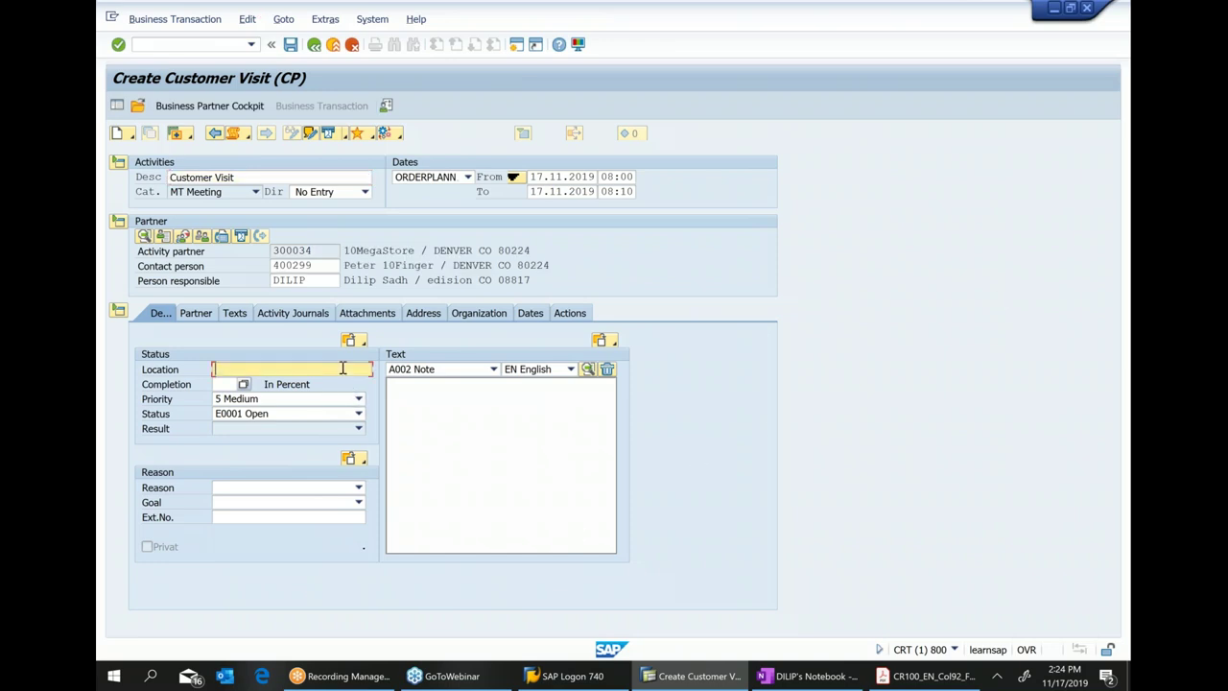
pyautogui.write('Meeting in Coffe shop')
pyautogui.click(358, 487)
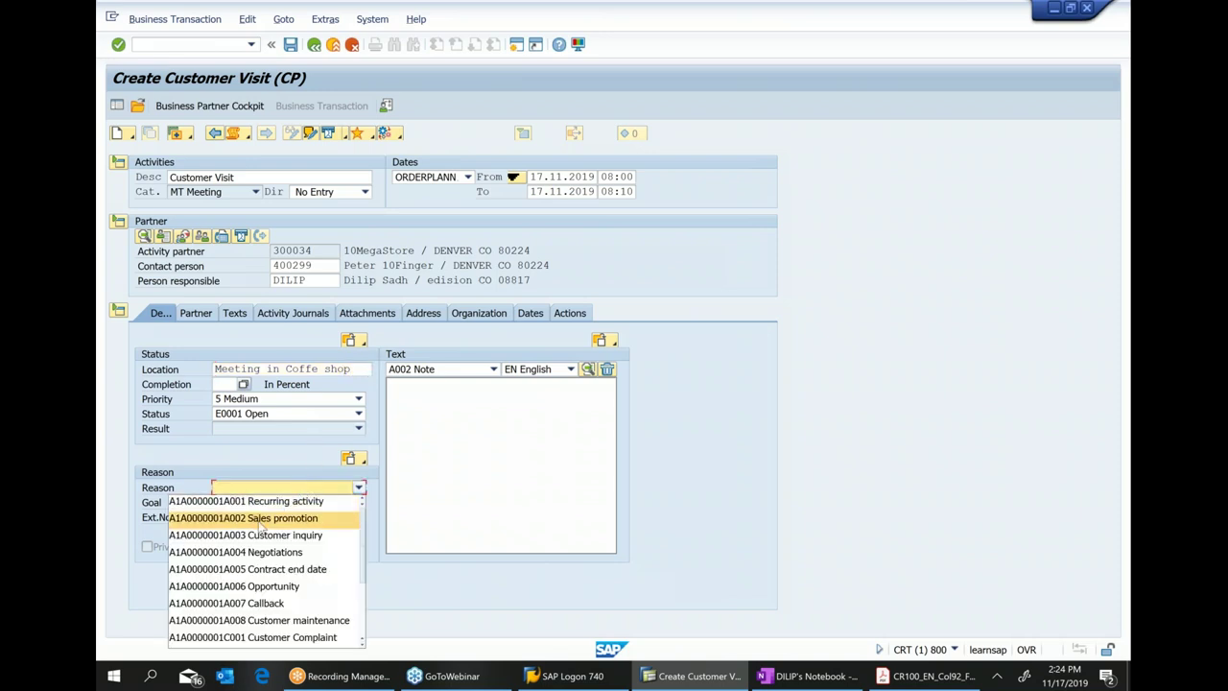
pyautogui.click(261, 520)
pyautogui.click(324, 504)
pyautogui.click(284, 535)
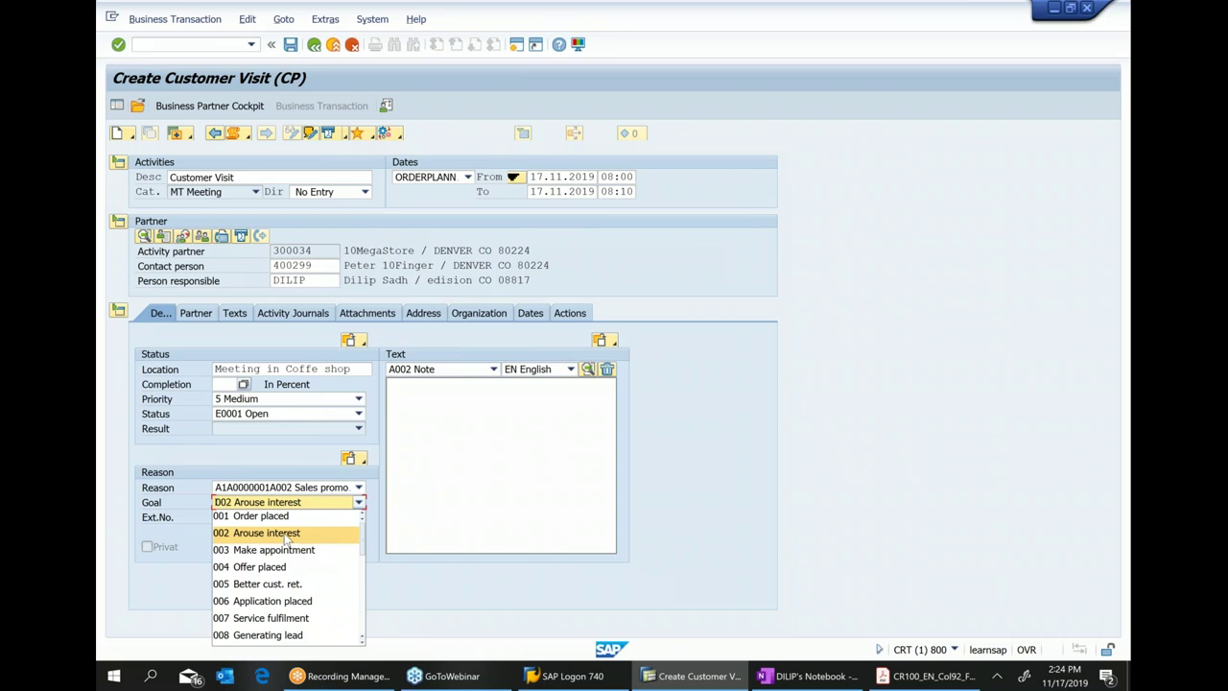
# Review the customer visit's partners, text types and activity journal product columns.
pyautogui.click(189, 316)
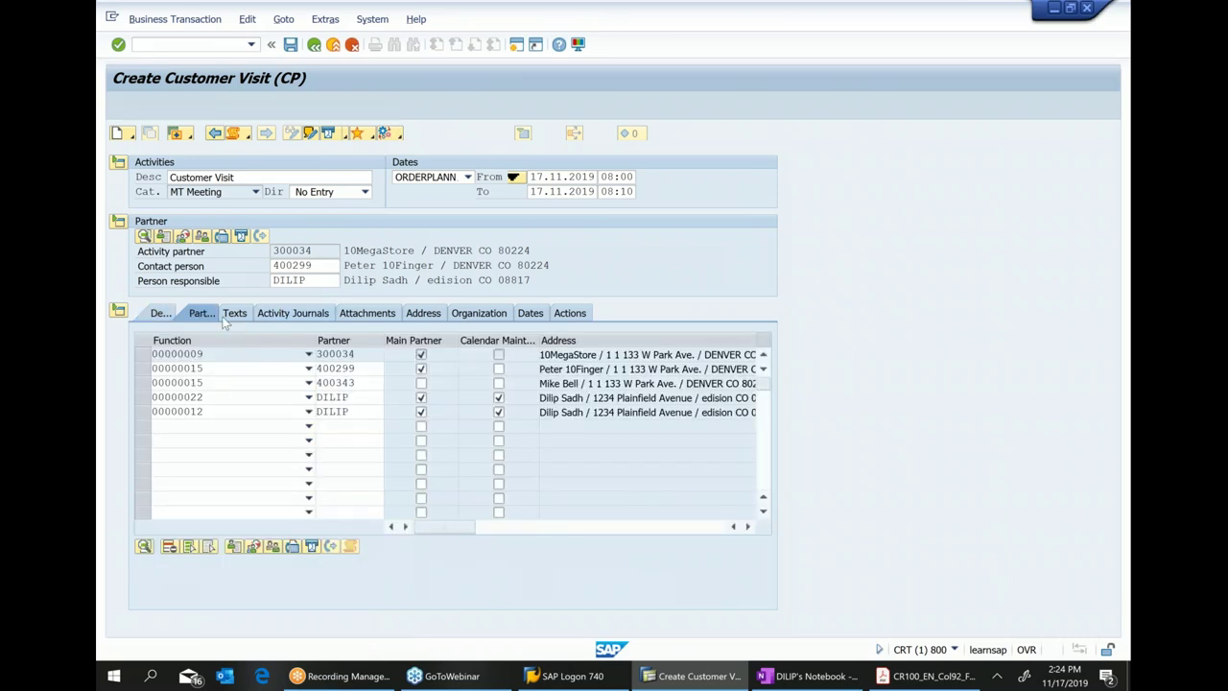
pyautogui.click(236, 317)
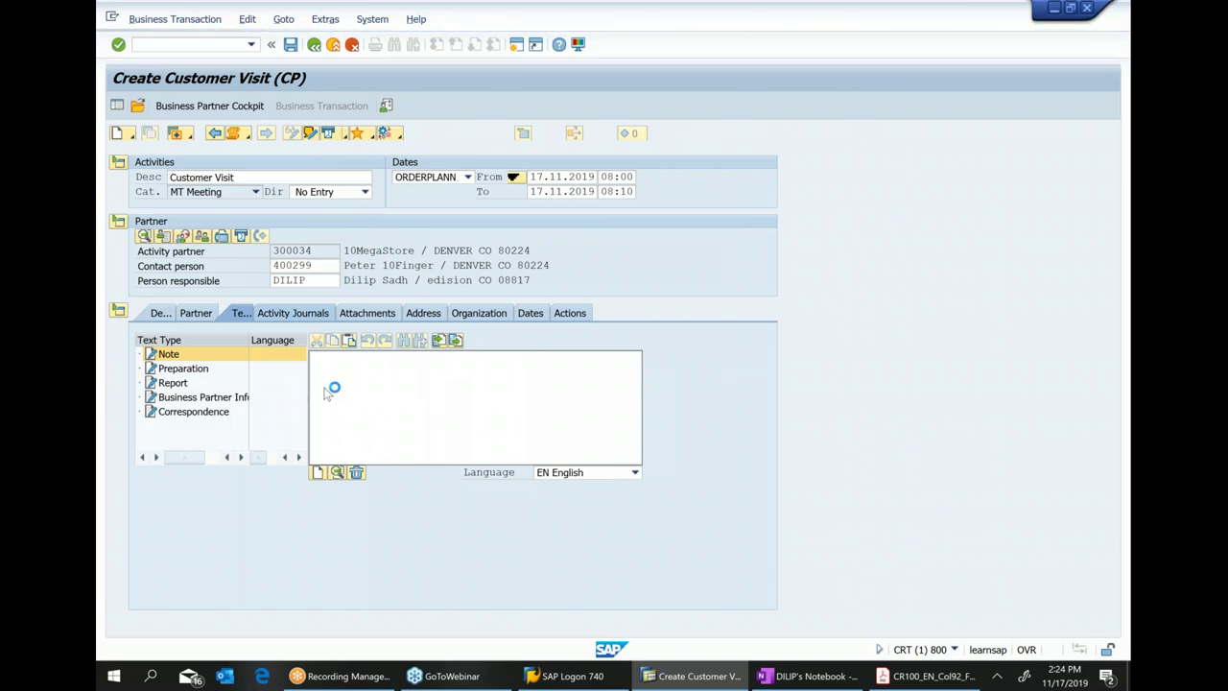
pyautogui.click(320, 321)
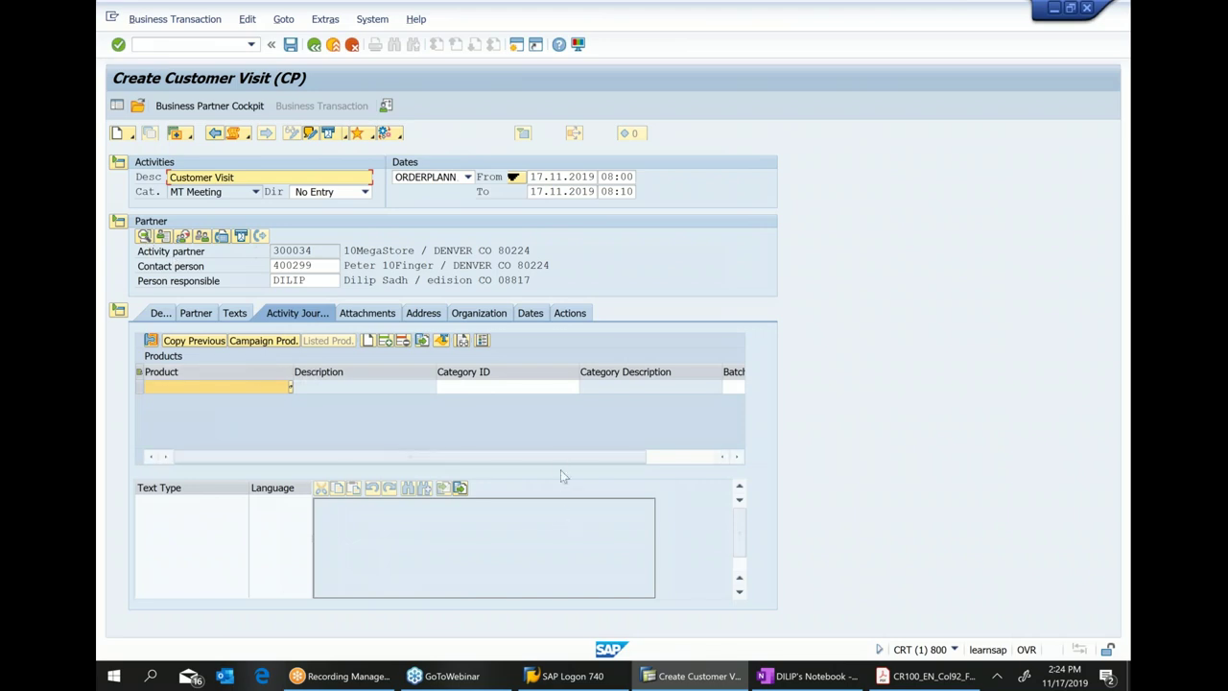
pyautogui.moveTo(555, 452); pyautogui.dragTo(658, 456)
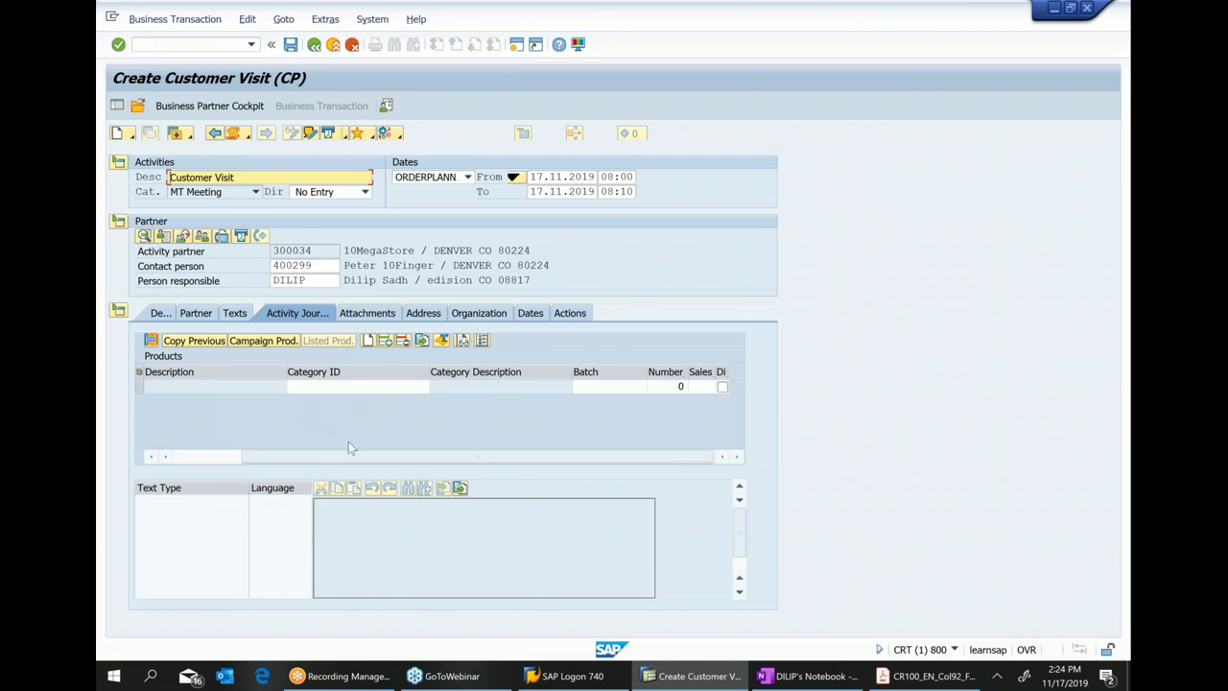
pyautogui.moveTo(350, 455); pyautogui.dragTo(150, 433)
# Add product HT-1010 with number 10 and the Di checkbox ticked to the visit's activity journal, and save the visit.
pyautogui.click(204, 387)
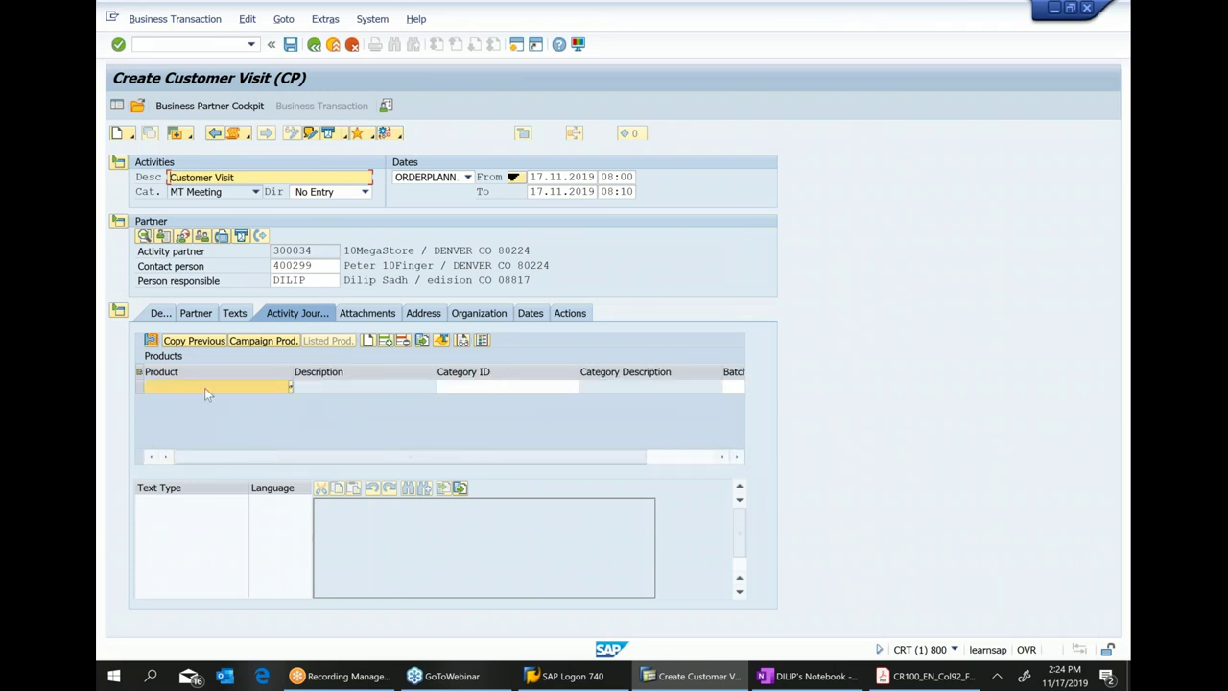
pyautogui.write('ht')
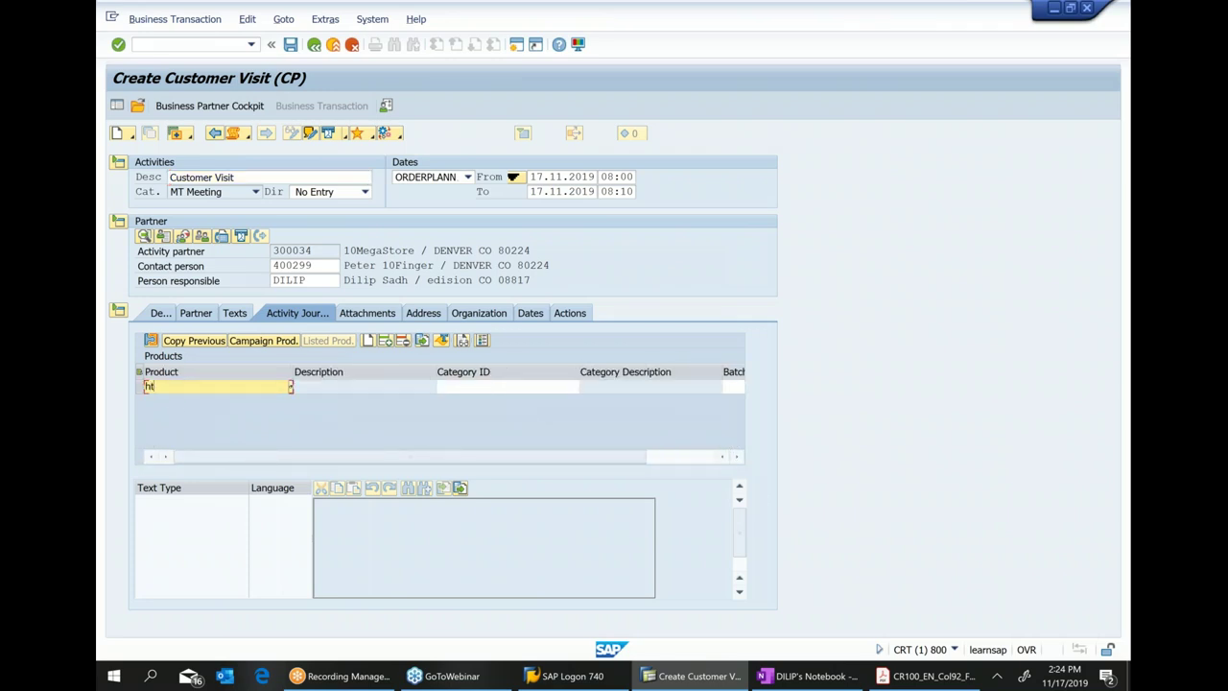
pyautogui.write('-1010')
pyautogui.moveTo(602, 457); pyautogui.dragTo(752, 477)
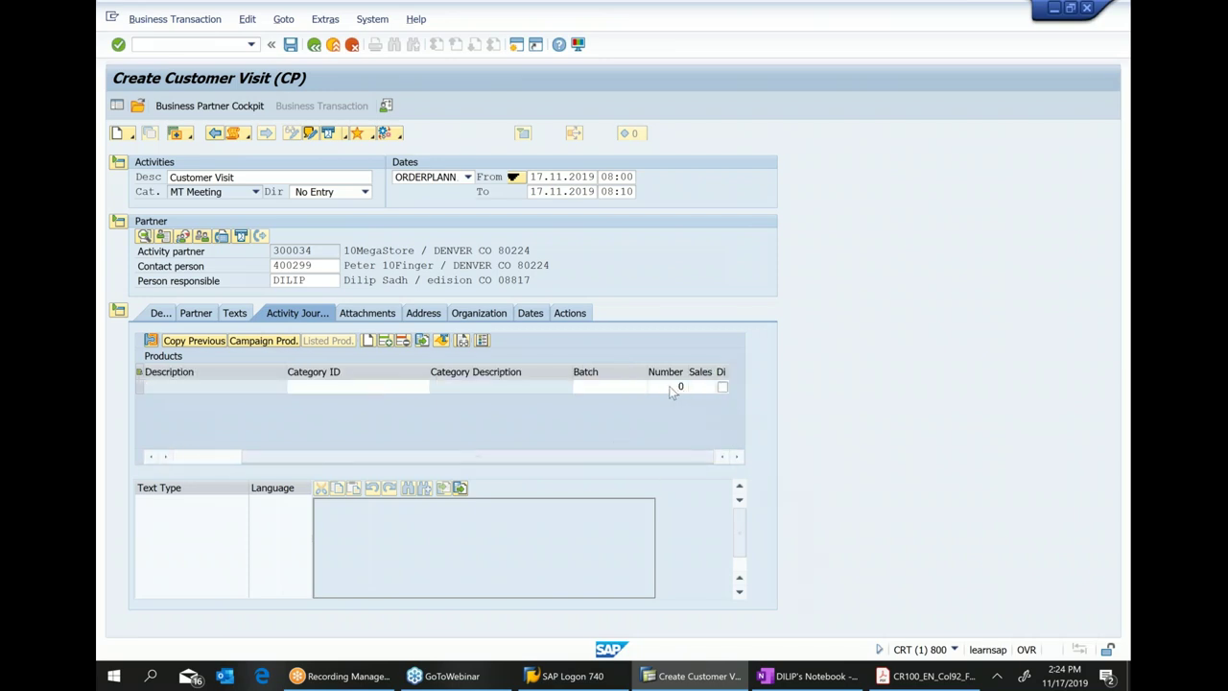
pyautogui.click(681, 387)
pyautogui.write('10')
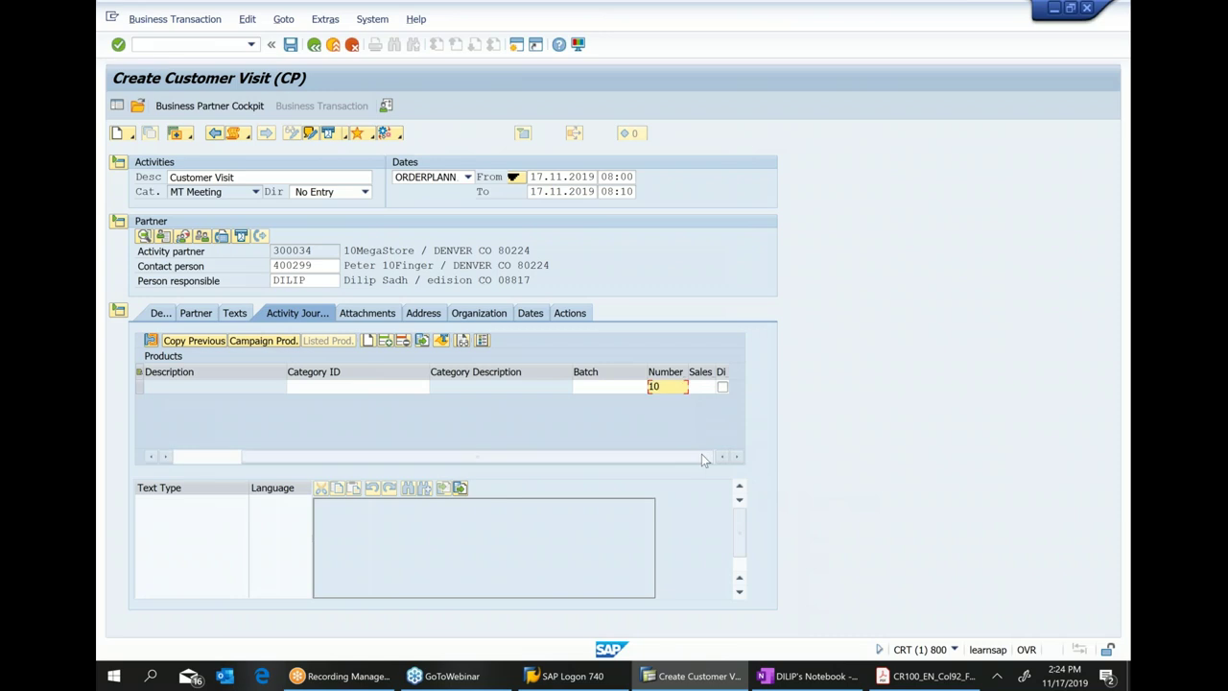
pyautogui.press('BackSpace')
pyautogui.click(721, 386)
pyautogui.moveTo(330, 458); pyautogui.dragTo(216, 540)
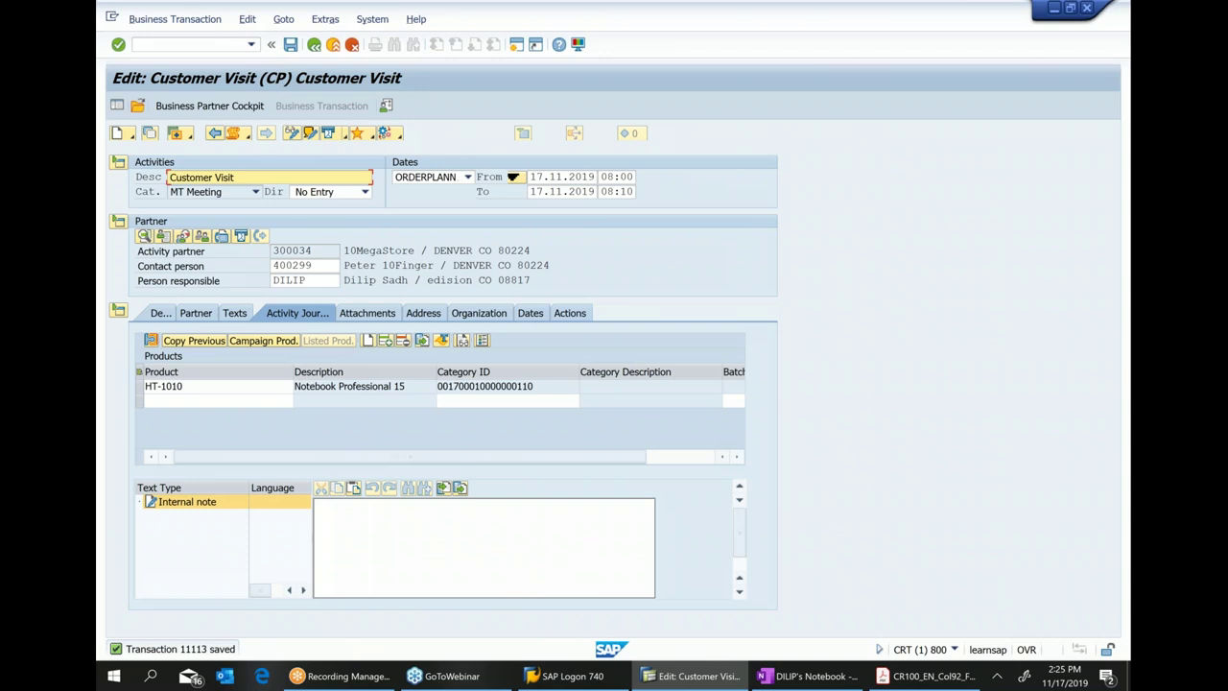
# Switch to the OneNote class notes and add the bullet "Create an activity with out reference ... Customer Visit".
pyautogui.click(927, 676)
pyautogui.click(816, 676)
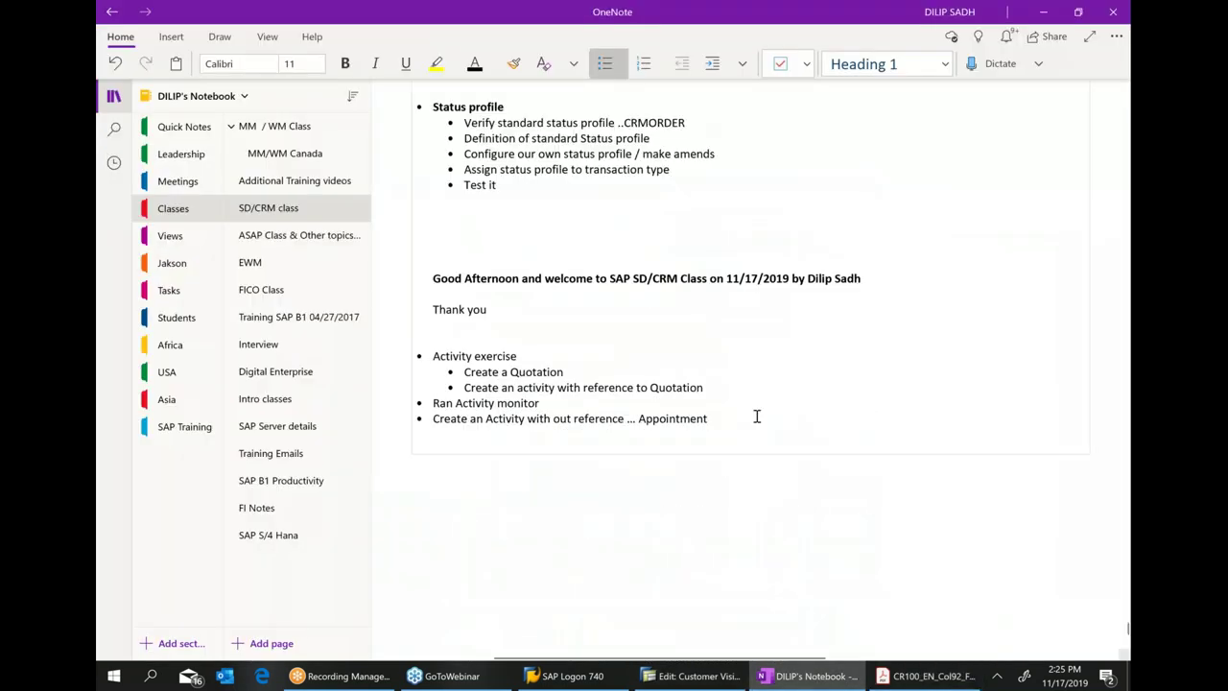
pyautogui.press('Return')
pyautogui.write('Creatt')
pyautogui.press('BackSpace')
pyautogui.write('e')
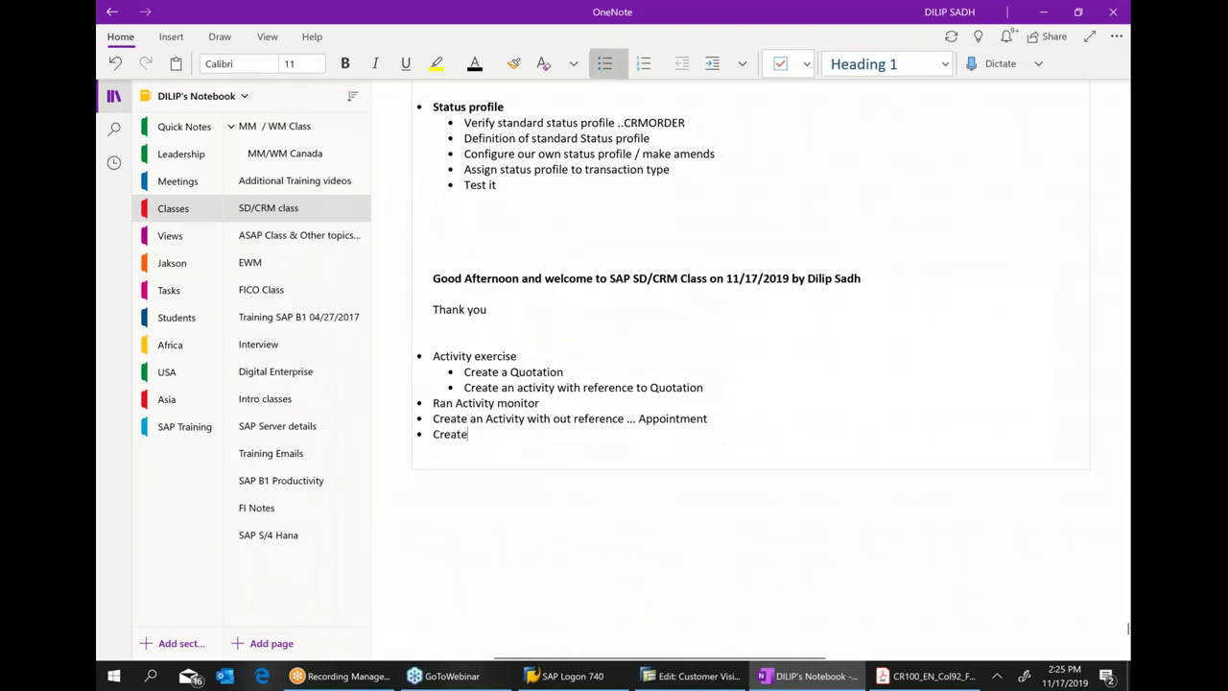
pyautogui.write(' an activity with ou')
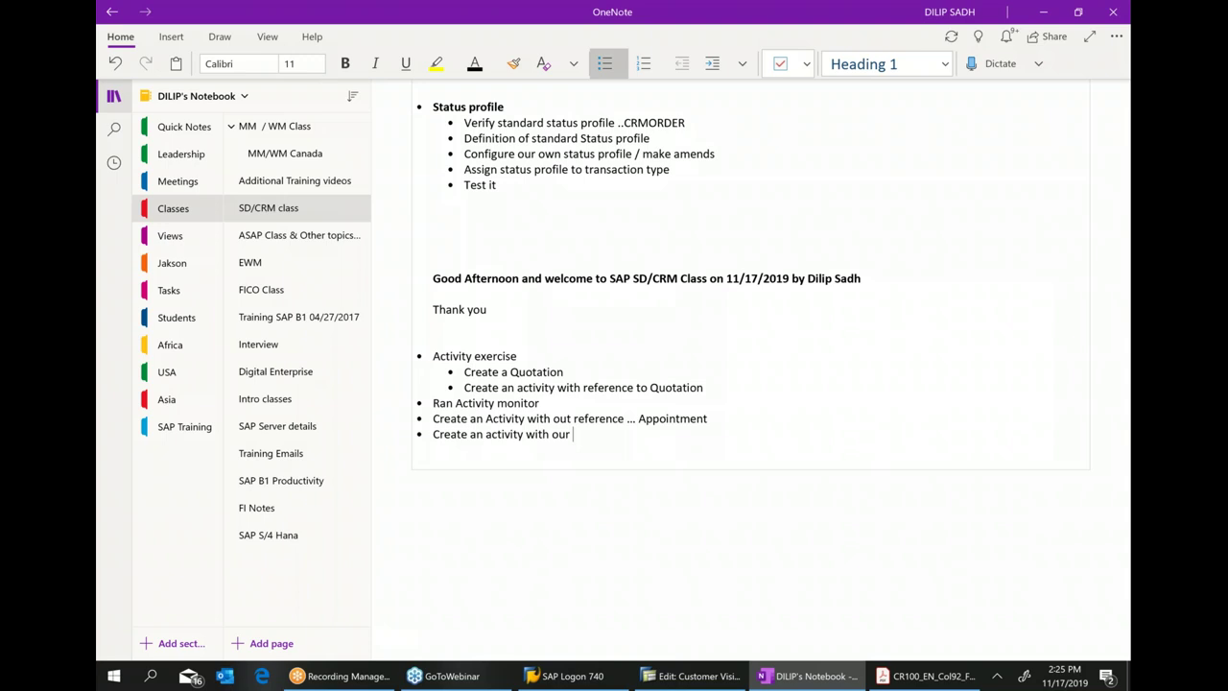
pyautogui.write('t reference ... Customer Visit')
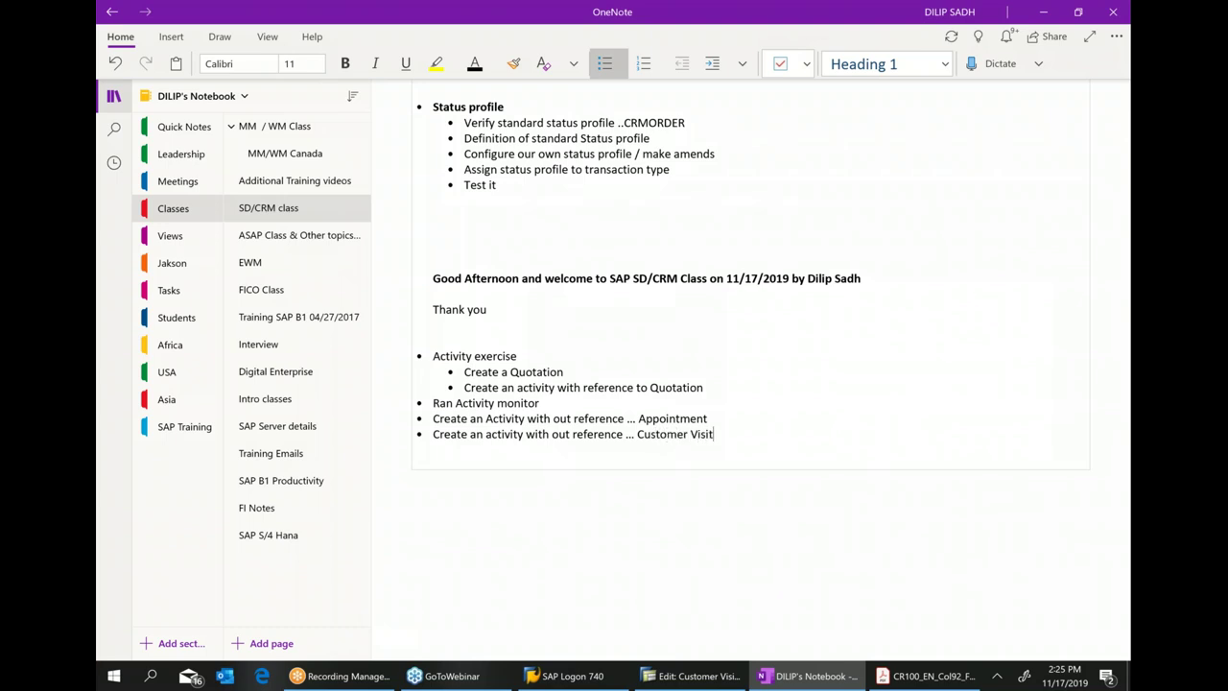
pyautogui.press('Return')
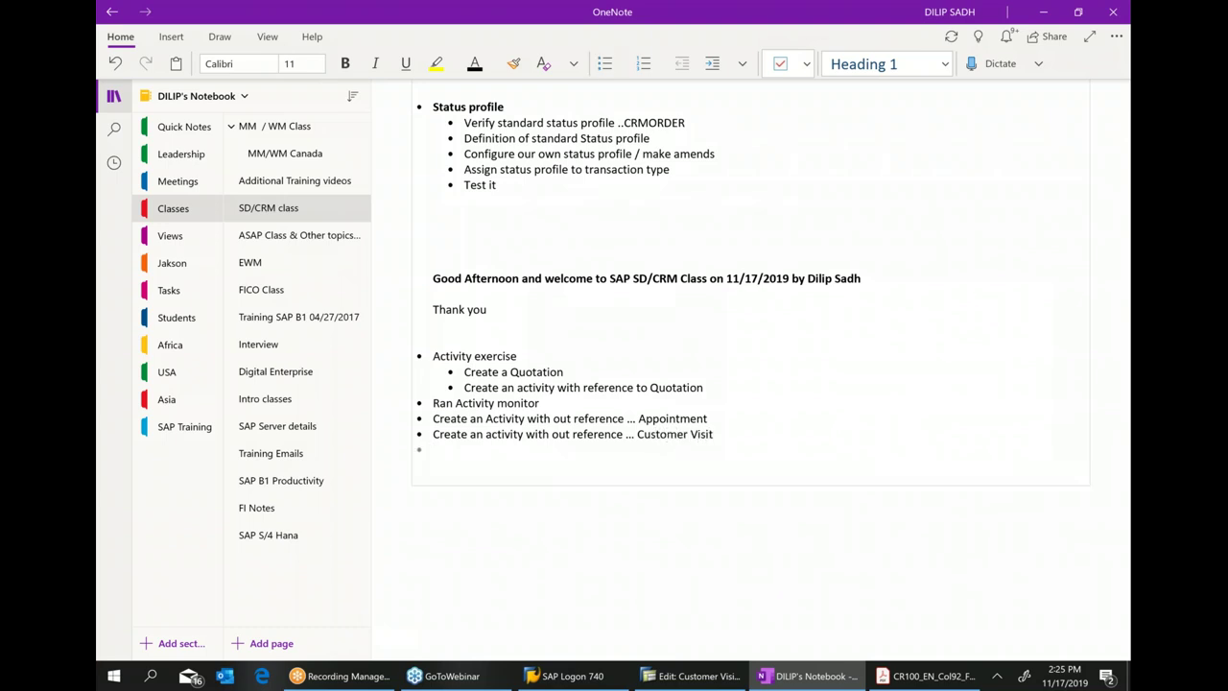
# Return to SAP CRM and start a new transaction of the type Task.
pyautogui.click(693, 676)
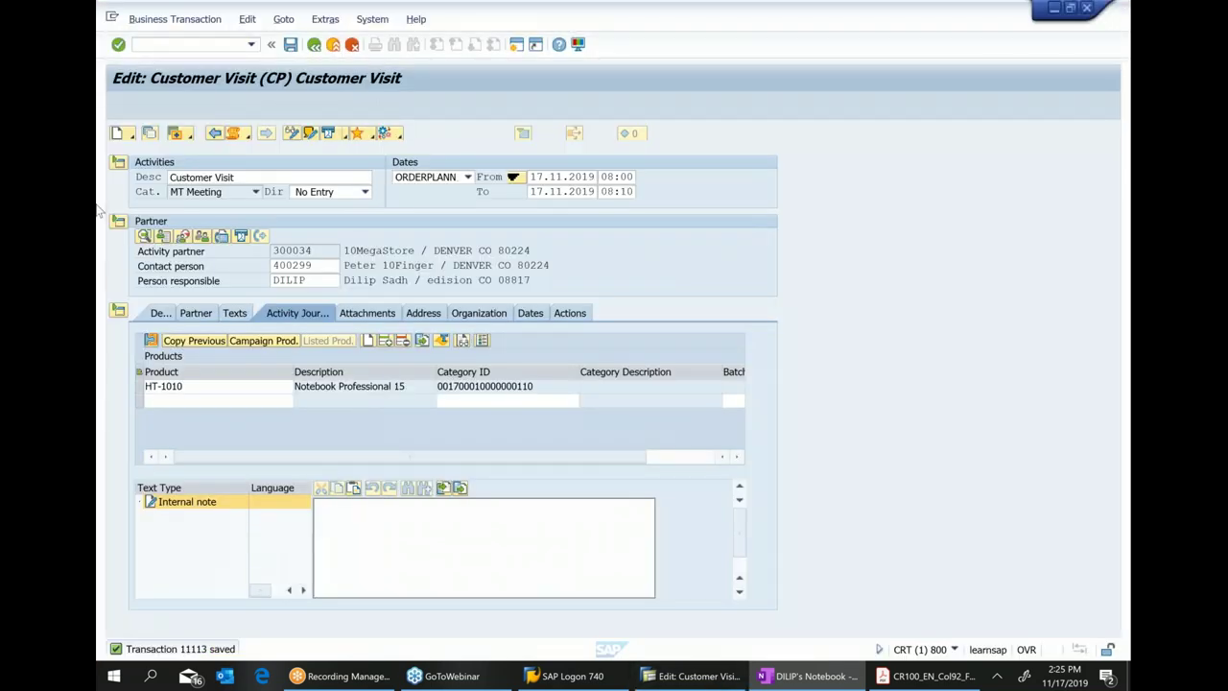
pyautogui.click(128, 134)
pyautogui.moveTo(168, 156)
pyautogui.moveTo(352, 681)
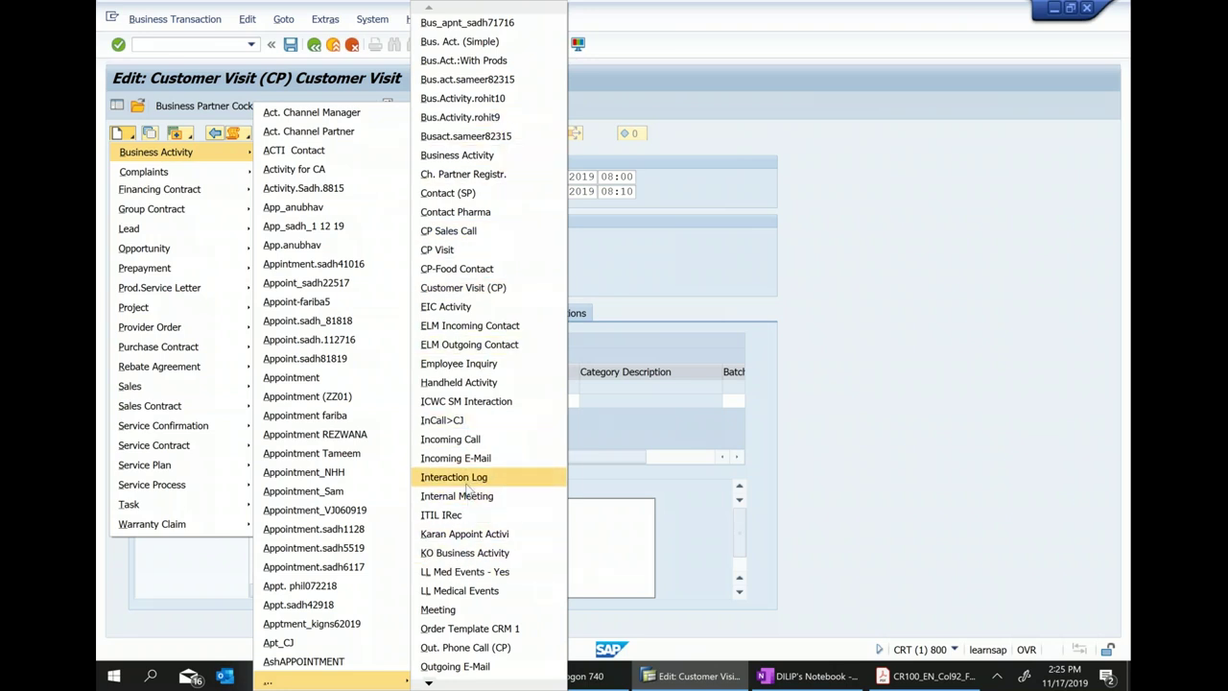
pyautogui.moveTo(439, 683)
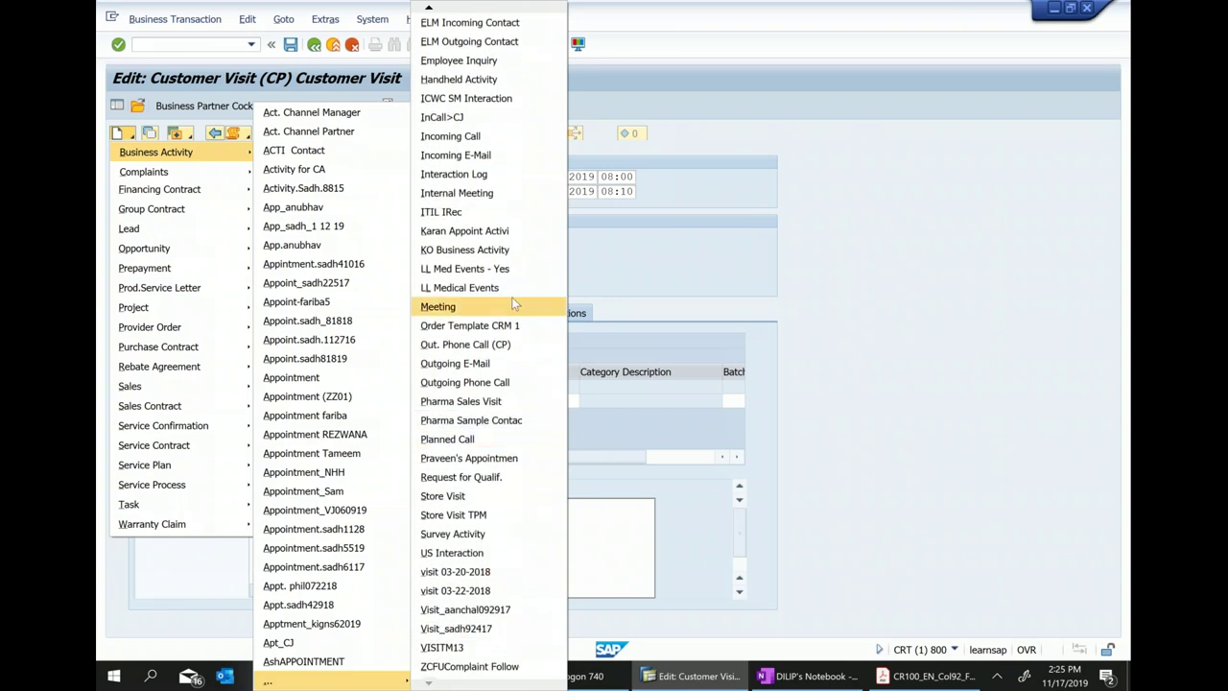
pyautogui.moveTo(443, 13)
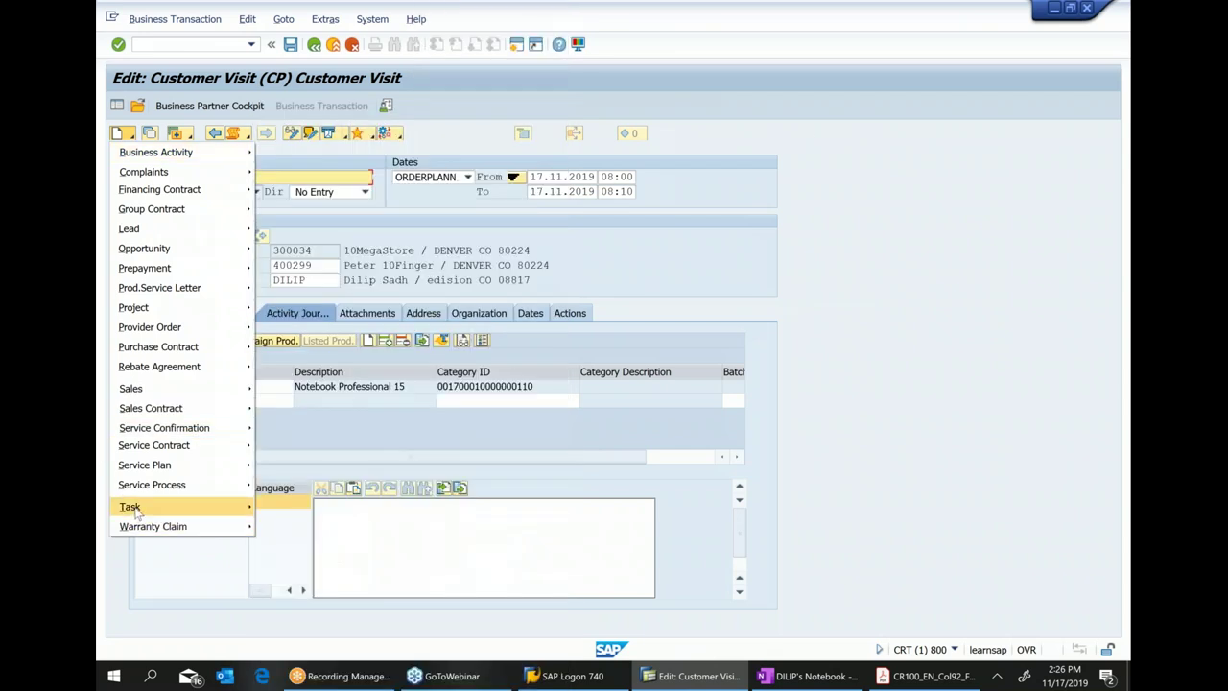
pyautogui.moveTo(135, 511)
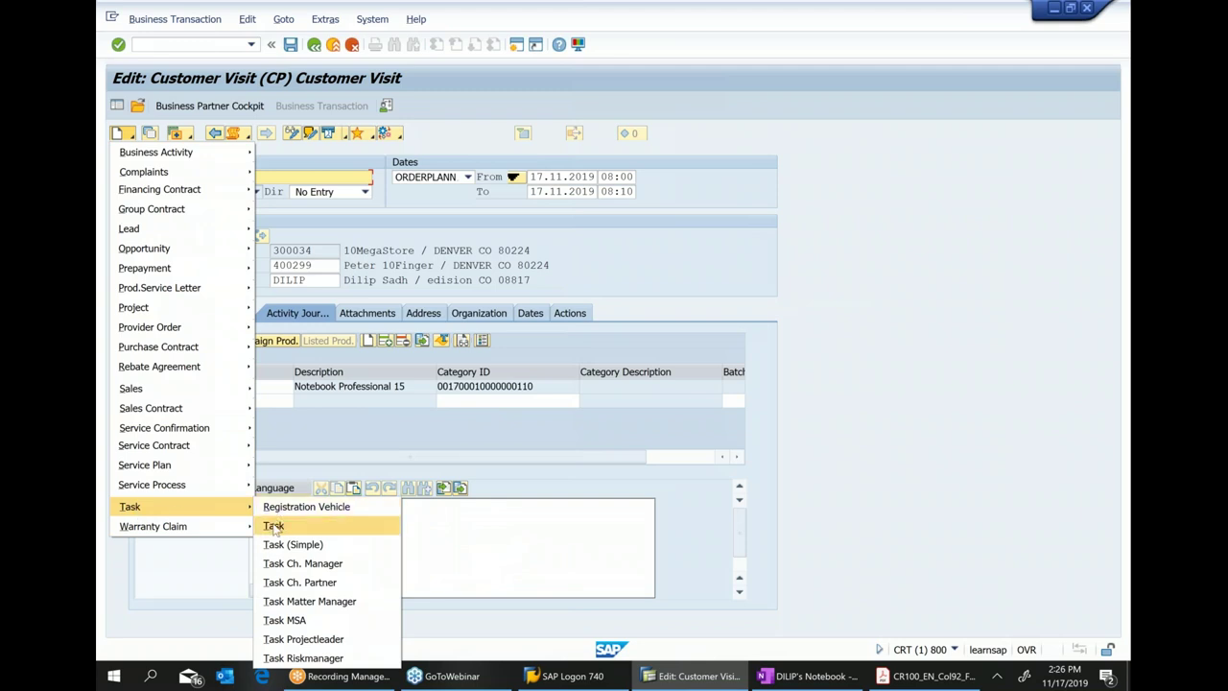
pyautogui.click(275, 527)
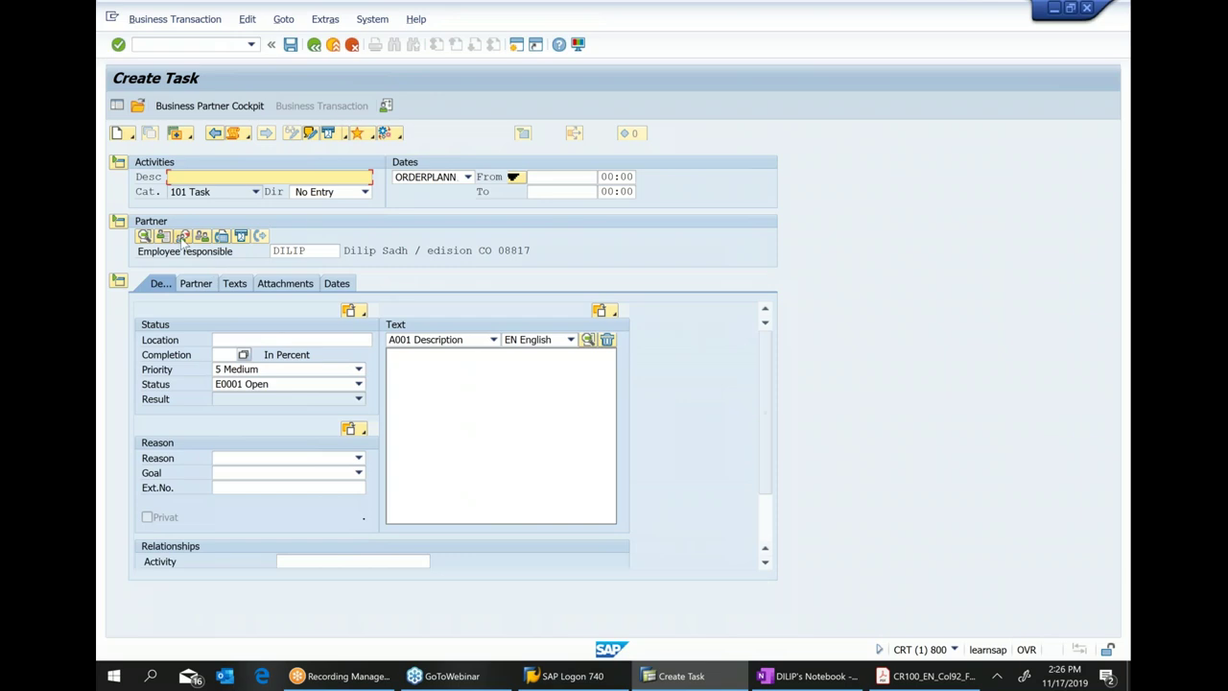
# Describe the task as "Office meeting with Staff", set its location to "Conference room" and its status to In process.
pyautogui.write('Office meeting wi')
pyautogui.press('BackSpace')
pyautogui.press('BackSpace')
pyautogui.write('th Staff')
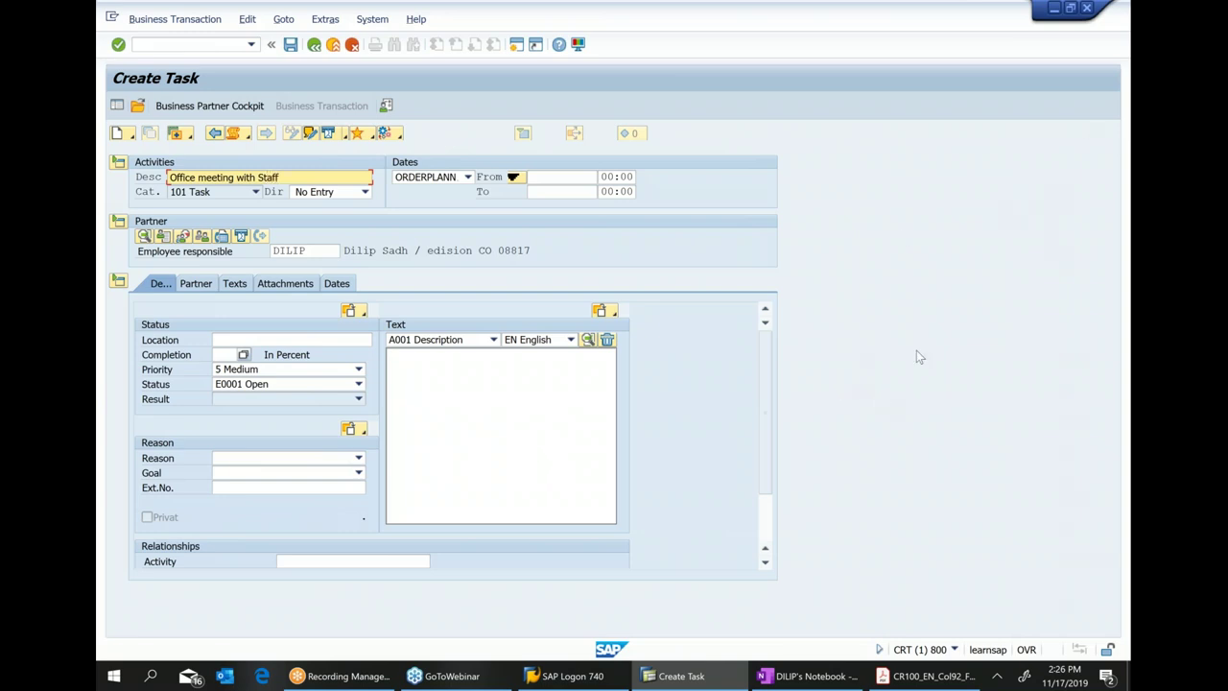
pyautogui.click(365, 340)
pyautogui.write('Conference room')
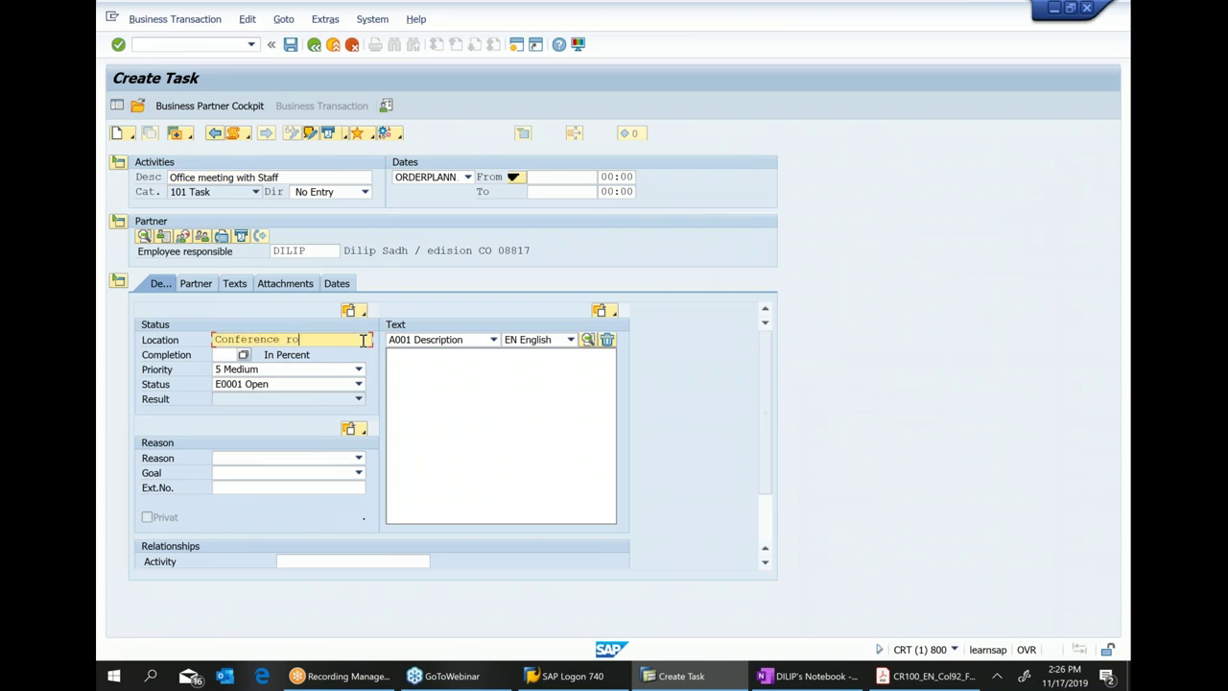
pyautogui.click(297, 383)
pyautogui.click(248, 416)
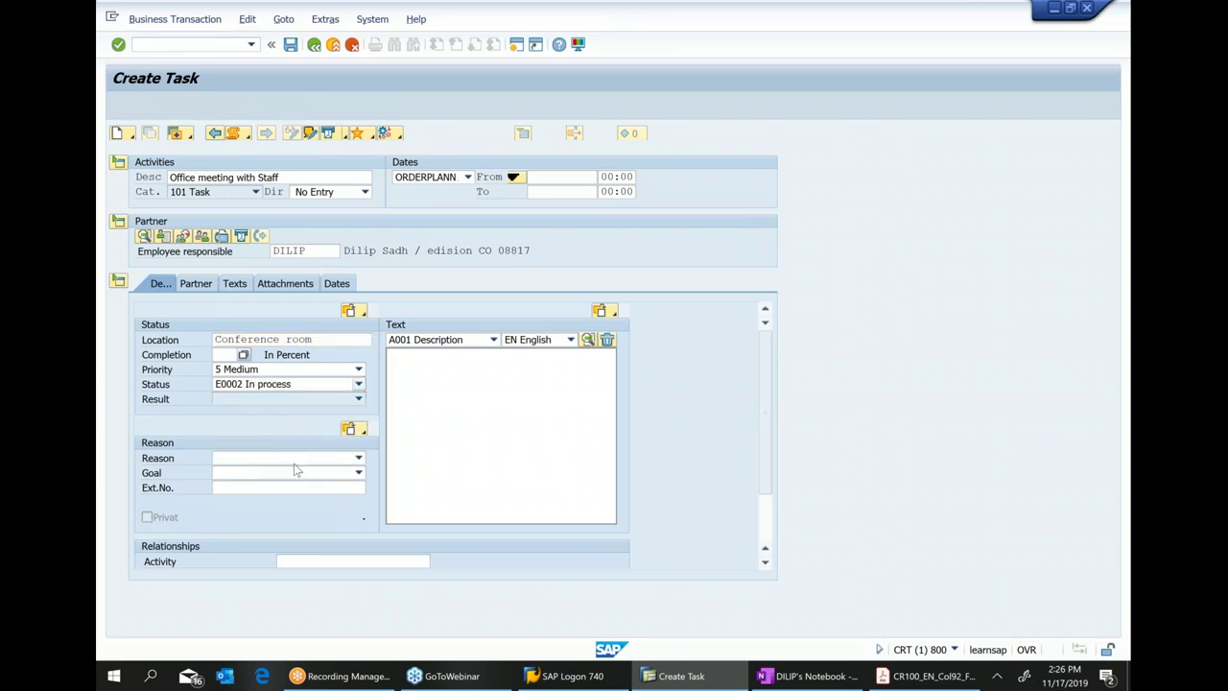
# Set the task's reason to Sales promotion and its goal to Make appointment, and save the task.
pyautogui.click(349, 458)
pyautogui.click(278, 491)
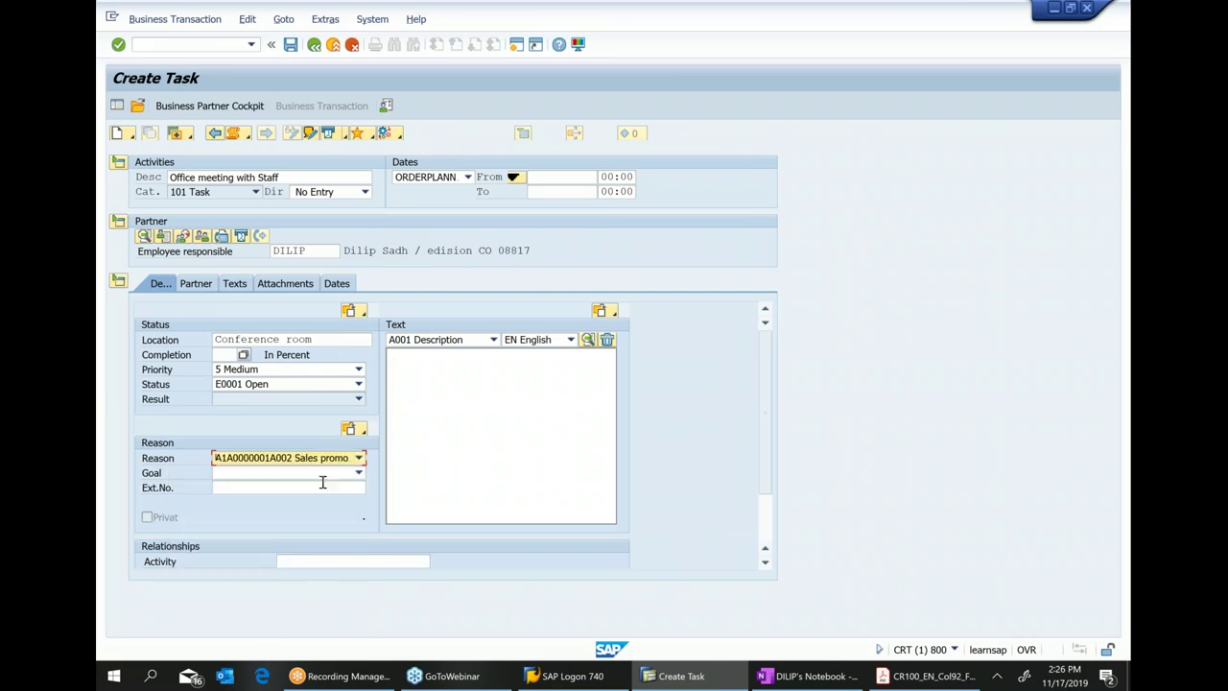
pyautogui.click(350, 475)
pyautogui.click(291, 516)
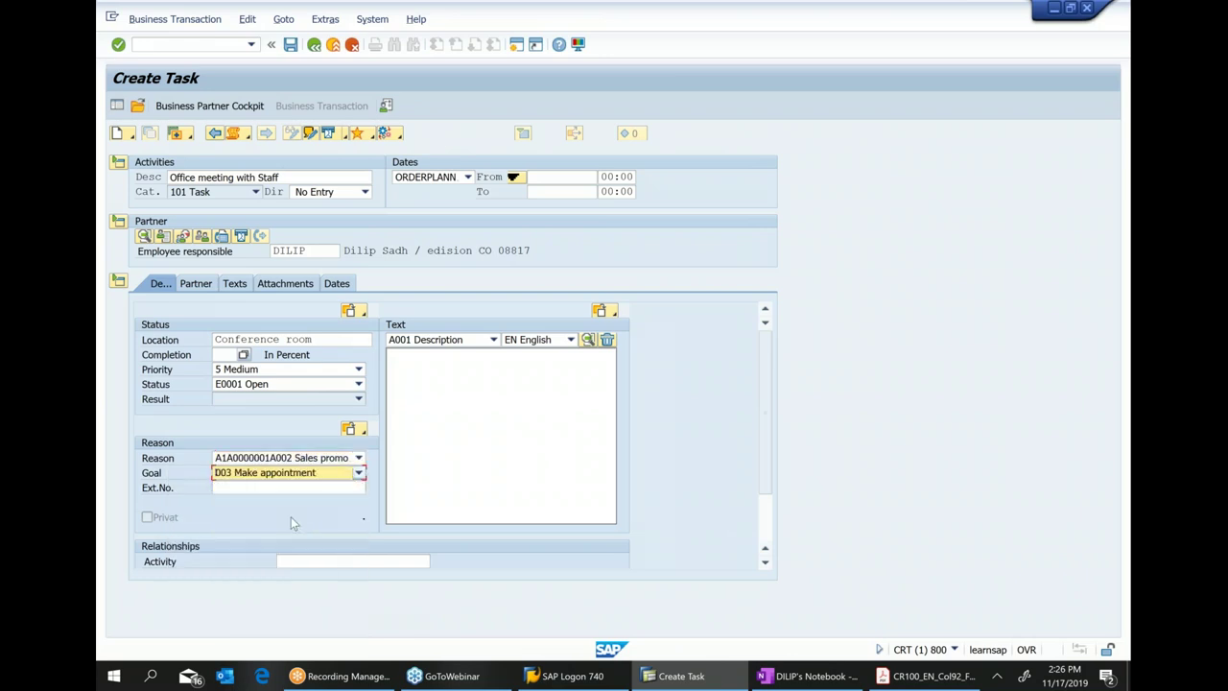
pyautogui.click(291, 45)
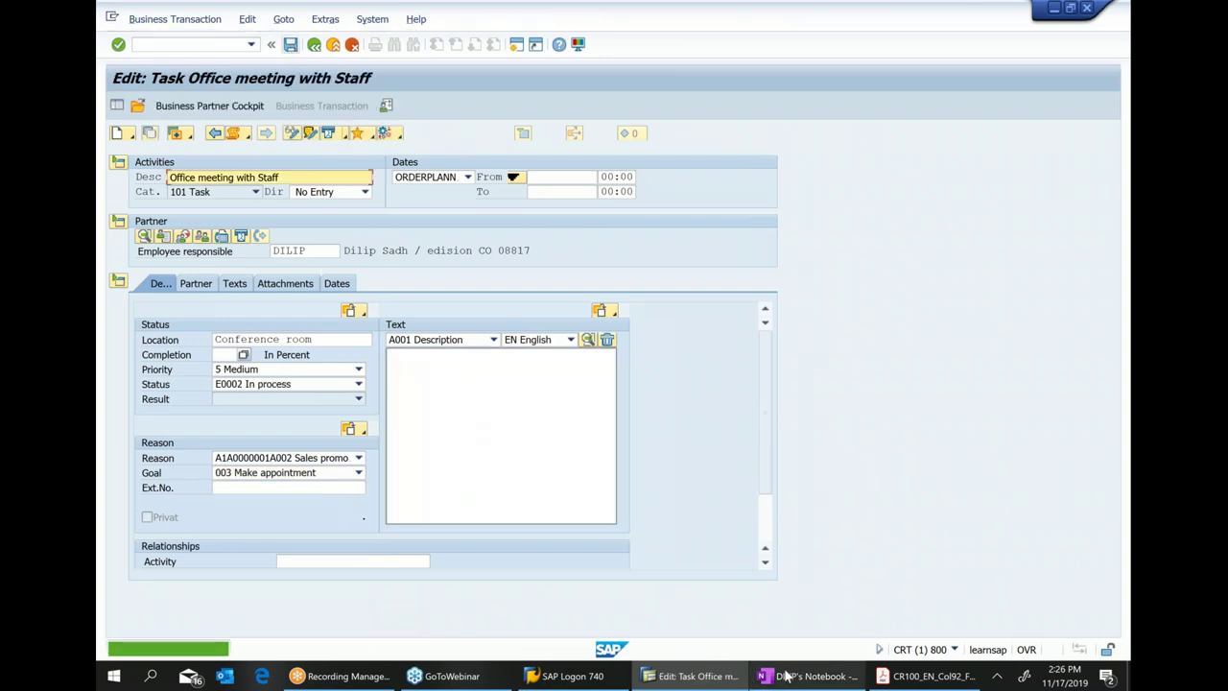
# Switch to the OneNote class notes and add a bullet recording the task creation below the Customer Visit entry.
pyautogui.click(926, 676)
pyautogui.click(801, 676)
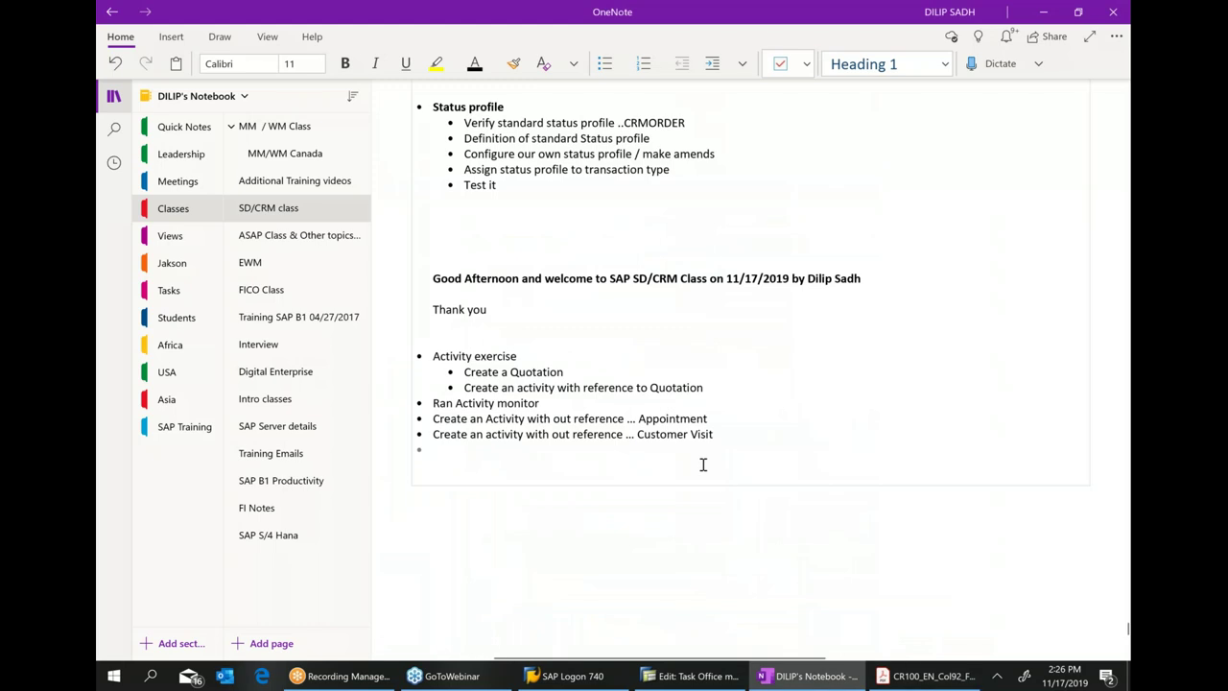
pyautogui.write('Craete')
pyautogui.press('BackSpace')
pyautogui.write('te')
pyautogui.write('d a')
pyautogui.write(' Task')
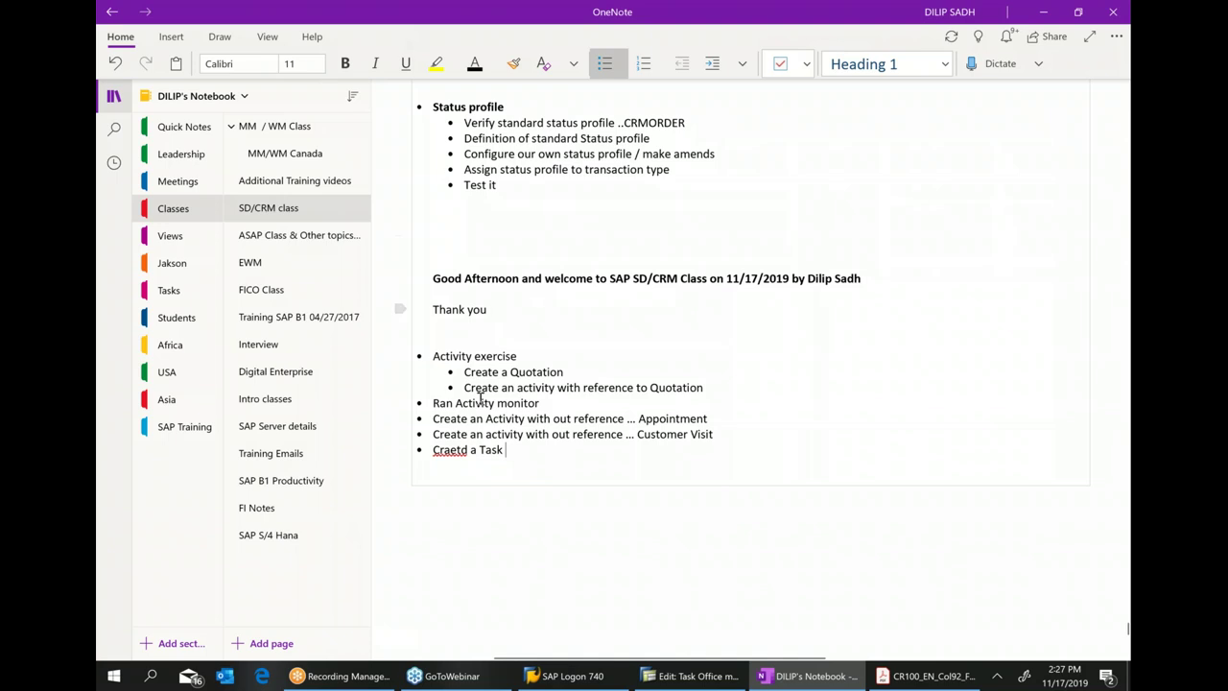
pyautogui.rightClick(460, 449)
pyautogui.moveTo(576, 182)
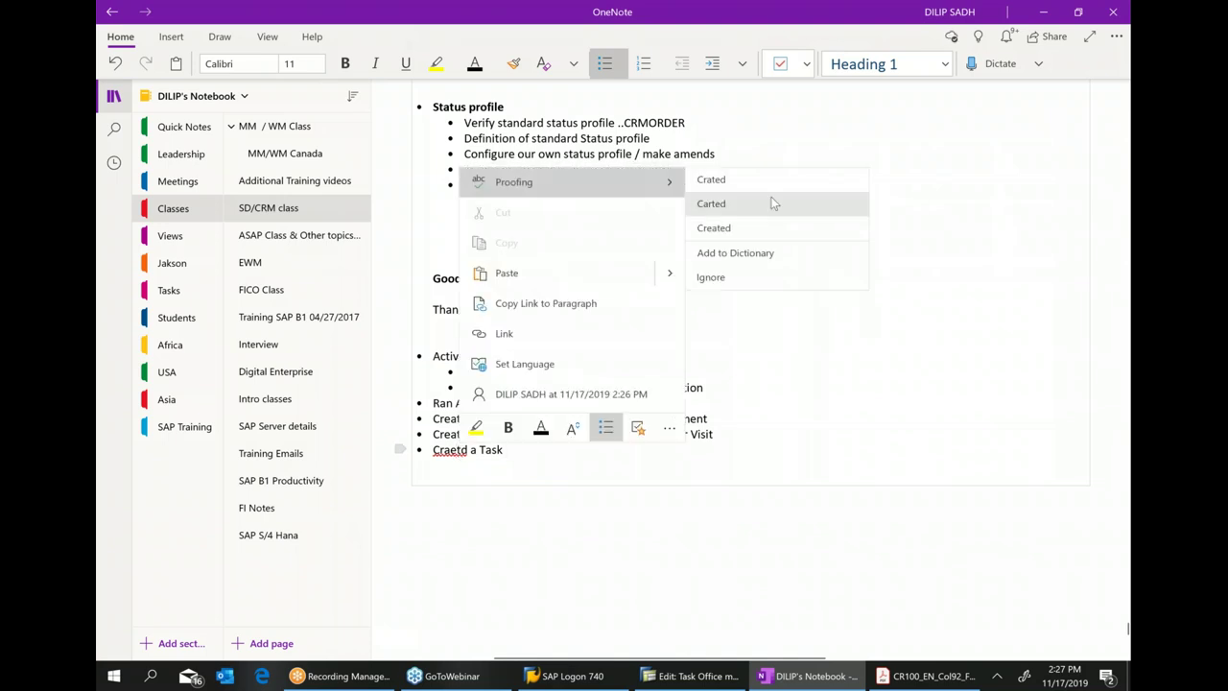
pyautogui.click(641, 525)
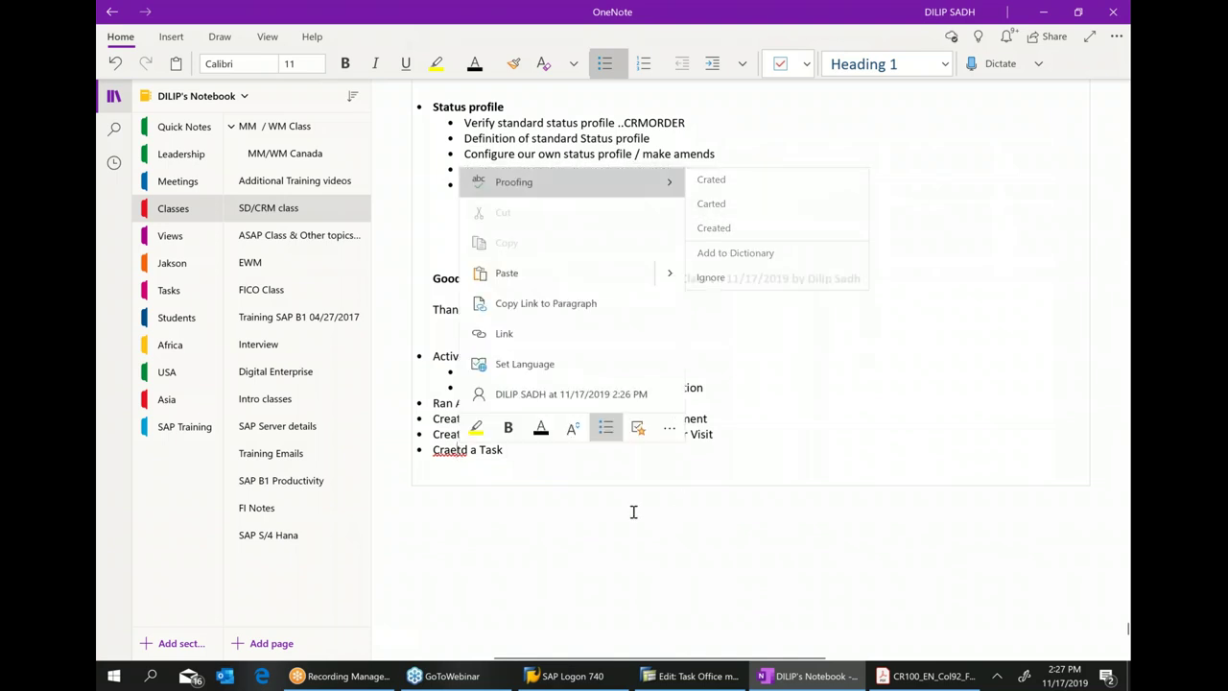
# Correct the misspelled first word of the task bullet to "Created".
pyautogui.click(468, 449)
pyautogui.press('BackSpace')
pyautogui.press('BackSpace')
pyautogui.press('BackSpace')
pyautogui.press('BackSpace')
pyautogui.write('eated')
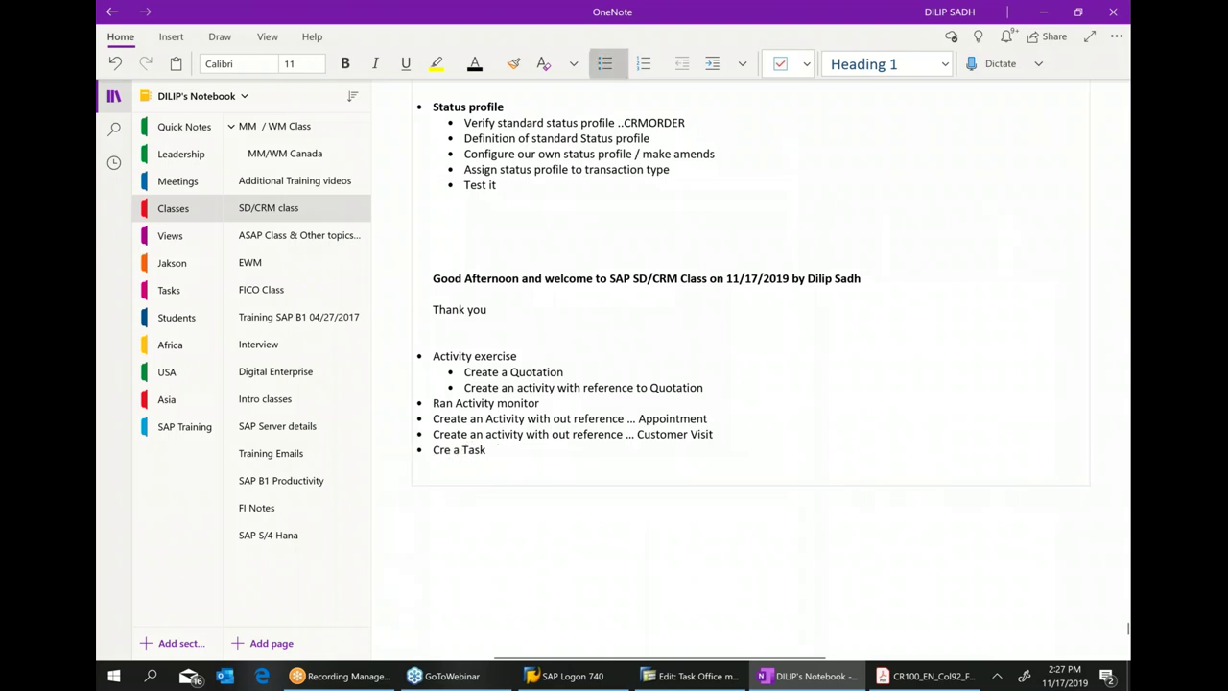
# Add the bullet "Config an activity doc type" below the Created a Task entry and correct the spelling of "activity".
pyautogui.click(559, 451)
pyautogui.press('Return')
pyautogui.write('Con')
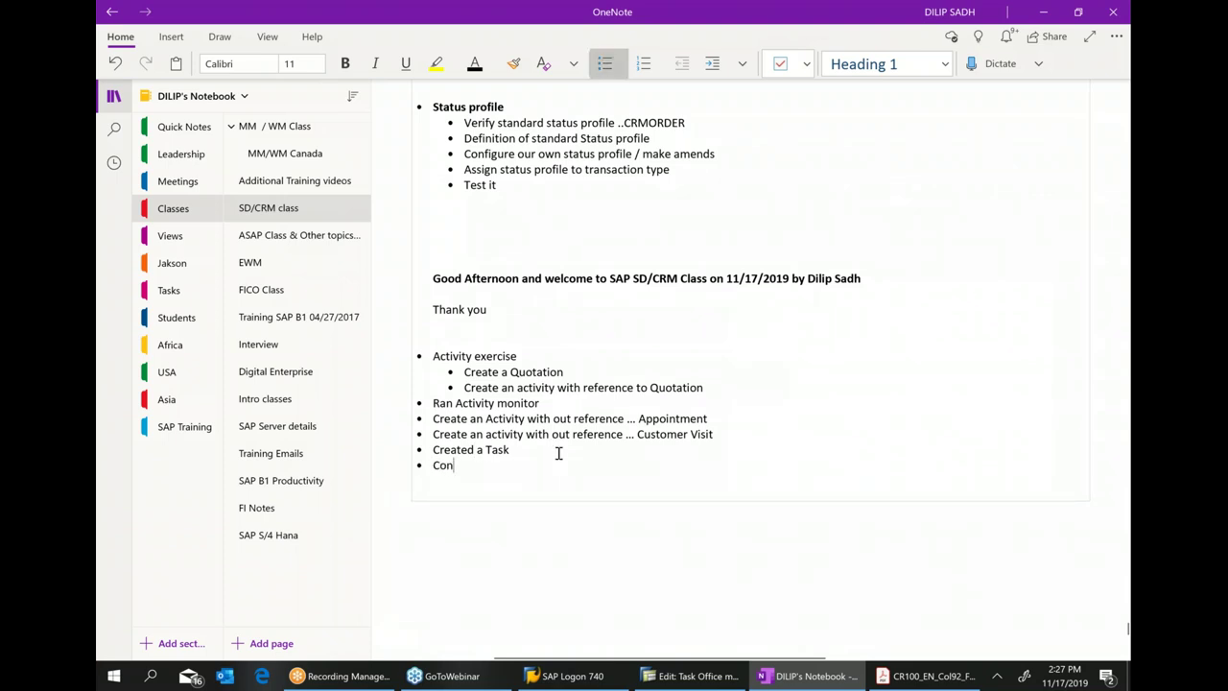
pyautogui.write('fig an act')
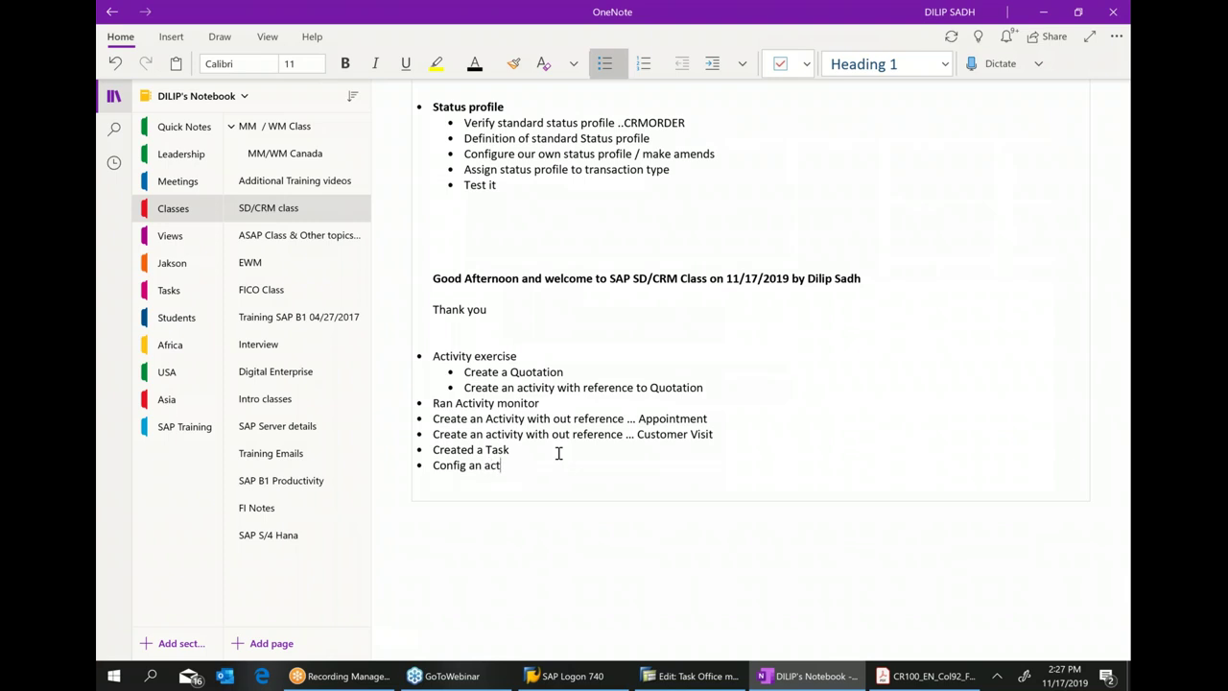
pyautogui.write('iity doc typ')
pyautogui.press('Return')
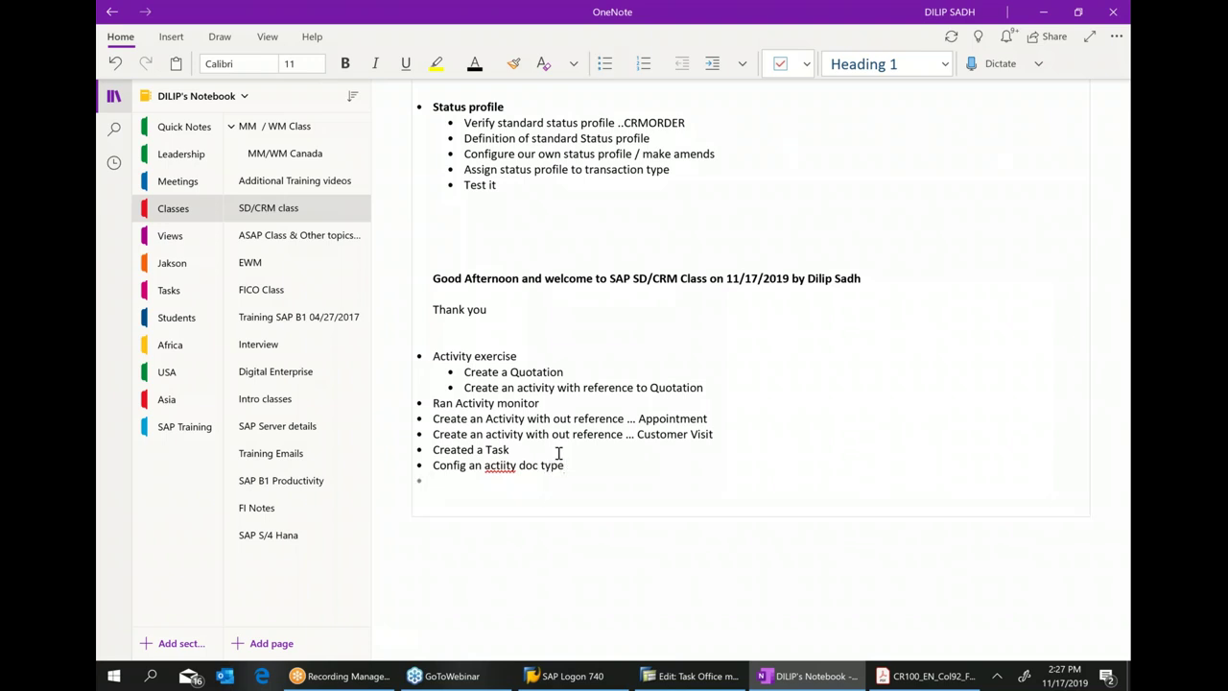
pyautogui.rightClick(497, 467)
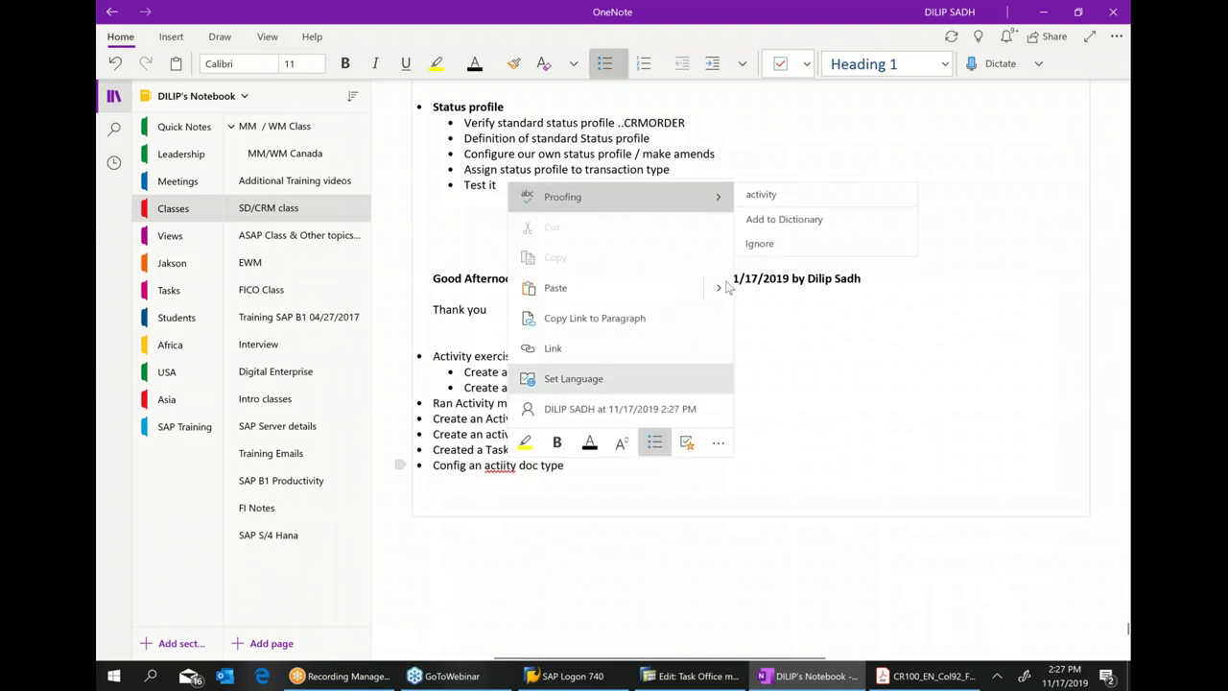
pyautogui.click(761, 195)
# Add the indented sub-bullets "Config a new Activity doc type" and "Test it" under the configuration bullet, correcting the spelling of "Activity".
pyautogui.click(739, 459)
pyautogui.press('Return')
pyautogui.click(726, 63)
pyautogui.write('Config a new Acti')
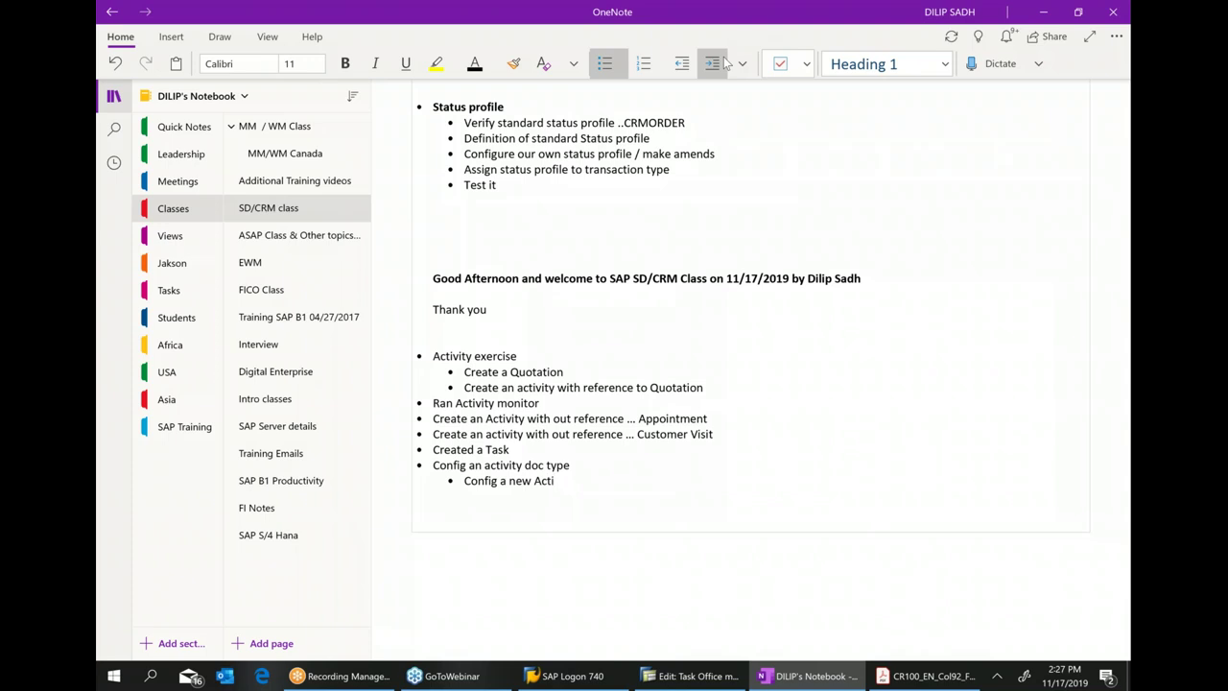
pyautogui.write('vtiy doc type')
pyautogui.press('Return')
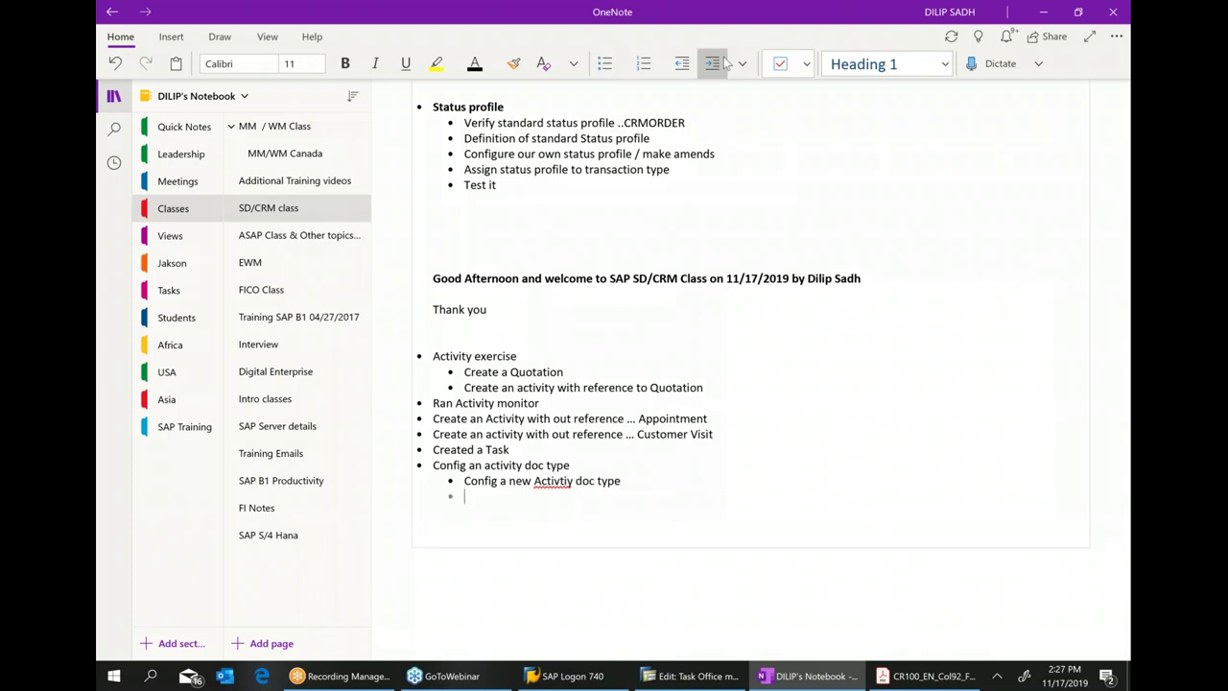
pyautogui.write('Test it')
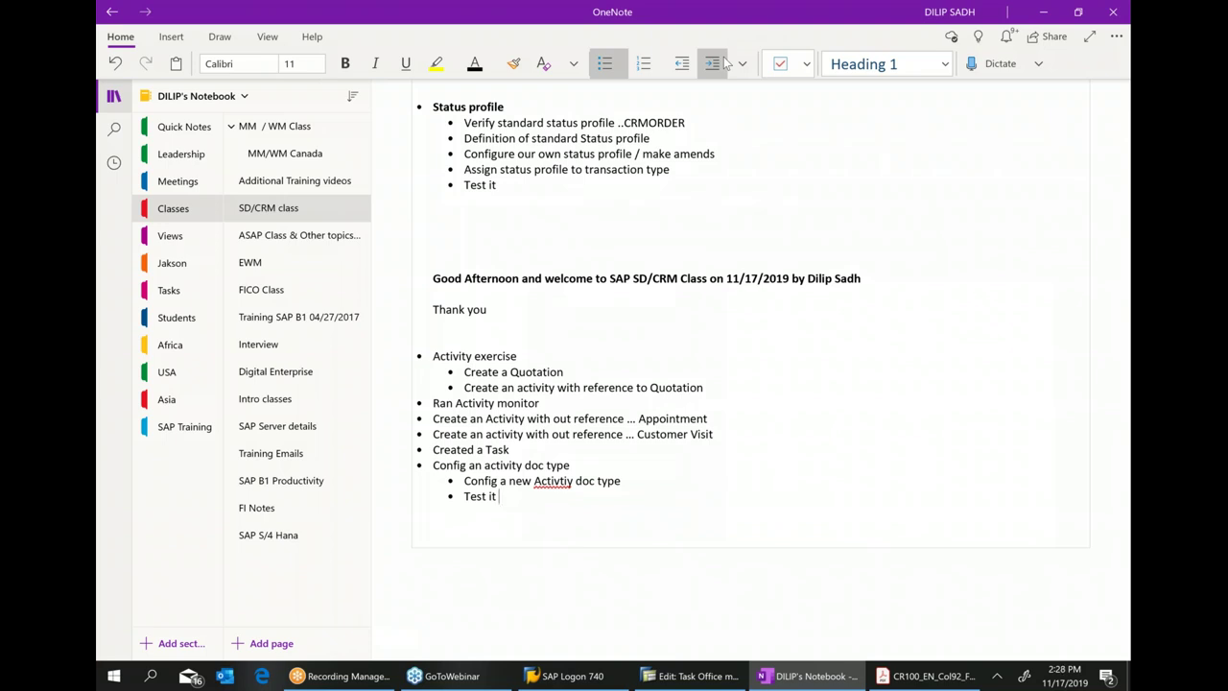
pyautogui.rightClick(553, 477)
pyautogui.moveTo(672, 209)
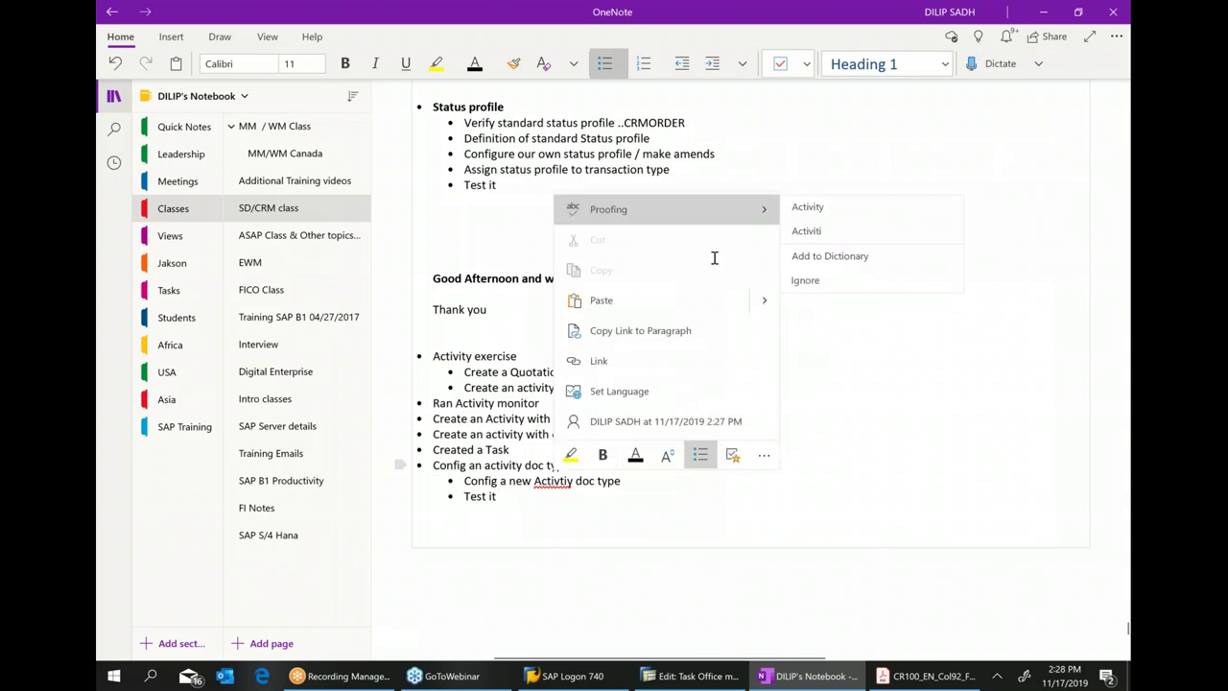
pyautogui.click(798, 209)
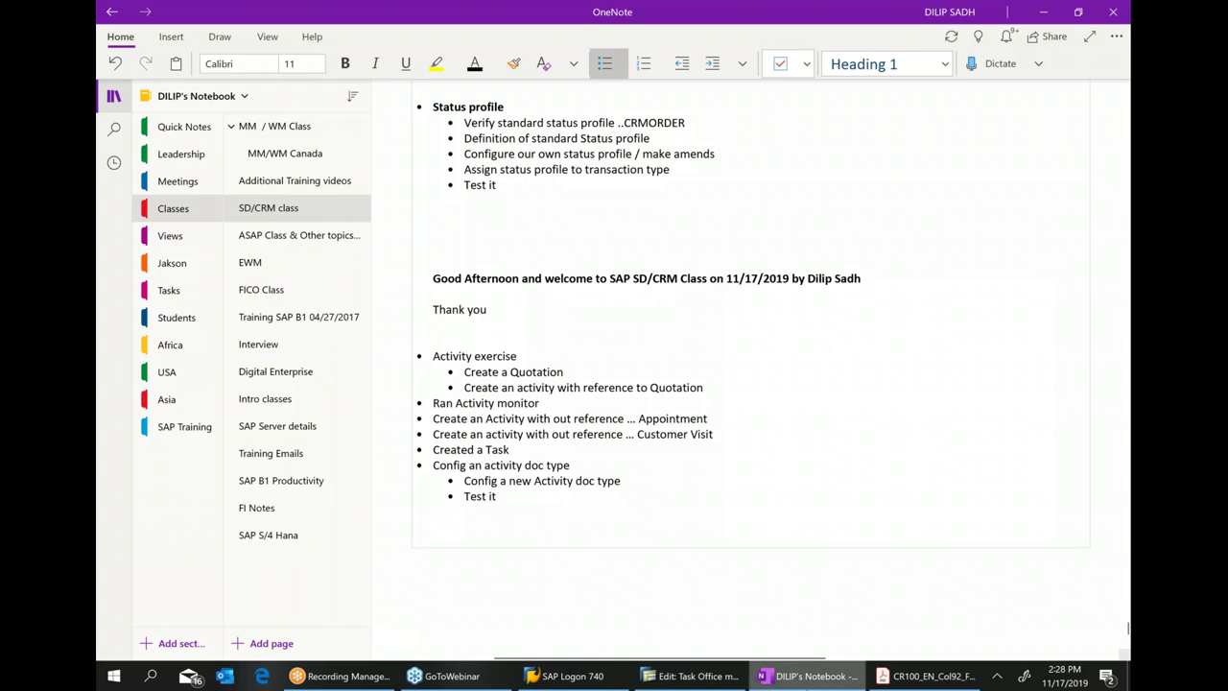
# Switch to SAP GUI and open the SAP Customizing Implementation Guide through transaction /nspro.
pyautogui.click(660, 679)
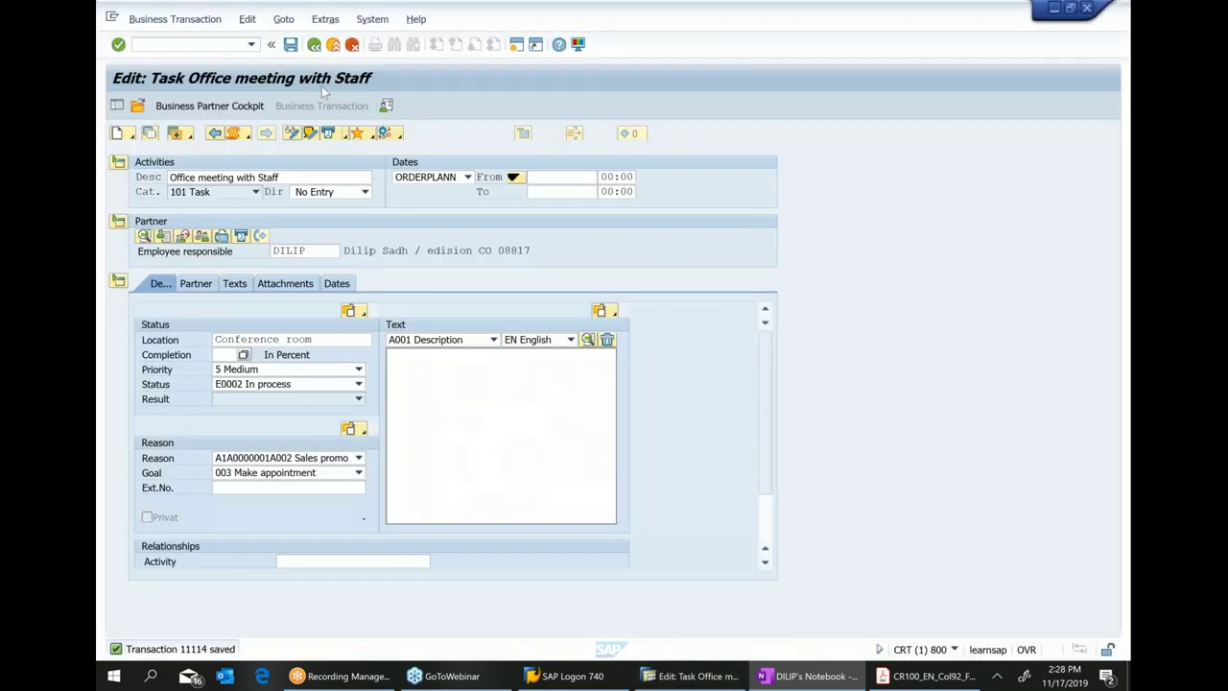
pyautogui.click(223, 46)
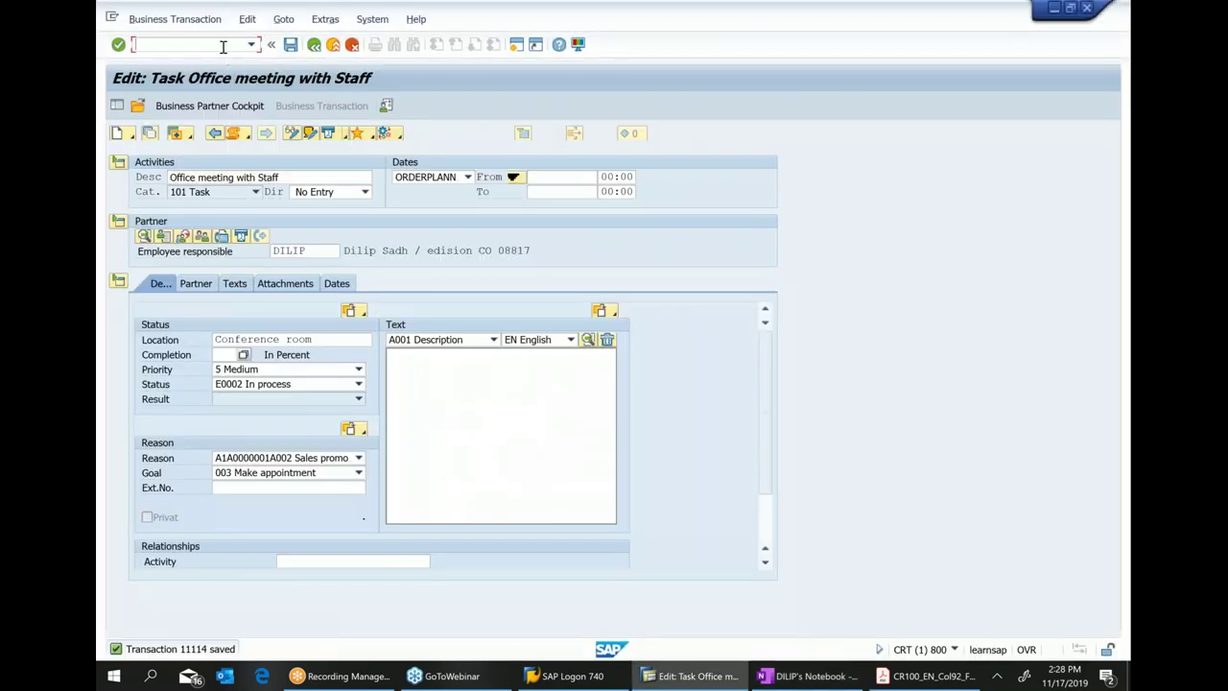
pyautogui.write('/nspro')
pyautogui.press('Return')
pyautogui.click(160, 105)
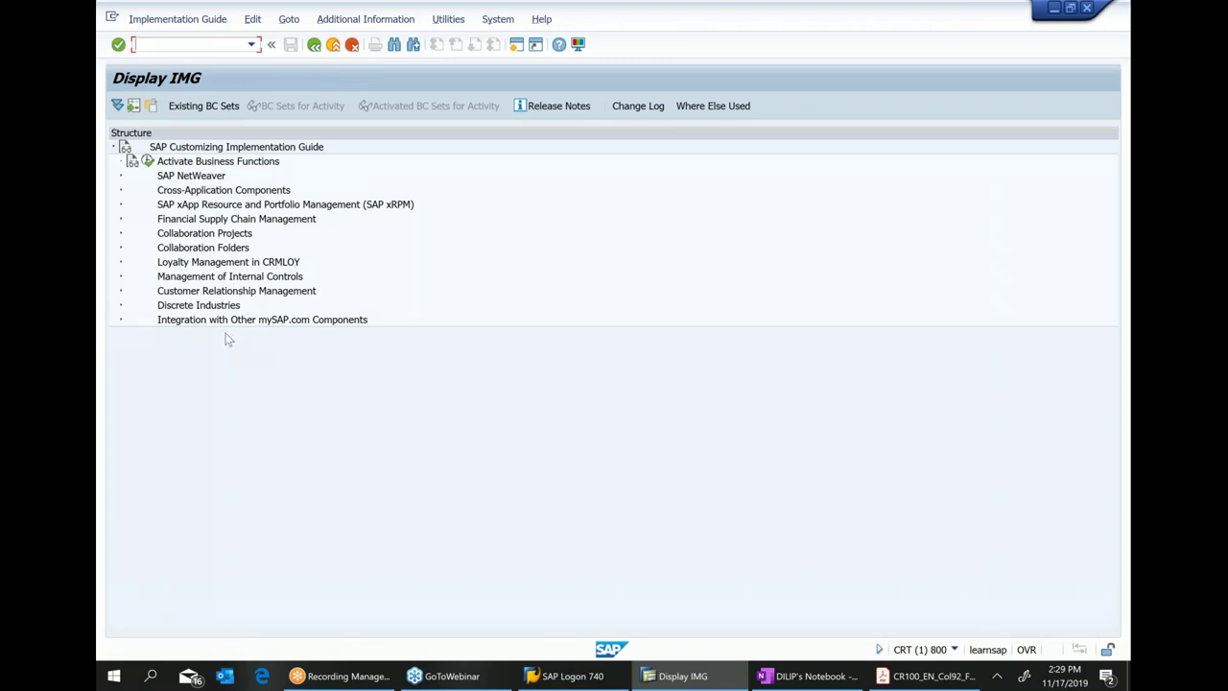
# Open Define Transaction Types under Customer Relationship Management, Transactions, Basic Settings in the Implementation Guide.
pyautogui.click(225, 291)
pyautogui.click(121, 292)
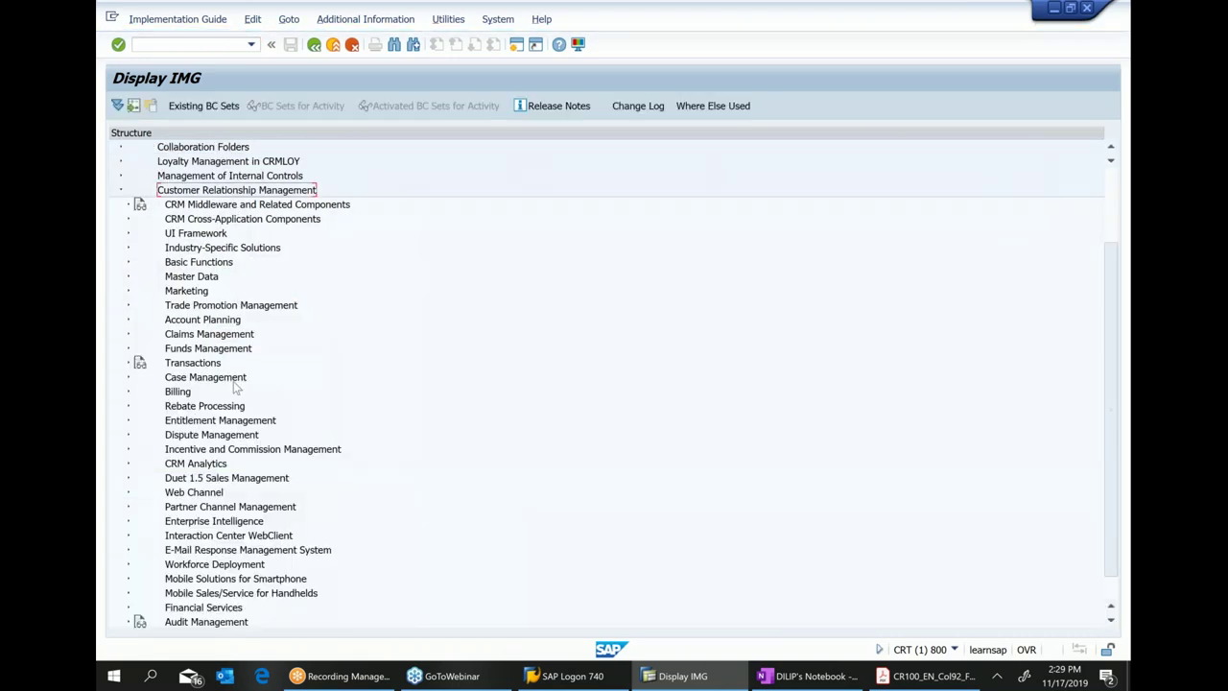
pyautogui.click(203, 365)
pyautogui.click(126, 363)
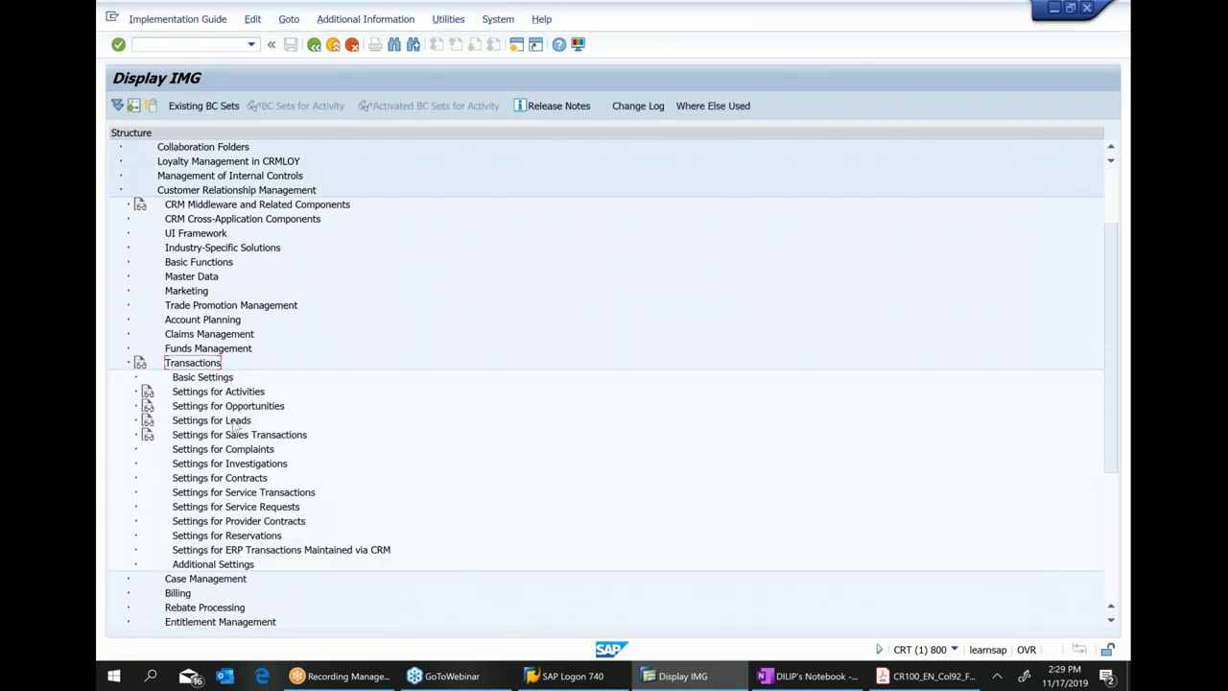
pyautogui.click(145, 378)
pyautogui.click(135, 378)
pyautogui.click(240, 350)
pyautogui.click(170, 349)
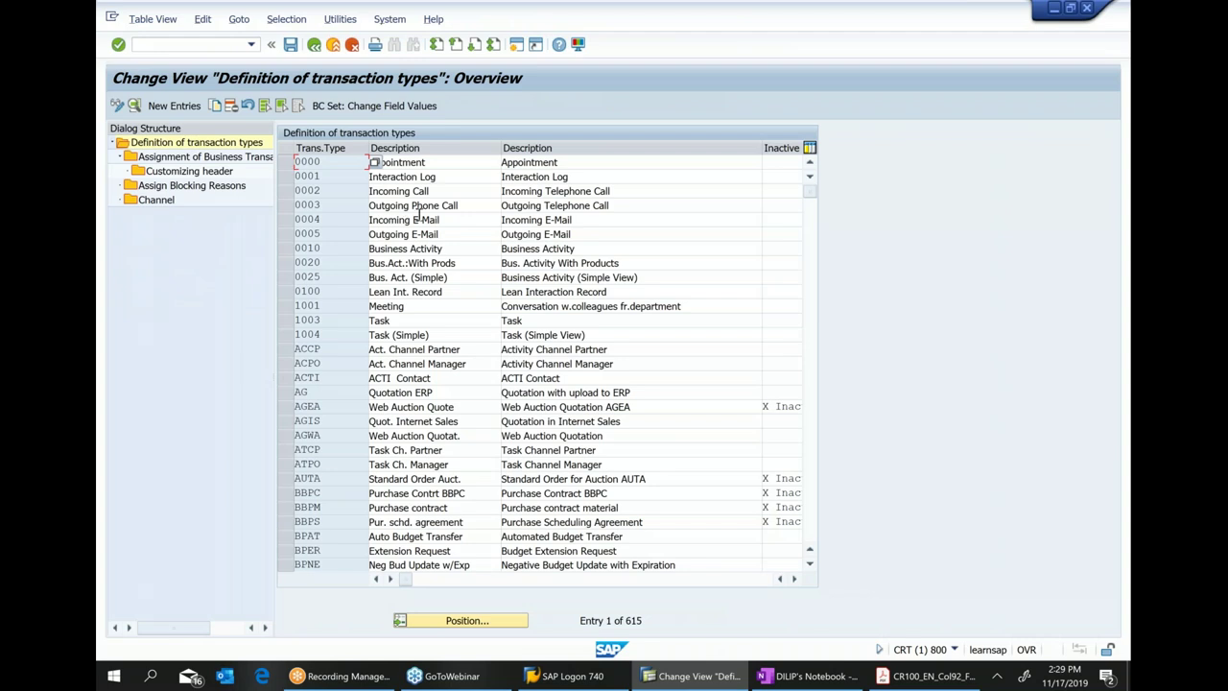
# Start copying transaction type 0000 Appointment with ZA15 as the new key, and consult the OneNote class notes for the earlier type numbering.
pyautogui.click(286, 163)
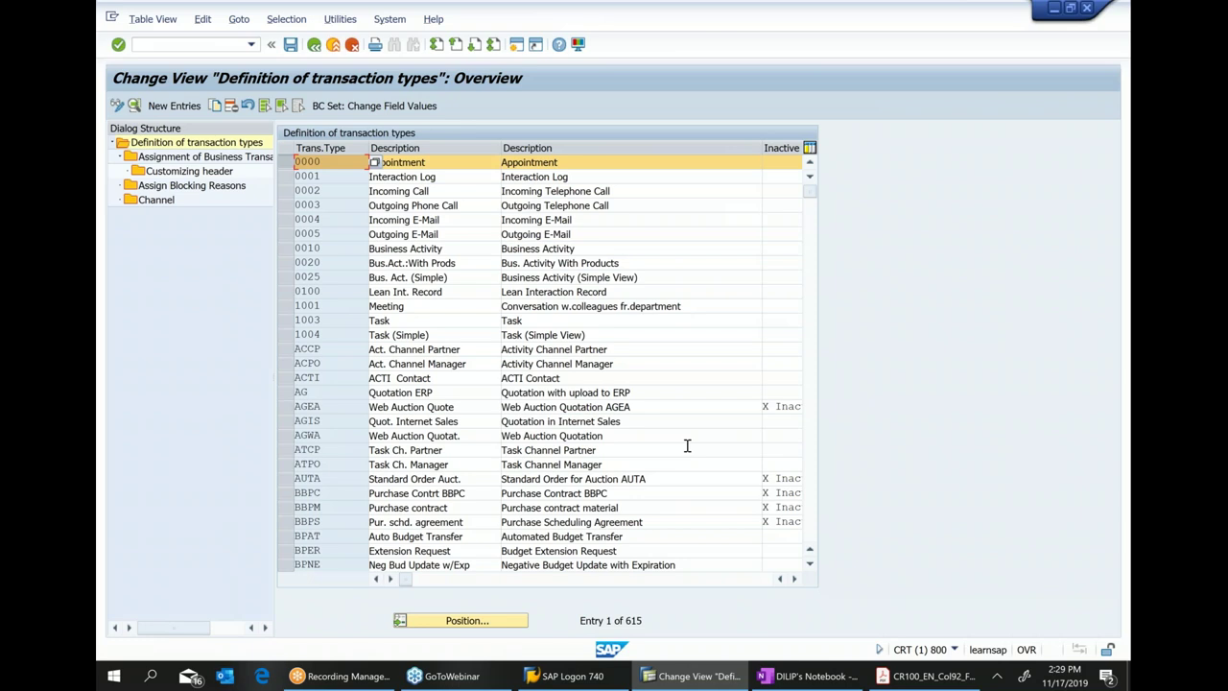
pyautogui.click(215, 106)
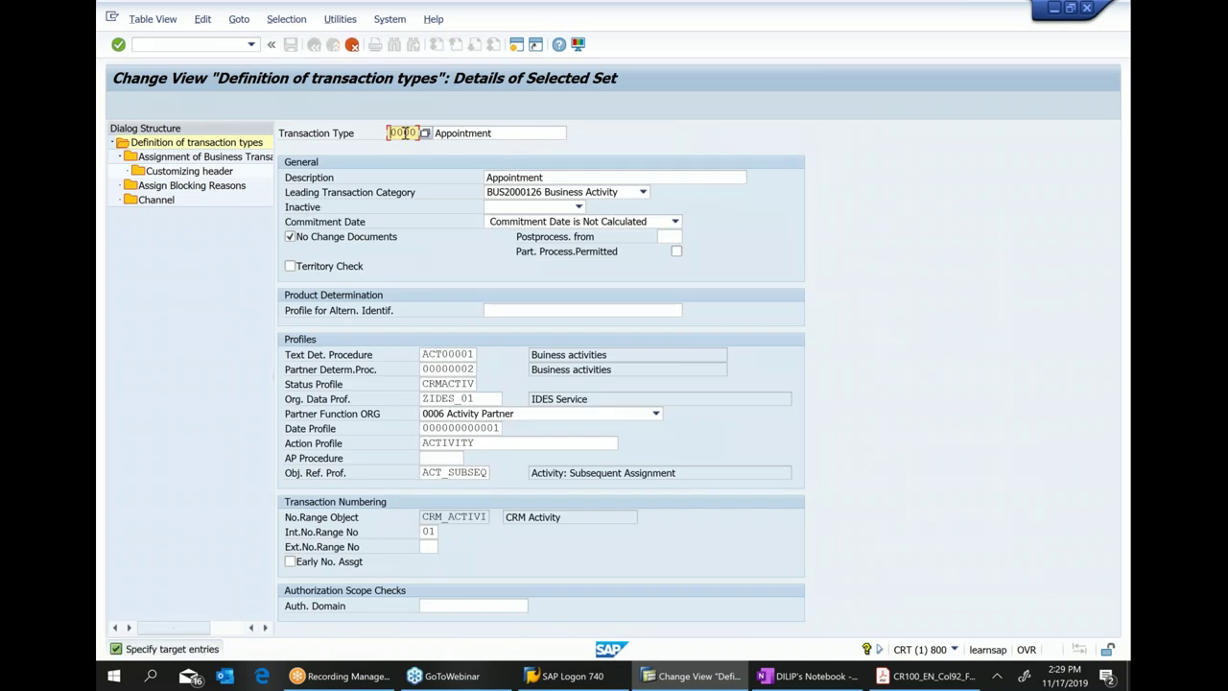
pyautogui.moveTo(391, 133); pyautogui.dragTo(624, 128)
pyautogui.write('ZA15')
pyautogui.click(811, 677)
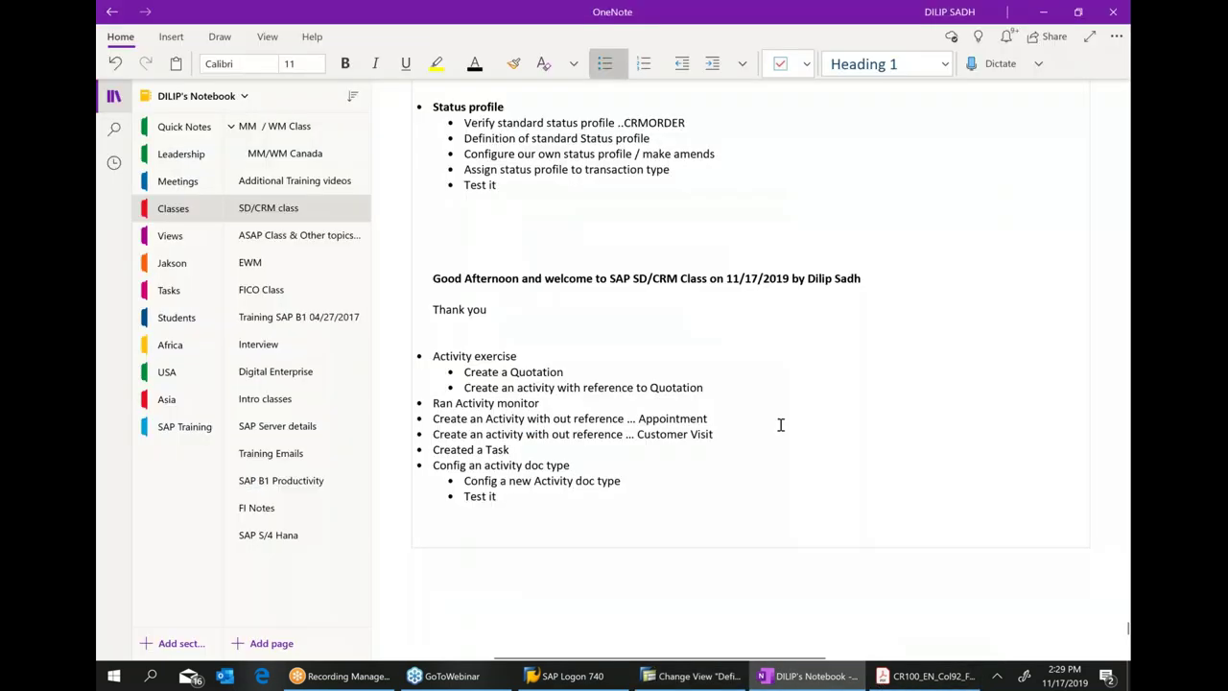
pyautogui.scroll(3, 781, 425)
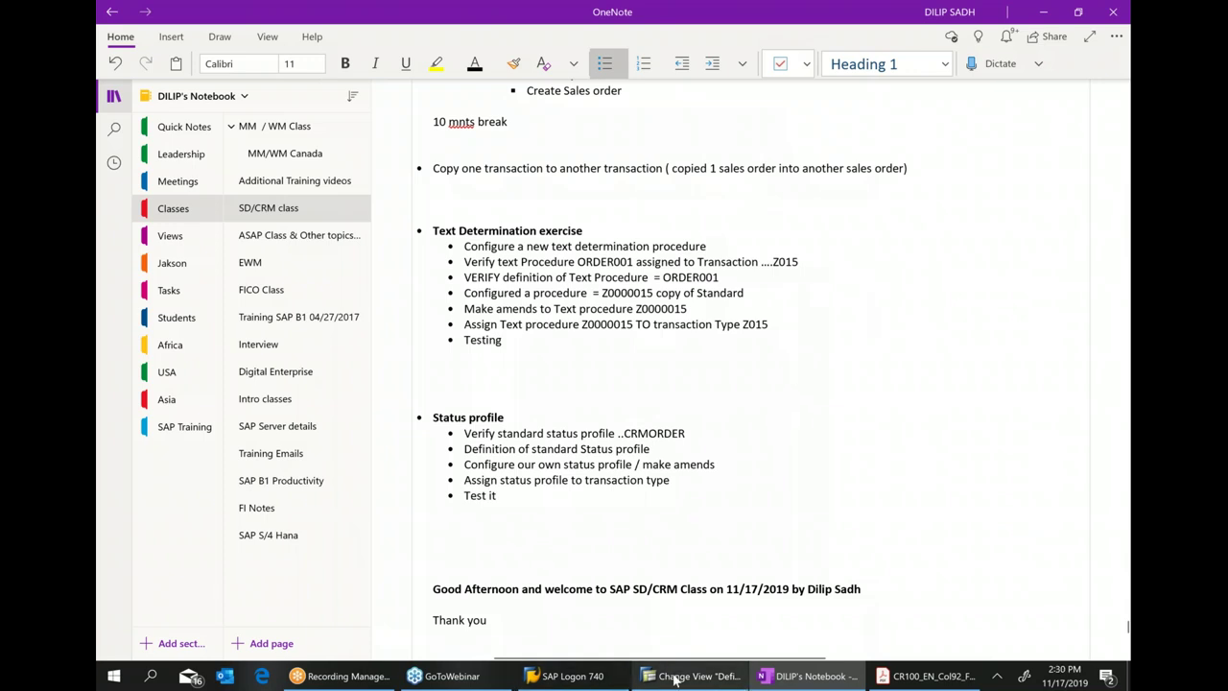
pyautogui.click(691, 675)
# Confirm the copy to transaction type ZA15 together with its dependent entries.
pyautogui.click(515, 132)
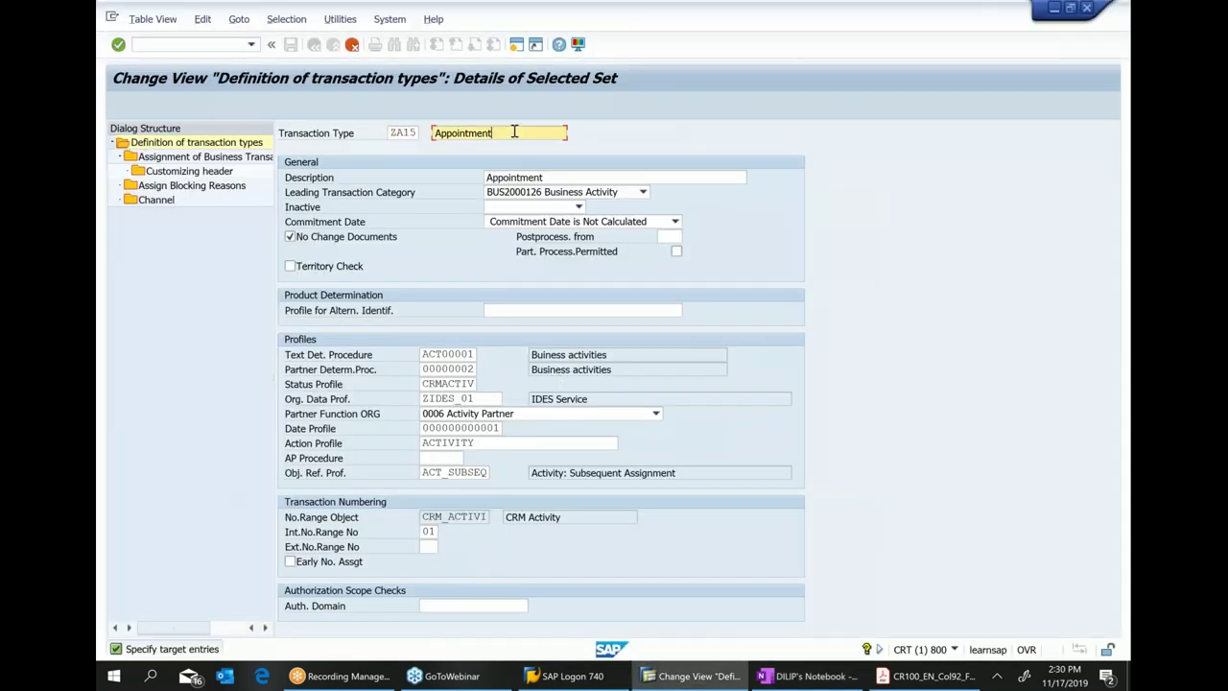
pyautogui.press('Return')
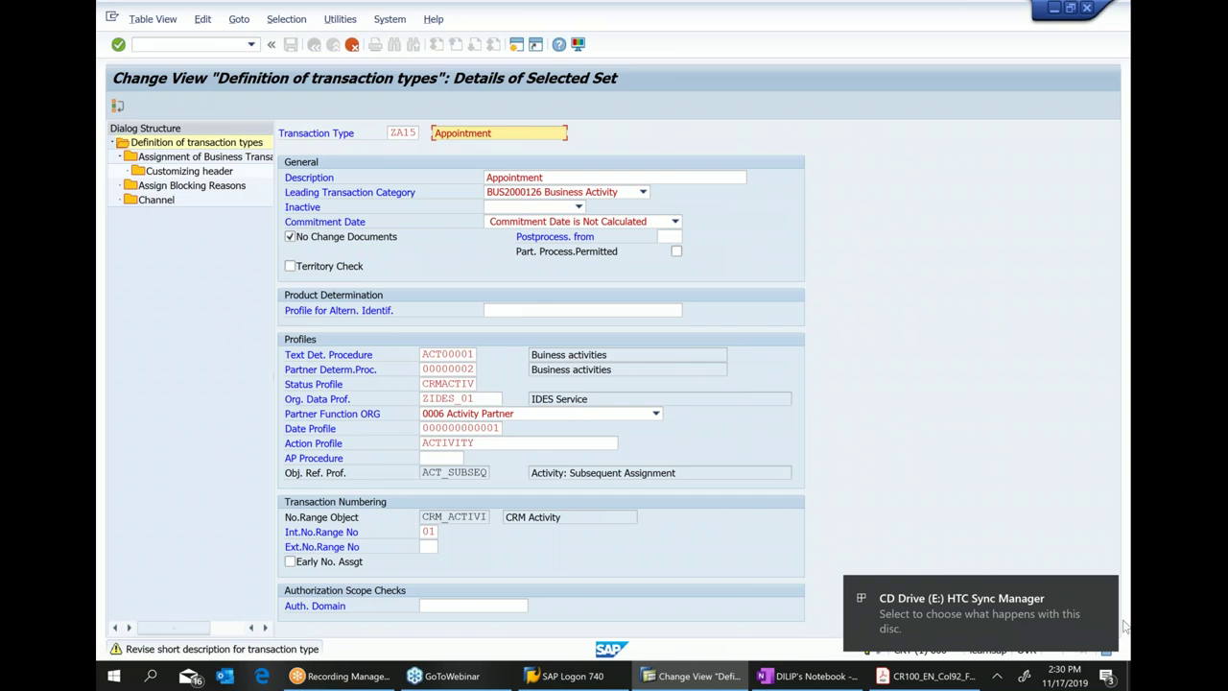
pyautogui.click(1105, 587)
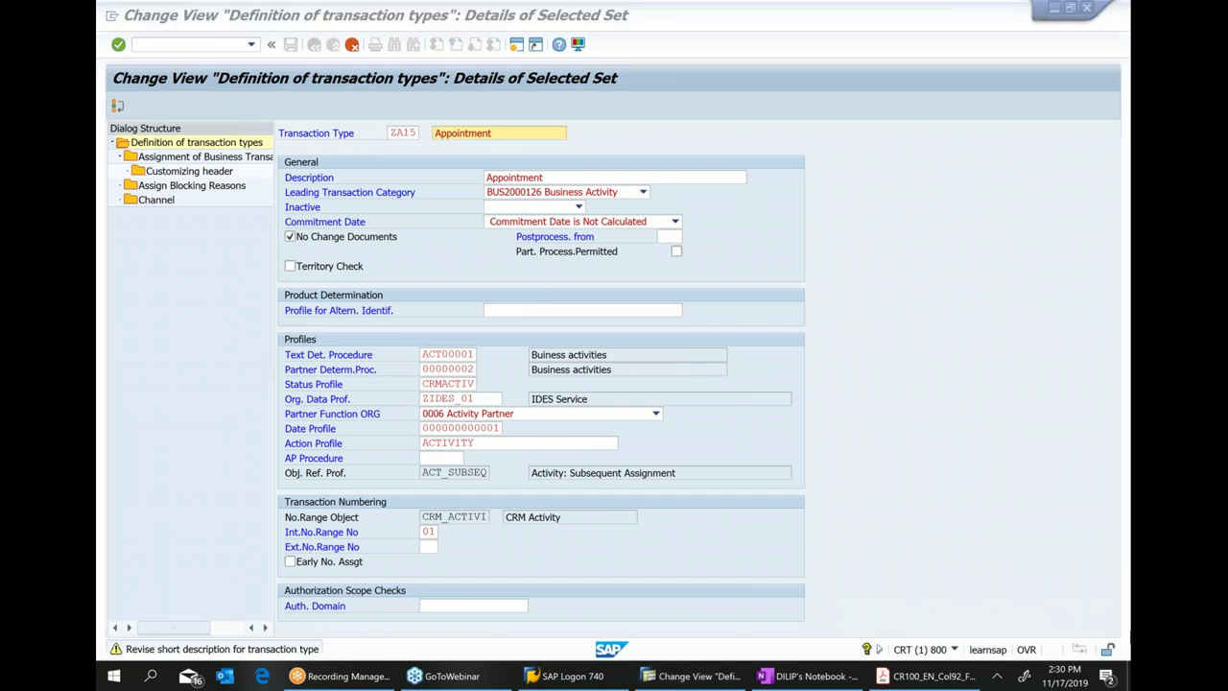
pyautogui.click(504, 97)
pyautogui.press('Return')
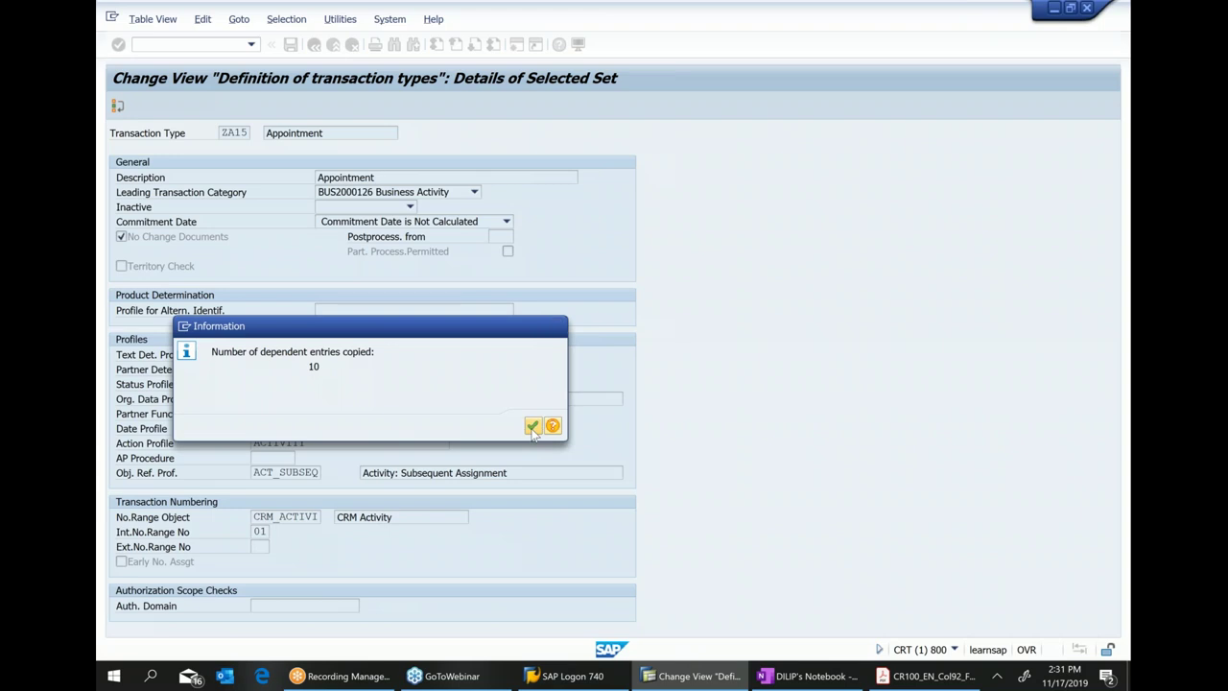
pyautogui.click(533, 426)
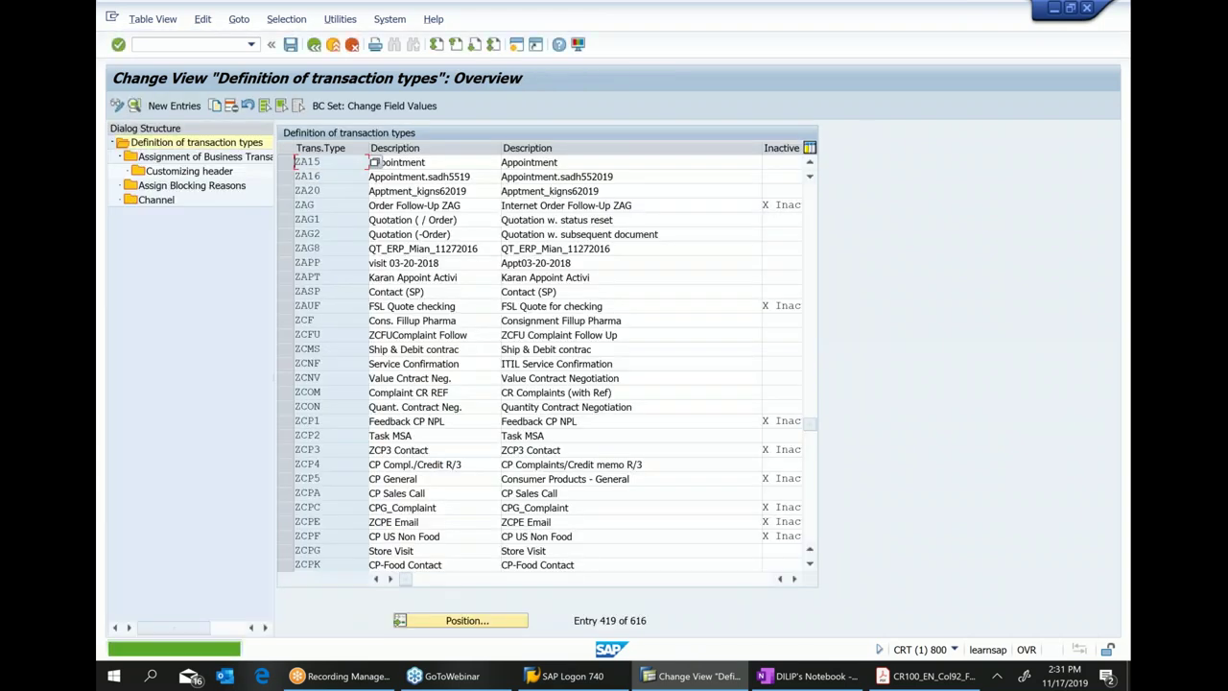
# Set ZA15's short description to "Appoint." followed by the instructor's surname and 111619.
pyautogui.click(458, 160)
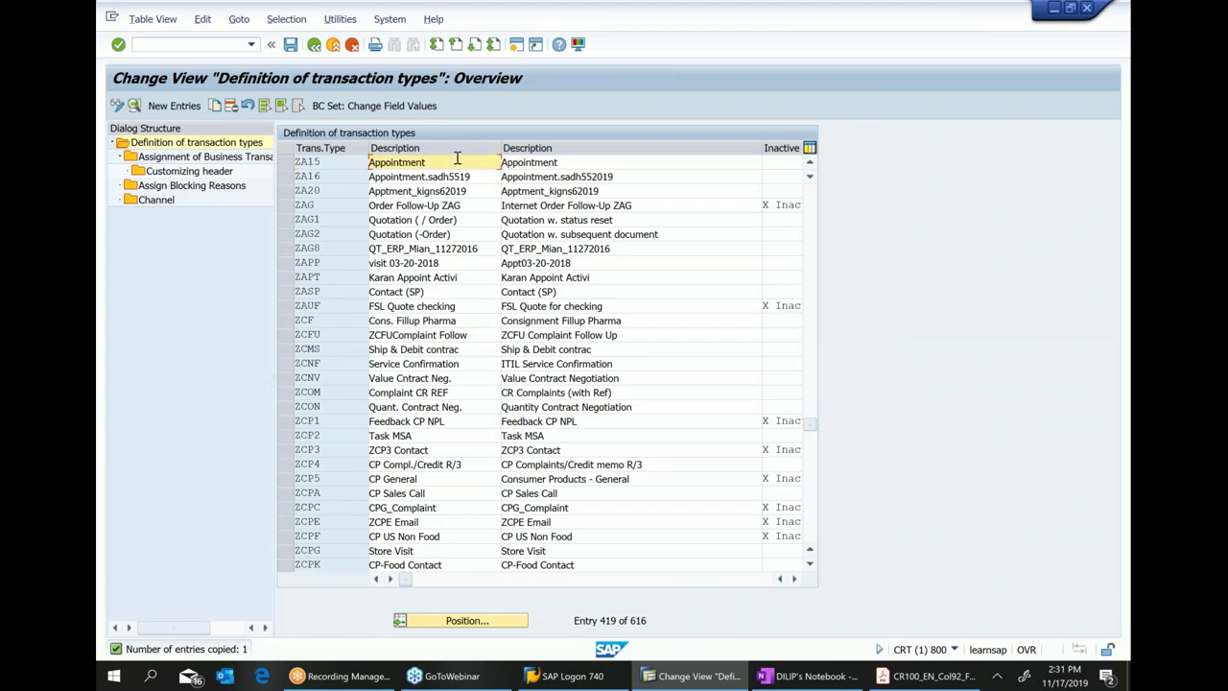
pyautogui.write('.SADH')
pyautogui.press('BackSpace')
pyautogui.press('BackSpace')
pyautogui.press('BackSpace')
pyautogui.write('Sadh')
pyautogui.press('BackSpace')
pyautogui.press('BackSpace')
pyautogui.press('BackSpace')
pyautogui.press('BackSpace')
# Copy ZA15's short description into its long description and save the transaction type, confirming the customizing request.
pyautogui.moveTo(470, 163); pyautogui.dragTo(344, 170)
pyautogui.hotkey('ctrl', 'c')
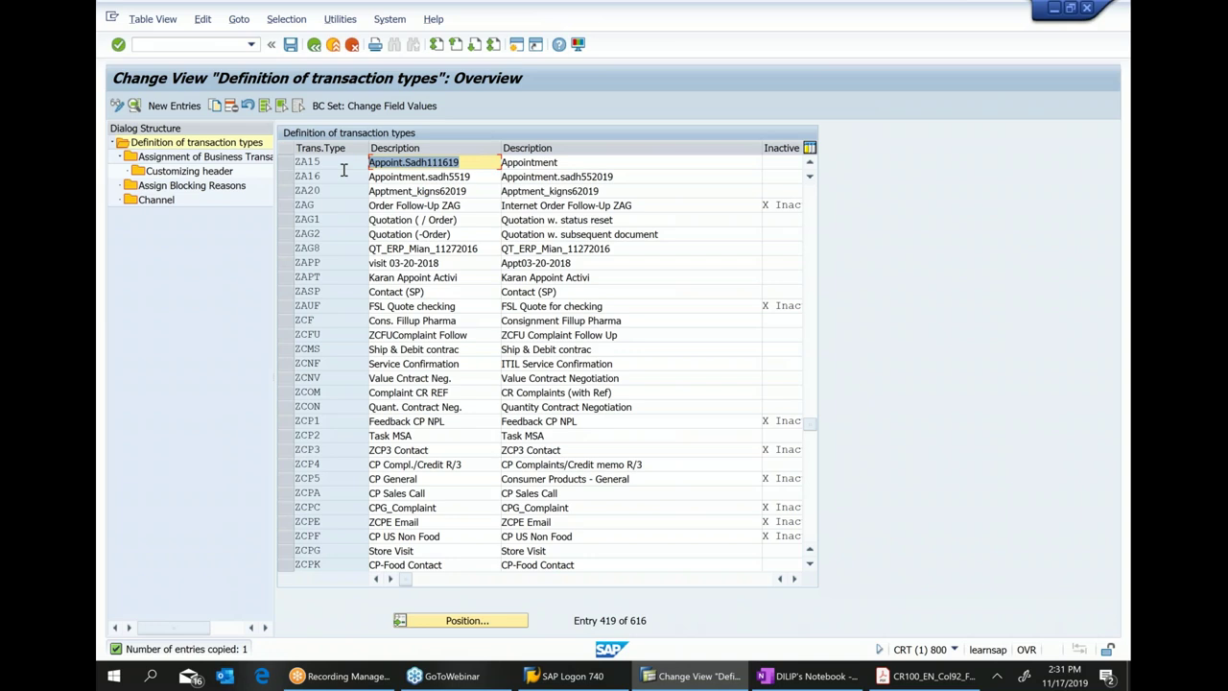
pyautogui.press('Tab')
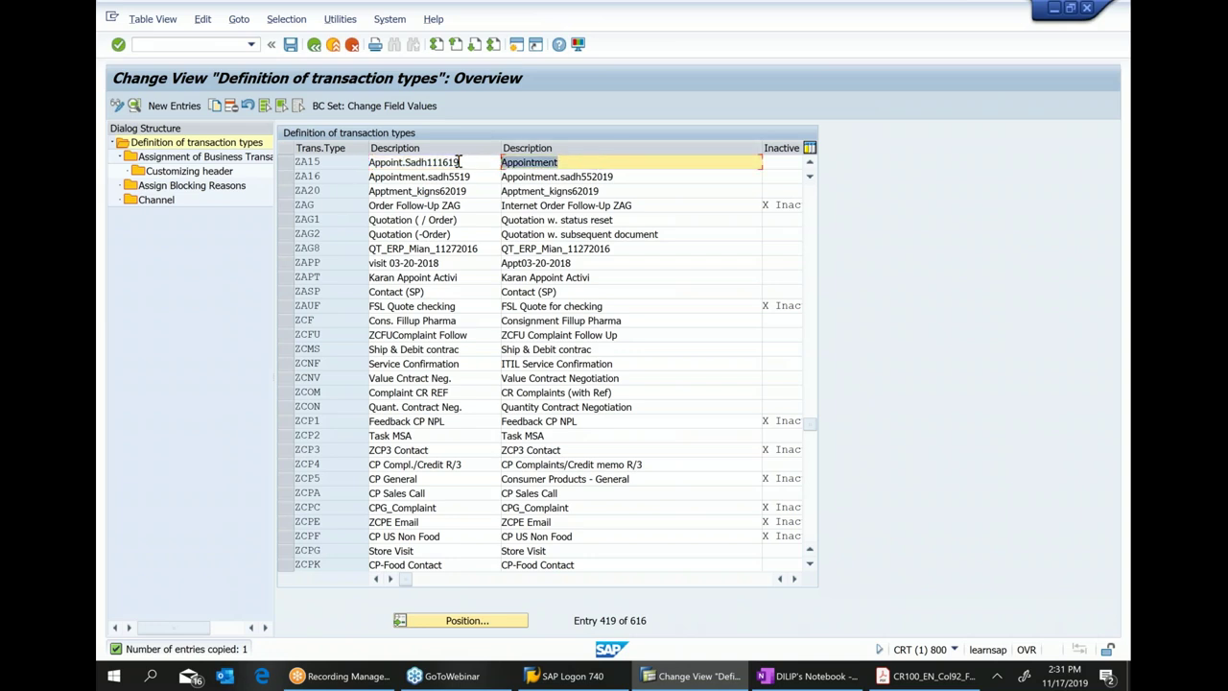
pyautogui.hotkey('ctrl', 'v')
pyautogui.press('Return')
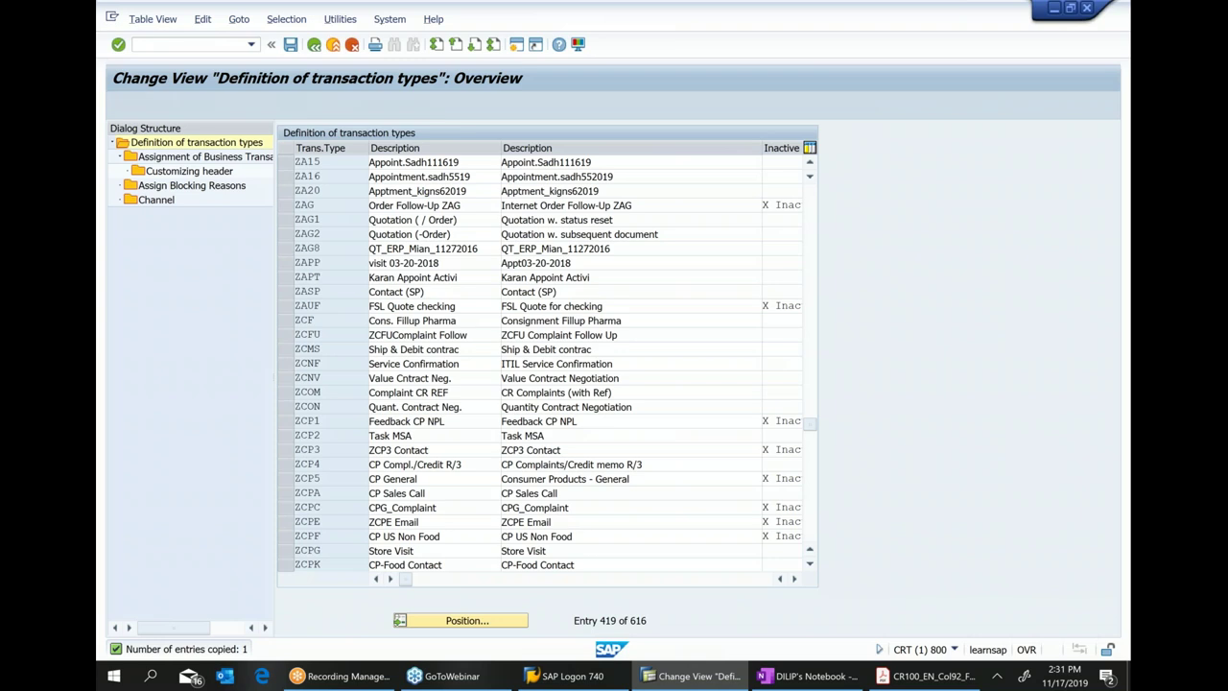
pyautogui.click(292, 45)
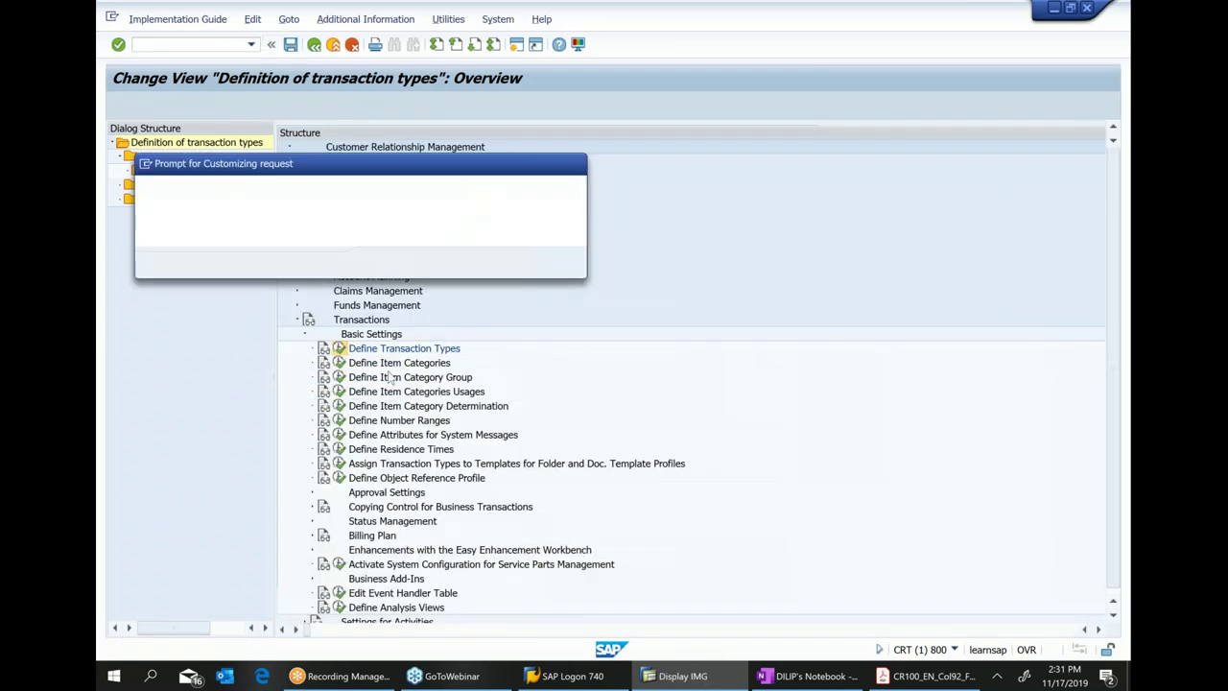
pyautogui.click(381, 263)
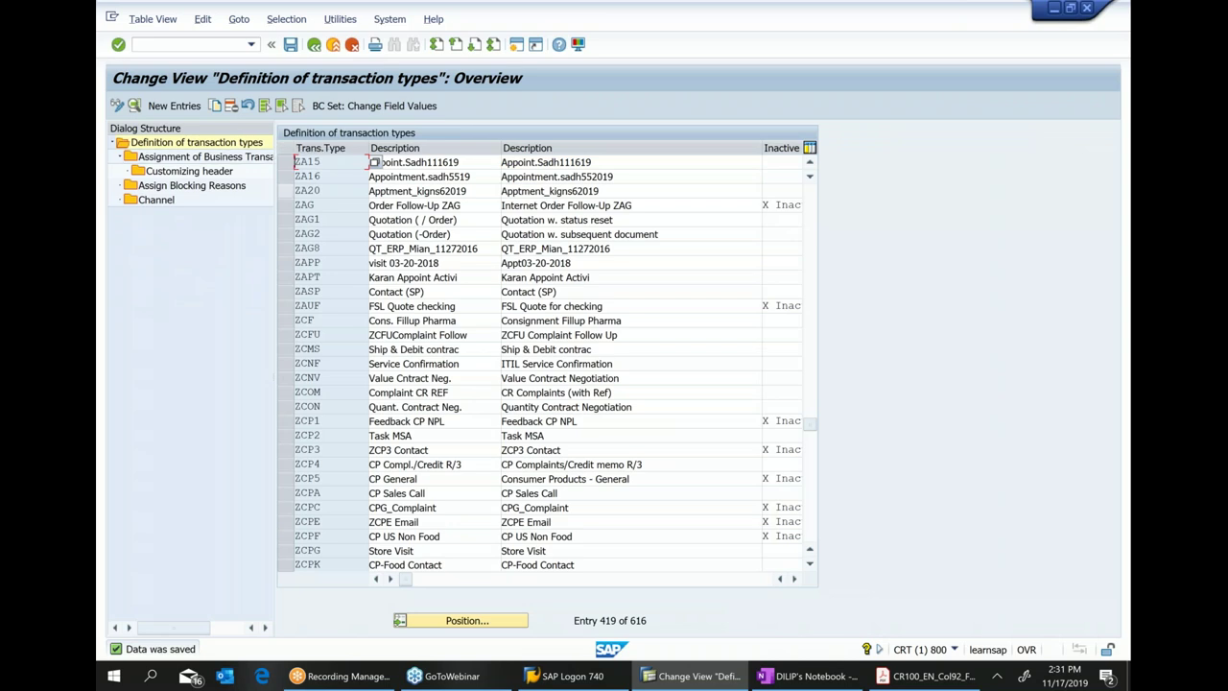
# Switch to the OneNote class notes, append "..." to the status profile assignment bullet and "...ZA15" to the "Config a new Activity doc type" sub-bullet.
pyautogui.click(810, 675)
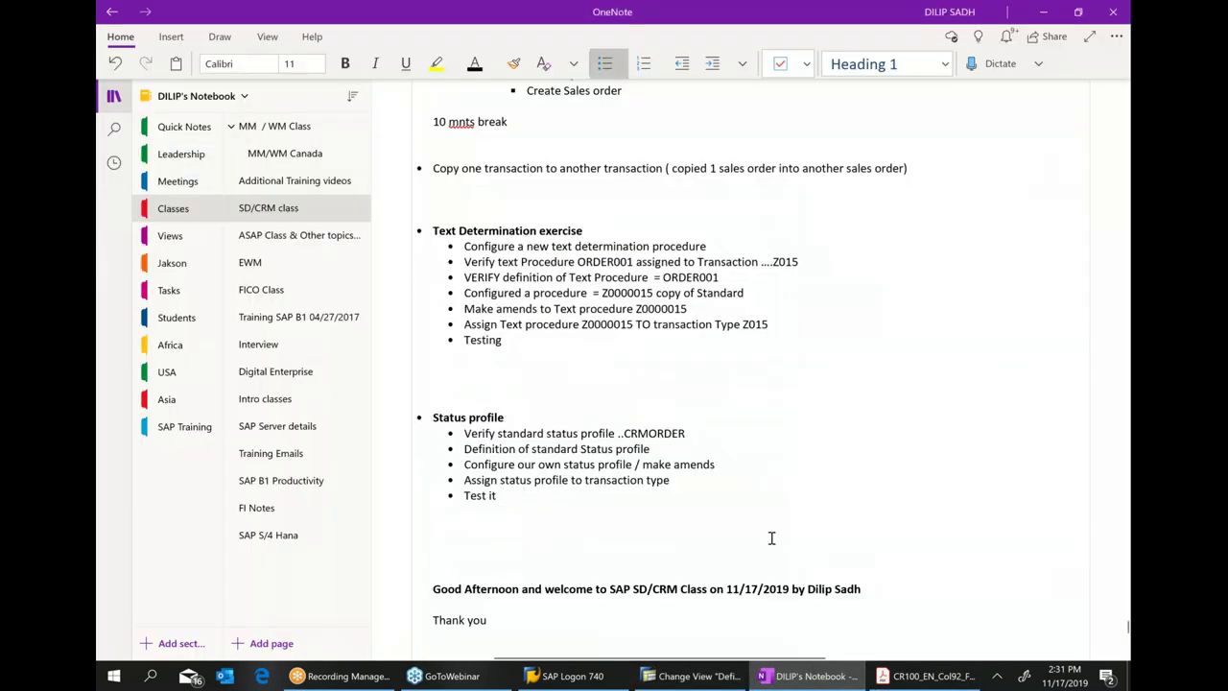
pyautogui.click(716, 479)
pyautogui.write('...')
pyautogui.scroll(-5, 784, 466)
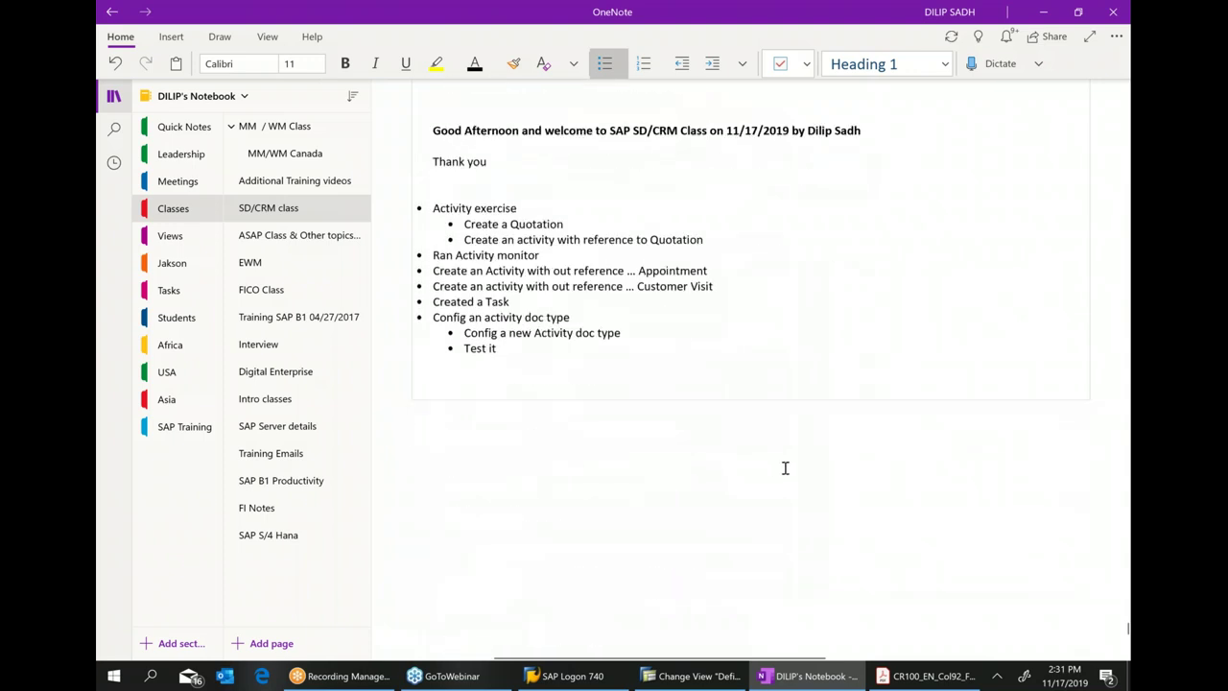
pyautogui.click(686, 402)
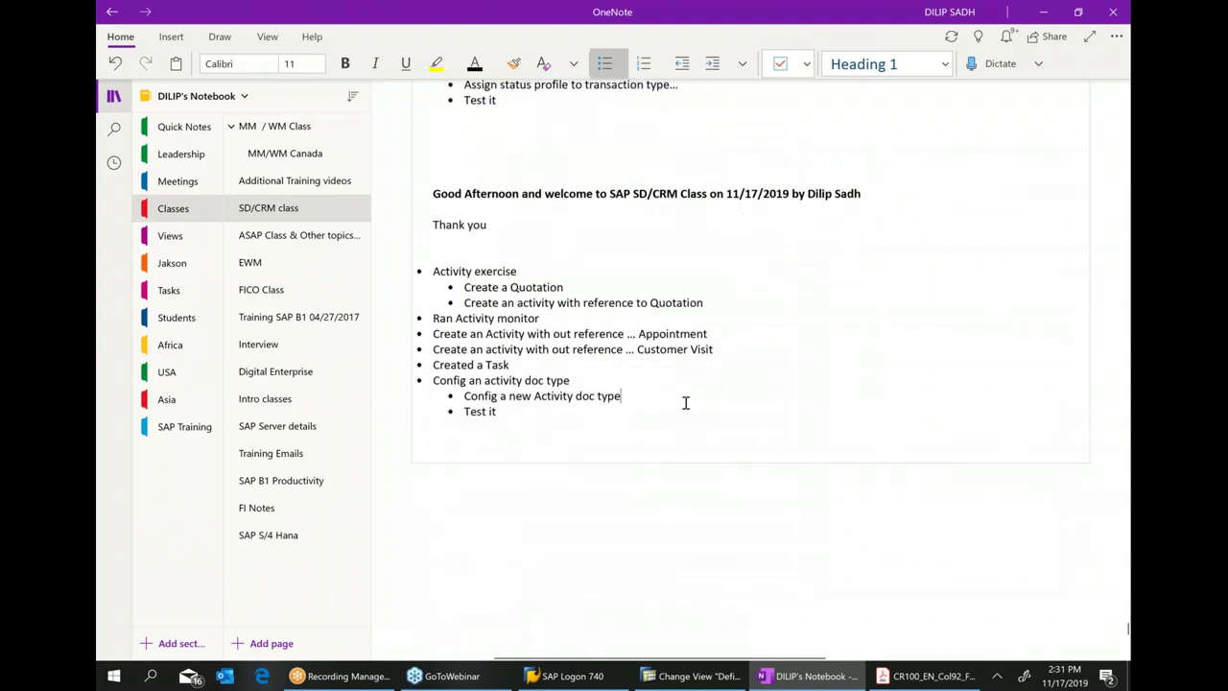
pyautogui.write('...ZA15')
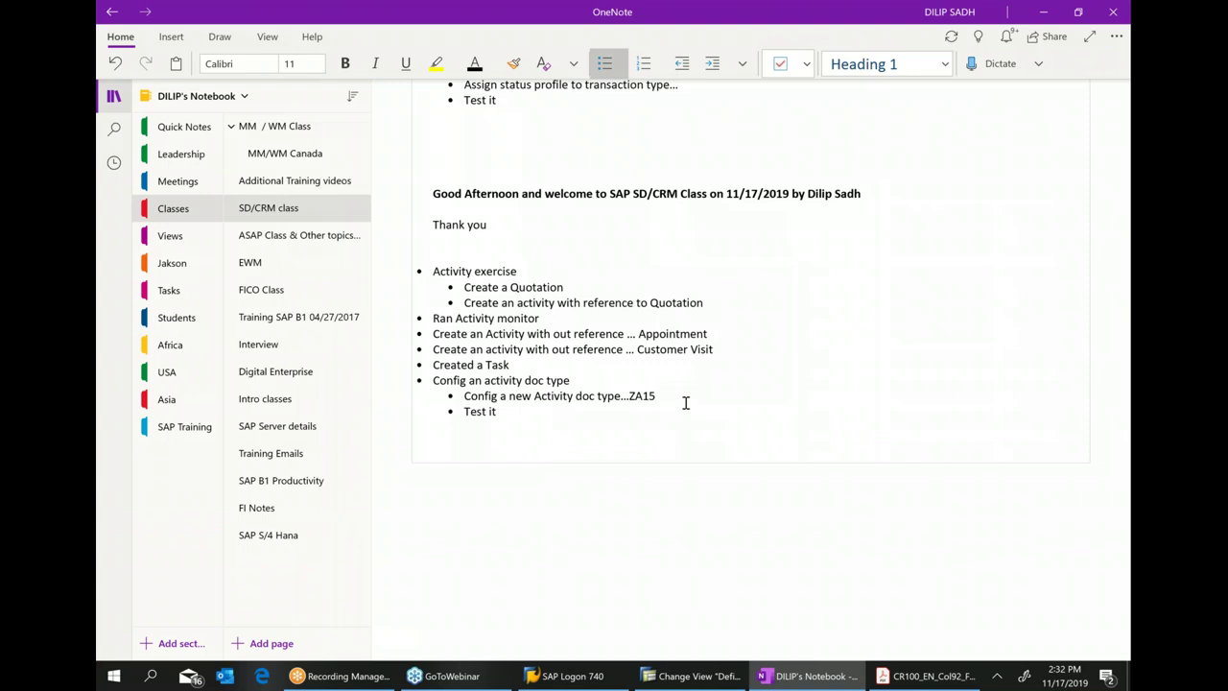
# Switch back to SAP GUI and return to the SAP Easy Access user menu with /n.
pyautogui.click(676, 676)
pyautogui.write('/n')
pyautogui.press('Return')
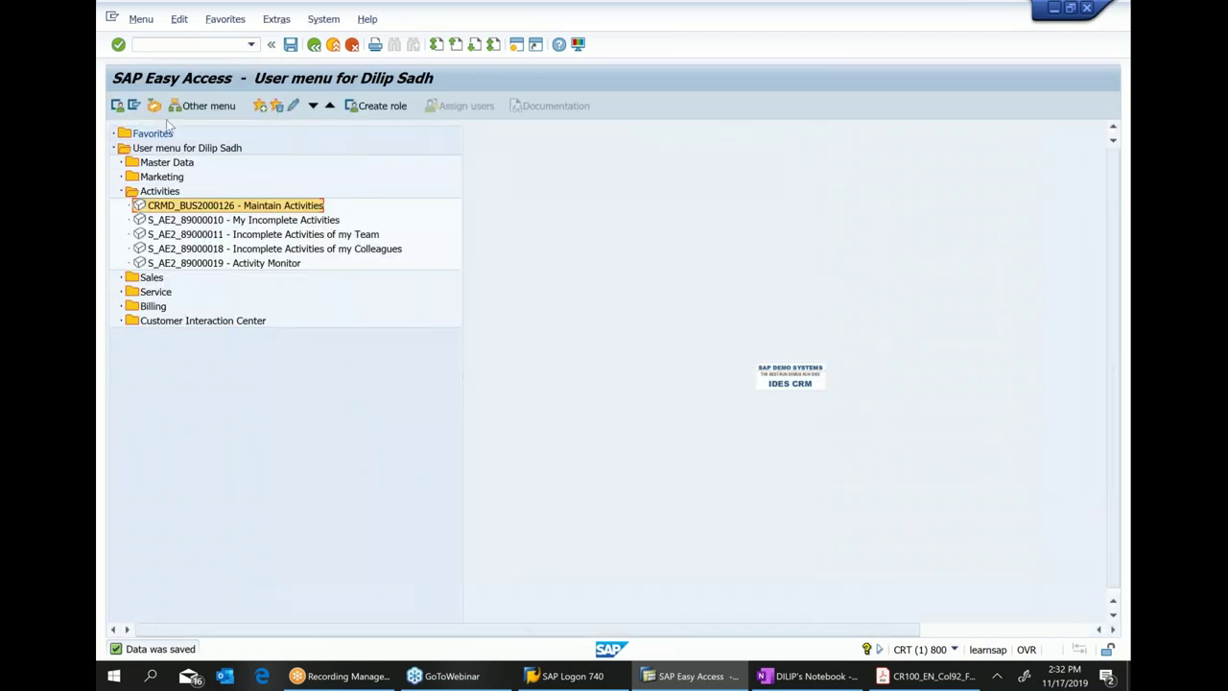
# Open Maintain Activities and start a new business activity with the ZA15 appointment type ending in 111619.
pyautogui.doubleClick(279, 207)
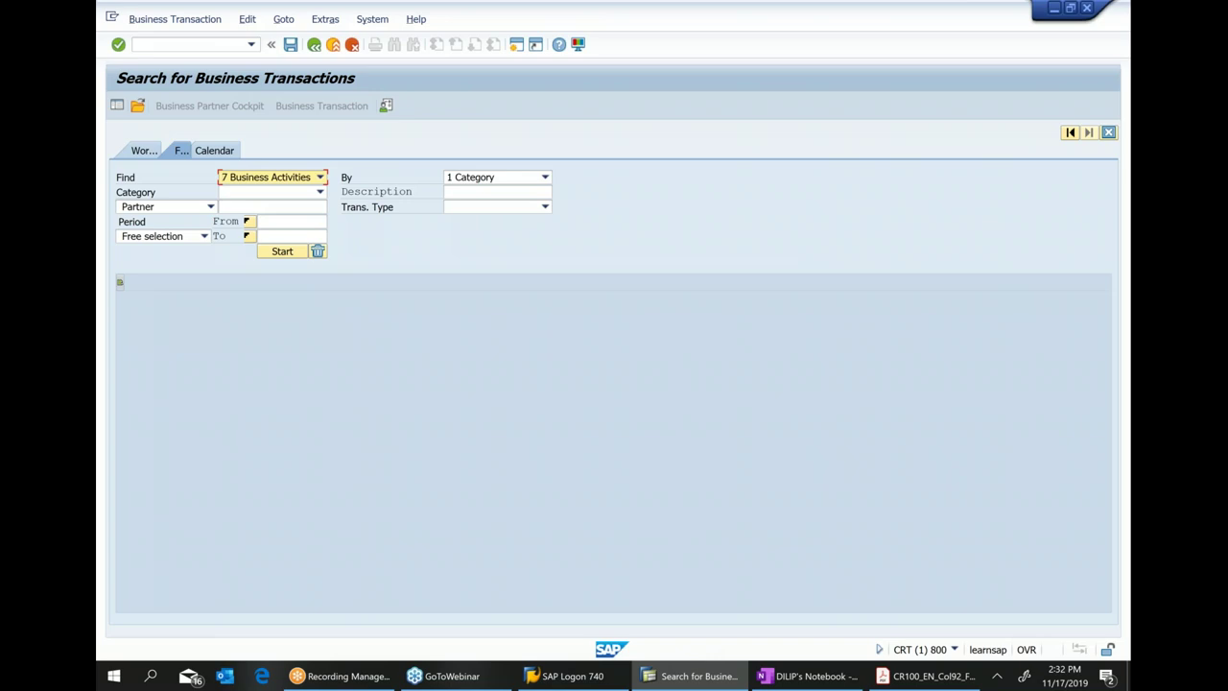
pyautogui.click(117, 106)
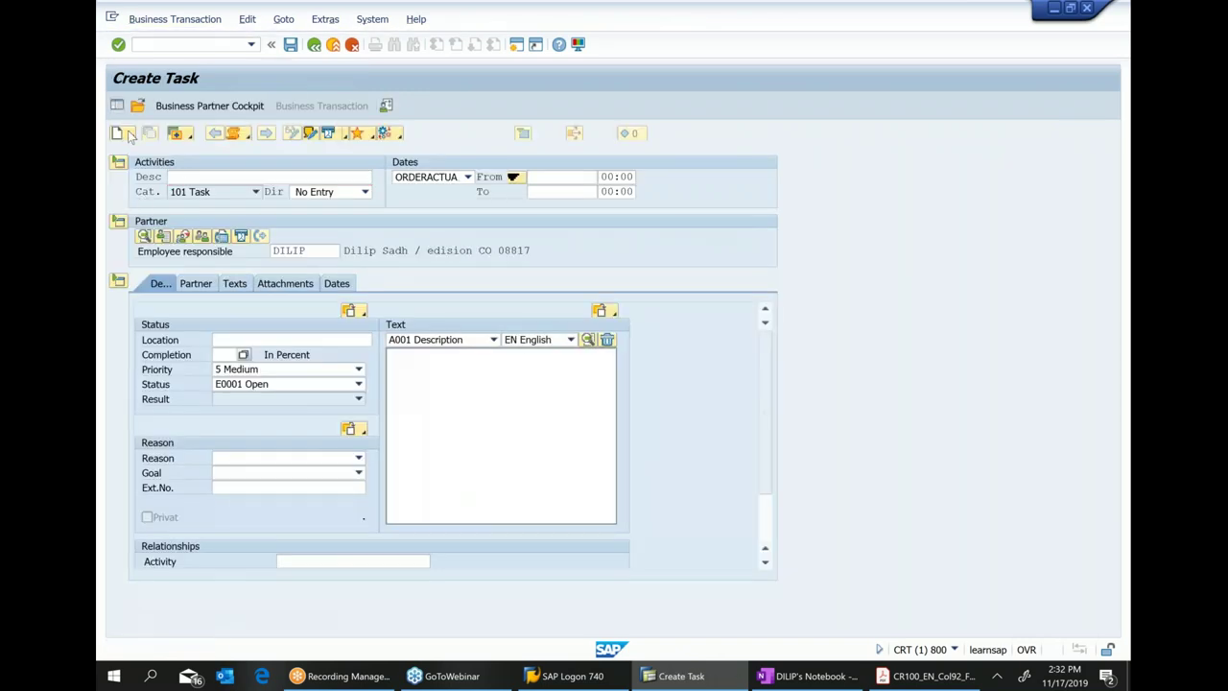
pyautogui.click(122, 132)
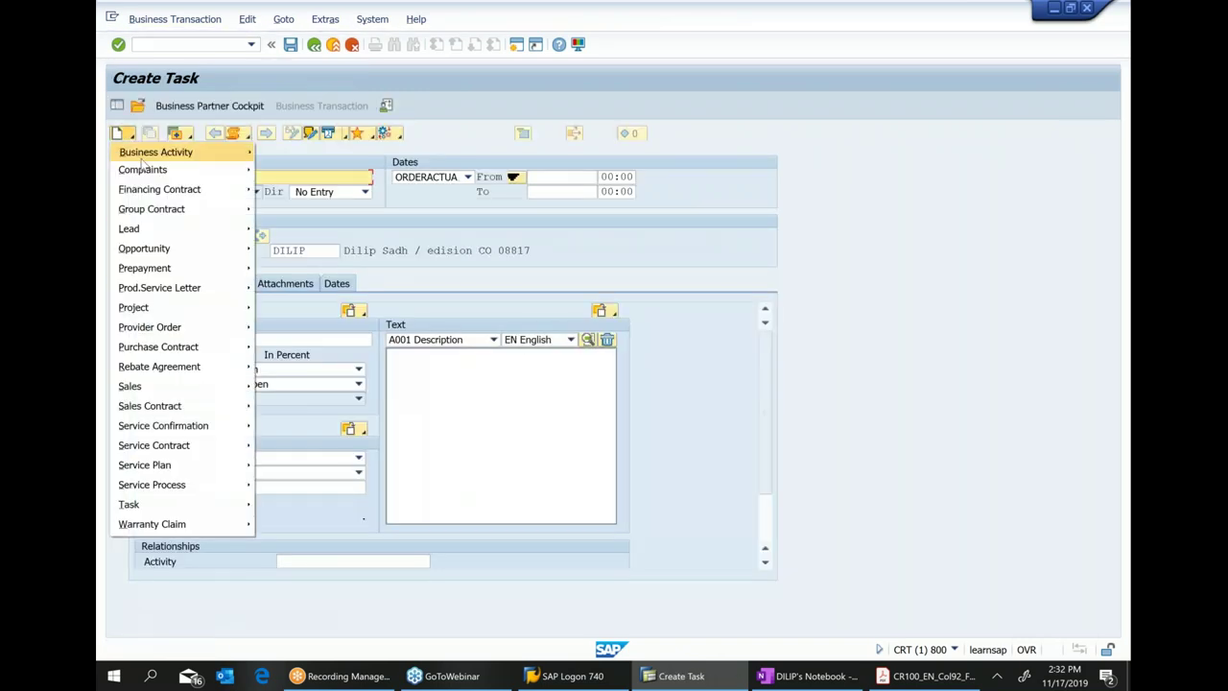
pyautogui.moveTo(141, 159)
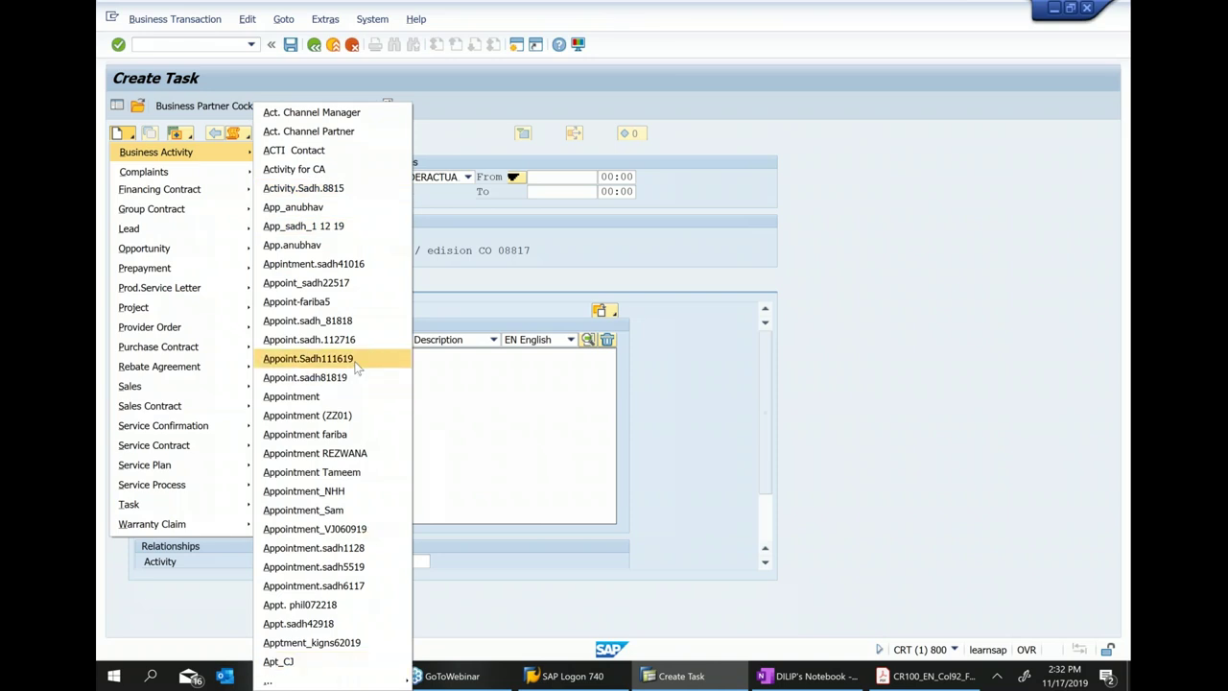
pyautogui.click(317, 357)
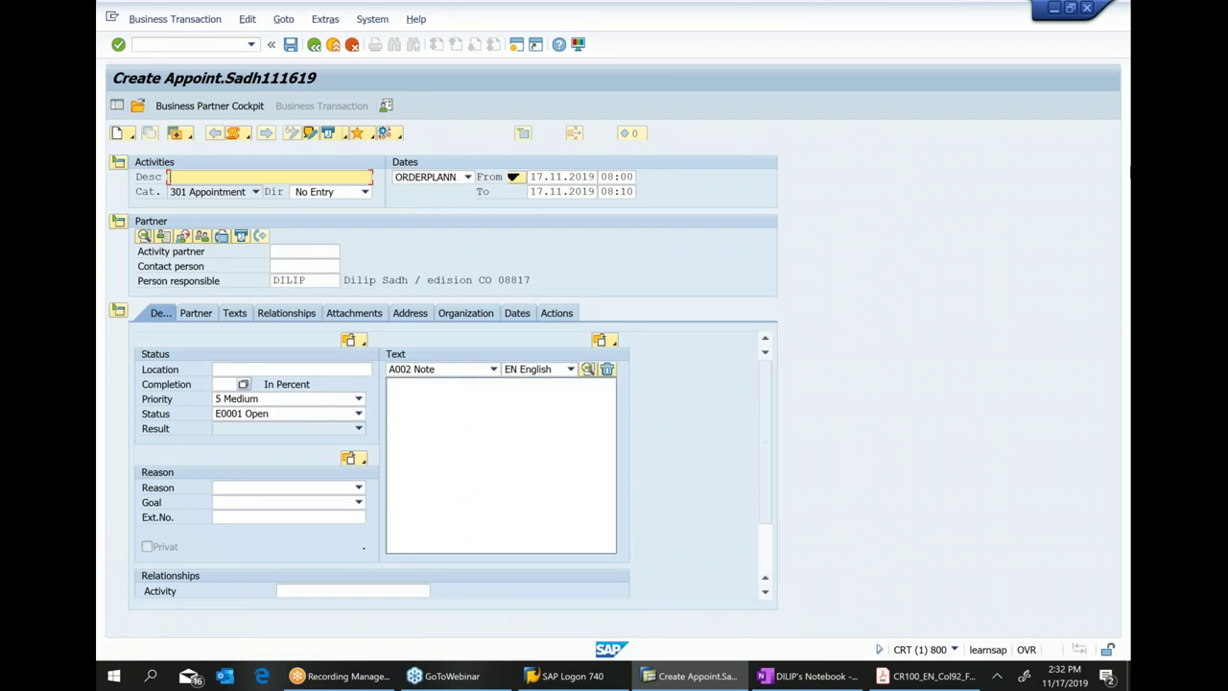
# Set the new appointment's description to "Customer Appointment".
pyautogui.click(287, 178)
pyautogui.press('Down')
pyautogui.press('Down')
pyautogui.press('Down')
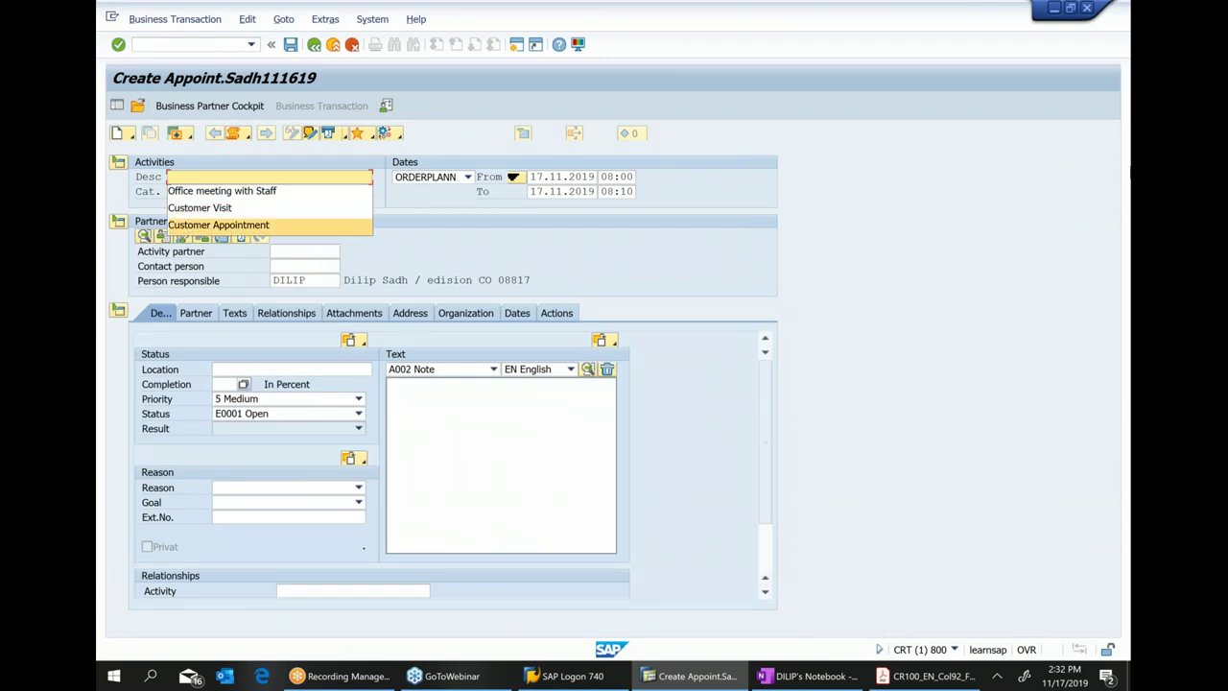
pyautogui.press('Return')
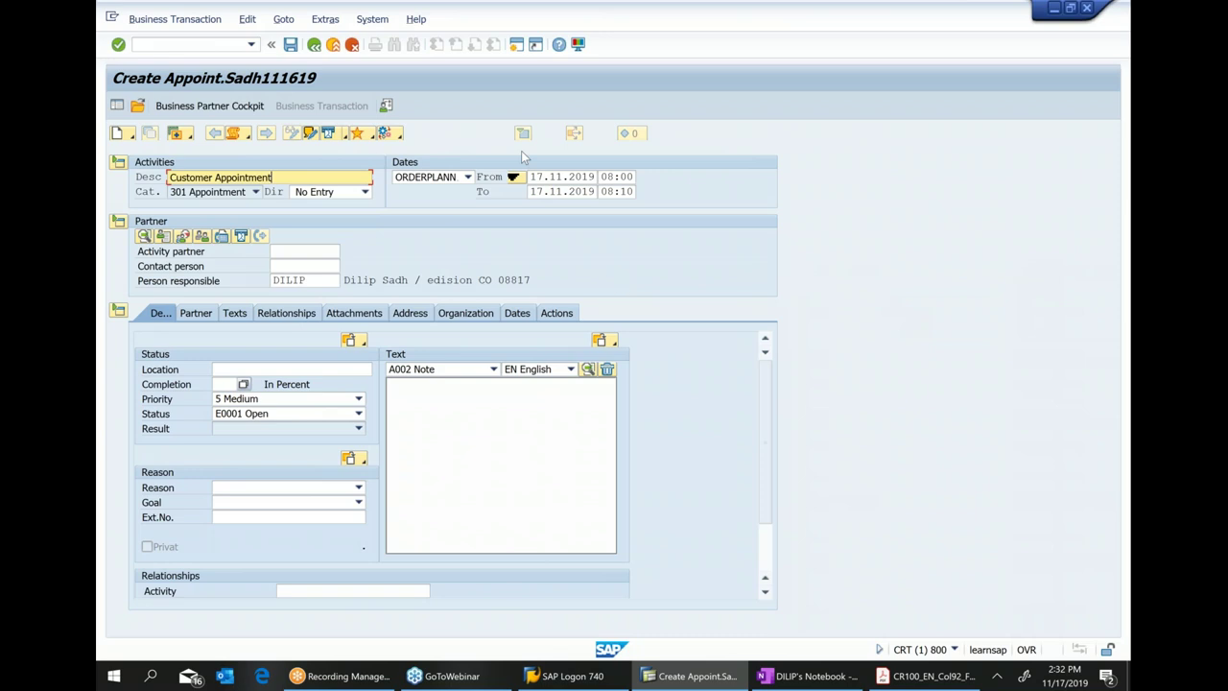
# Enter 10MegaStore's customer number as the activity partner and save the appointment.
pyautogui.click(307, 252)
pyautogui.write('300034')
pyautogui.press('Return')
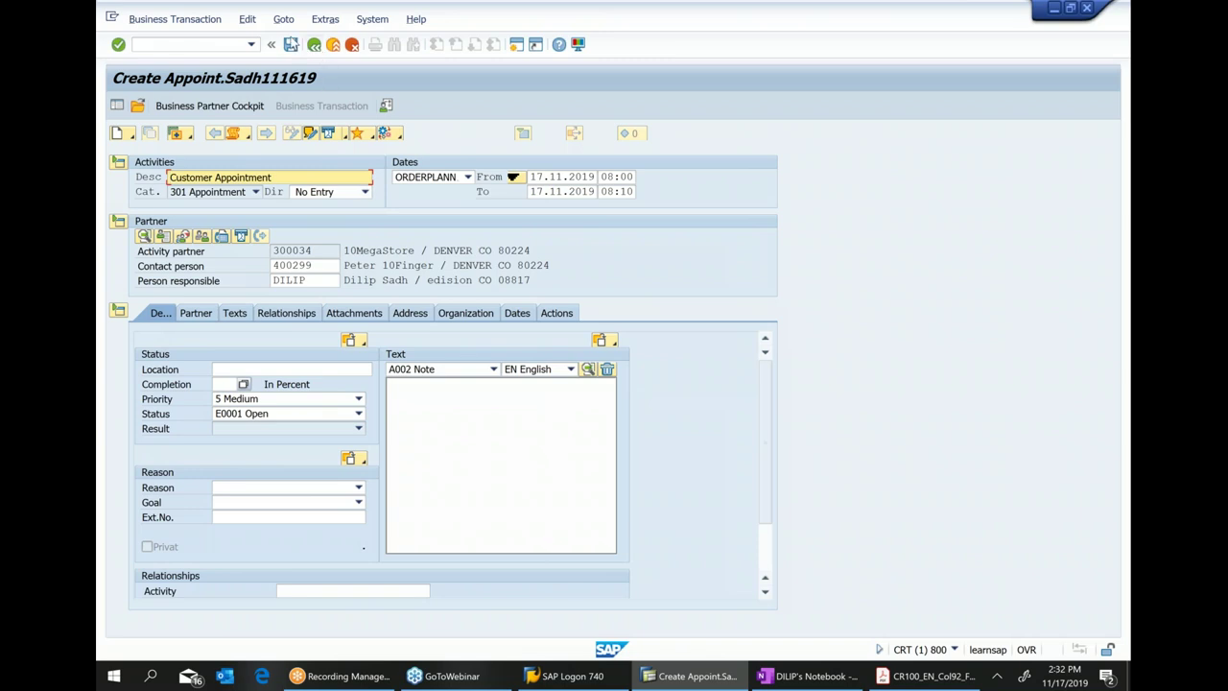
pyautogui.click(291, 44)
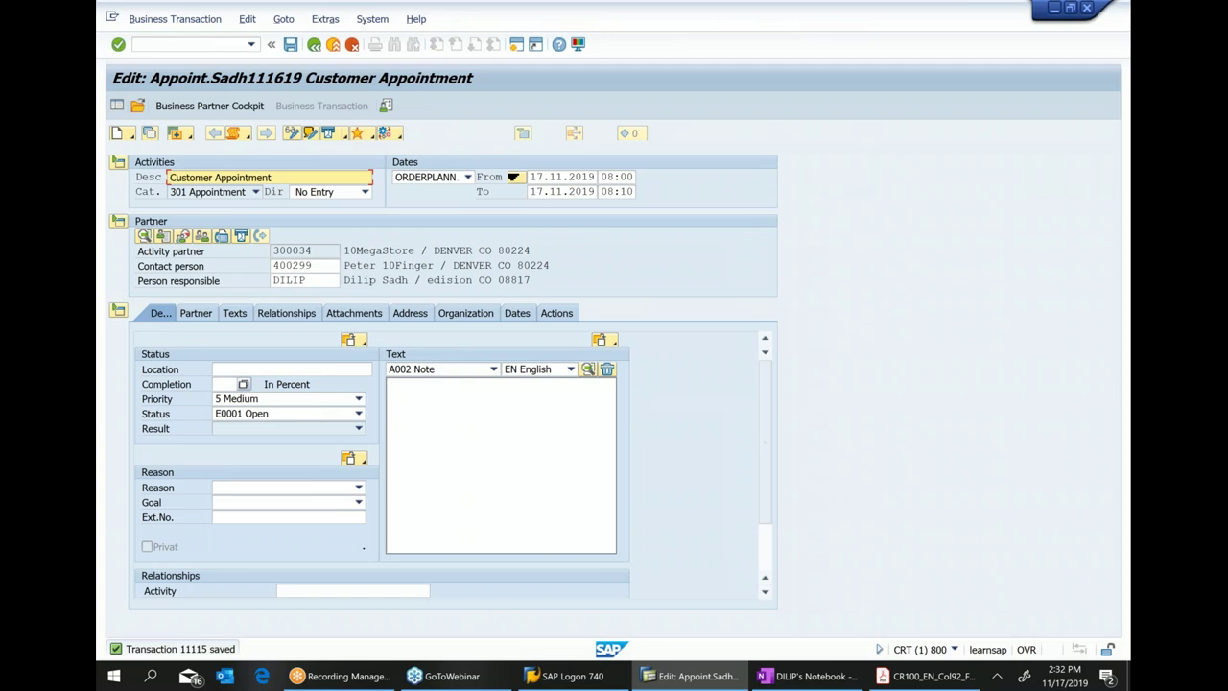
# Switch to the OneNote class notes and bold "vity doc type...ZA15" in the "Config a new Activity doc type" sub-bullet.
pyautogui.click(810, 675)
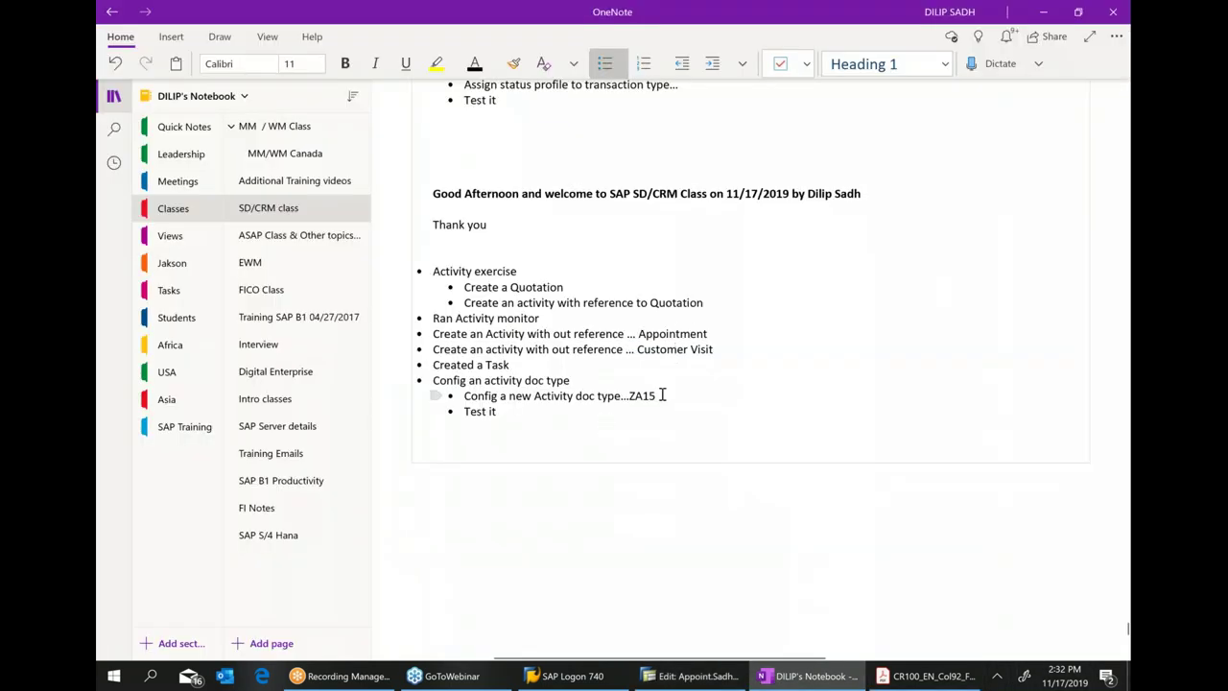
pyautogui.moveTo(660, 396); pyautogui.dragTo(555, 401)
pyautogui.click(604, 374)
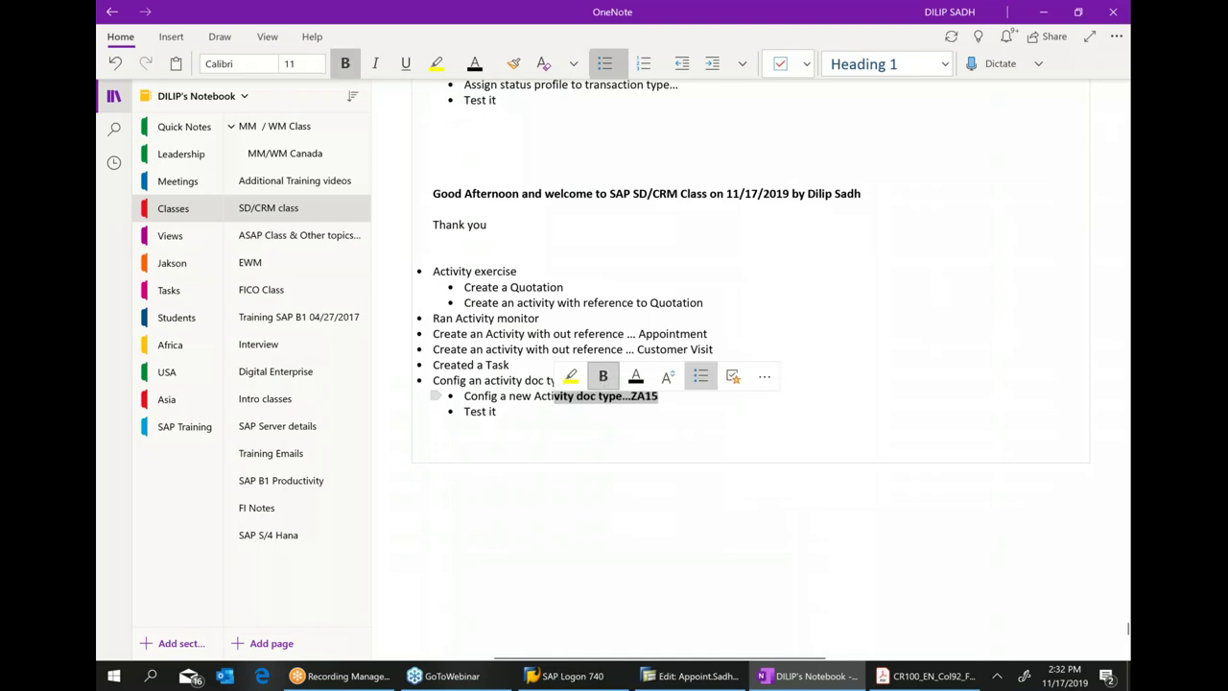
# End the bullet list below "Test it" and add the line "10 mnts break.".
pyautogui.click(987, 477)
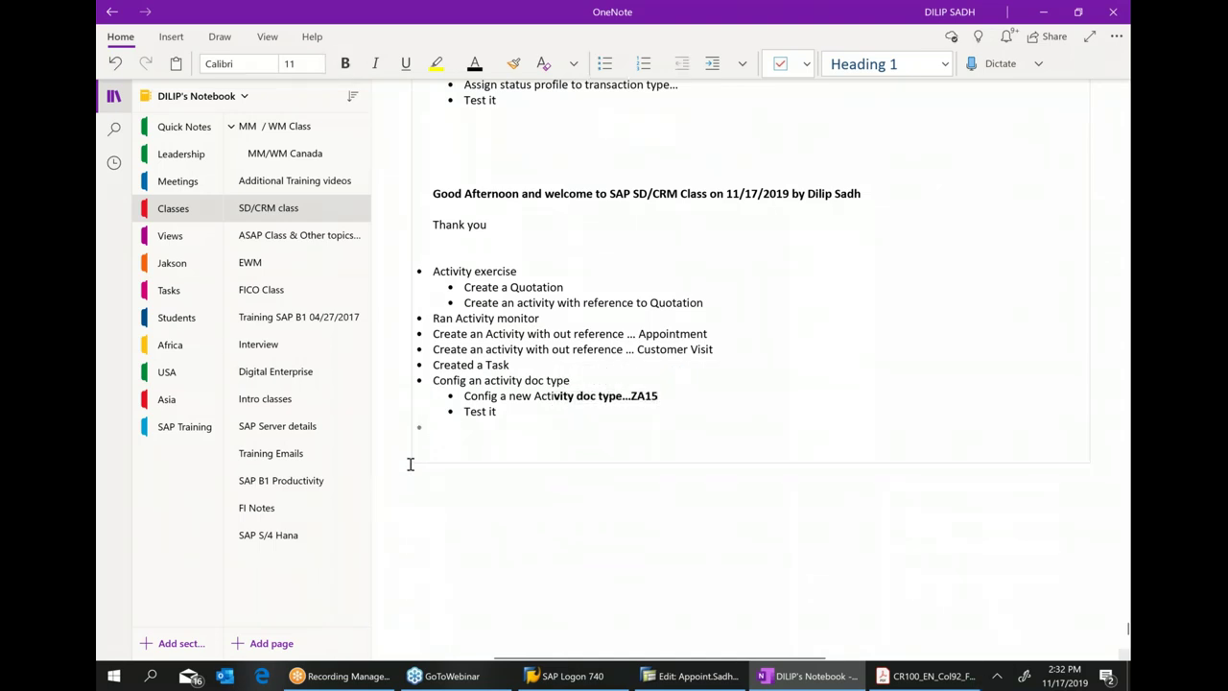
pyautogui.press('BackSpace')
pyautogui.press('Return')
pyautogui.write('10 mnts break.')
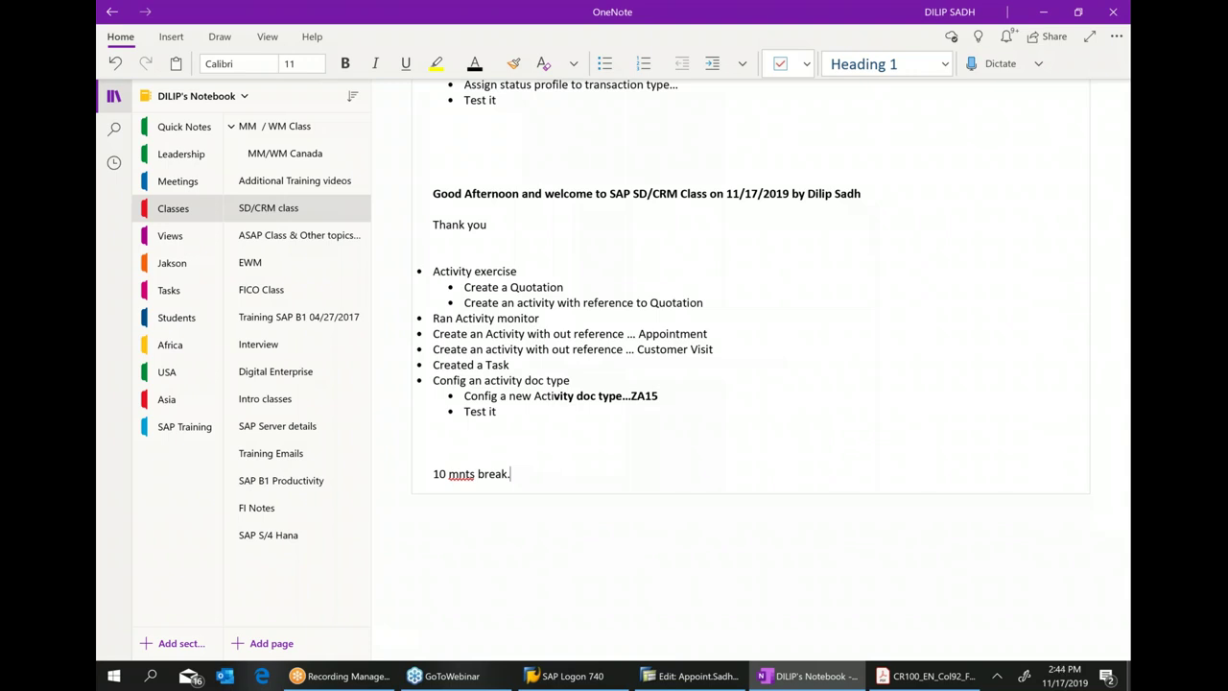
# Switch to the CR100 PDF in Acrobat Reader and page forward from Exercise 20 to Unit 7, Partner Processing.
pyautogui.click(945, 678)
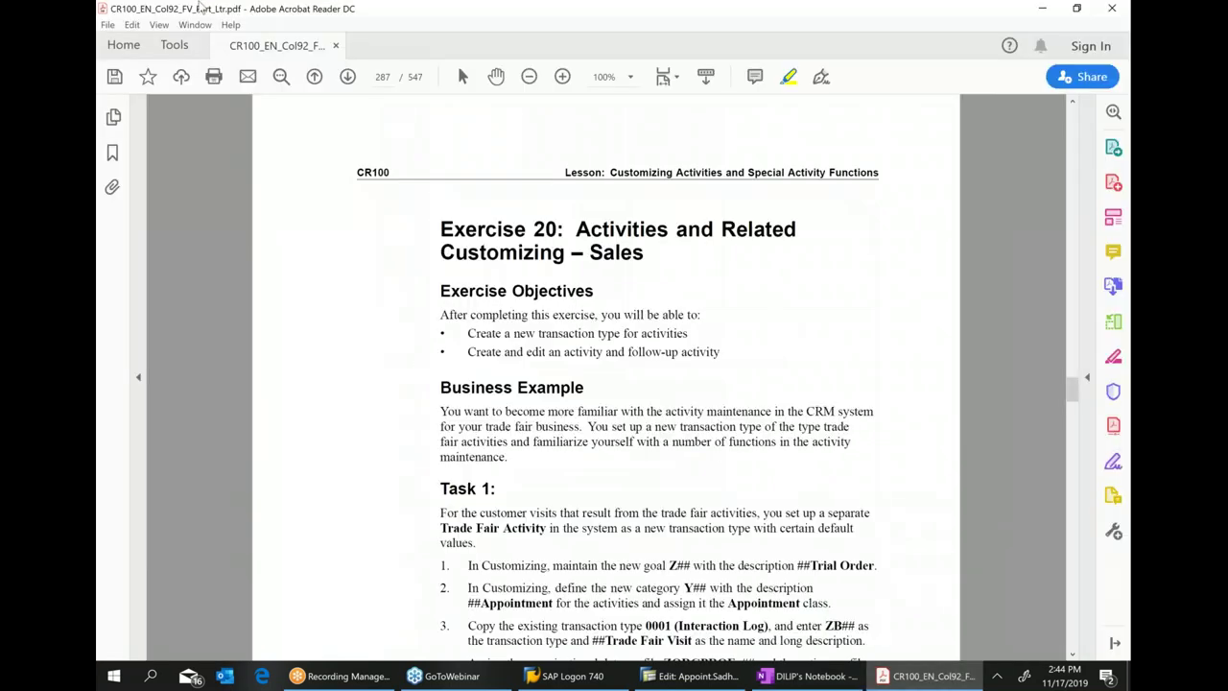
pyautogui.click(346, 80)
pyautogui.click(346, 80)
pyautogui.click(347, 80)
pyautogui.click(346, 81)
pyautogui.click(346, 81)
pyautogui.click(346, 80)
pyautogui.click(346, 81)
pyautogui.click(347, 80)
pyautogui.click(347, 80)
pyautogui.click(346, 80)
pyautogui.click(346, 81)
pyautogui.click(346, 81)
pyautogui.click(346, 80)
pyautogui.click(347, 81)
pyautogui.click(346, 81)
pyautogui.click(346, 81)
pyautogui.click(347, 80)
pyautogui.click(346, 80)
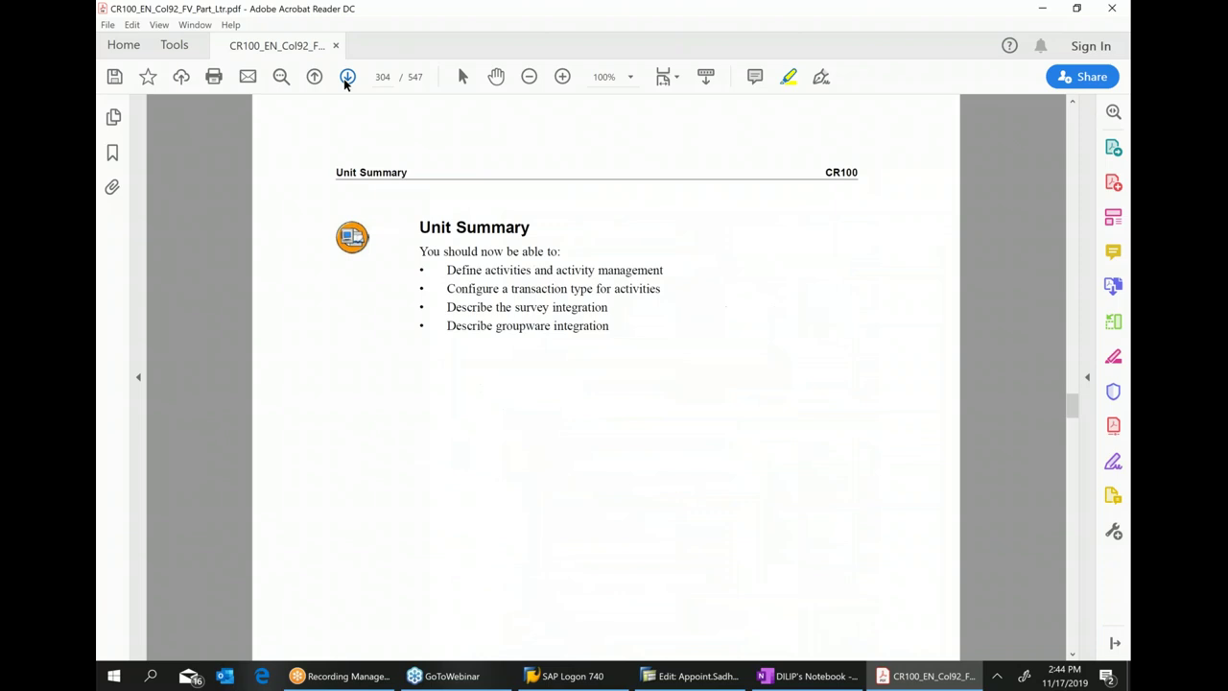
pyautogui.click(347, 80)
pyautogui.click(346, 81)
pyautogui.click(346, 81)
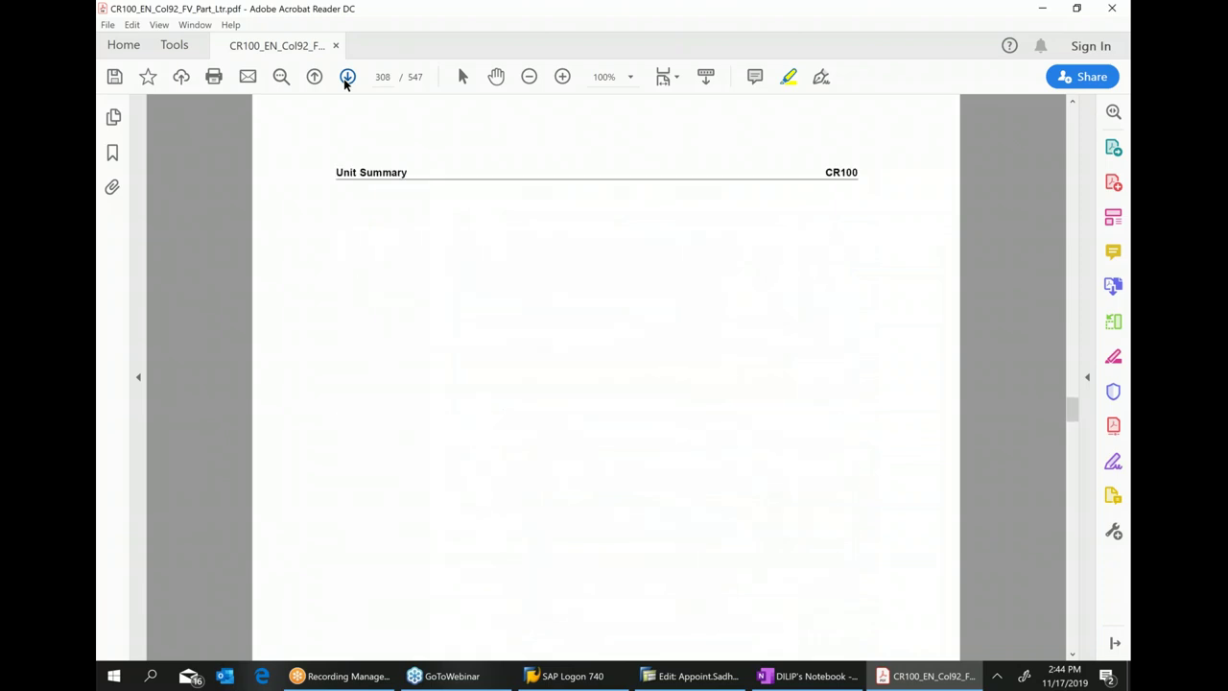
pyautogui.click(346, 80)
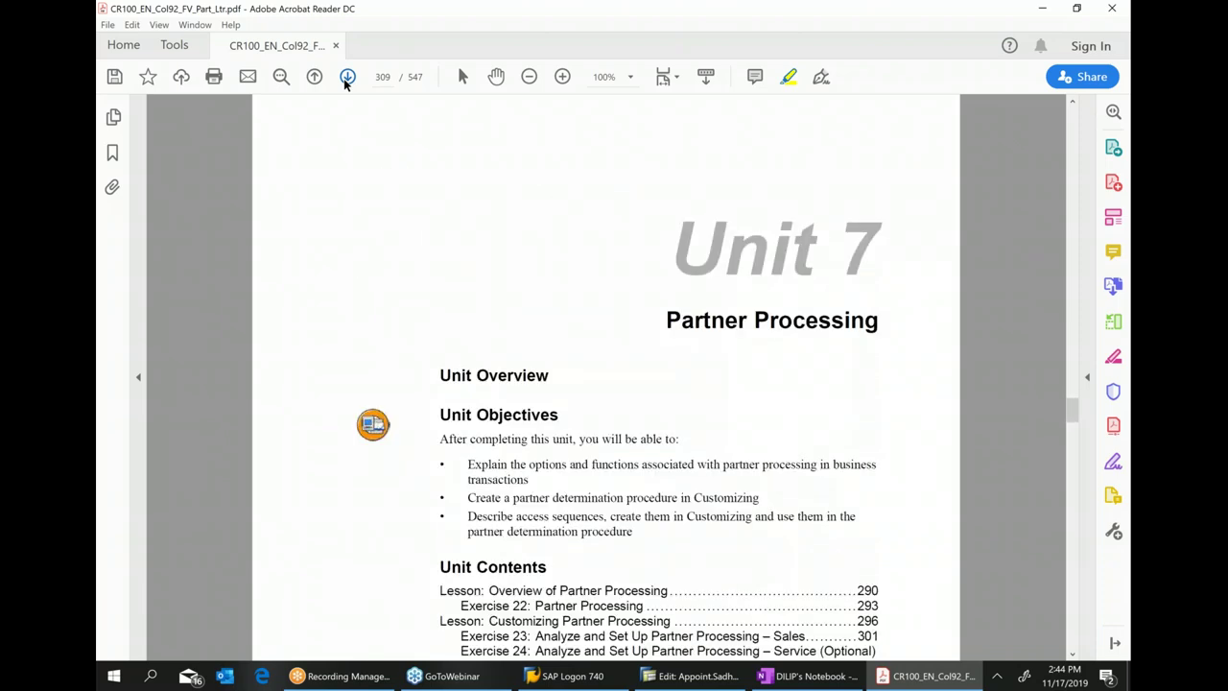
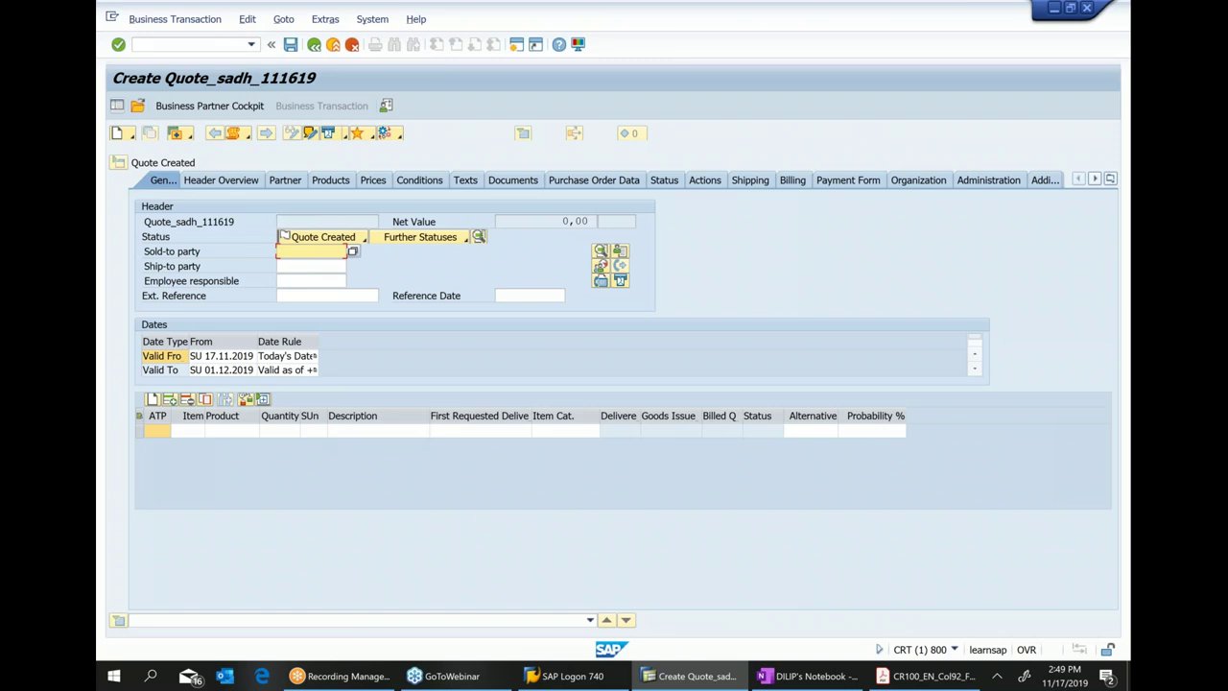
# Fill the new quotation's header with 10MegaStore's customer number as sold-to party, external reference 1234 and reference date 02.11.2019.
pyautogui.write('300034')
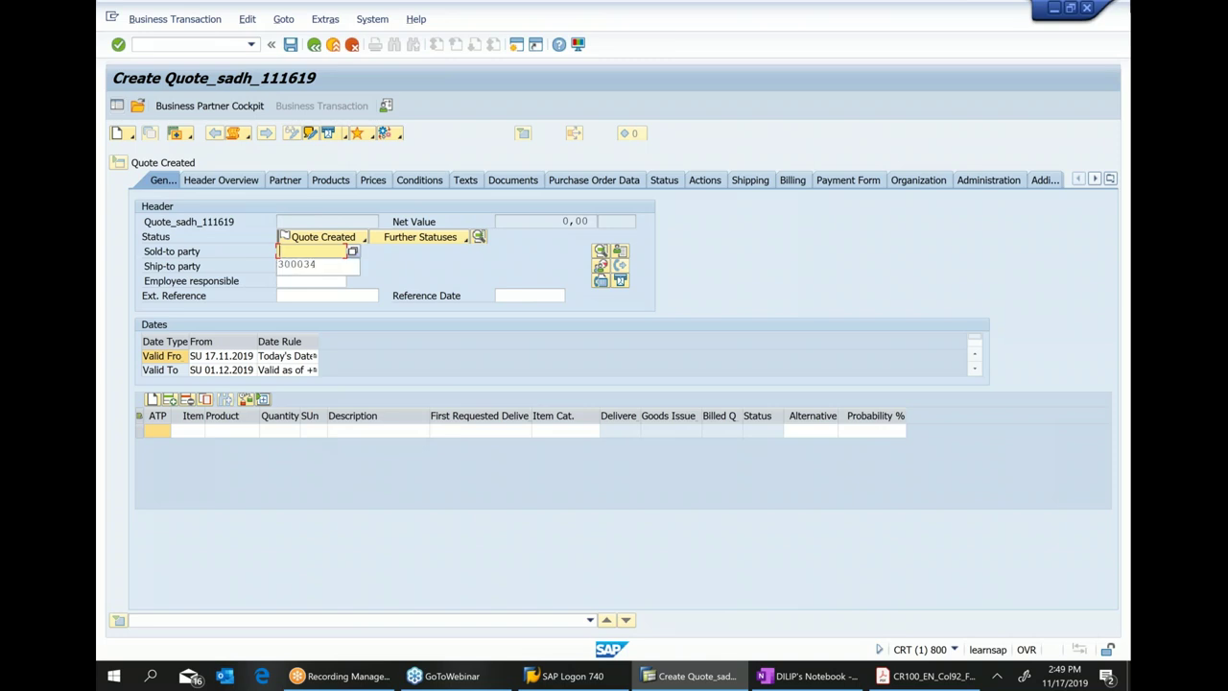
pyautogui.press('Return')
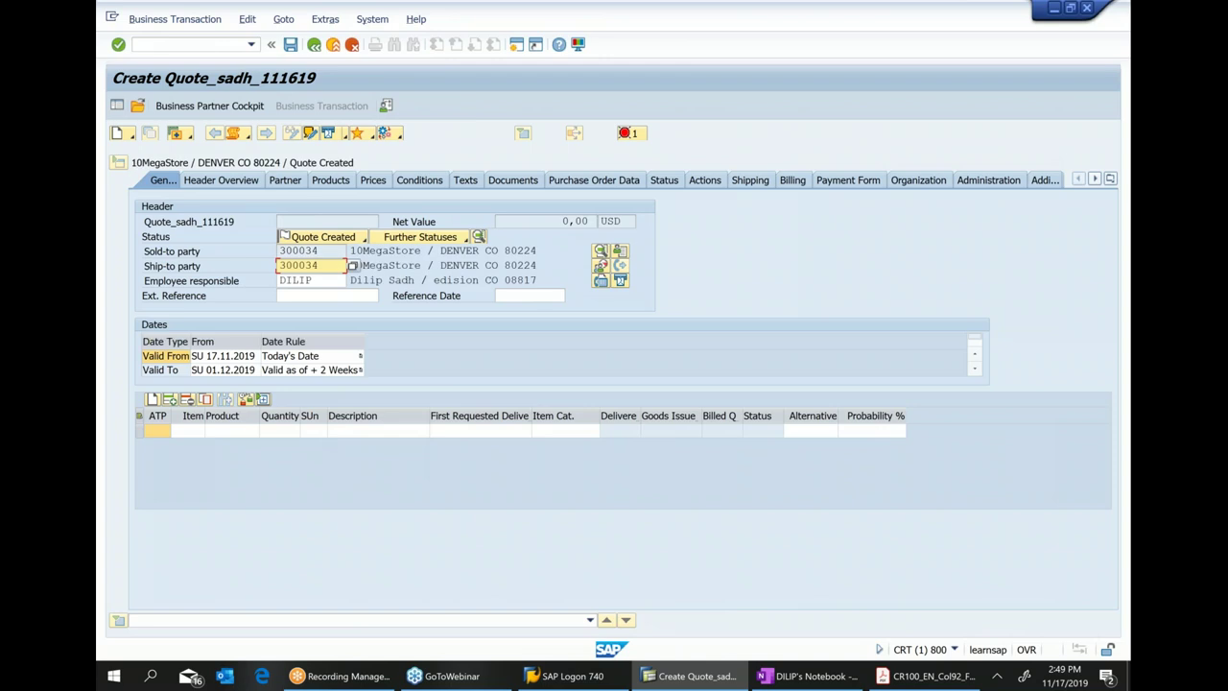
pyautogui.click(307, 298)
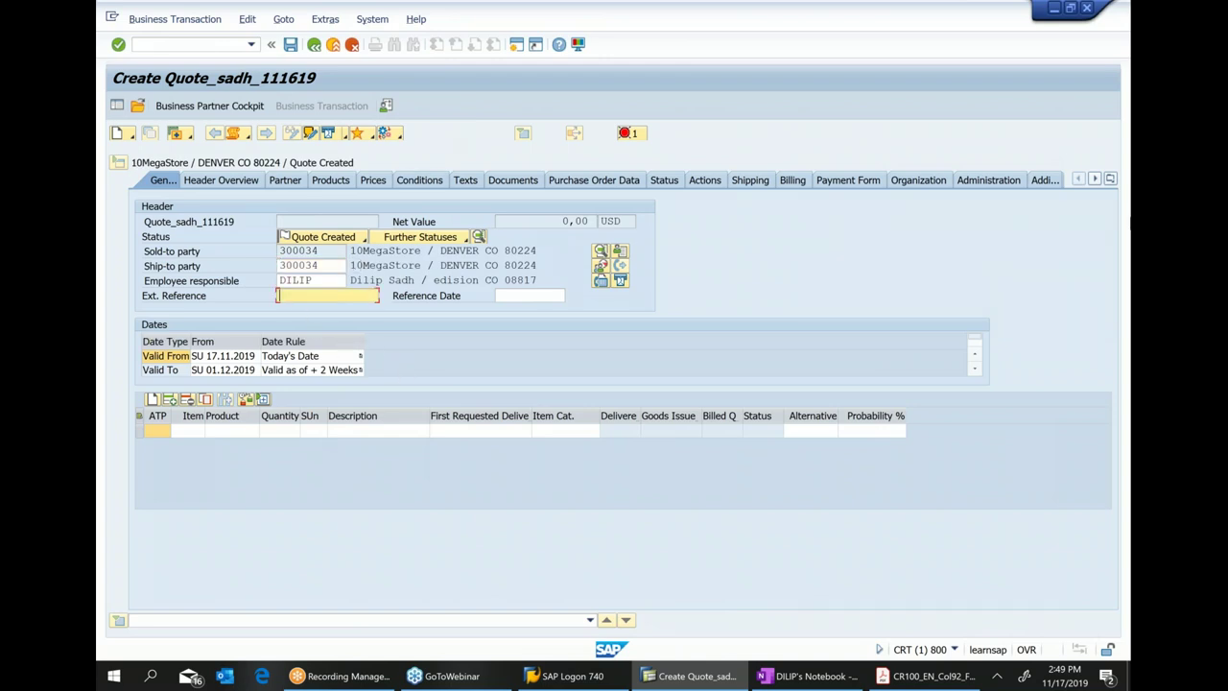
pyautogui.press('Down')
pyautogui.press('Return')
pyautogui.press('Tab')
pyautogui.press('Down')
pyautogui.press('Return')
pyautogui.press('Return')
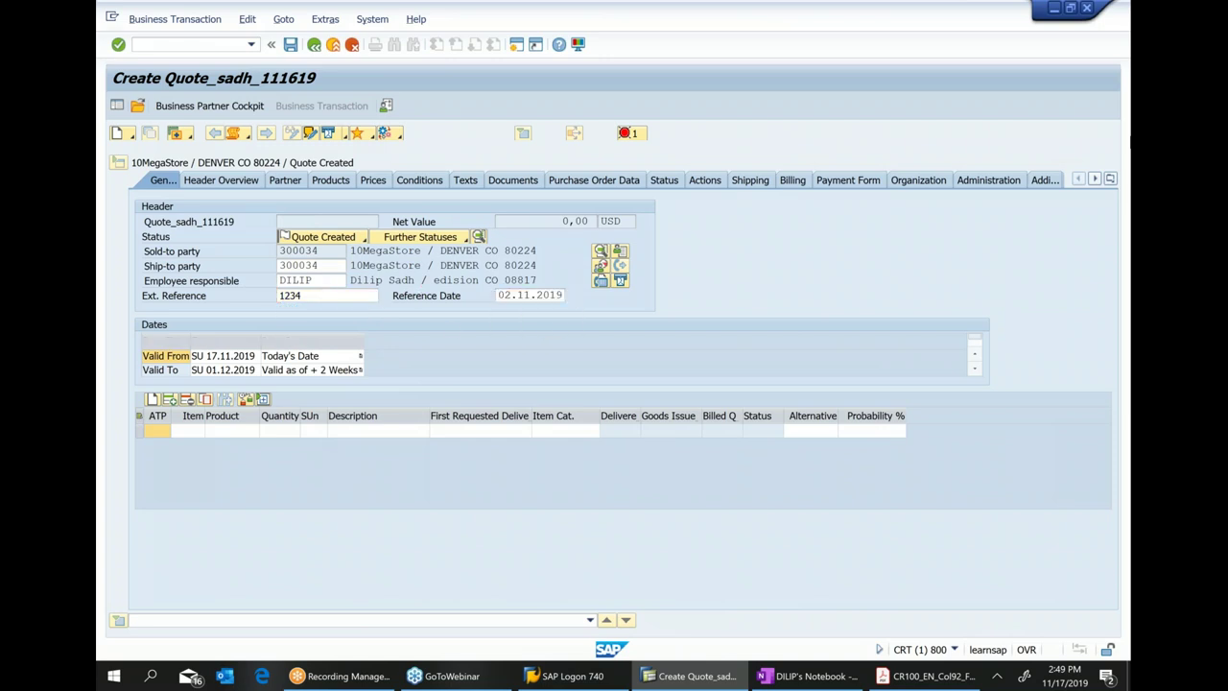
# Check the quotation's error log and add the instructor to its partners with the function 00000012 Sales employee.
pyautogui.click(292, 185)
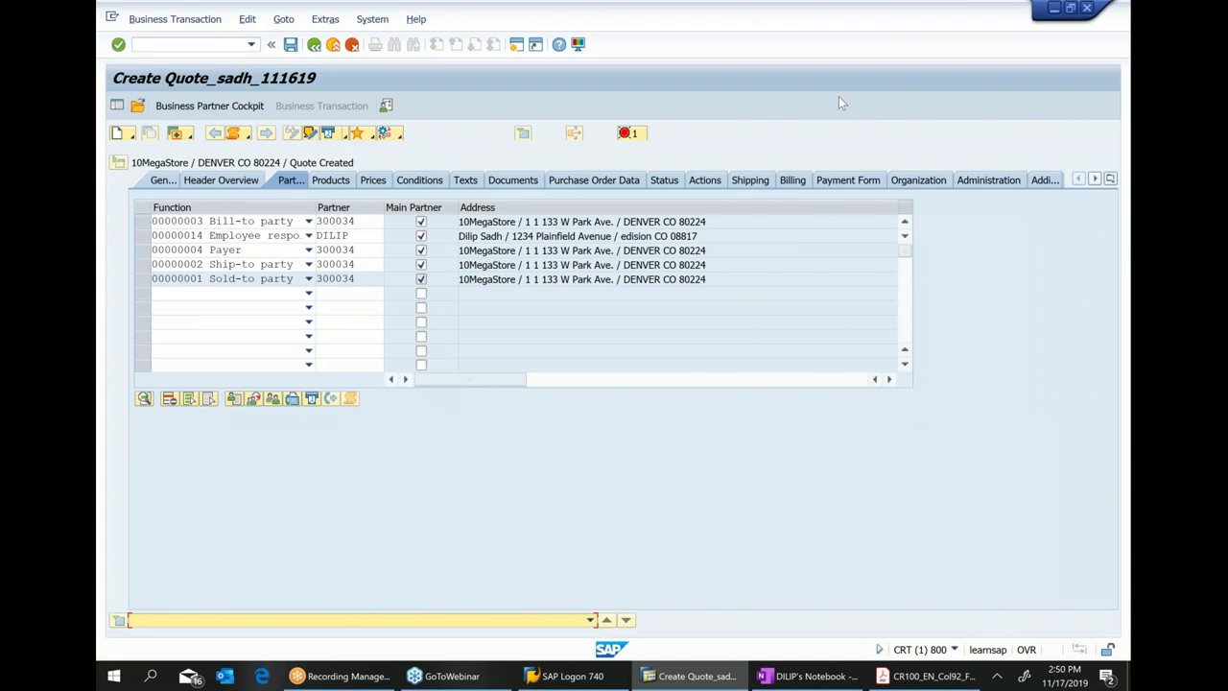
pyautogui.click(630, 133)
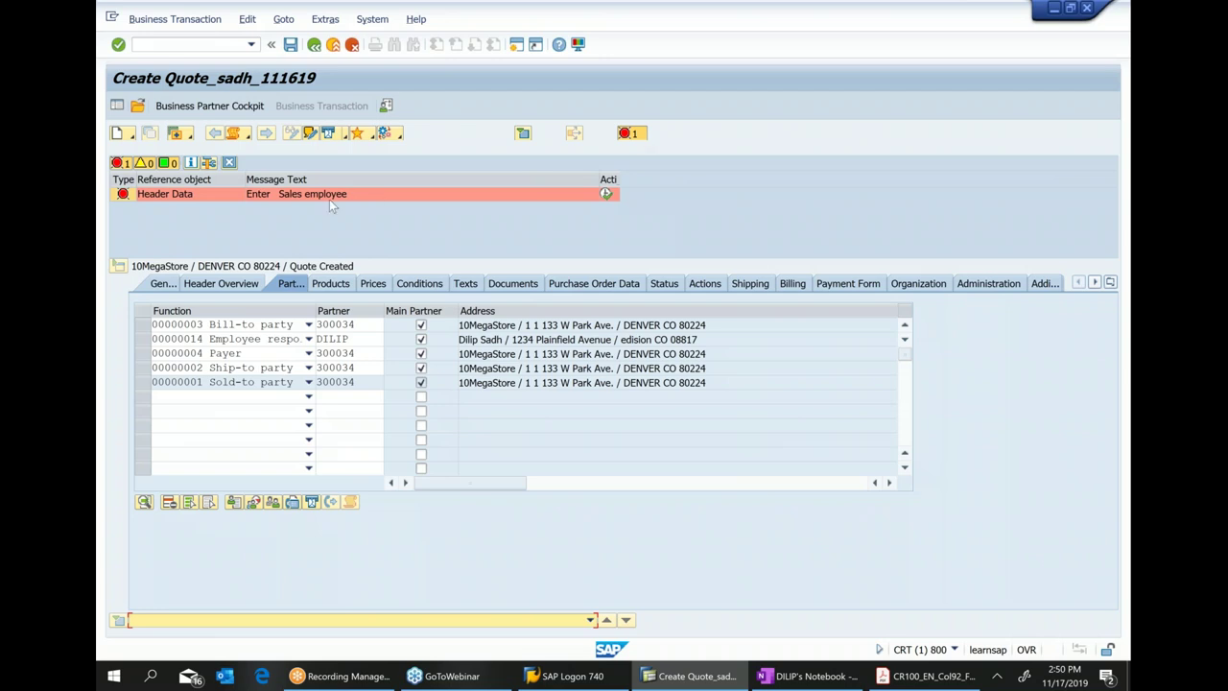
pyautogui.click(308, 396)
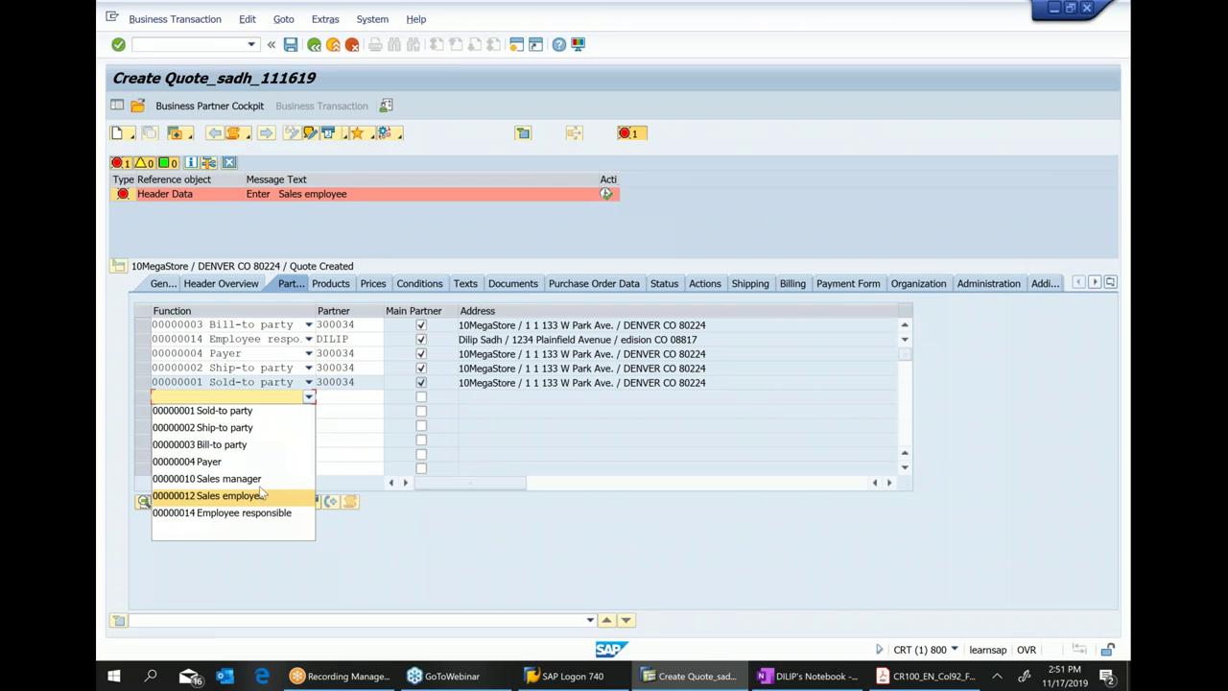
pyautogui.click(261, 496)
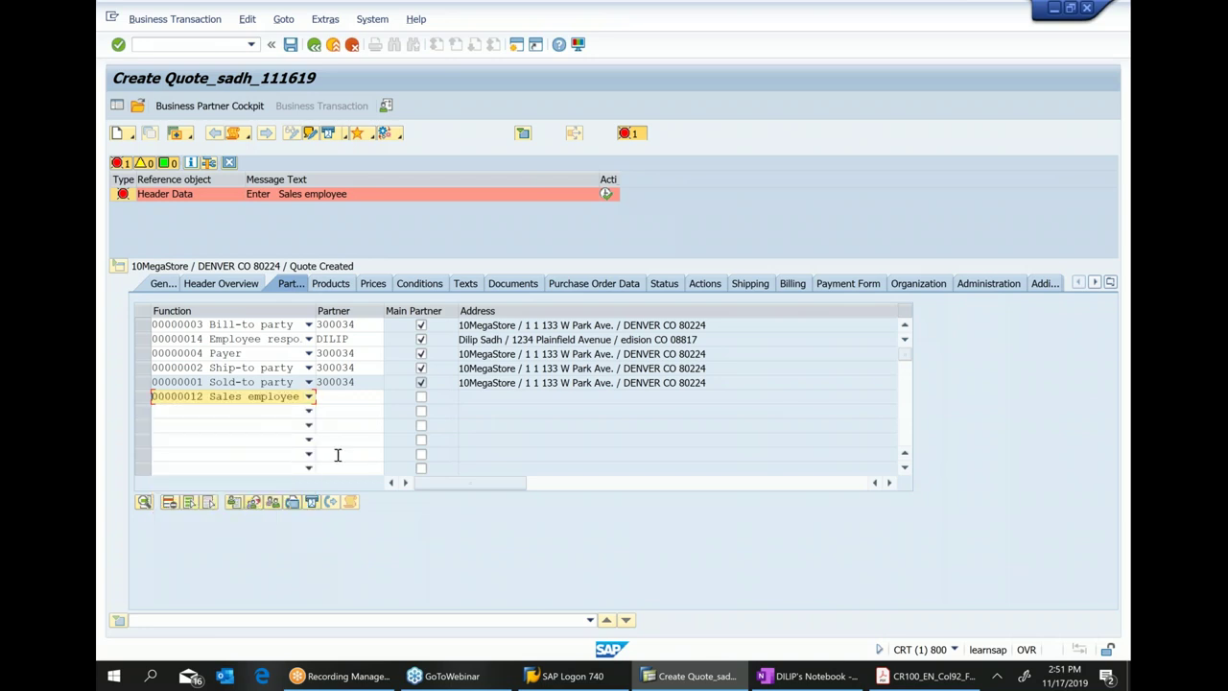
pyautogui.click(338, 396)
pyautogui.write('dili')
pyautogui.press('Return')
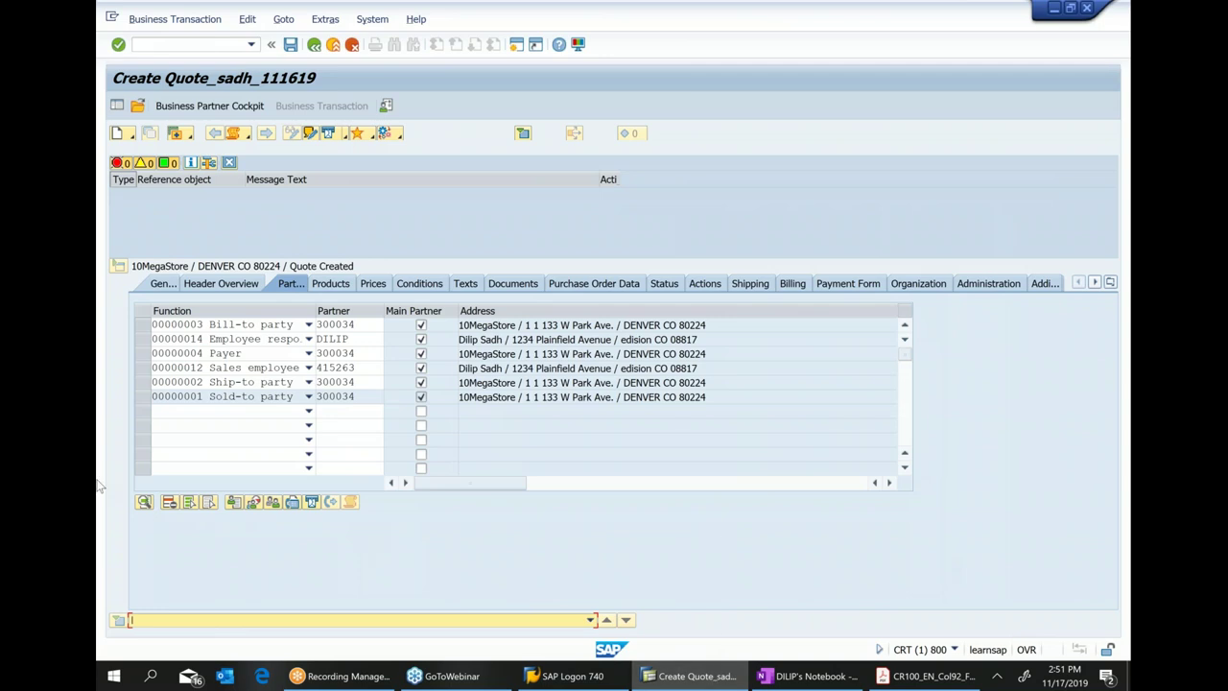
pyautogui.click(141, 397)
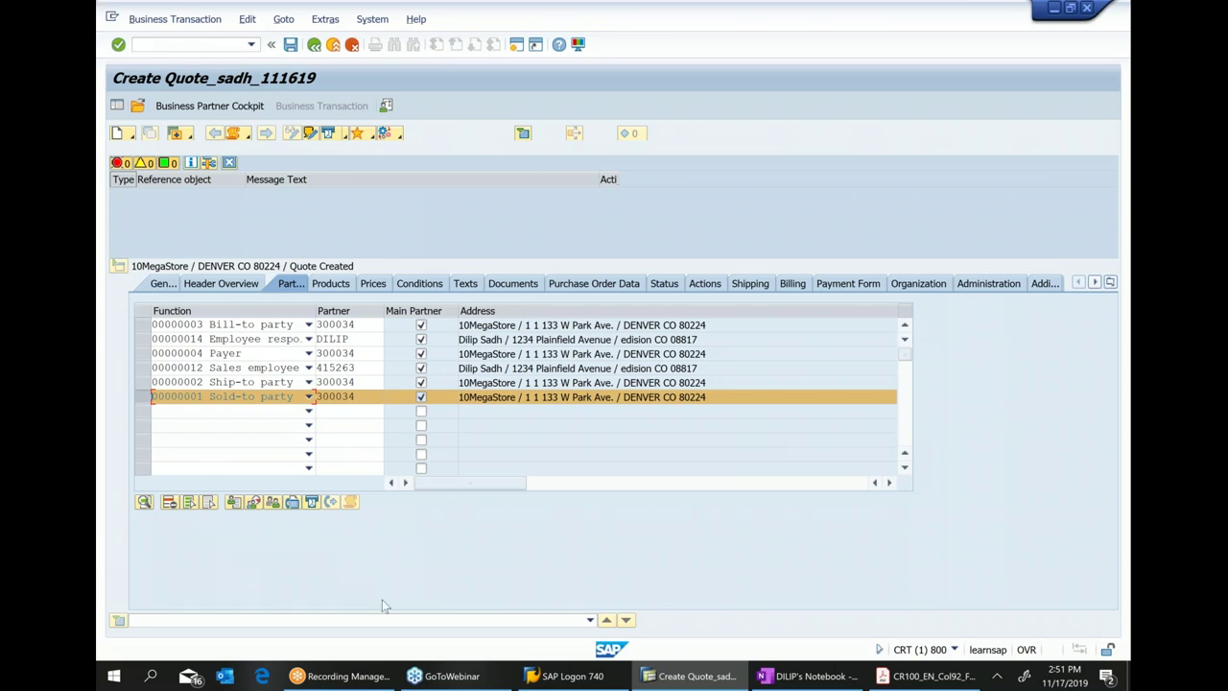
# Switch to the CR100 PDF and examine the partner determination overview and the definitions of partner function category, partner function, determination procedure and access sequence.
pyautogui.click(929, 675)
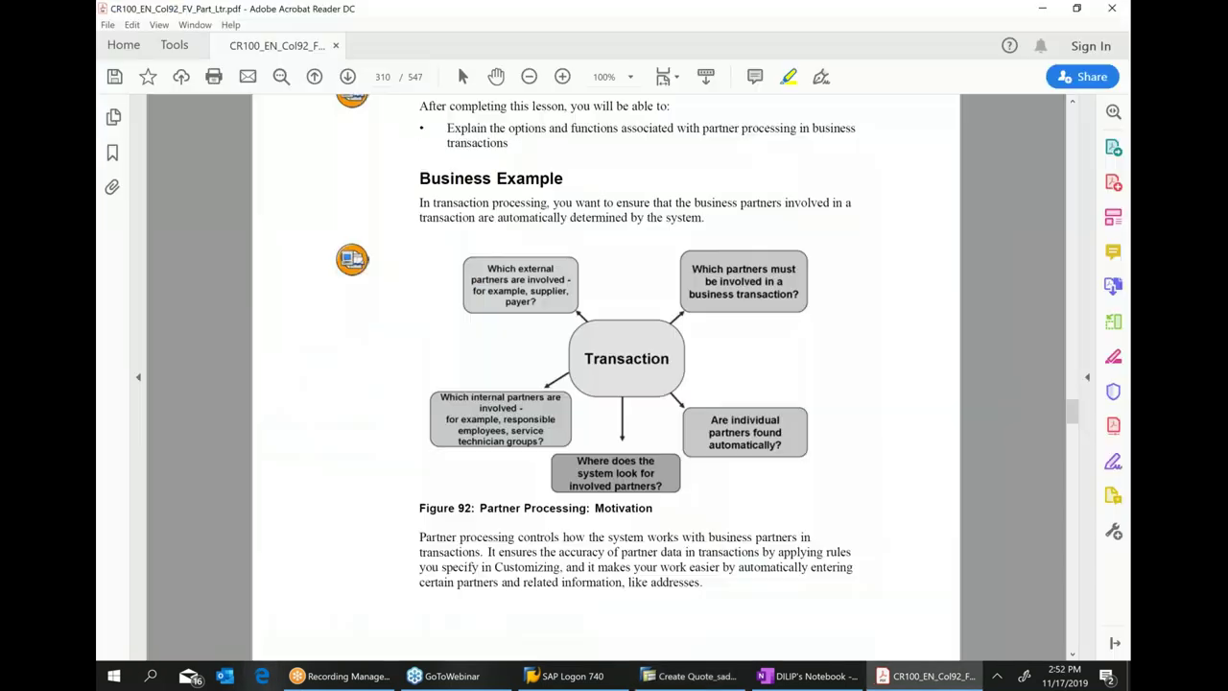
pyautogui.scroll(-10, 678, 302)
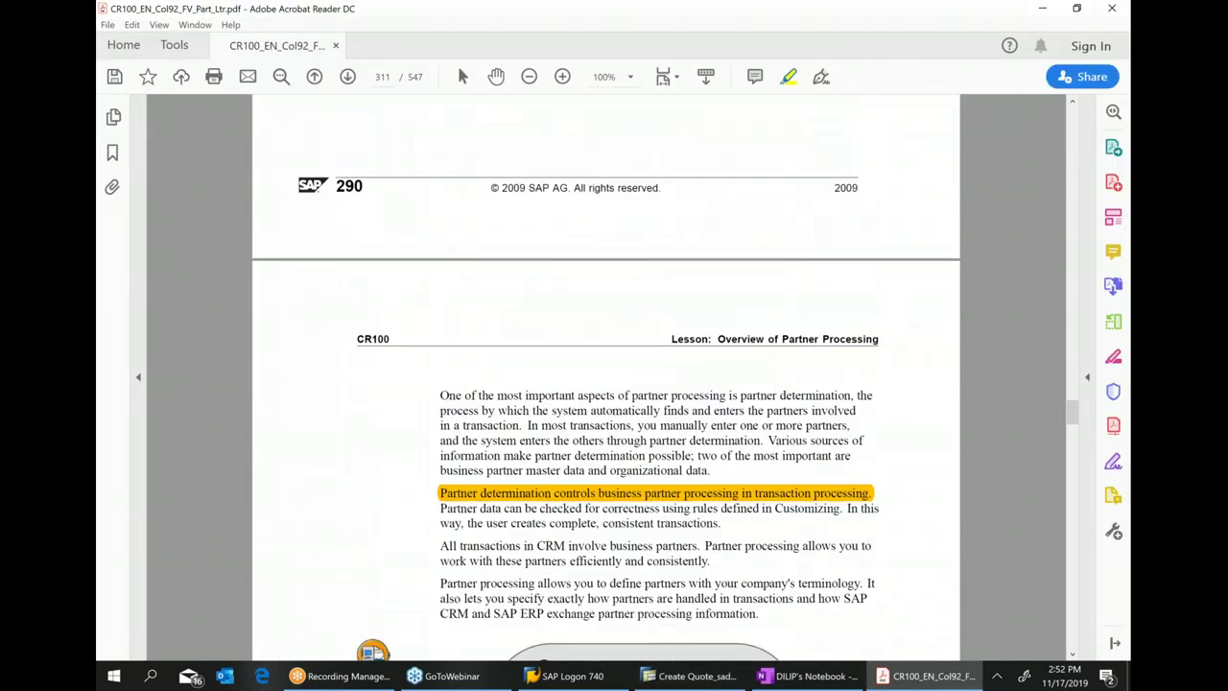
pyautogui.scroll(-2, 815, 441)
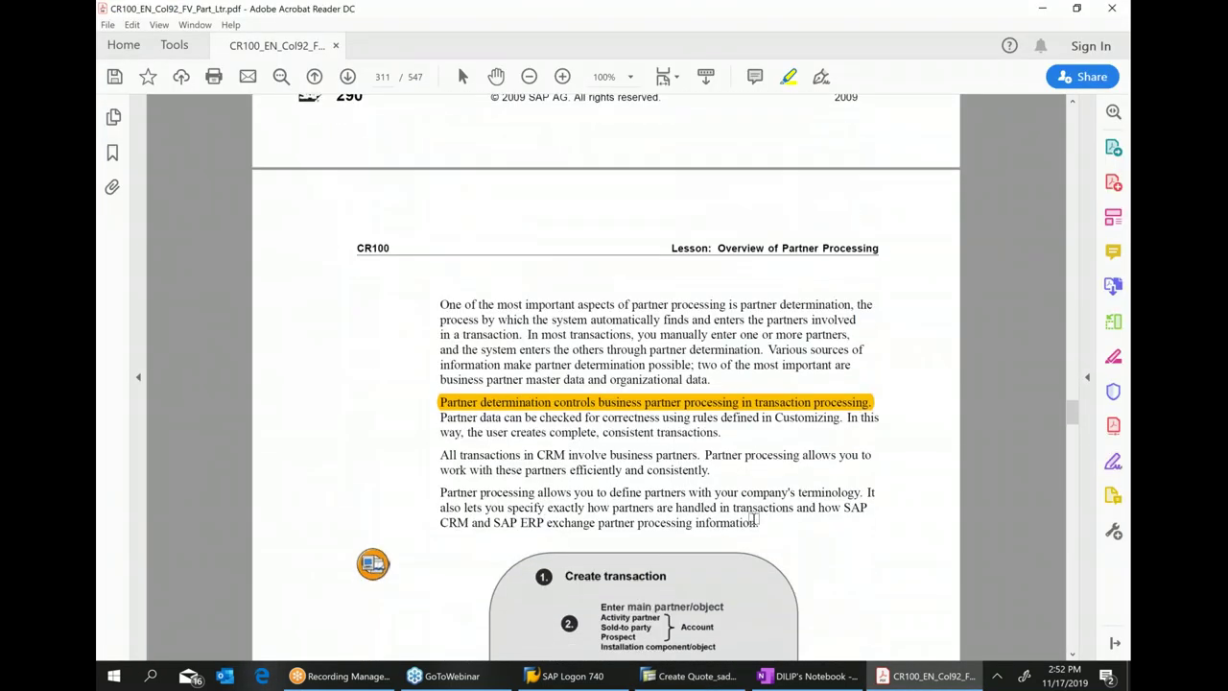
pyautogui.click(866, 403)
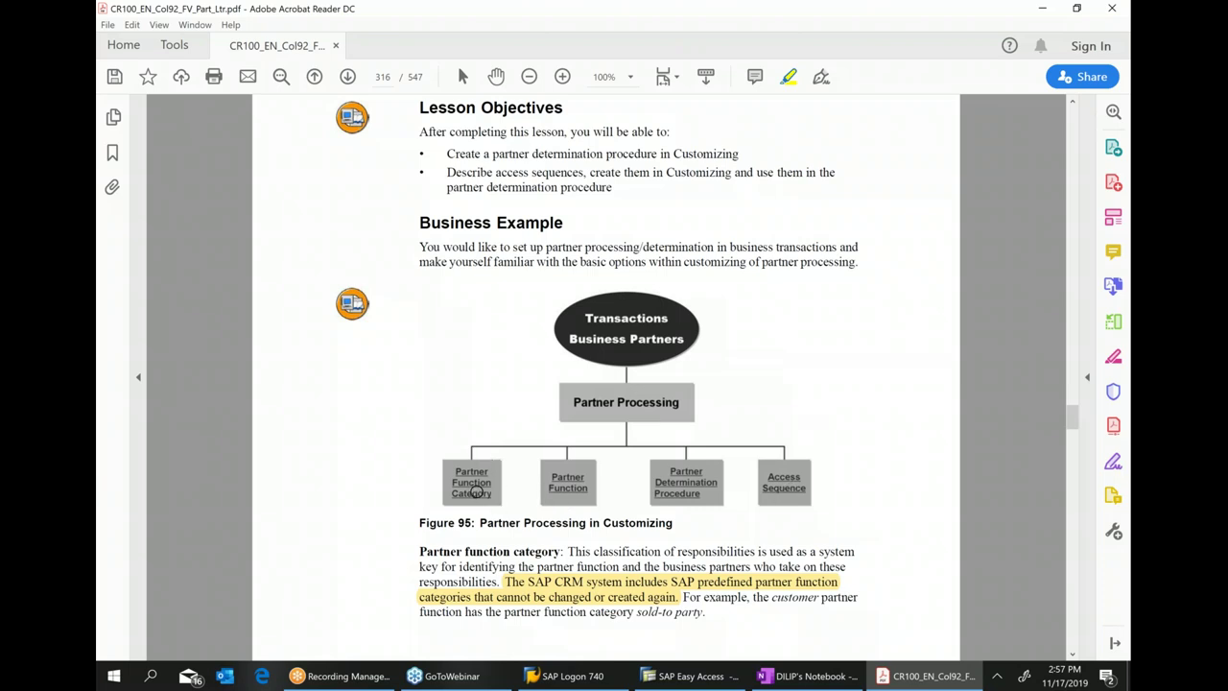
pyautogui.click(672, 597)
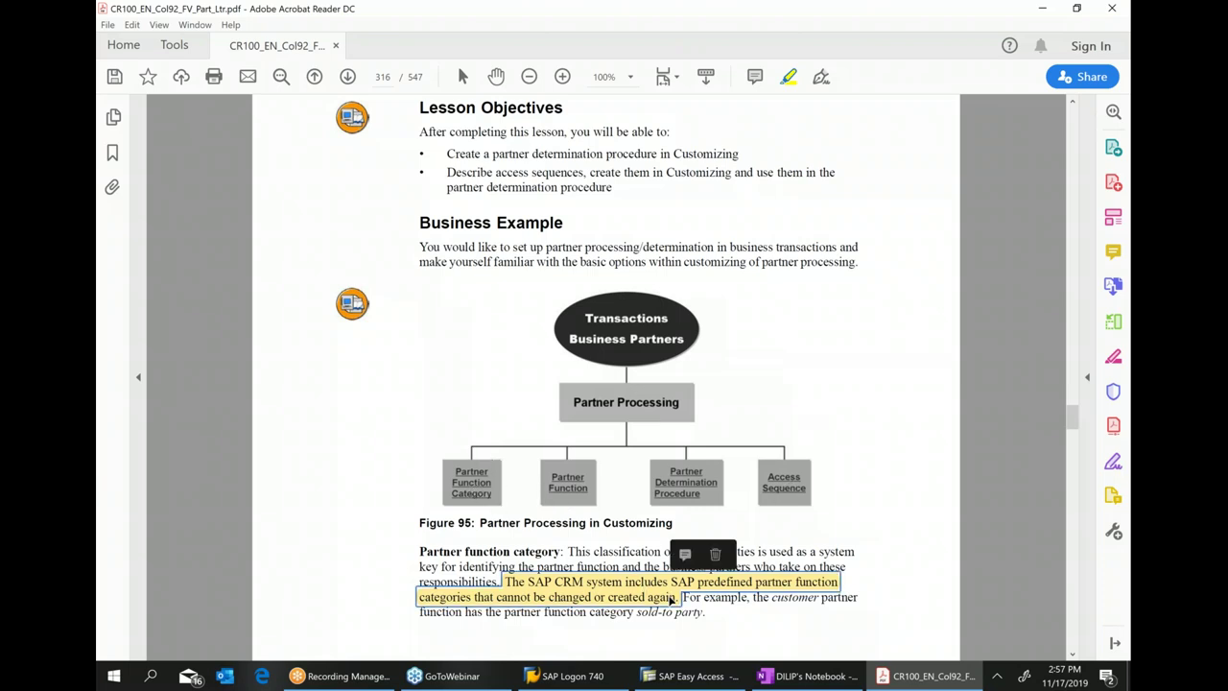
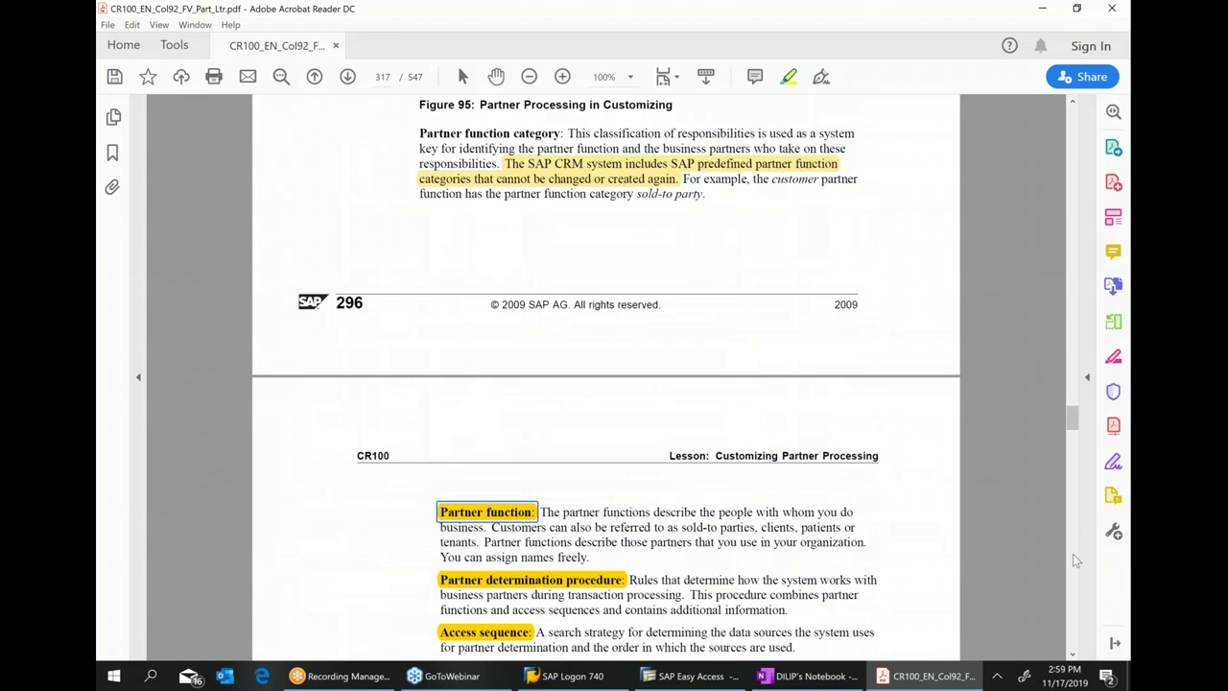
pyautogui.scroll(-1, 700, 499)
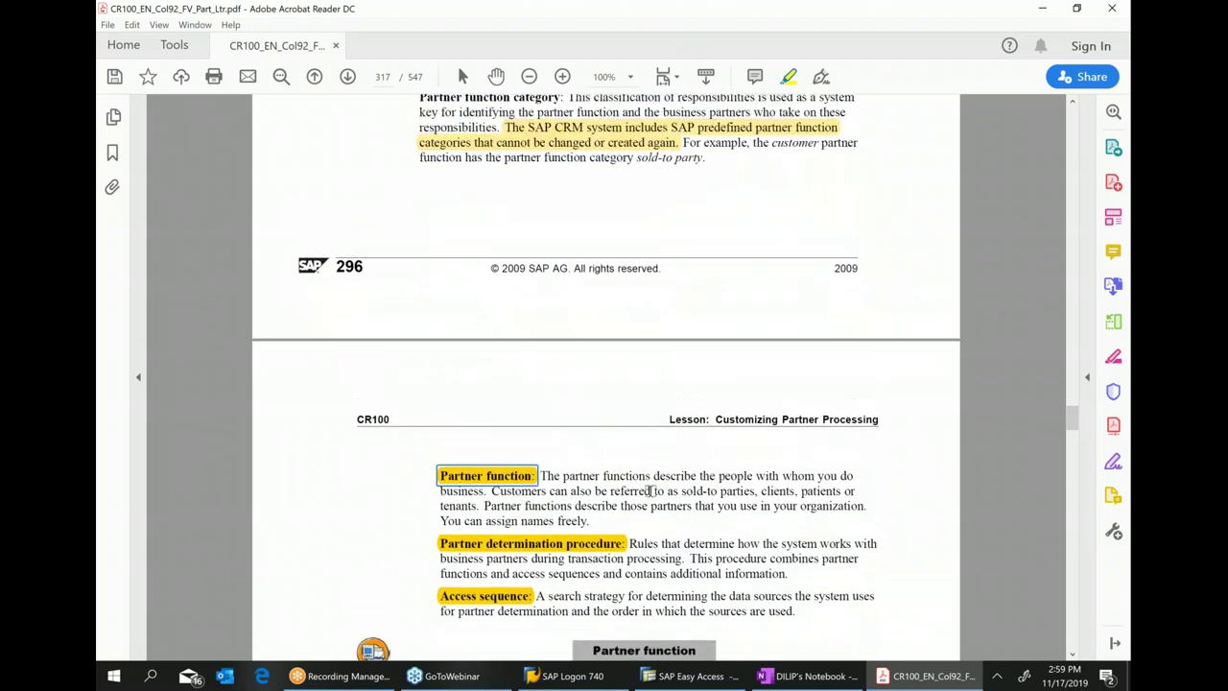
# Highlight the statements "Partner functions are freely definable." and "Partner function categories are predefined." beneath the partner function category diagram in Figure 96.
pyautogui.click(606, 547)
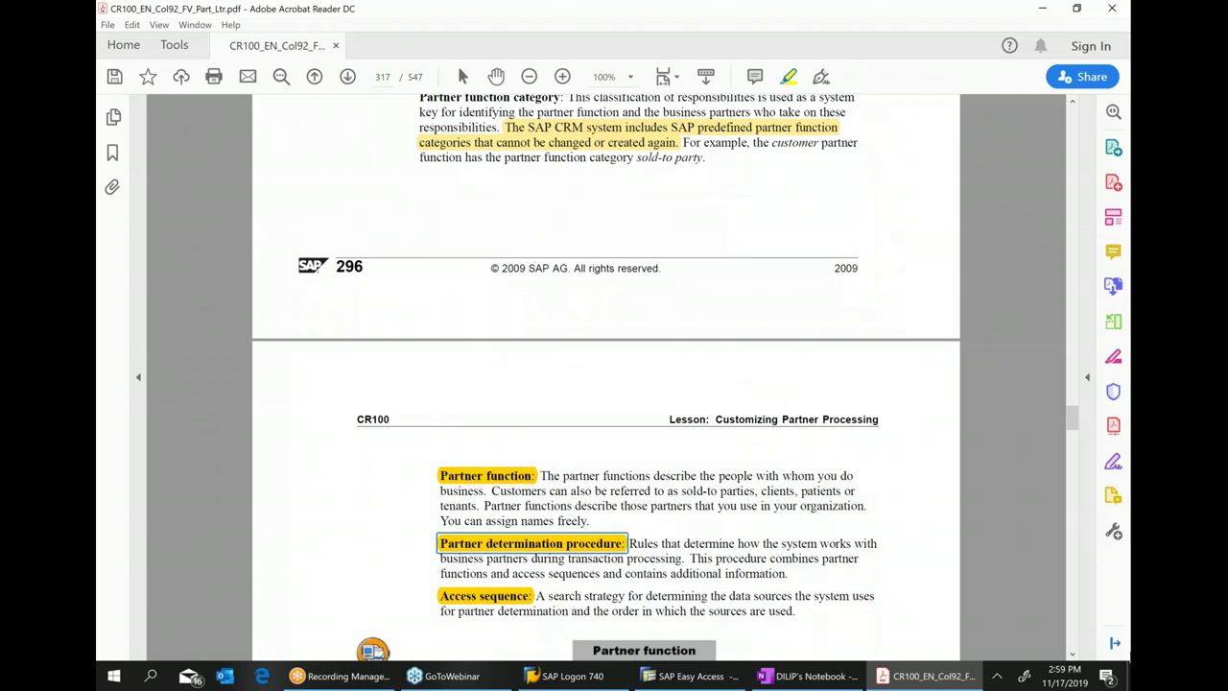
pyautogui.moveTo(912, 523)
pyautogui.scroll(-2, 907, 517)
pyautogui.scroll(-8, 906, 517)
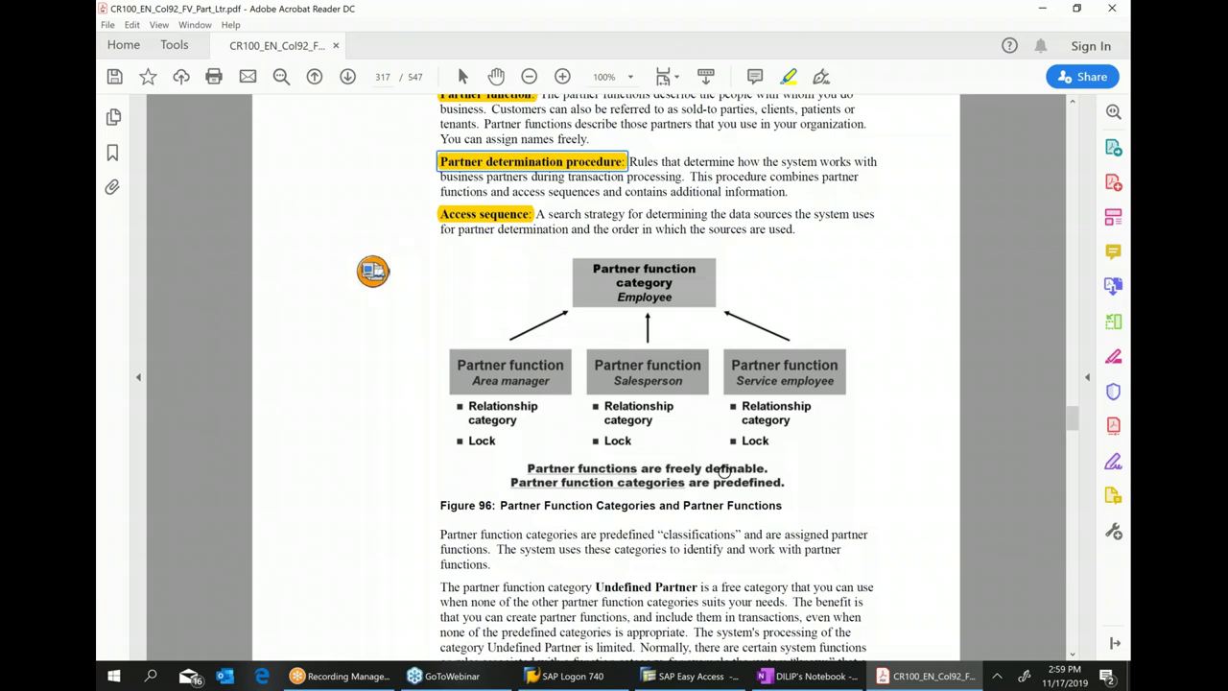
pyautogui.moveTo(524, 470)
pyautogui.mouseDown()
pyautogui.moveTo(792, 480)
pyautogui.moveTo(774, 473)
pyautogui.mouseUp()
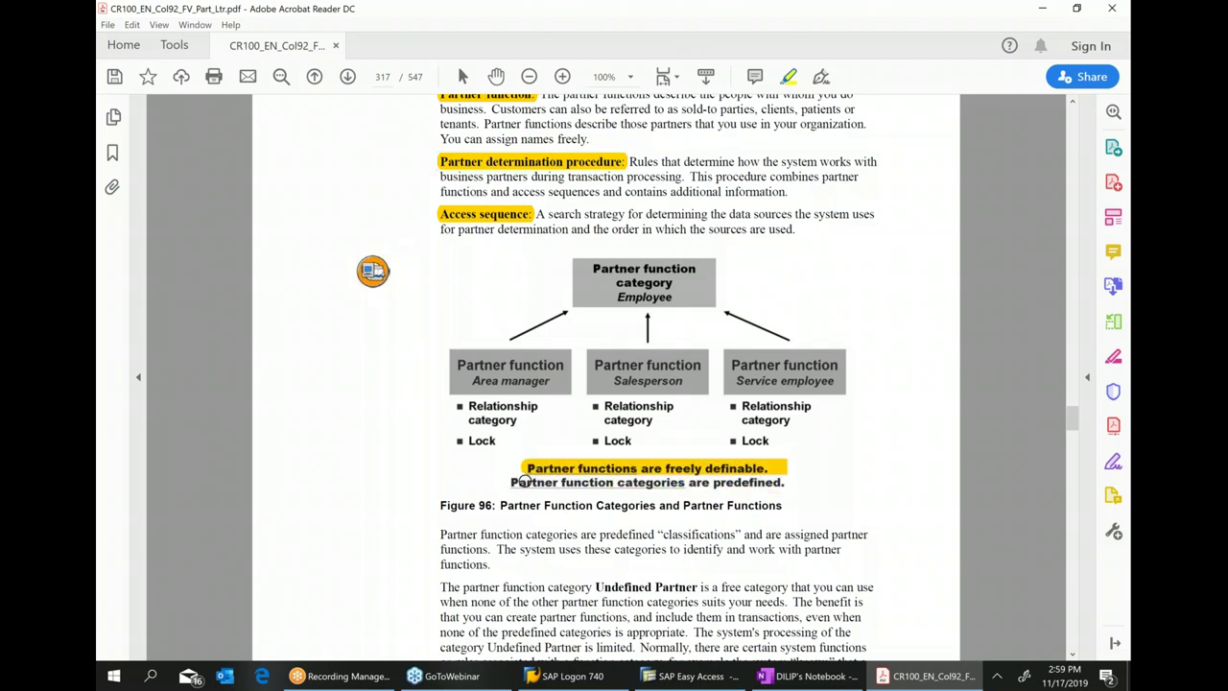
pyautogui.moveTo(508, 482); pyautogui.dragTo(787, 483)
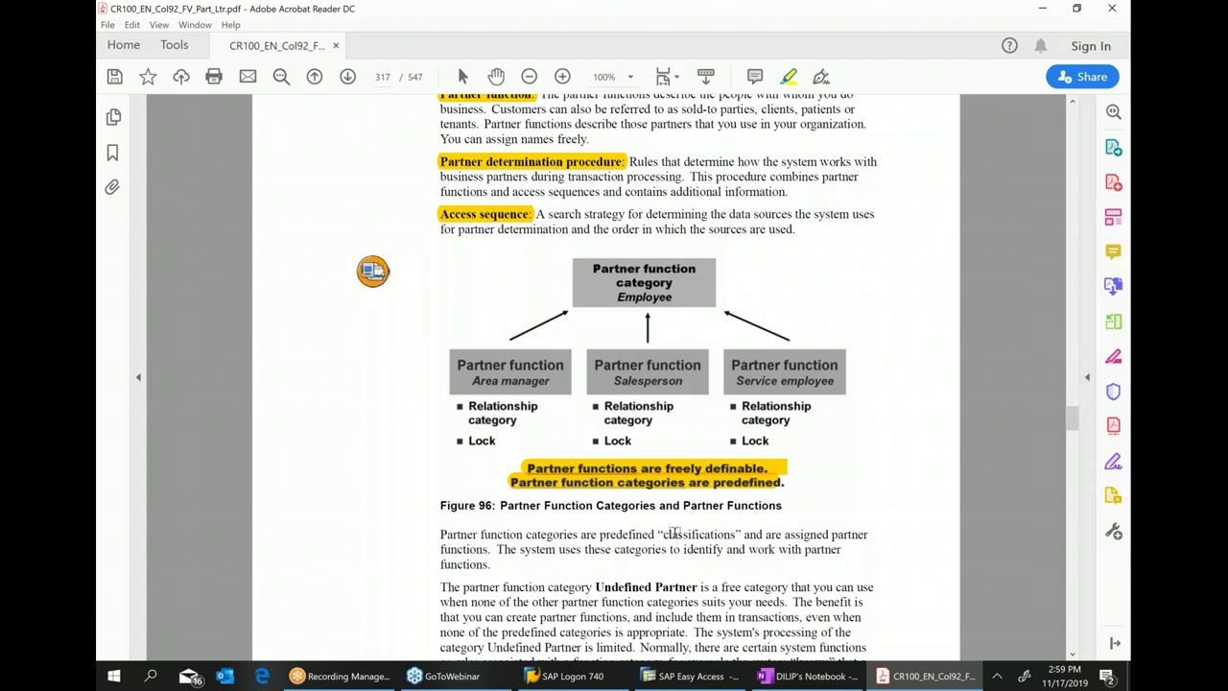
# Examine the Define Partner Functions customizing path, the relationship category and Block explanations, and Figure 97 on the partner determination procedure.
pyautogui.scroll(-2, 684, 496)
pyautogui.scroll(-10, 684, 496)
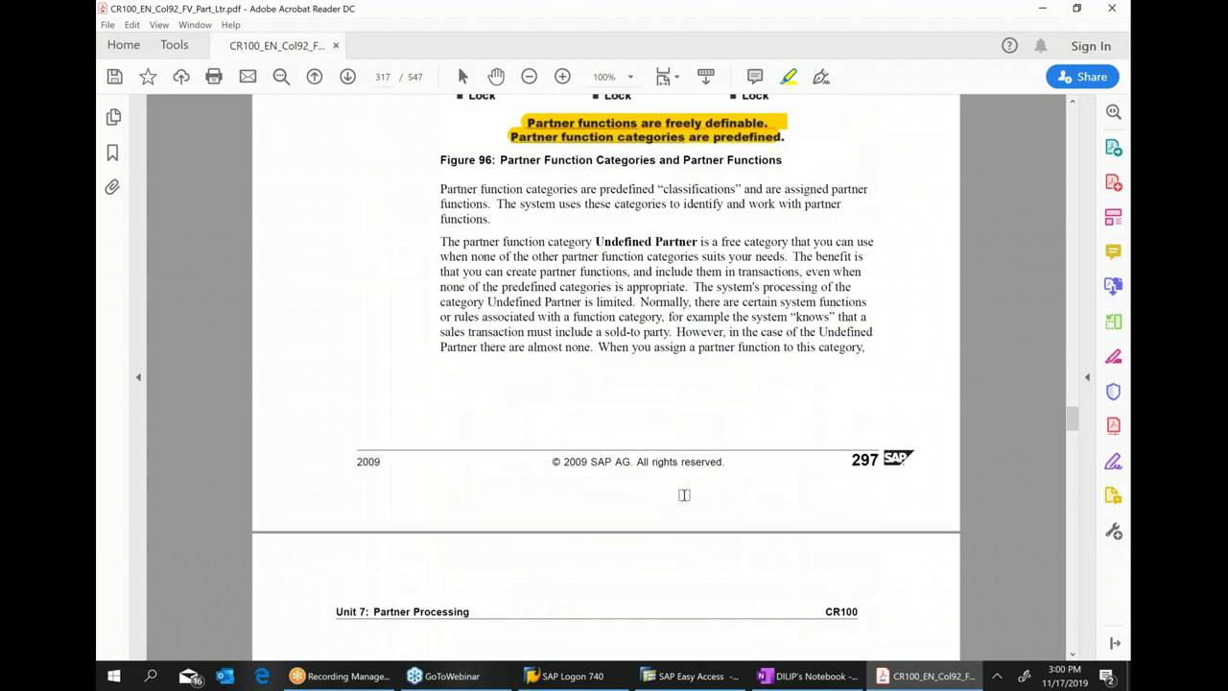
pyautogui.scroll(-3, 684, 496)
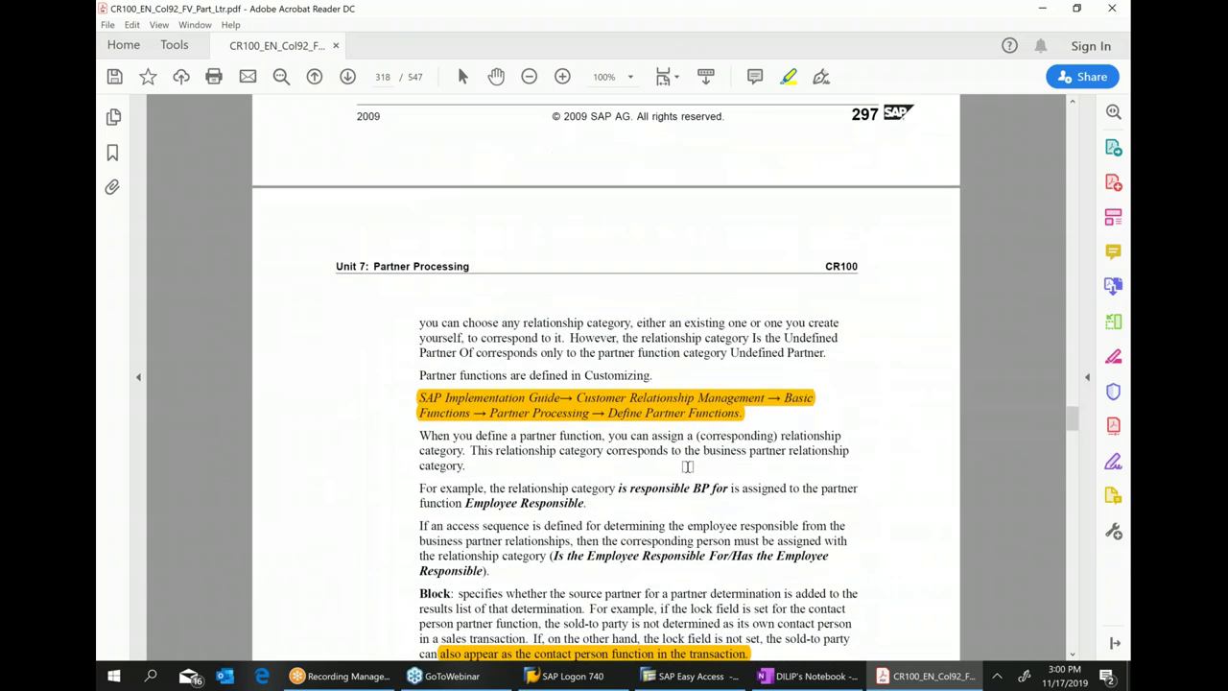
pyautogui.click(735, 419)
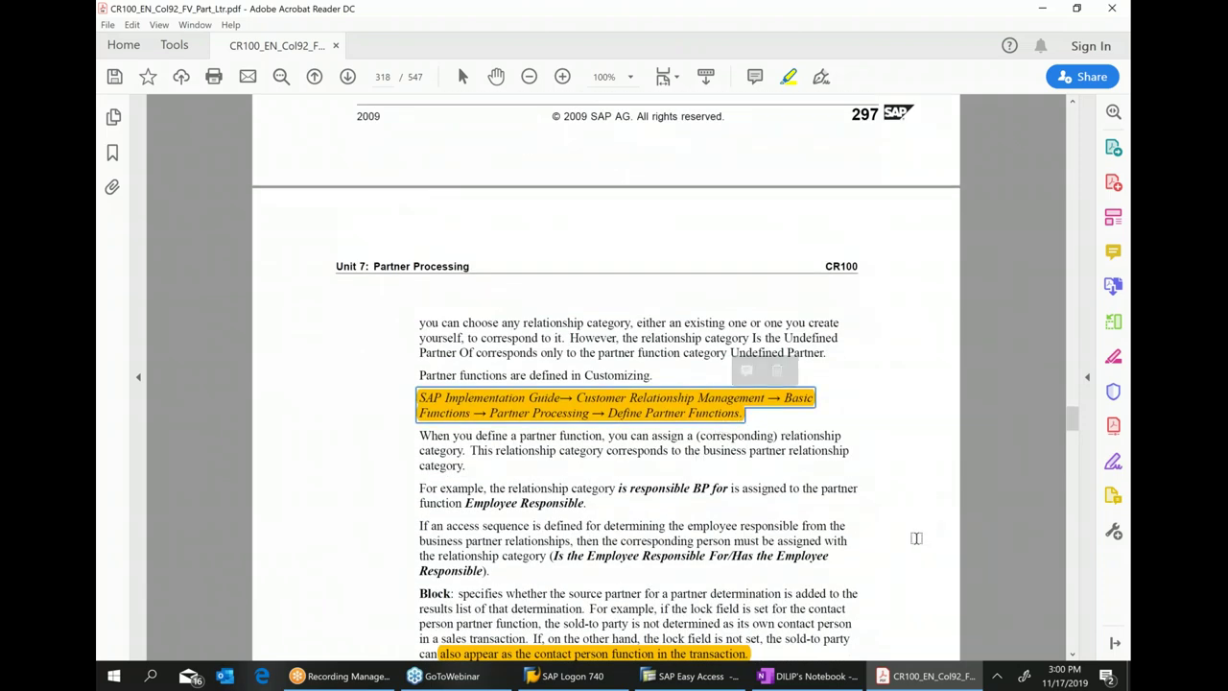
pyautogui.scroll(-1, 823, 533)
pyautogui.scroll(-4, 824, 533)
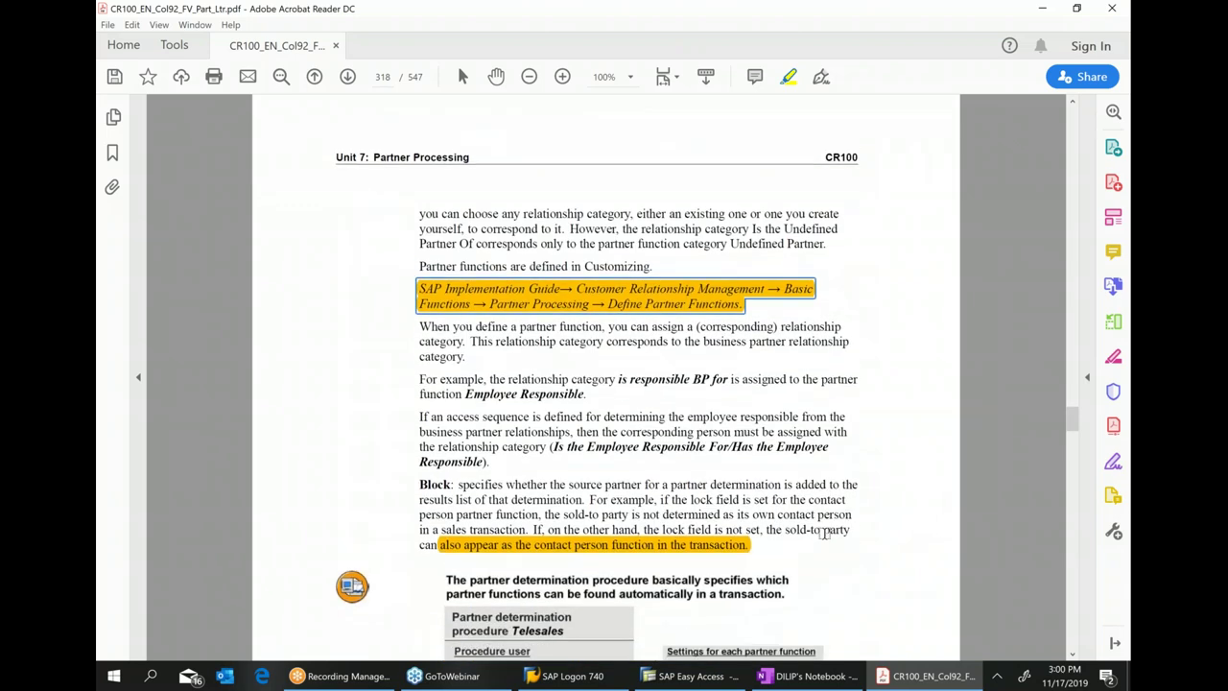
pyautogui.scroll(-1, 607, 376)
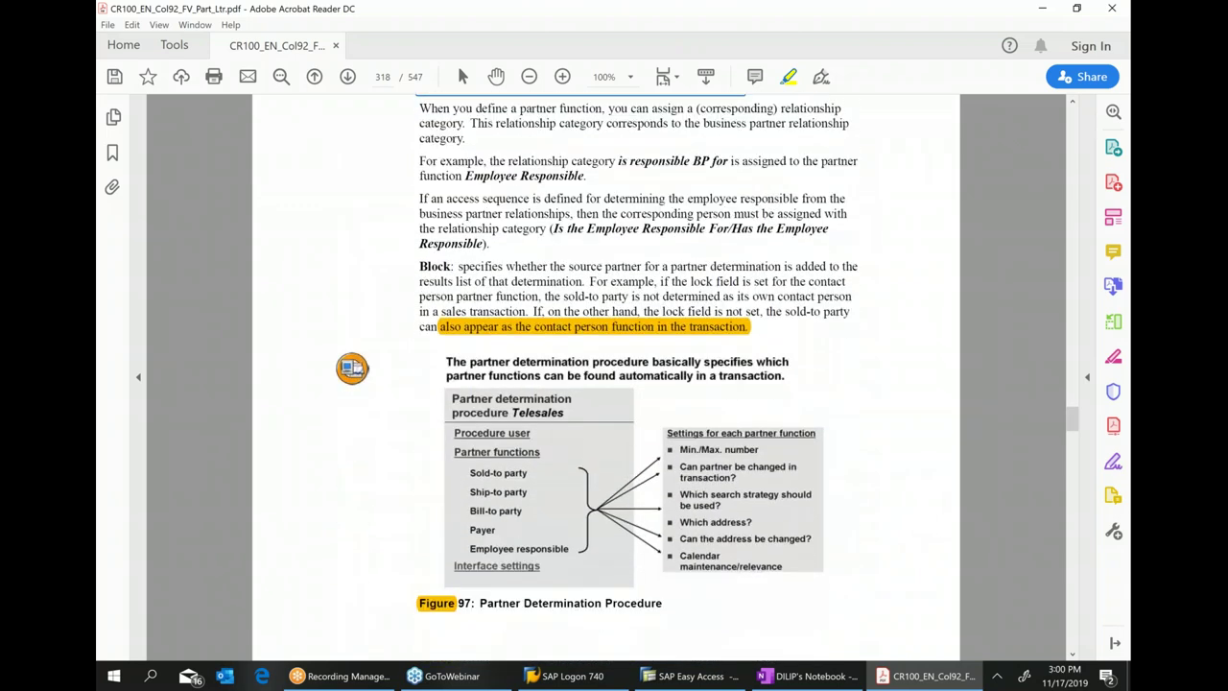
pyautogui.scroll(-1, 607, 376)
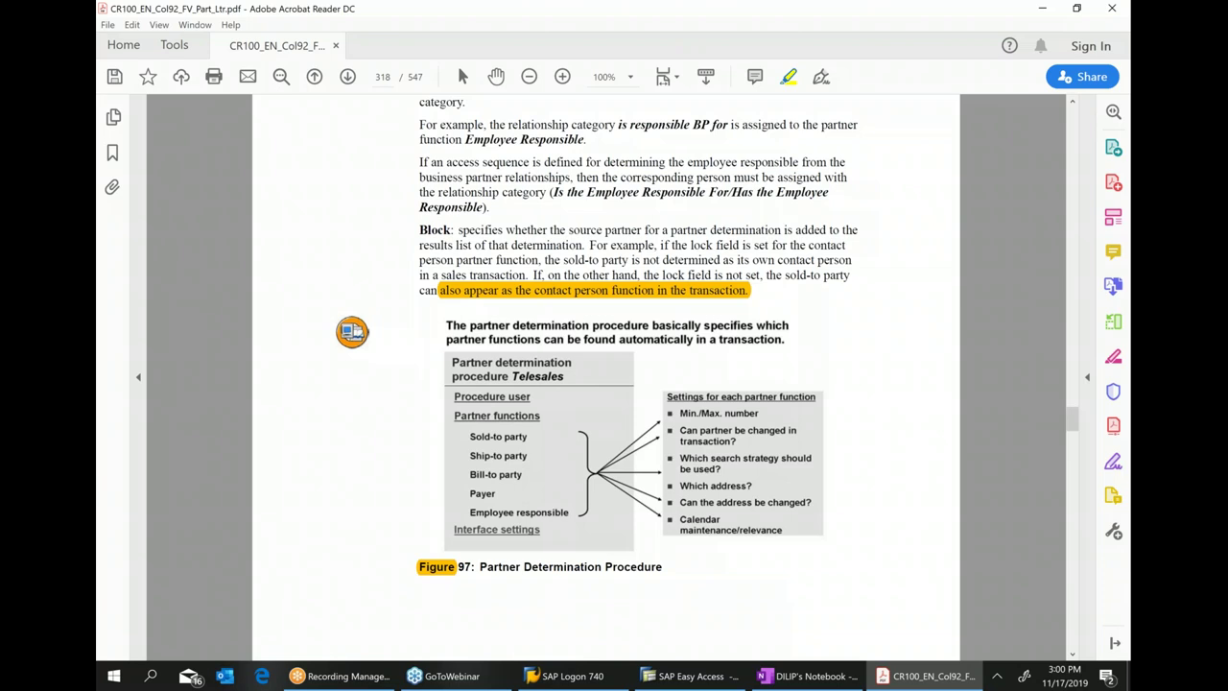
# Switch to the OneNote class notes and add a bullet reading "Partner function exericse" below the break note.
pyautogui.hotkey('alt', 'Tab')
pyautogui.press('Return')
pyautogui.write('* ')
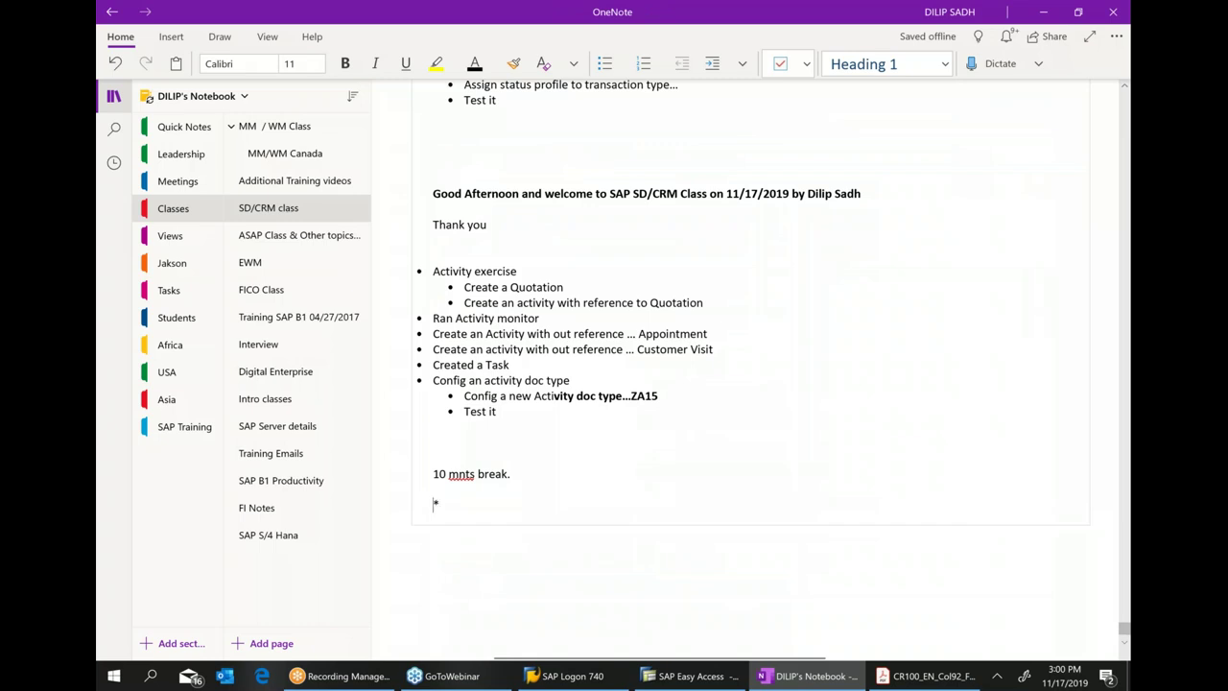
pyautogui.write('Partn')
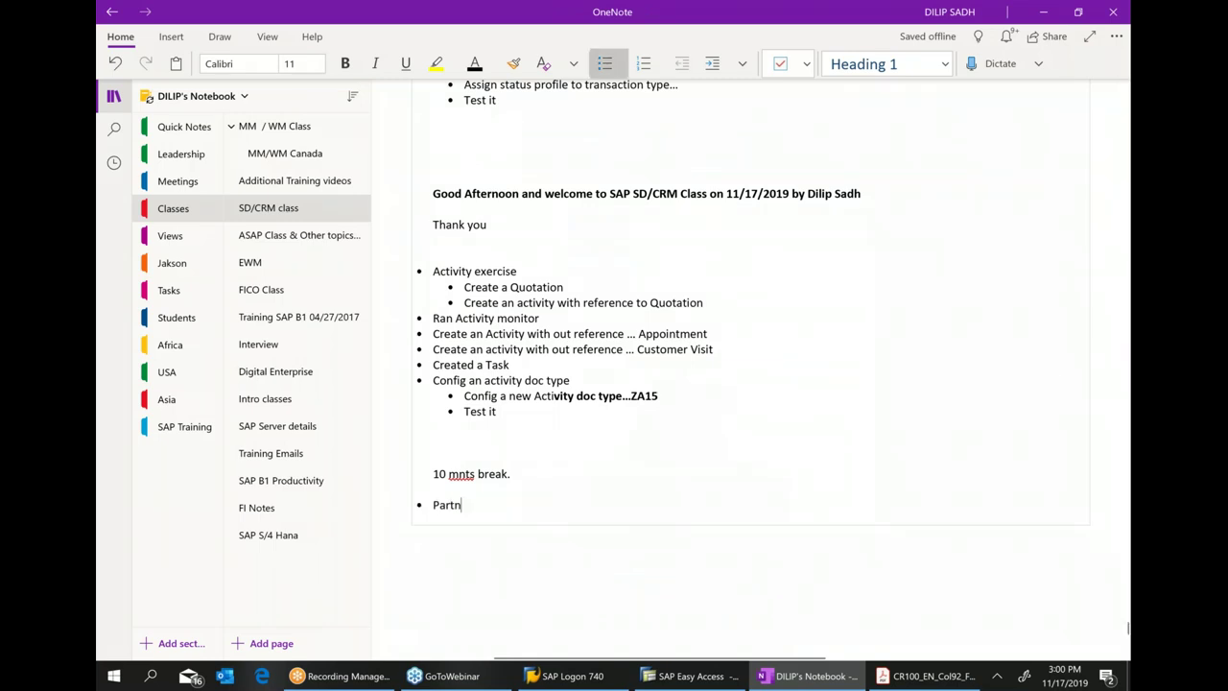
pyautogui.write('er function')
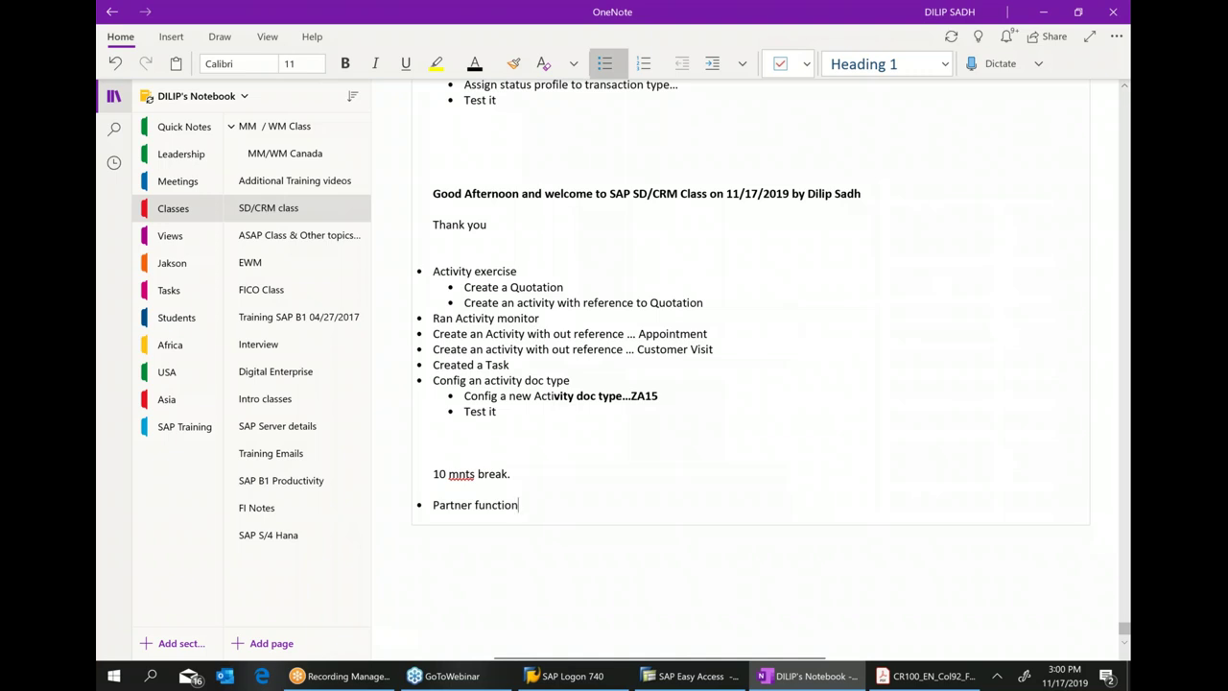
pyautogui.write(' exericse')
pyautogui.press('Return')
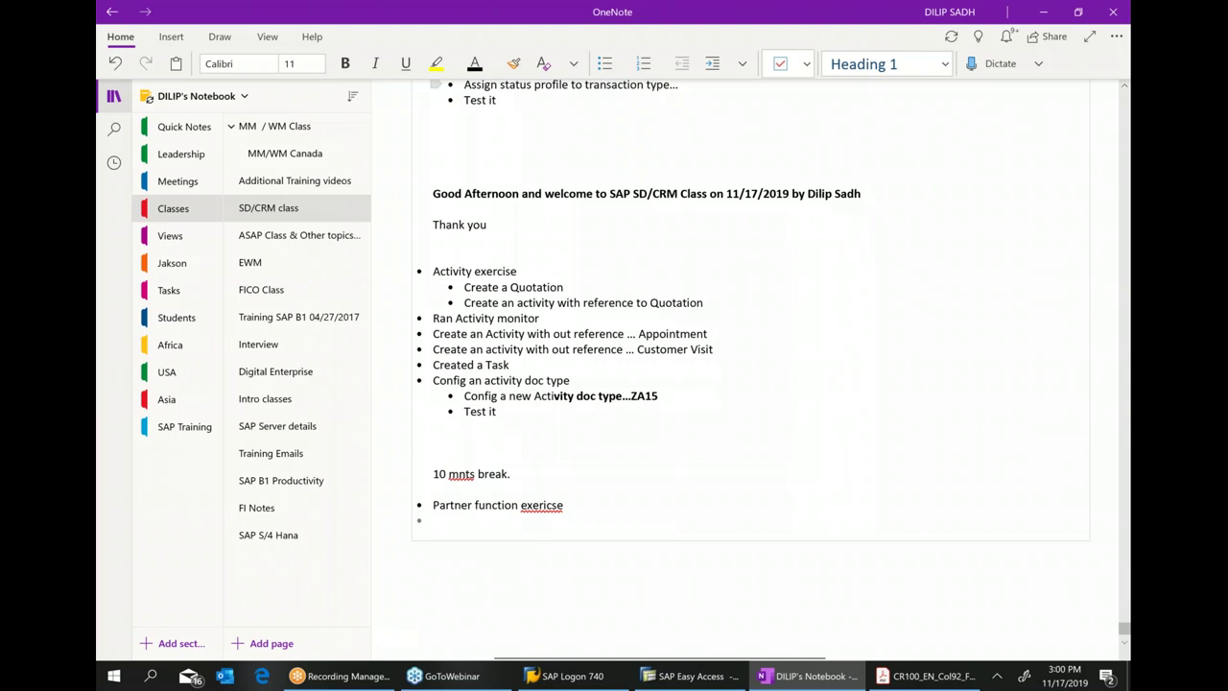
# Add the indented sub-bullets "Verify transaction type link to Partner procedure" and "Review partner procedure defintion" under the partner function bullet.
pyautogui.click(712, 64)
pyautogui.write('veri')
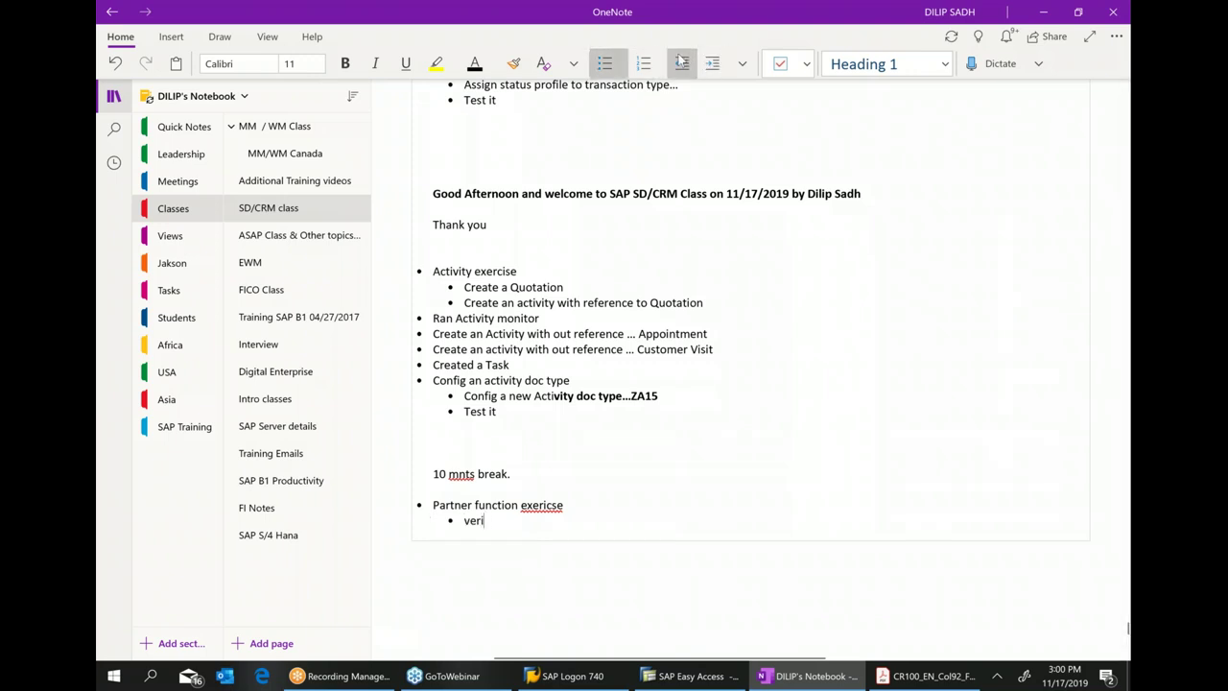
pyautogui.write('fy transactio')
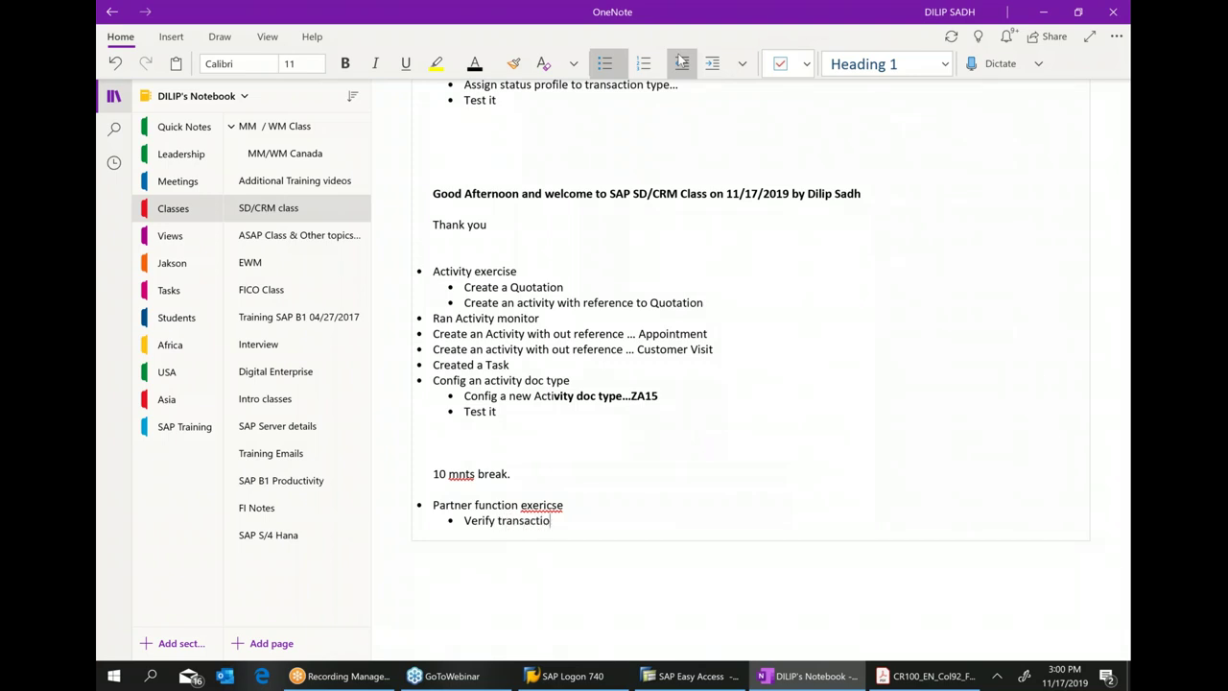
pyautogui.write('n ty pe link to Partner procedure')
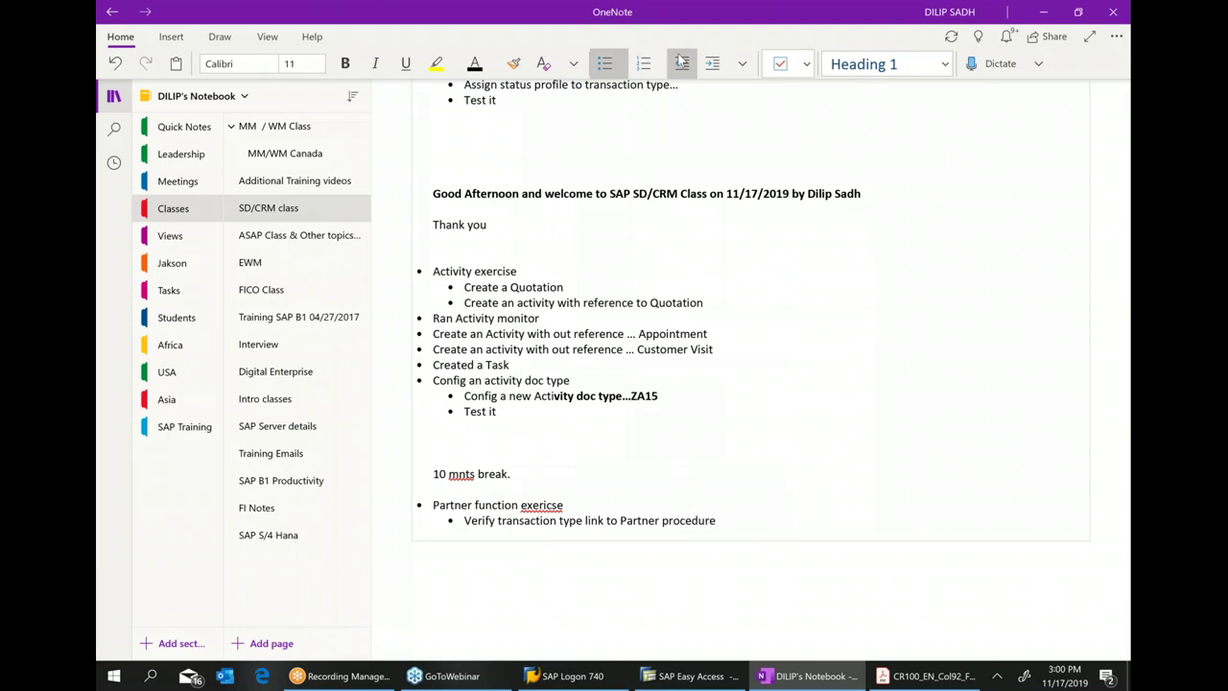
pyautogui.press('Return')
pyautogui.write('review partner prof')
pyautogui.press('BackSpace')
pyautogui.write('cedure')
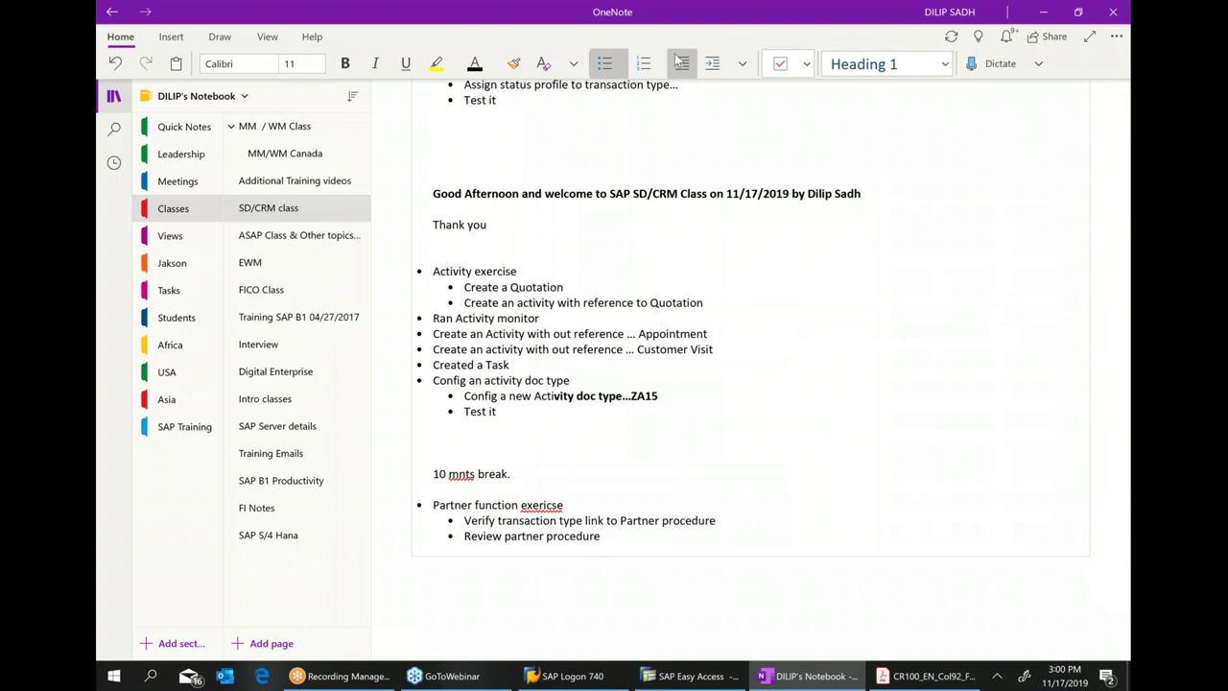
pyautogui.write(' defintion')
pyautogui.press('Return')
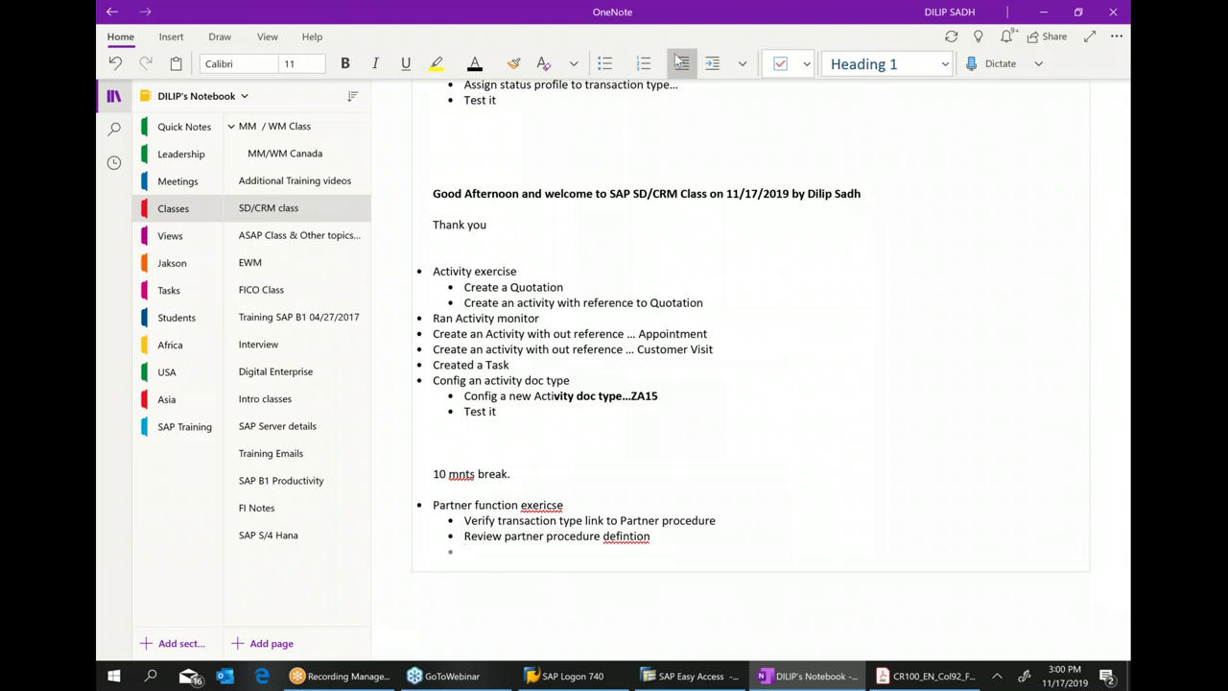
# Add the sub-bullet "Config a new partner procedure" with "Amend this new partner procedure" nested one level below it.
pyautogui.write('Config')
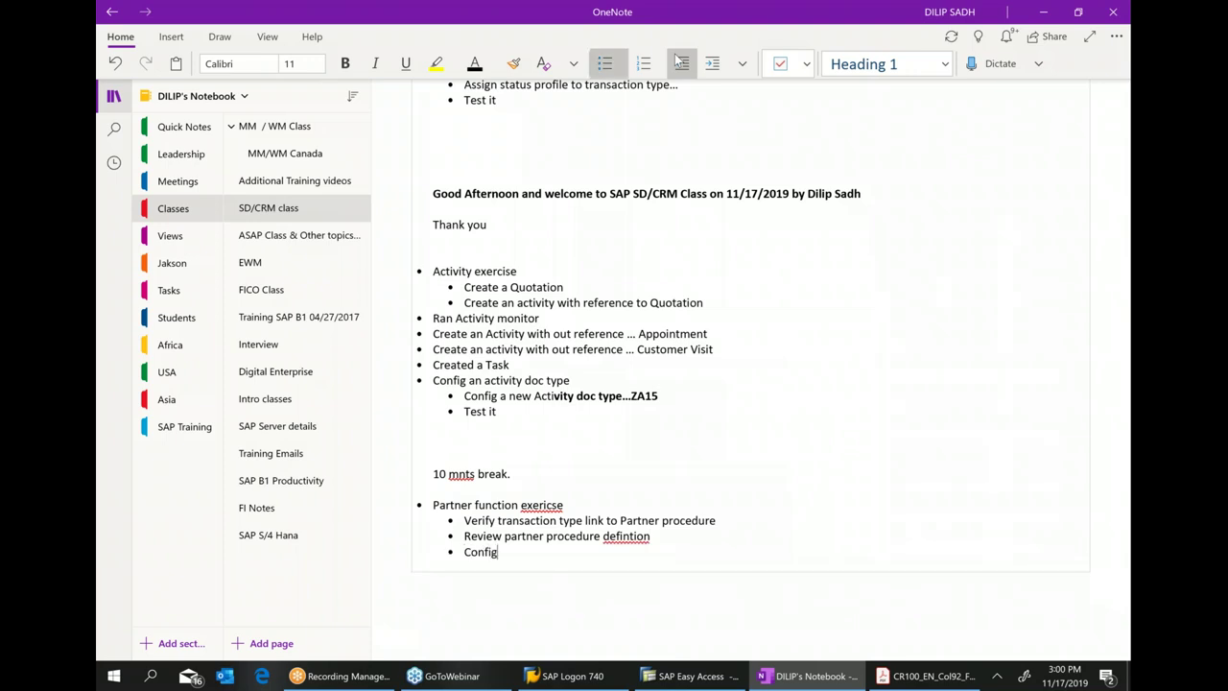
pyautogui.write(' a new partner procedure')
pyautogui.press('Return')
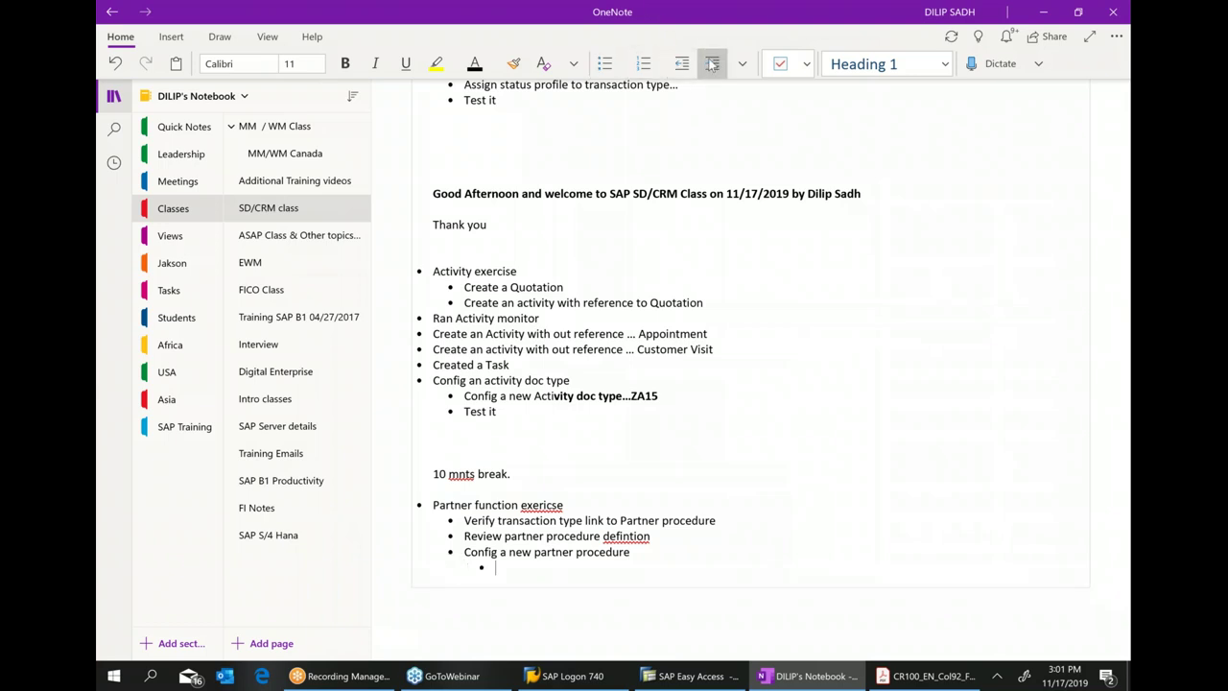
pyautogui.click(711, 64)
pyautogui.write('Amend t')
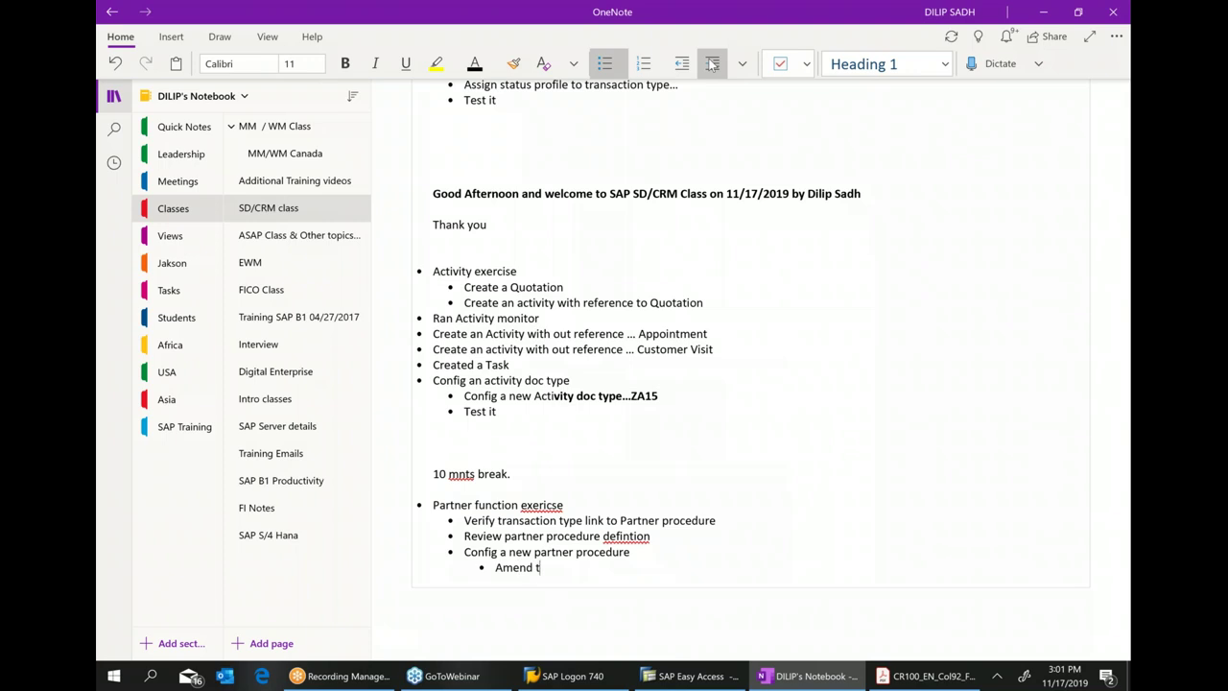
pyautogui.write('his new')
pyautogui.write('partner procedure')
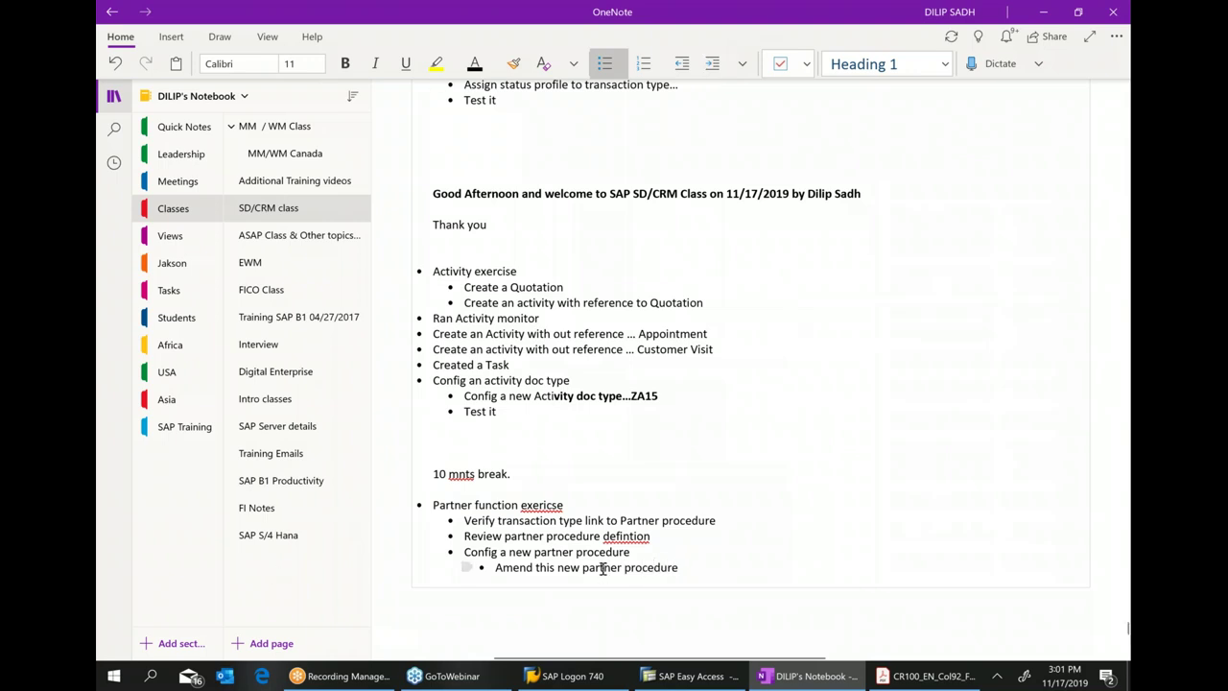
# Correct the misspelled "defintion" to "definition" in the review sub-bullet.
pyautogui.rightClick(623, 535)
pyautogui.moveTo(729, 267)
pyautogui.click(878, 268)
# After the nested Amend item, add the sub-bullet "Assign partner procedure to transavtion type" one level higher.
pyautogui.click(685, 567)
pyautogui.press('Return')
pyautogui.hotkey('shift', 'Tab')
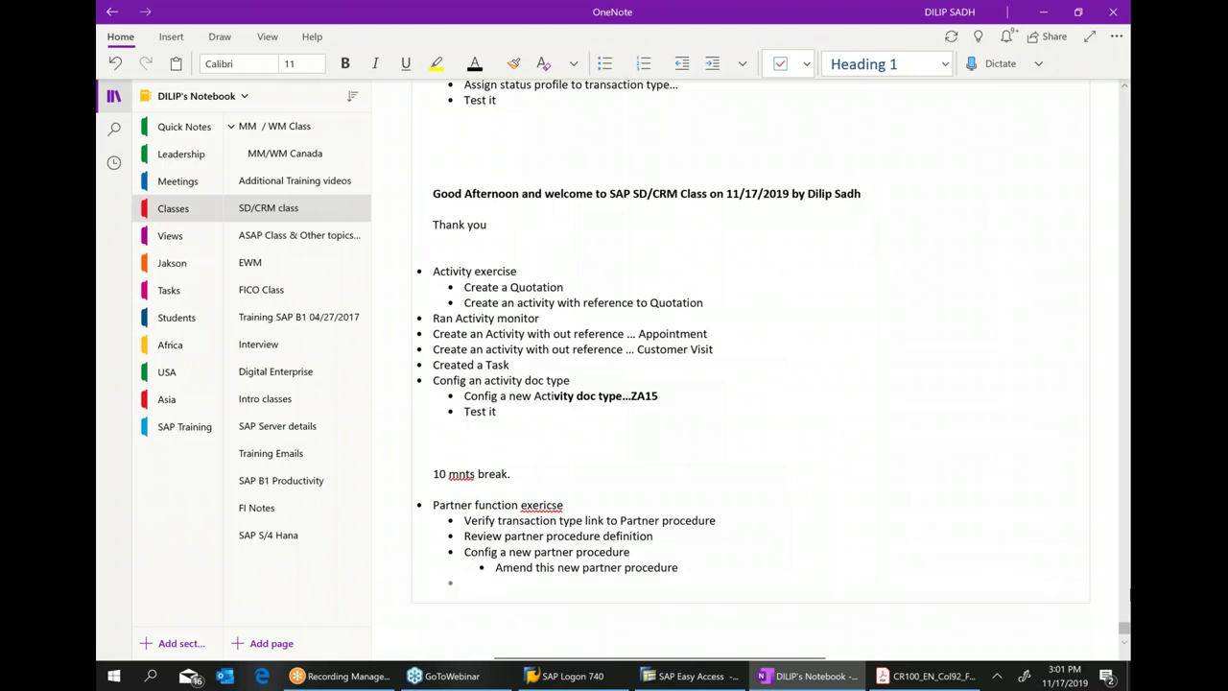
pyautogui.write('Assign ')
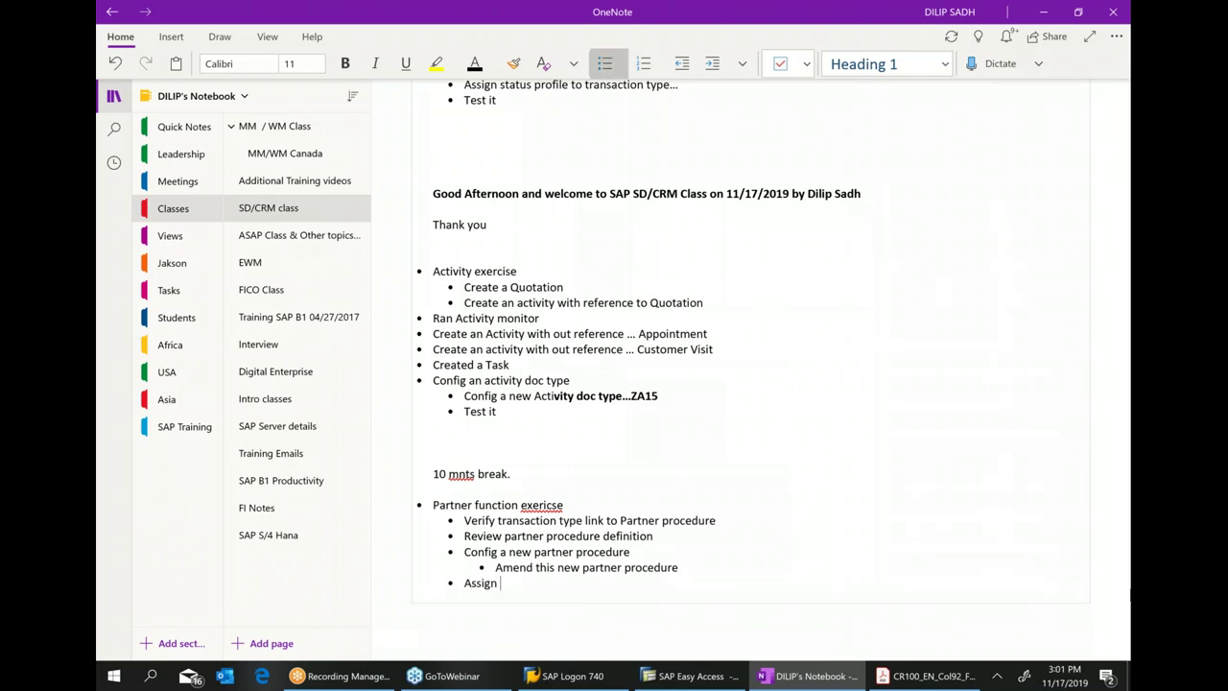
pyautogui.write('partner procedure to')
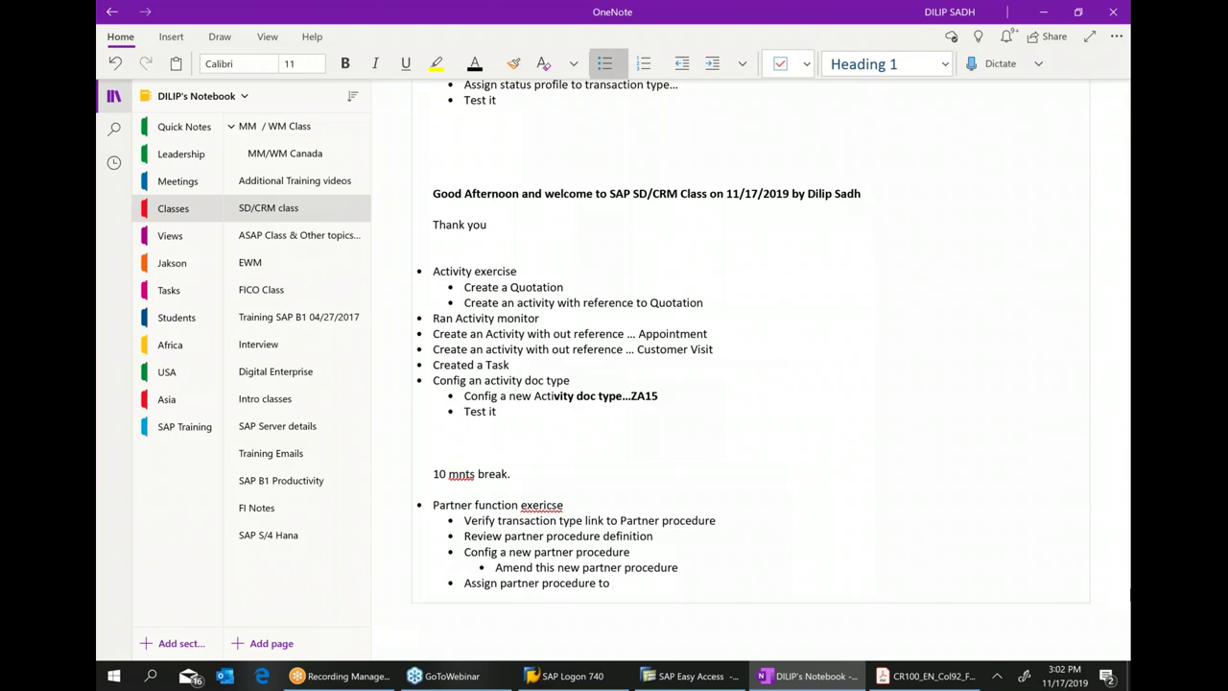
pyautogui.write('transavtion type')
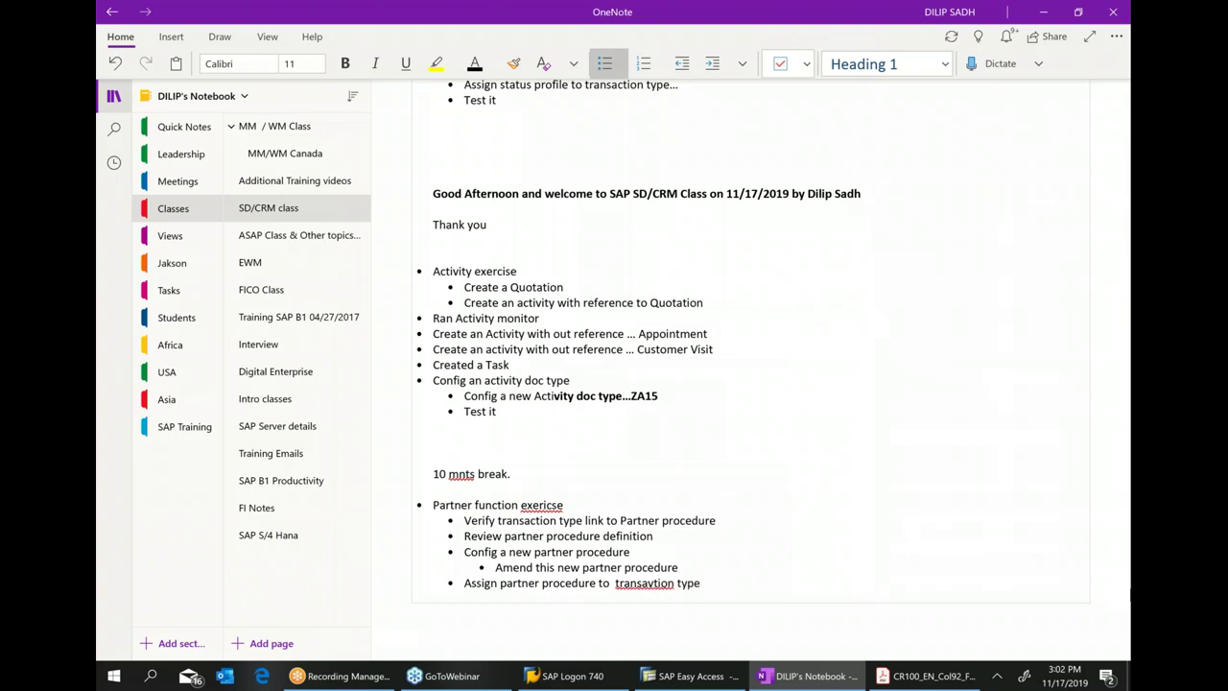
# Add a final sub-bullet reading "Verify in sales quotation" to the exercise outline.
pyautogui.press('Return')
pyautogui.scroll(-2, 955, 507)
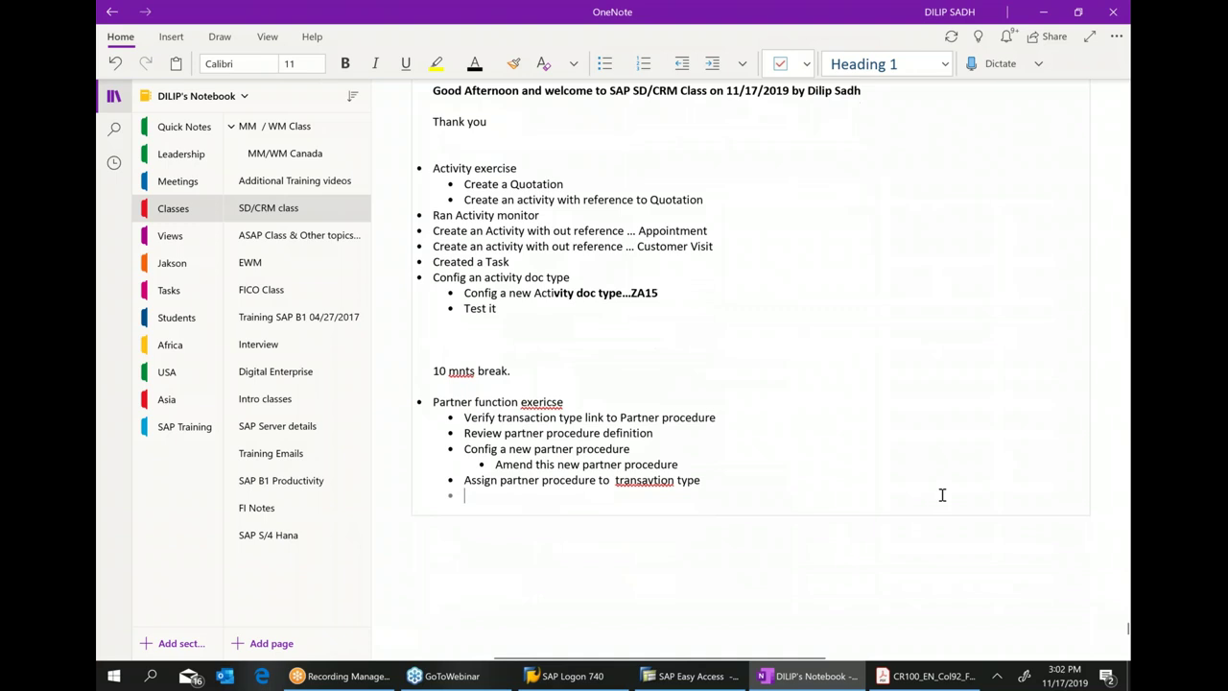
pyautogui.write('Verify in sales quo')
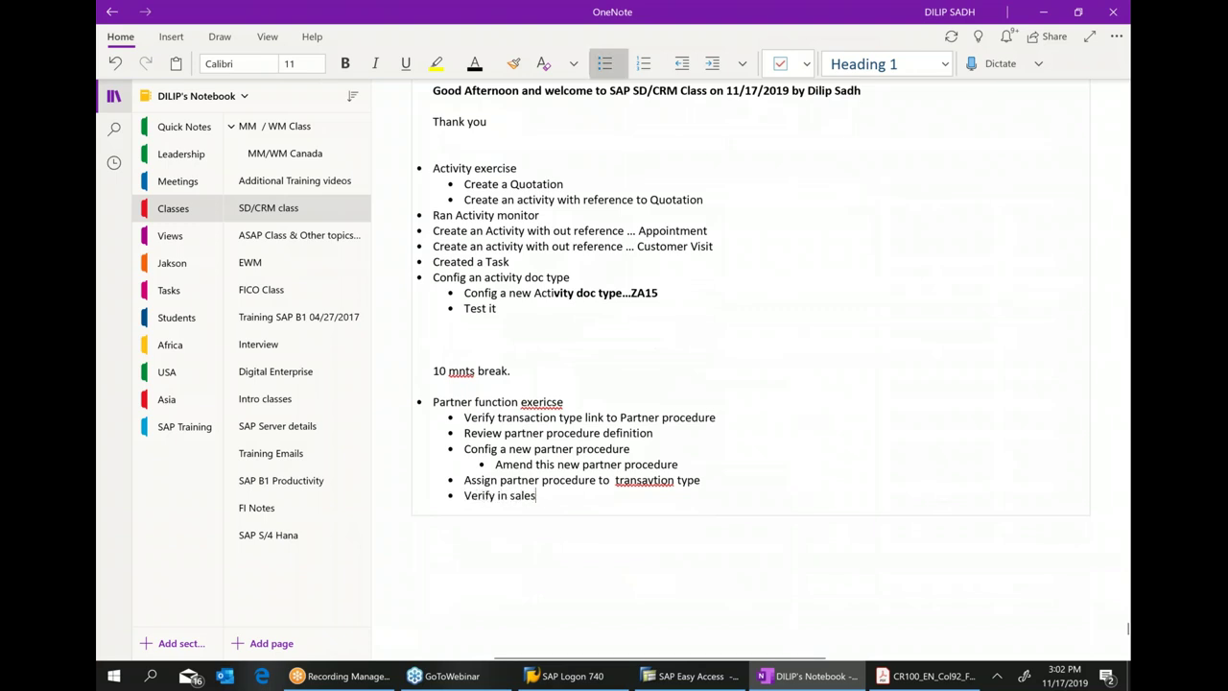
pyautogui.write('tation')
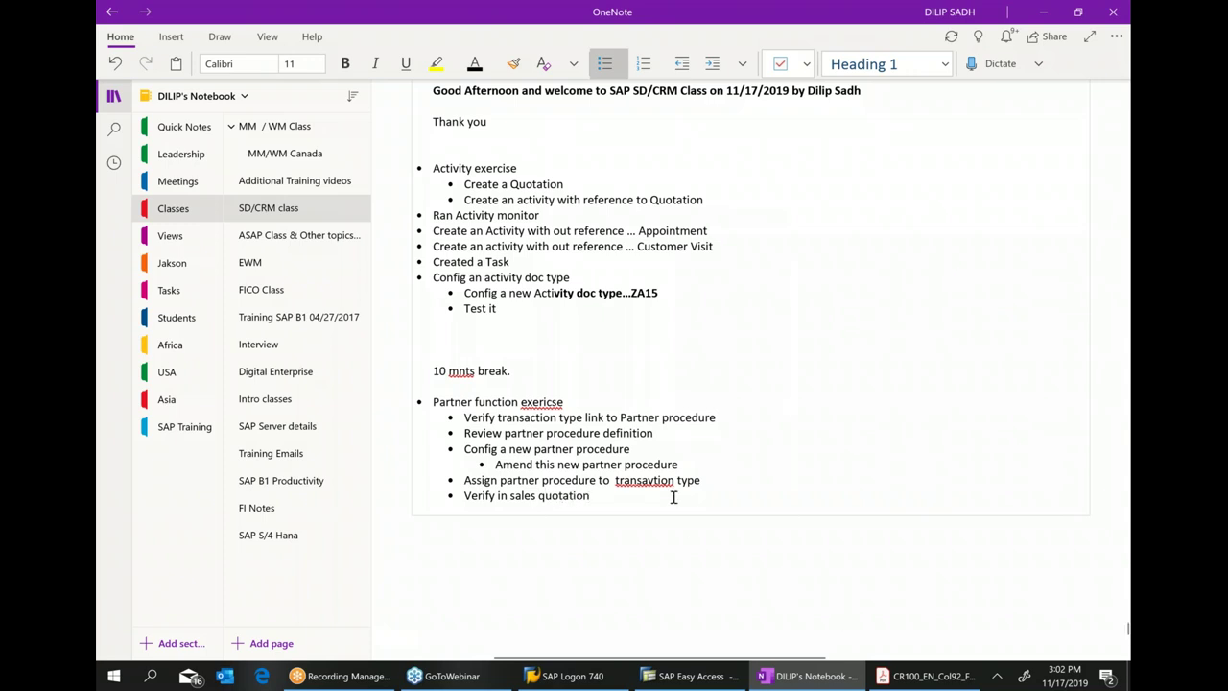
# Correct the misspelled words "transavtion" to "transaction" and "exericse" to "exercise" in the exercise outline.
pyautogui.rightClick(653, 470)
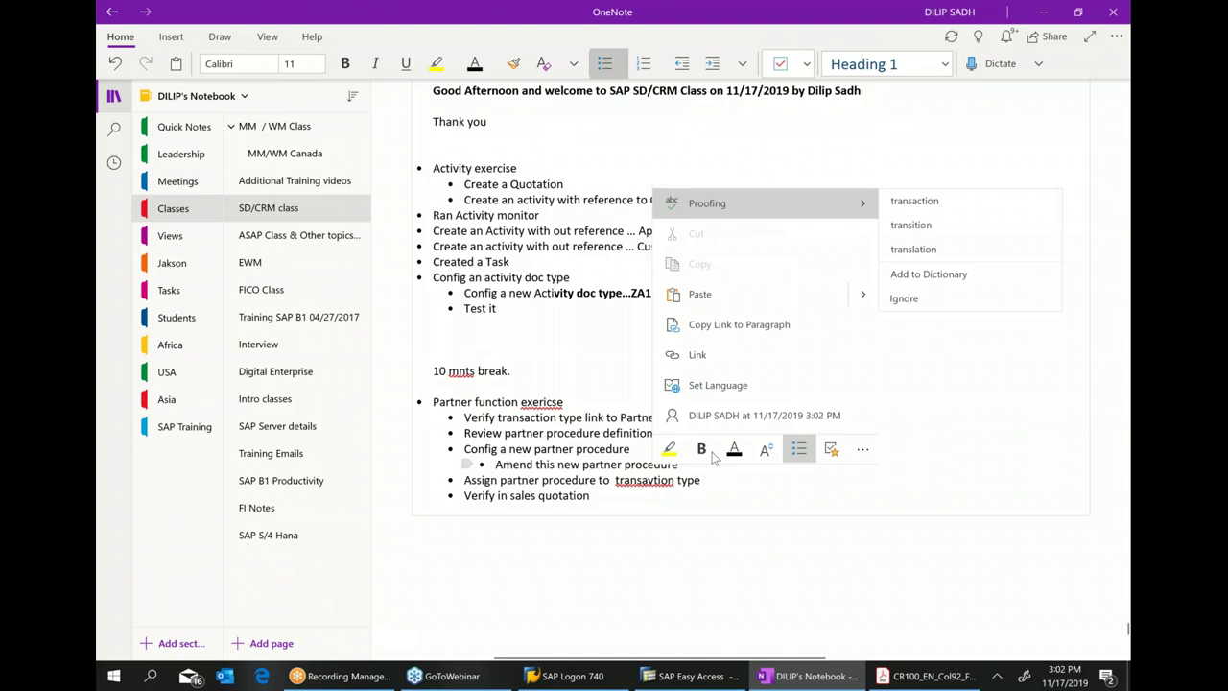
pyautogui.click(921, 203)
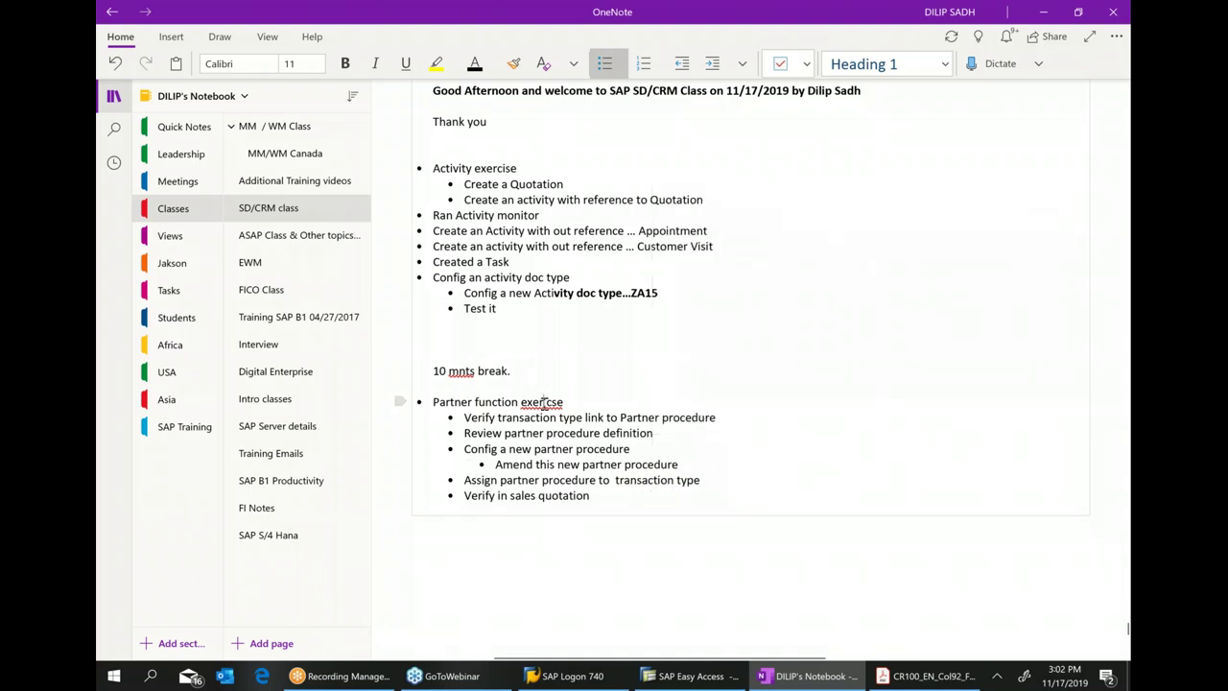
pyautogui.rightClick(543, 402)
pyautogui.click(815, 411)
# Make the "Partner function exercise" bullet bold, and switch to the SAP Easy Access window.
pyautogui.tripleClick(530, 401)
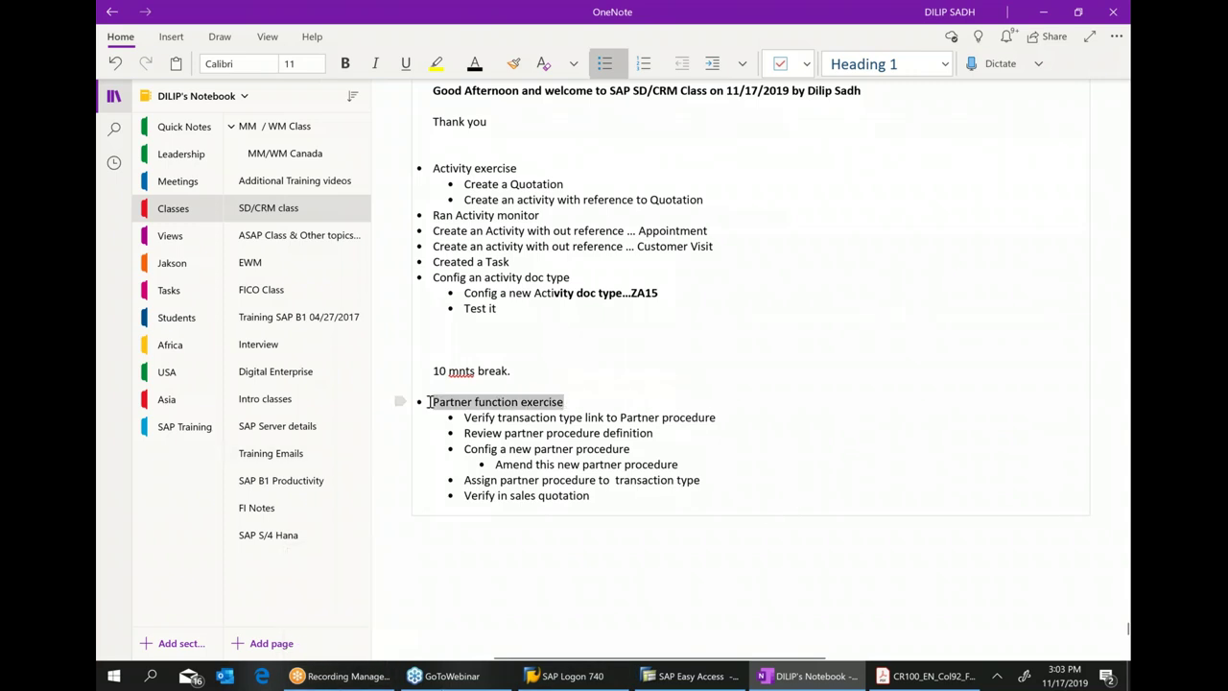
pyautogui.click(479, 378)
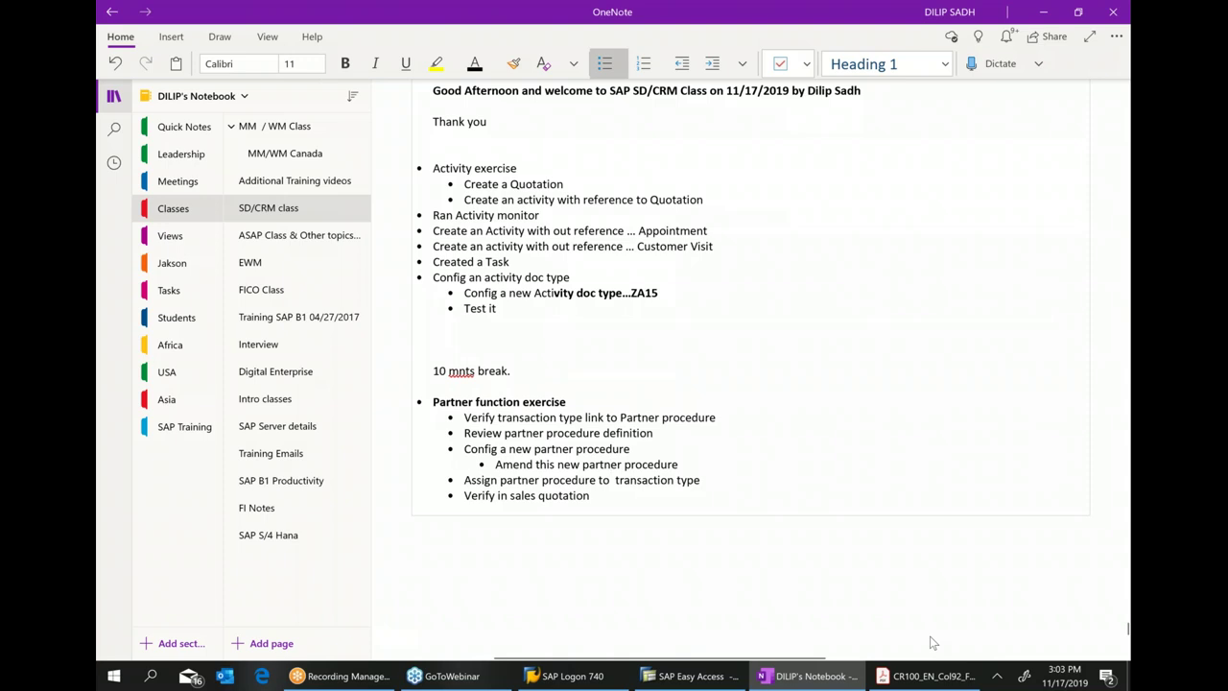
pyautogui.click(693, 676)
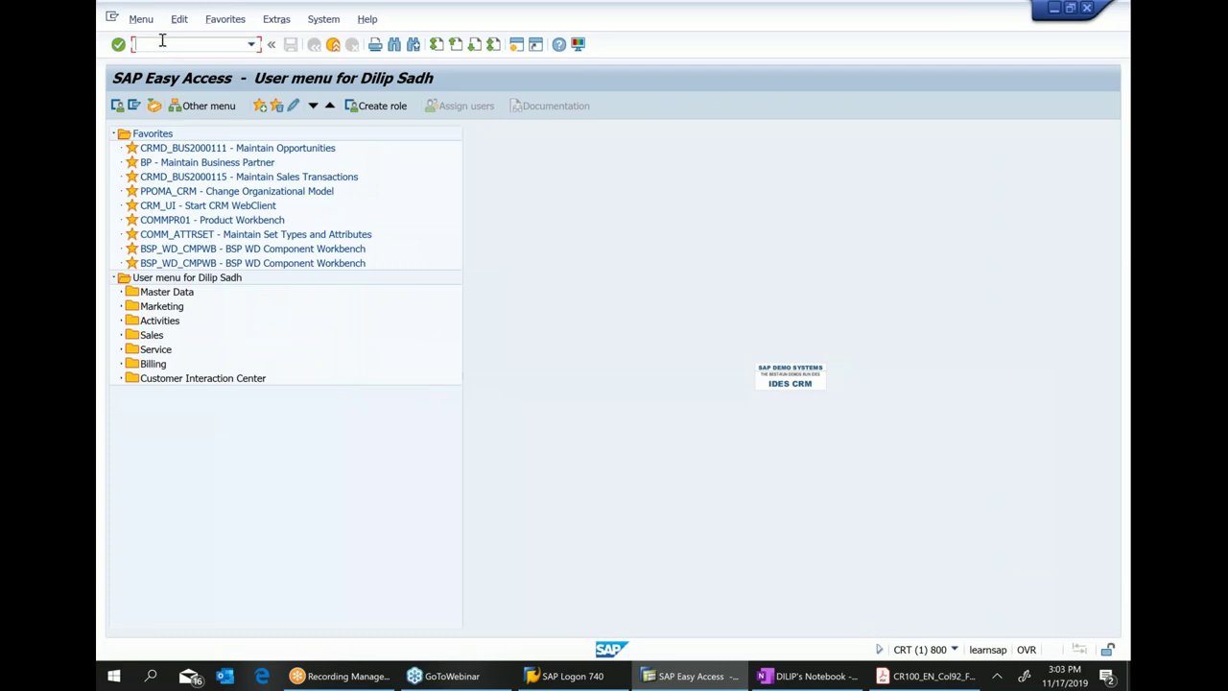
# Run transaction spro, display the SAP Reference IMG and expand the Customer Relationship Management node.
pyautogui.write('spro')
pyautogui.press('Return')
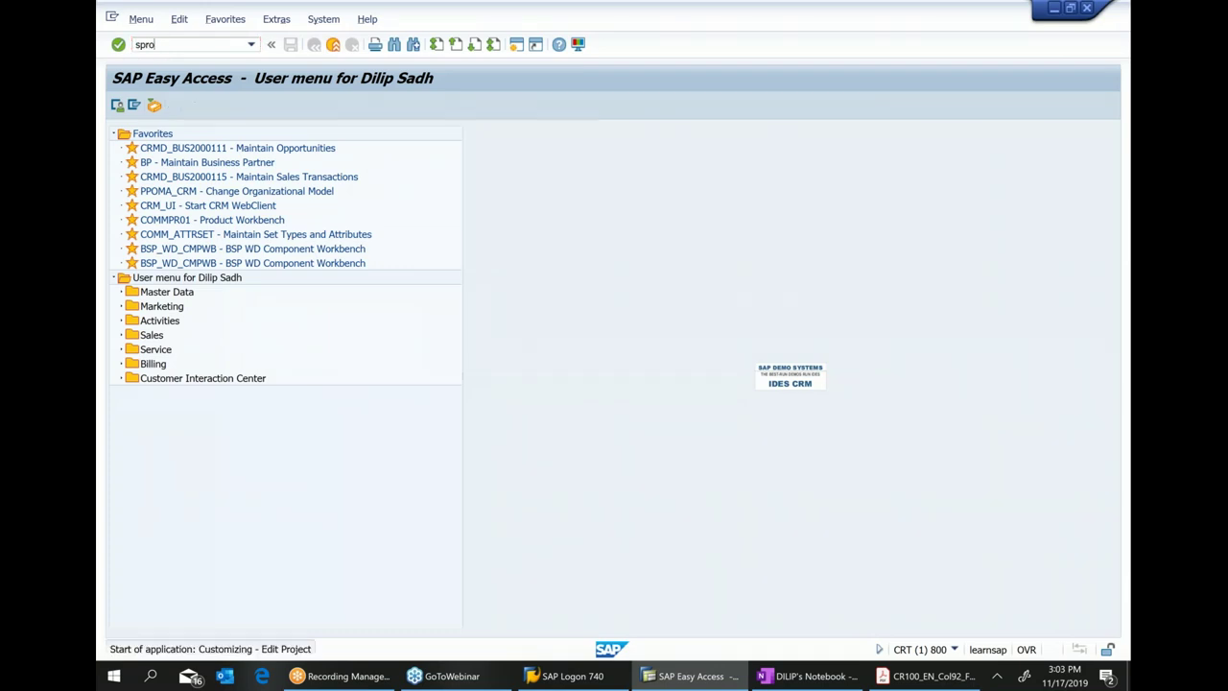
pyautogui.click(173, 108)
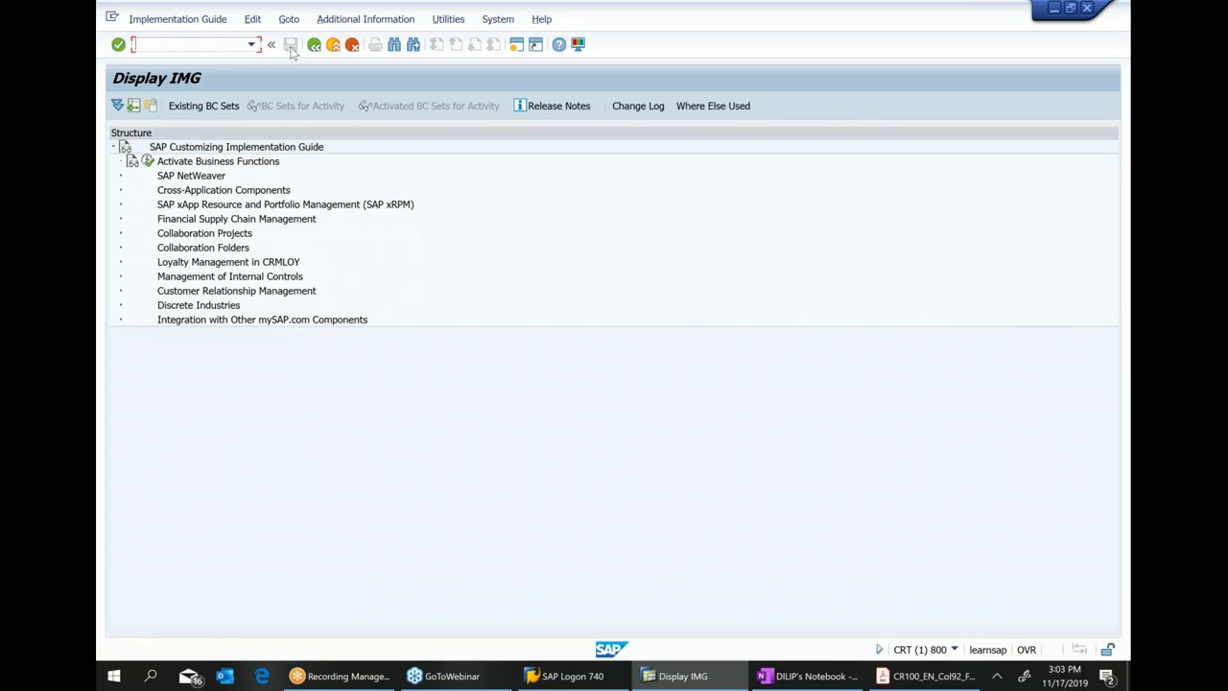
pyautogui.click(236, 291)
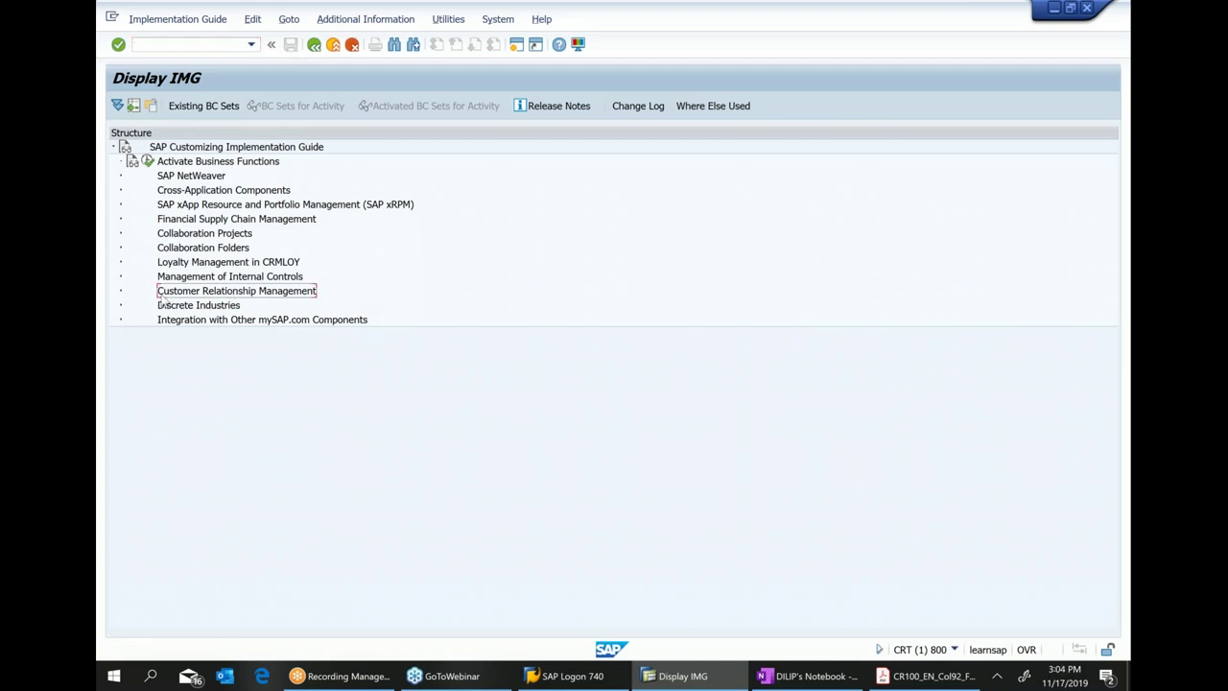
pyautogui.click(121, 292)
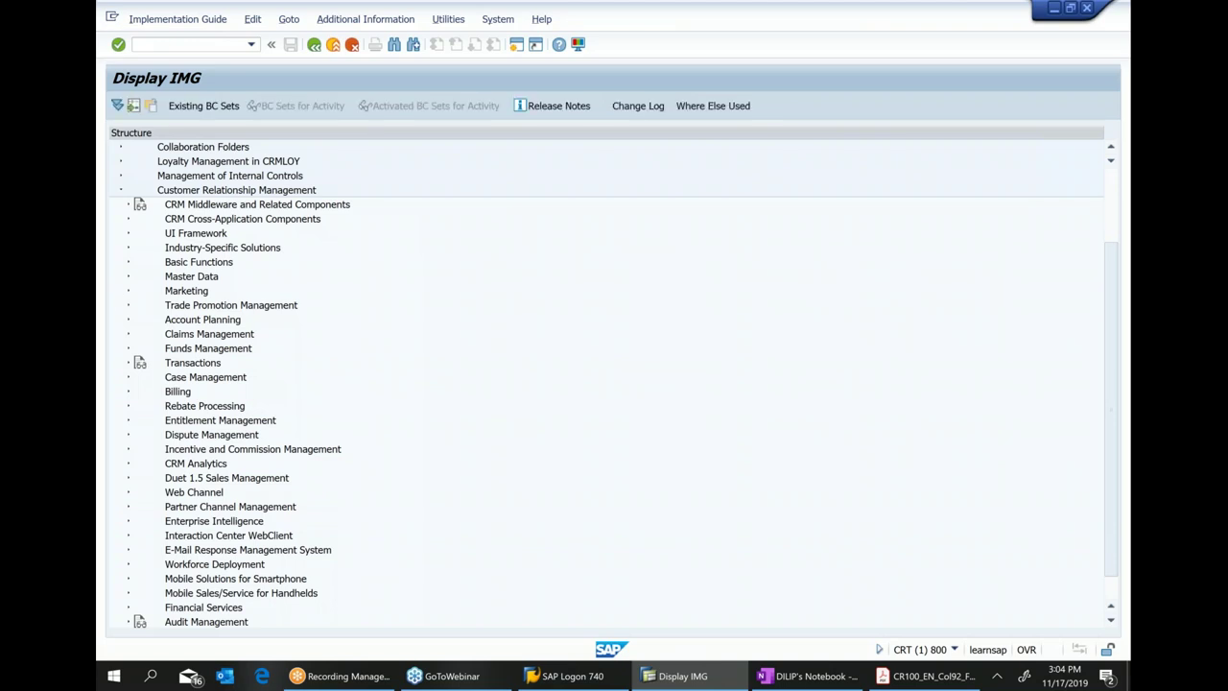
# Under Transactions > Basic Settings, open the Define Transaction Types activity.
pyautogui.scroll(-1, 240, 341)
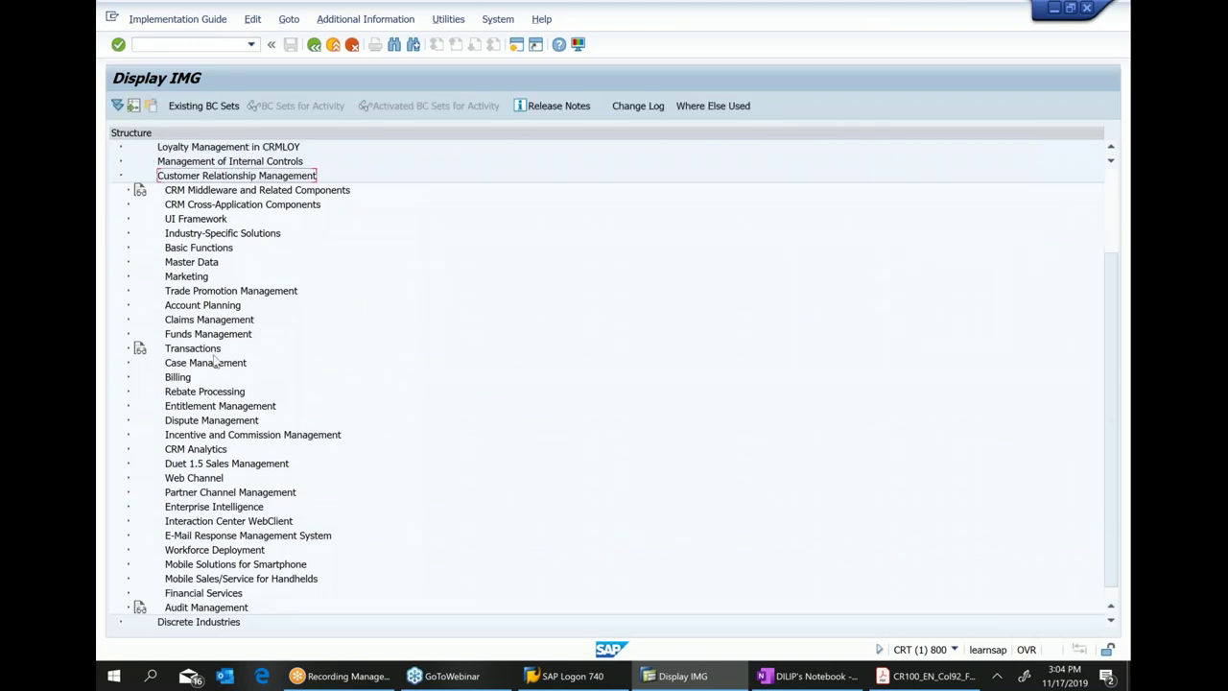
pyautogui.click(192, 349)
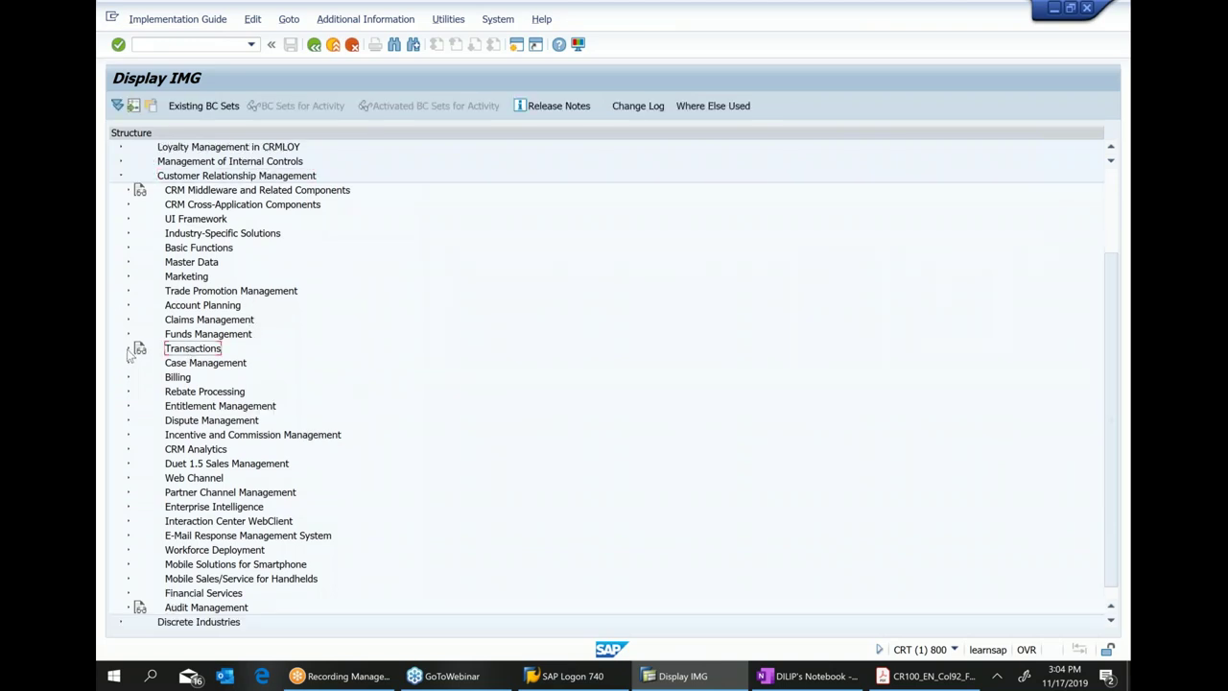
pyautogui.click(127, 350)
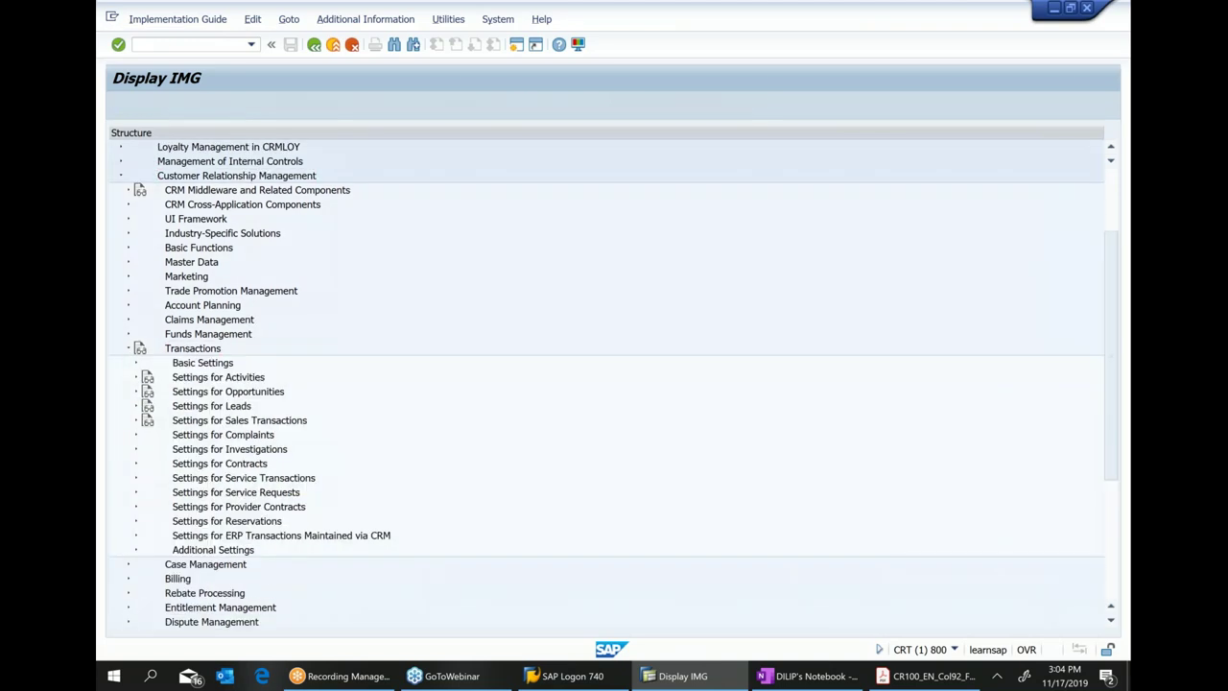
pyautogui.click(135, 364)
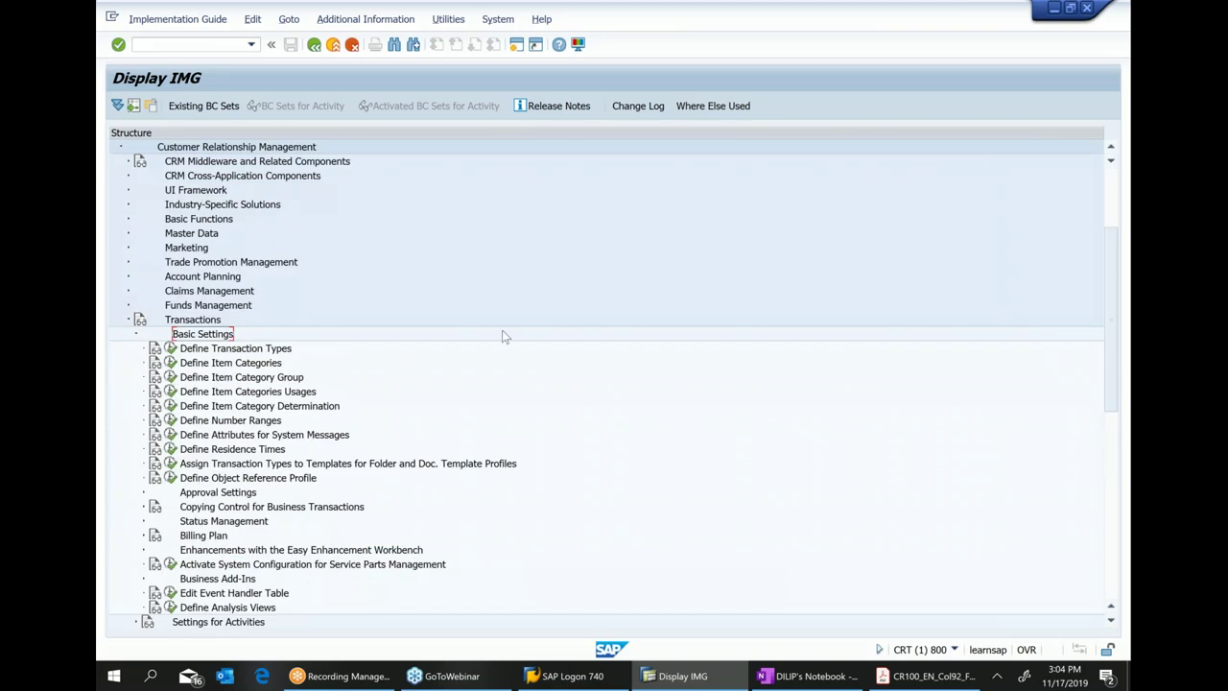
pyautogui.click(280, 348)
pyautogui.click(169, 348)
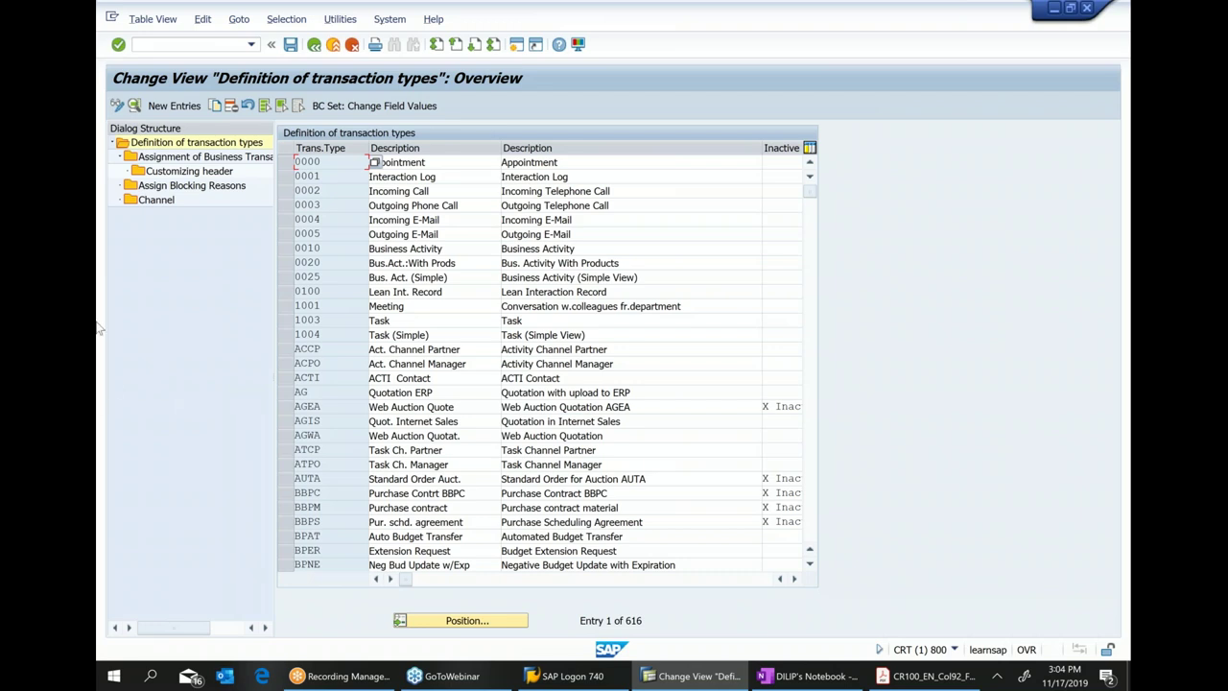
# Position the transaction types list at Z015 and open the details of that quotation type.
pyautogui.click(459, 621)
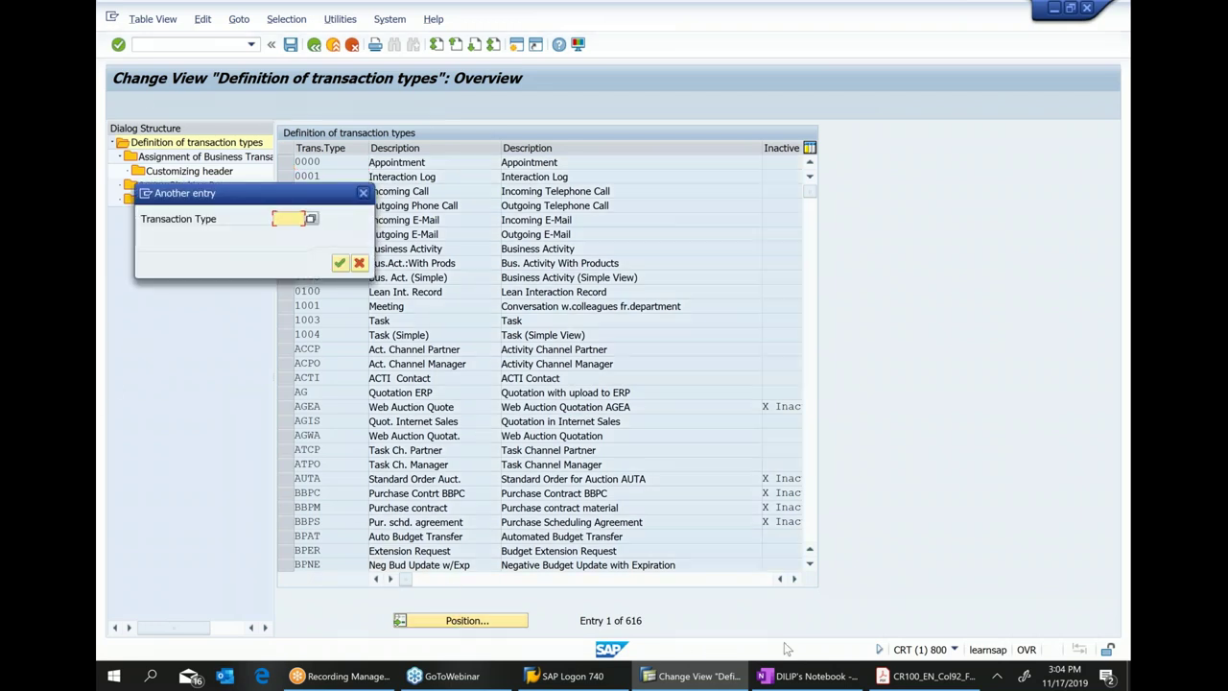
pyautogui.write('Z015')
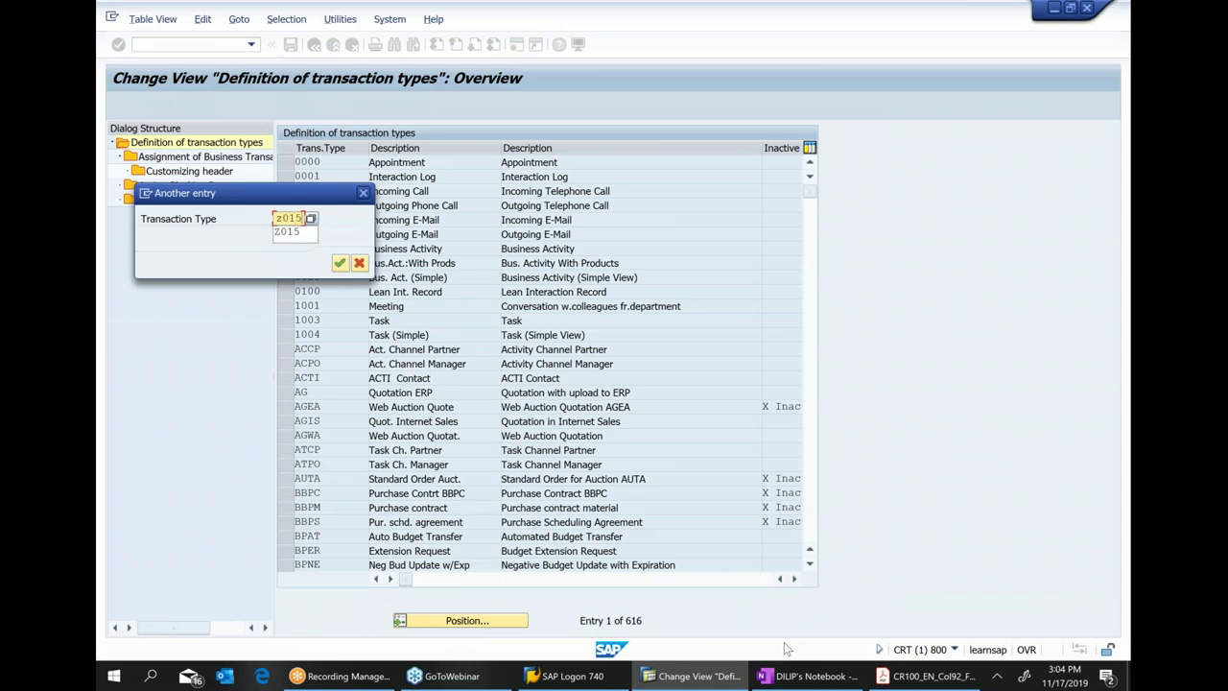
pyautogui.press('Return')
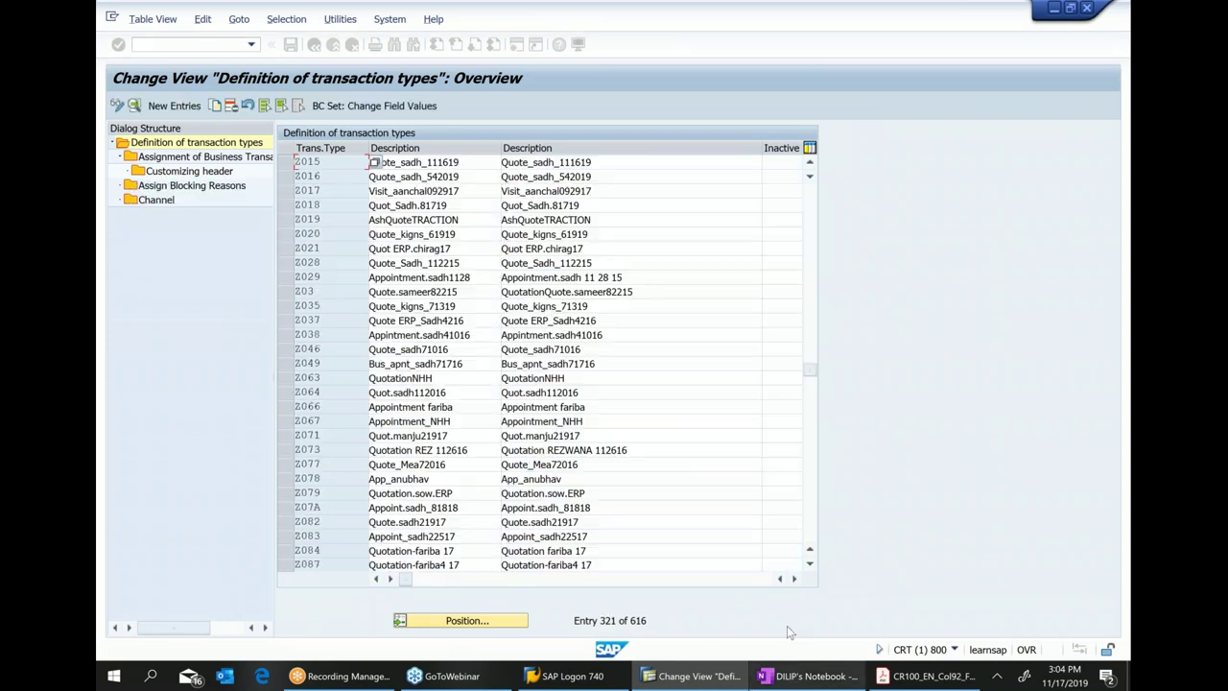
pyautogui.click(285, 163)
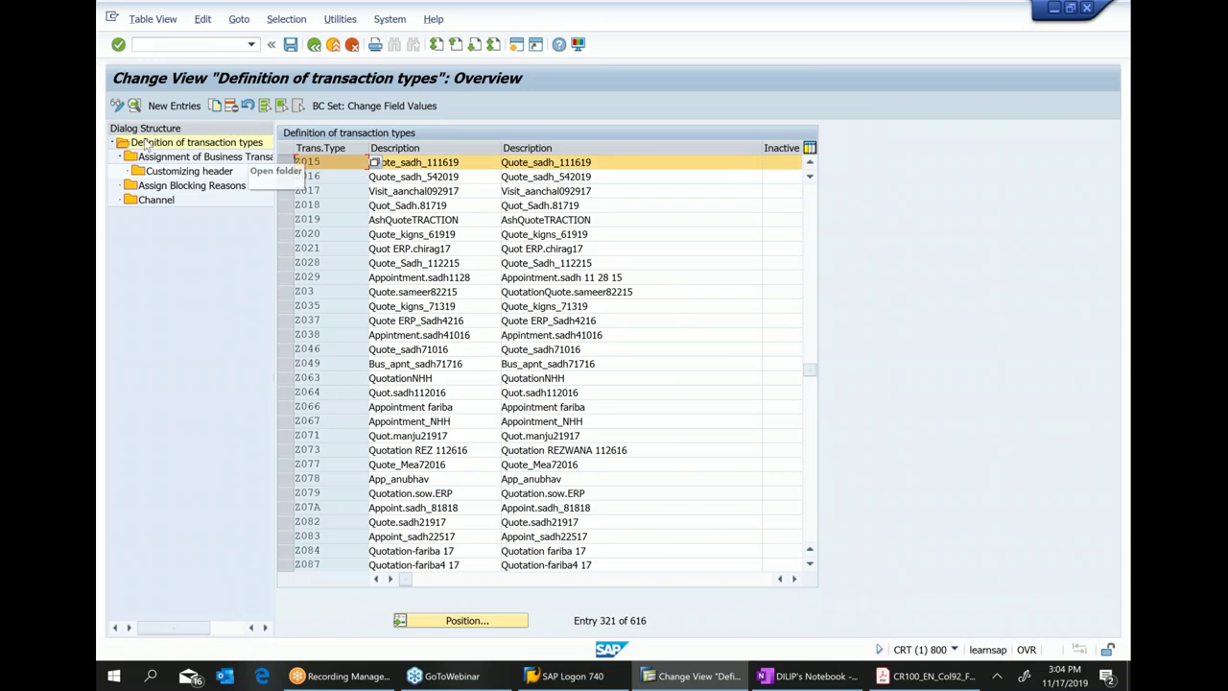
pyautogui.click(134, 106)
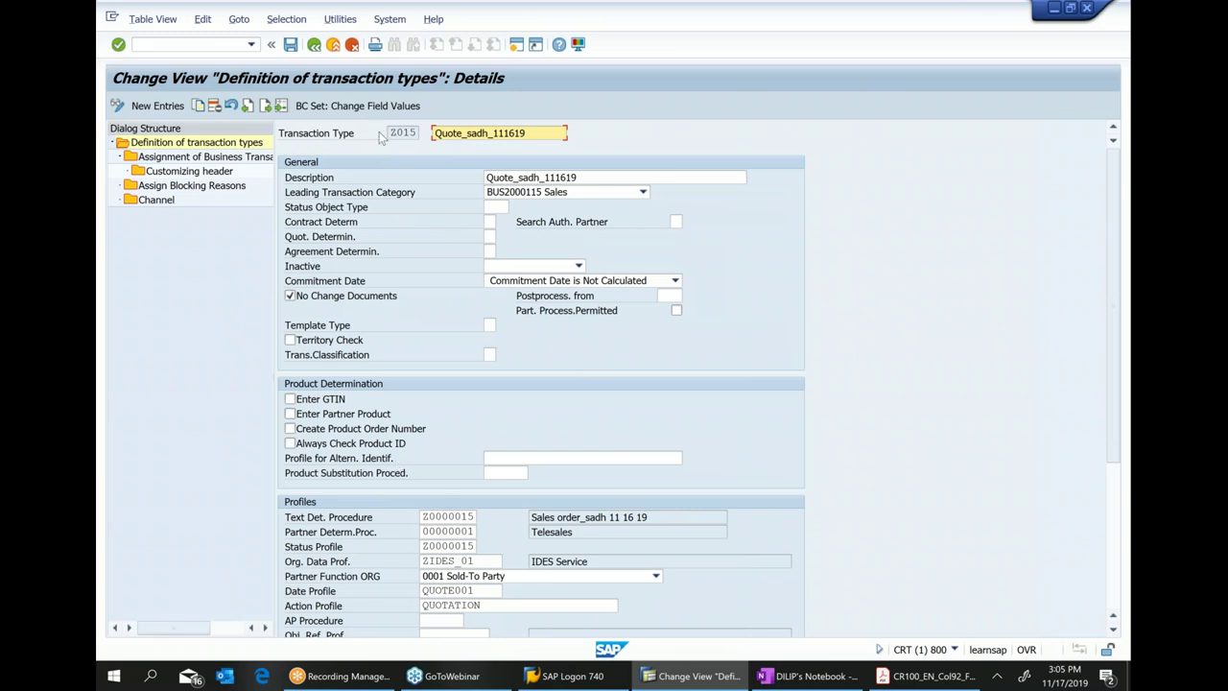
# Copy the partner determination procedure 00000001 and append "....00000001" to the "Verify transaction type link to Partner procedure" bullet in OneNote.
pyautogui.scroll(-2, 458, 363)
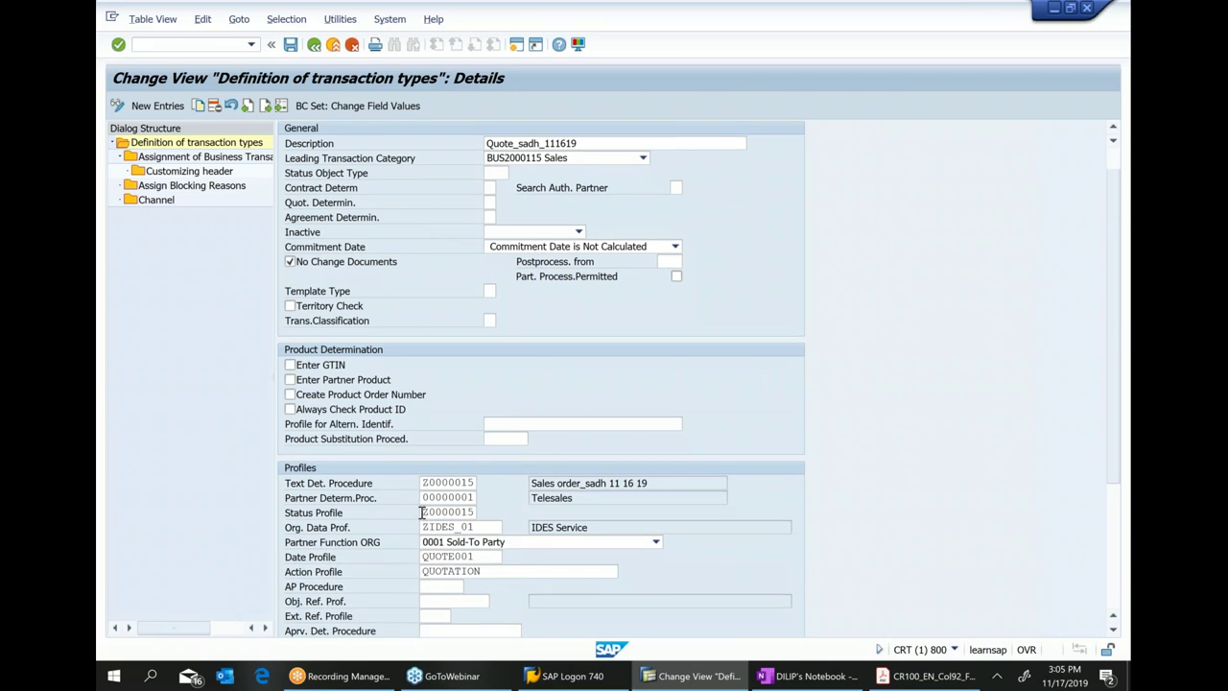
pyautogui.doubleClick(421, 492)
pyautogui.moveTo(421, 491); pyautogui.dragTo(544, 495)
pyautogui.hotkey('ctrl', 'c')
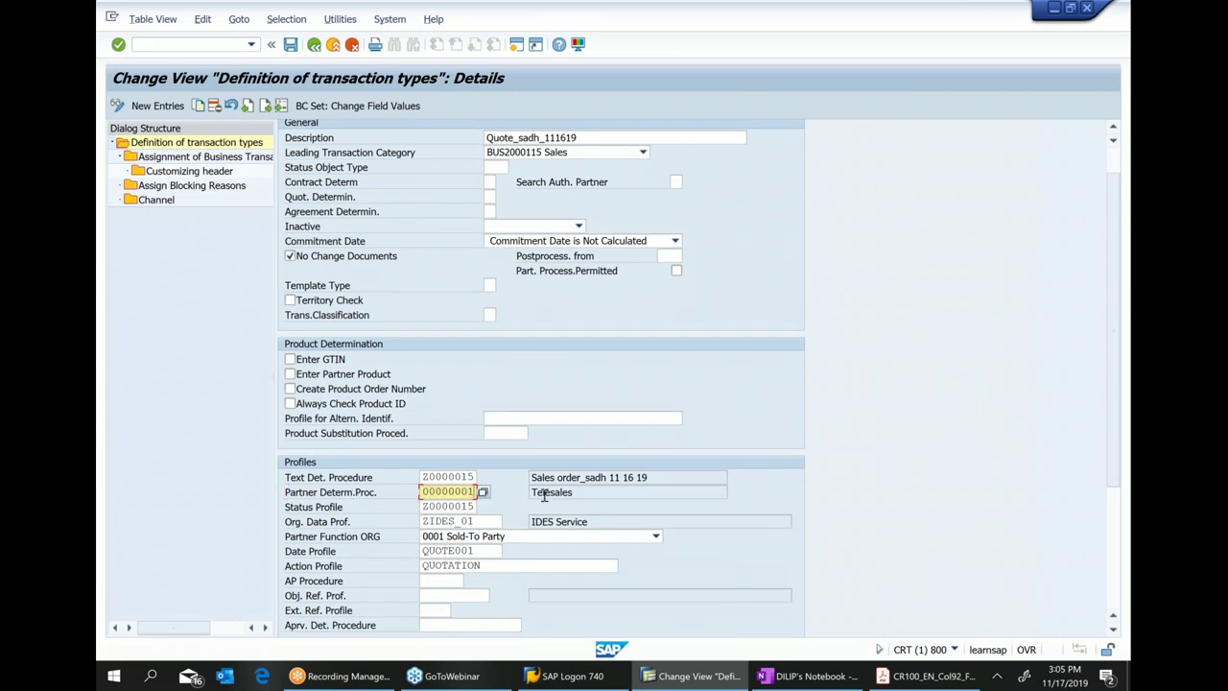
pyautogui.click(811, 676)
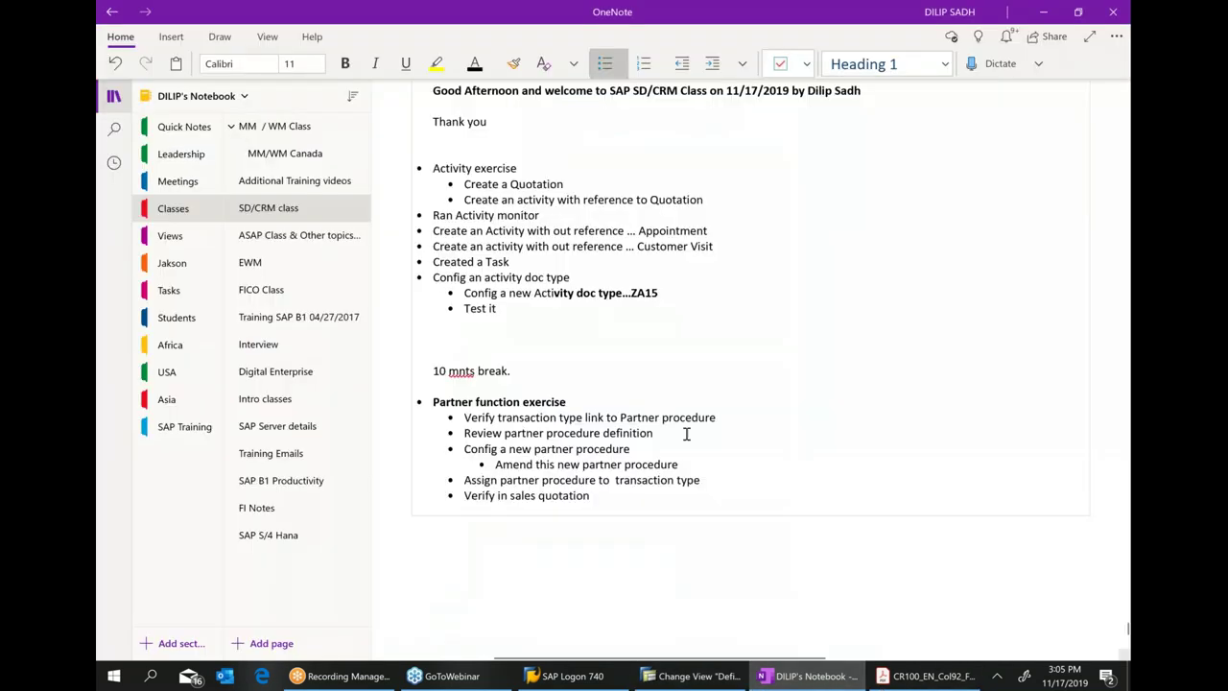
pyautogui.click(751, 418)
pyautogui.write('....')
pyautogui.hotkey('ctrl', 'v')
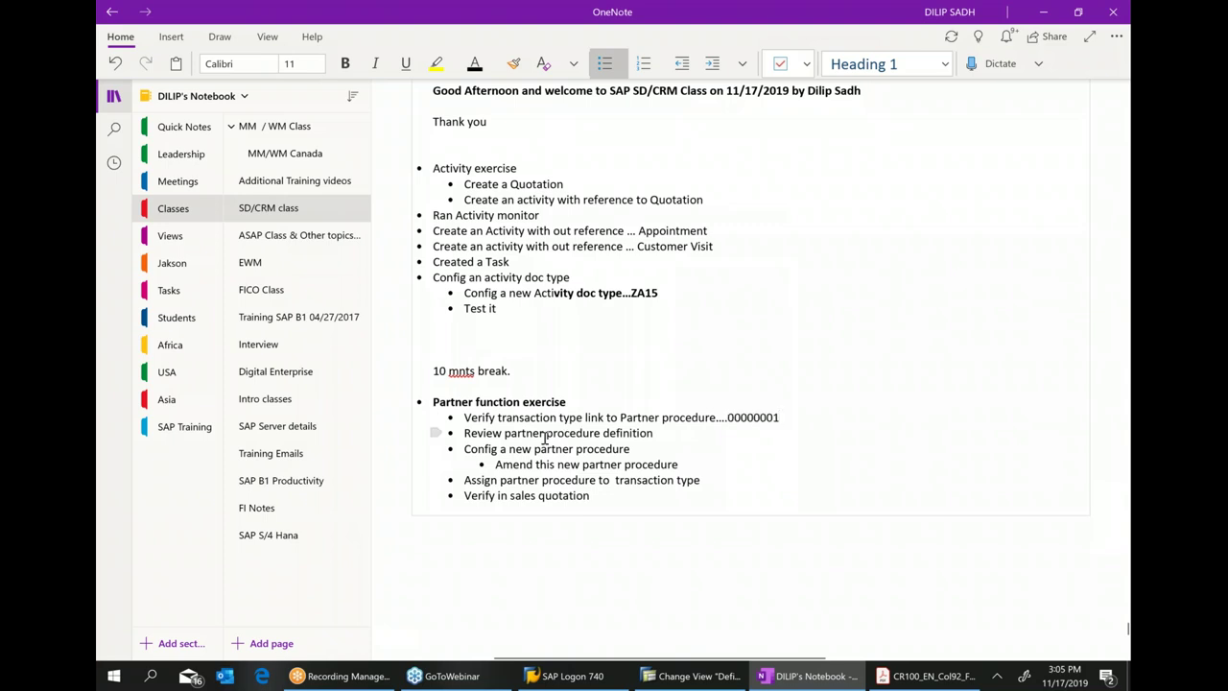
# Switch back to SAP, leave the transaction type definitions and collapse the Transactions node in the IMG.
pyautogui.click(691, 675)
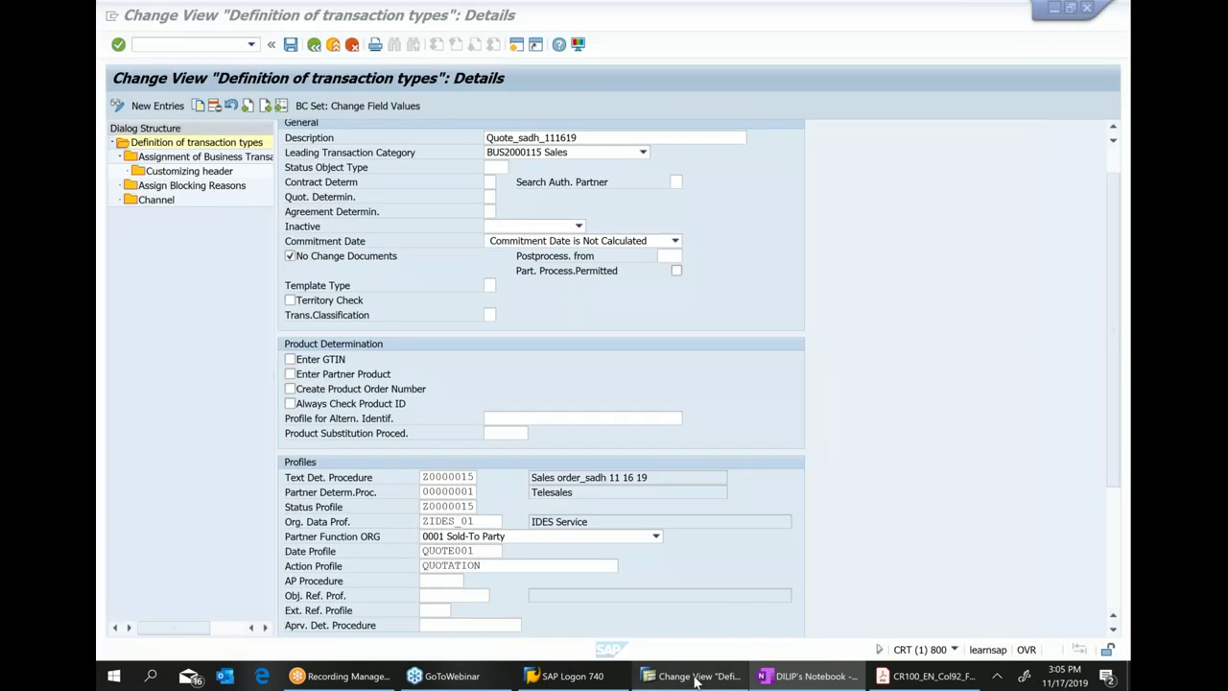
pyautogui.click(314, 45)
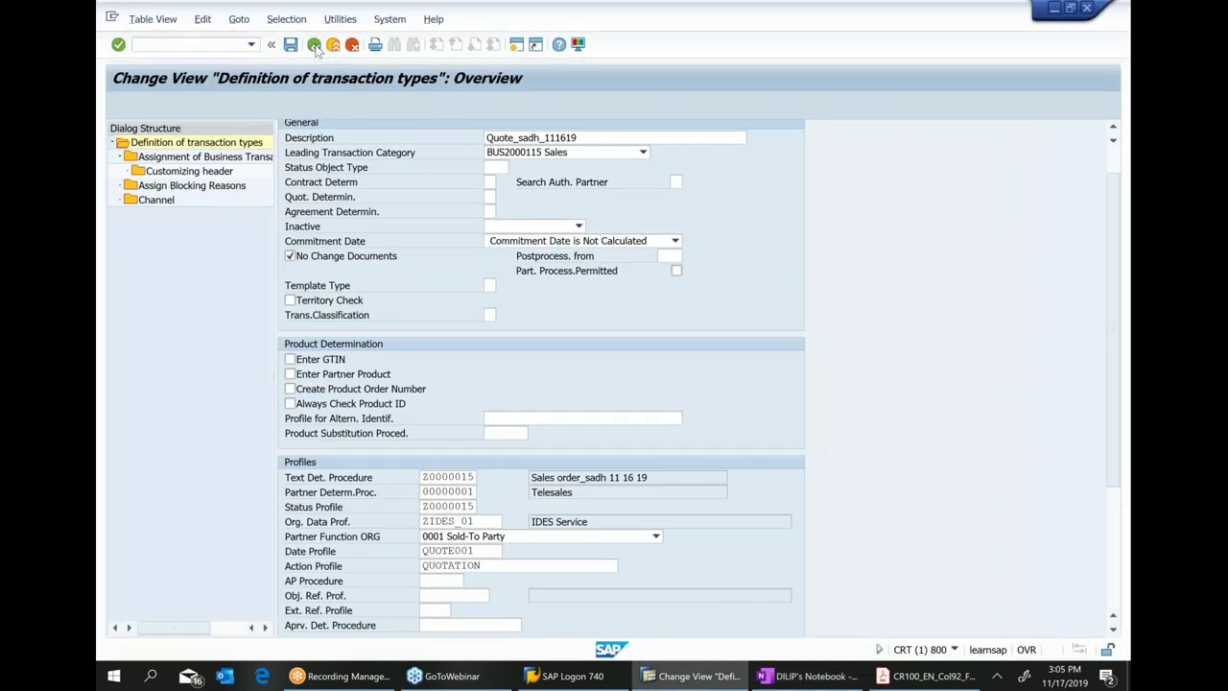
pyautogui.click(313, 46)
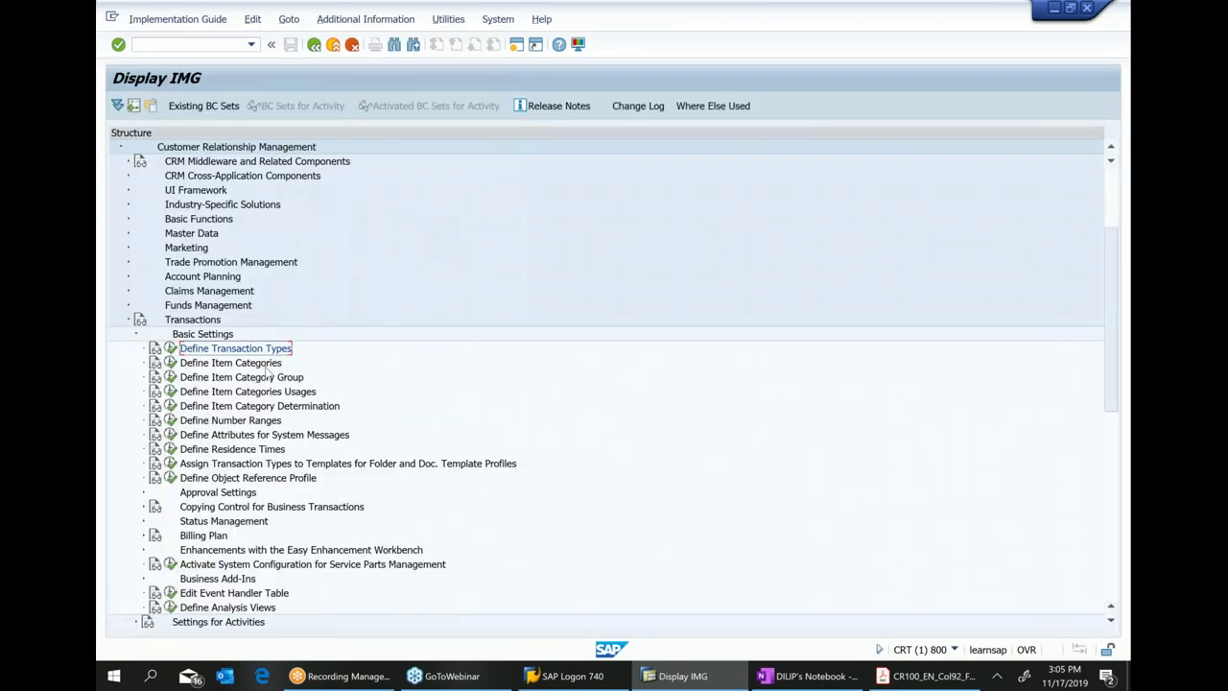
pyautogui.click(130, 319)
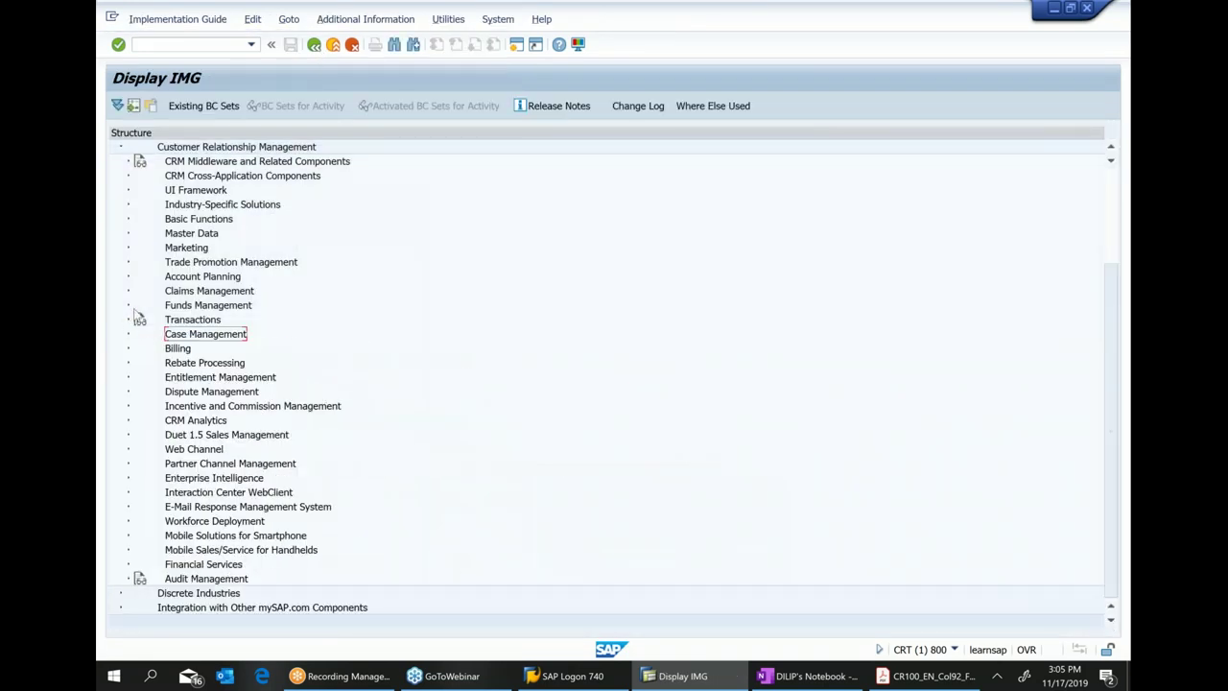
# Under Basic Functions > Partner Processing, open the Define Partner Determination Procedure activity.
pyautogui.click(190, 221)
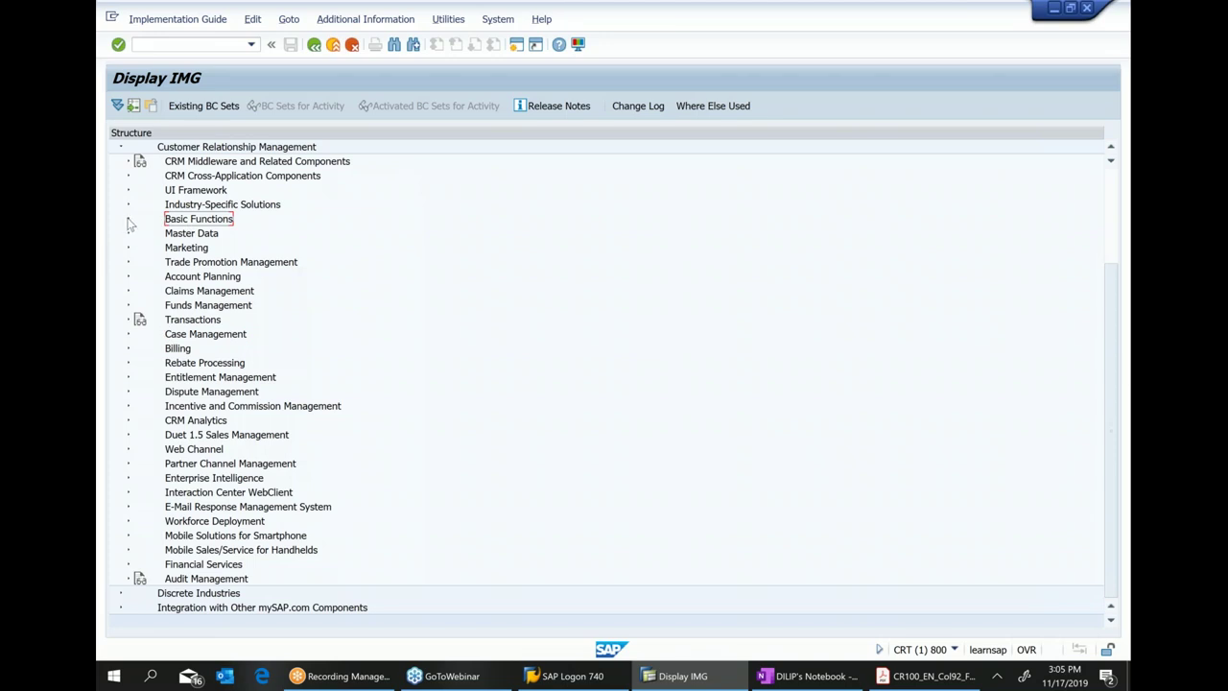
pyautogui.click(128, 220)
pyautogui.click(192, 236)
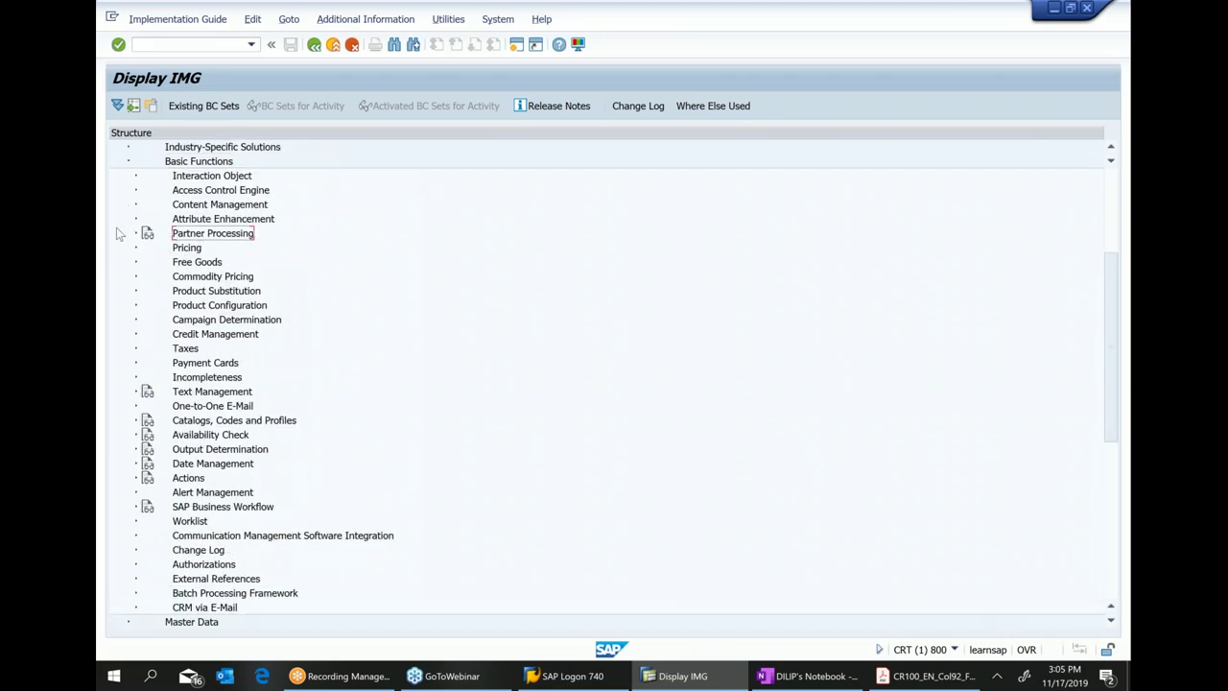
pyautogui.click(136, 233)
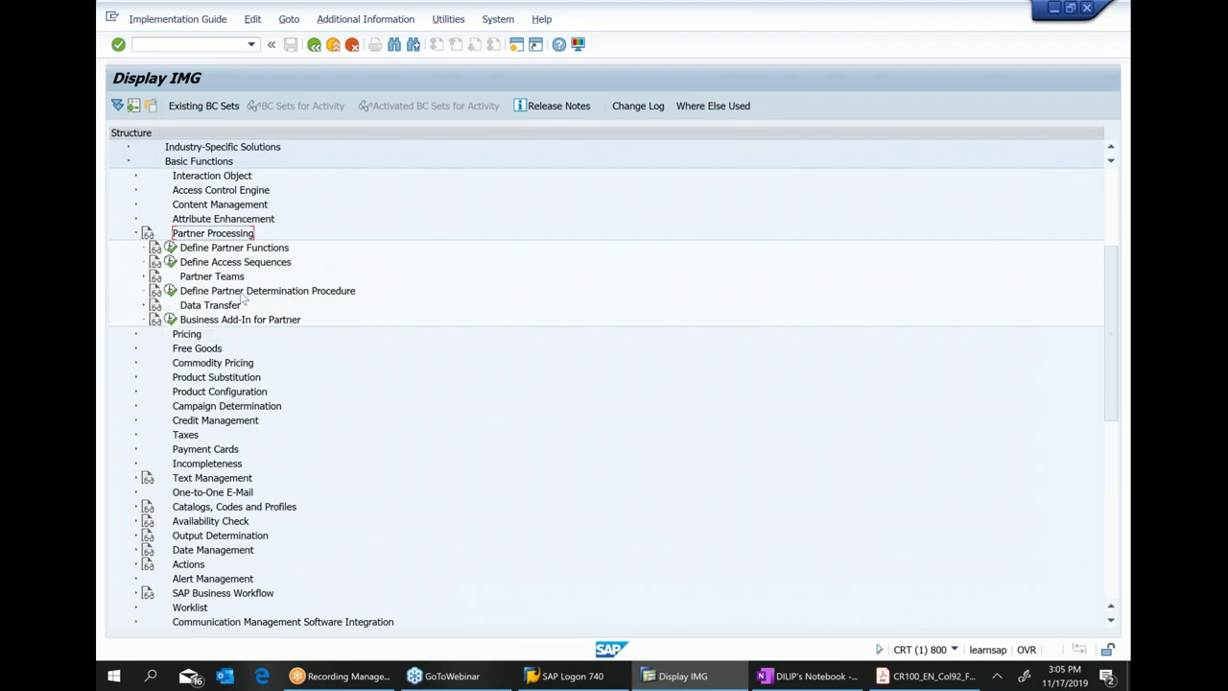
pyautogui.click(171, 291)
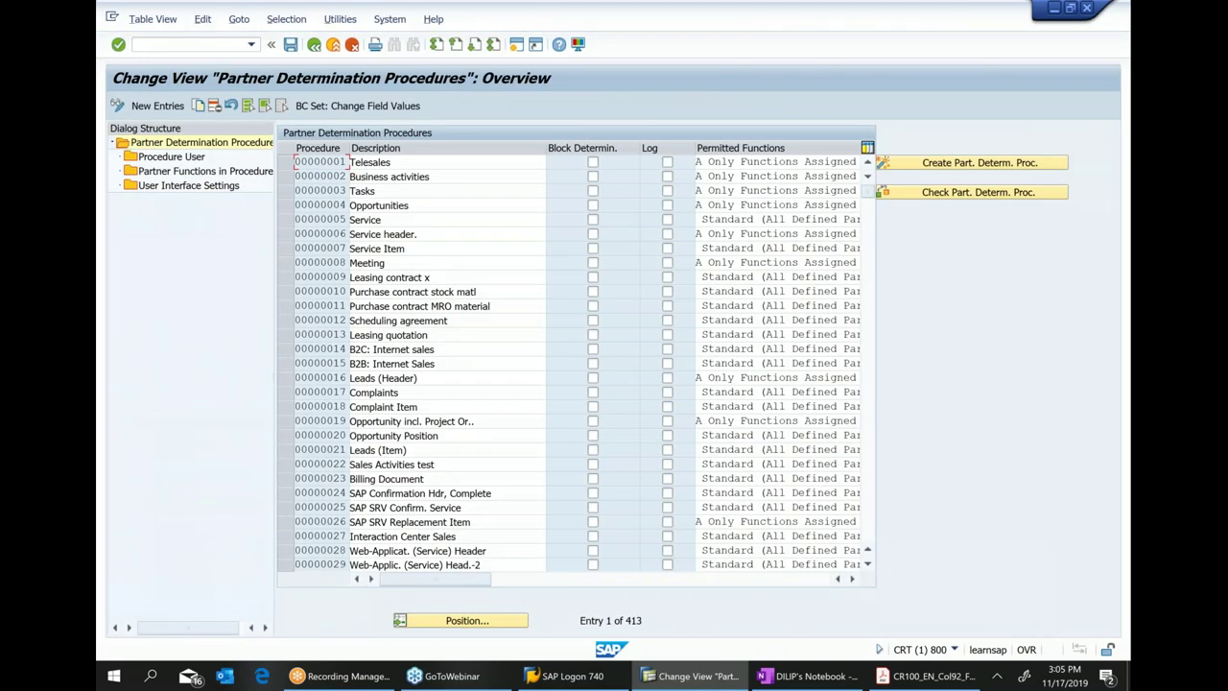
# Select procedure 00000001 Telesales and display its Partner Functions in Procedure to review the assigned functions.
pyautogui.moveTo(297, 163); pyautogui.dragTo(346, 163)
pyautogui.click(285, 163)
pyautogui.click(197, 174)
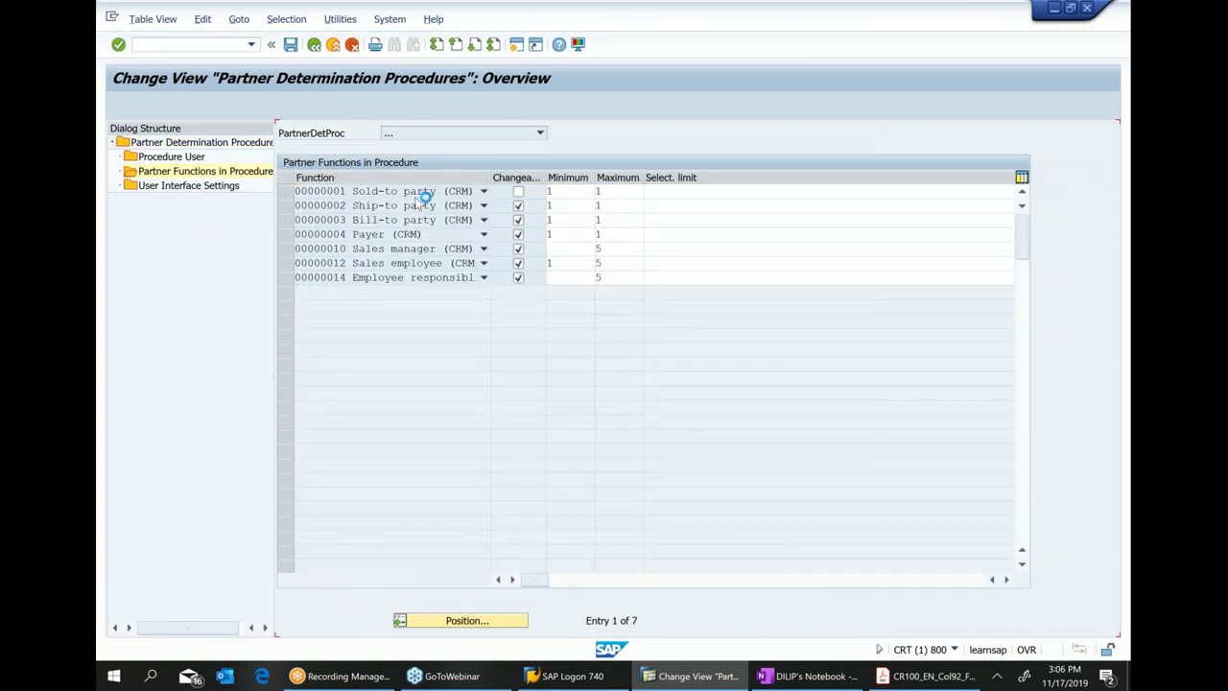
pyautogui.click(576, 676)
pyautogui.click(839, 178)
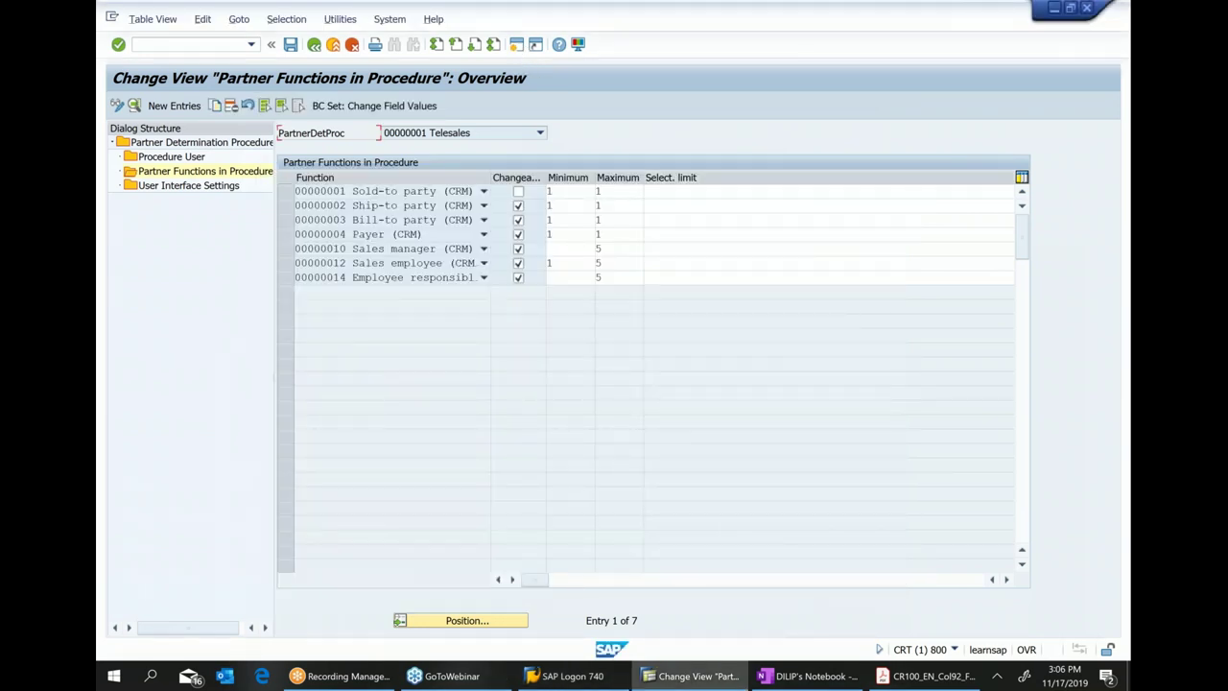
# Open a new SAP session, start Maintain Sales Orders from the Sales folder and begin a new Quotation ERP.
pyautogui.hotkey('ctrl', 'n')
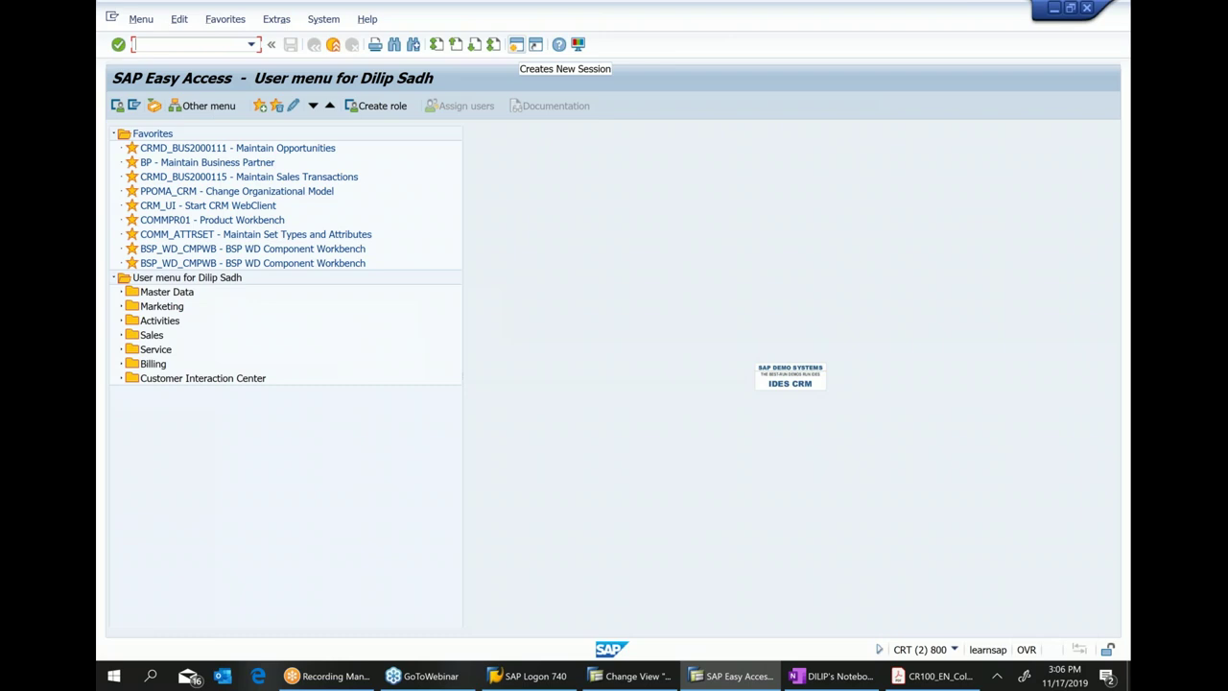
pyautogui.doubleClick(153, 335)
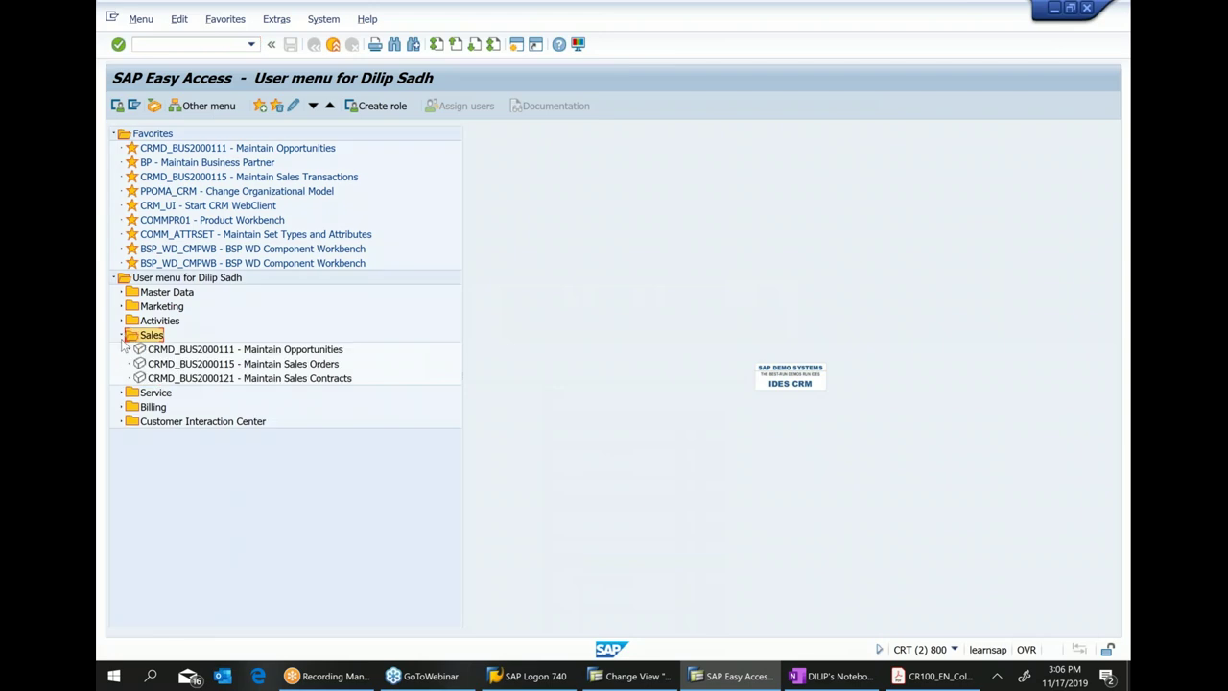
pyautogui.doubleClick(235, 366)
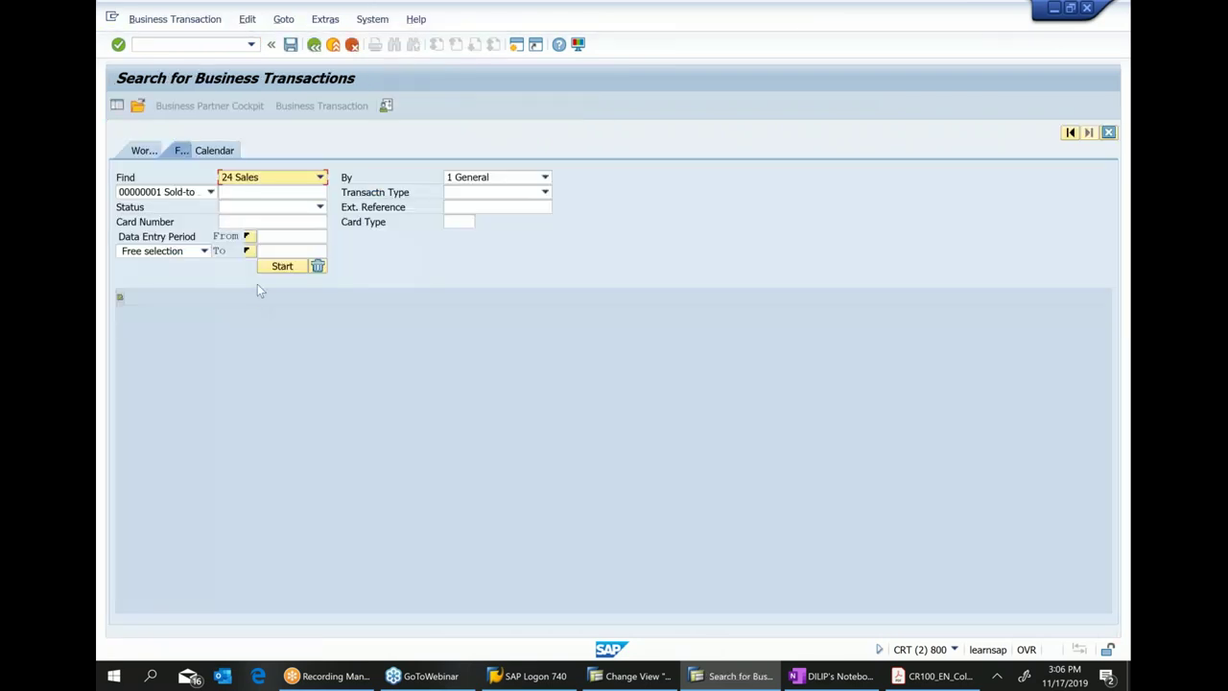
pyautogui.click(117, 106)
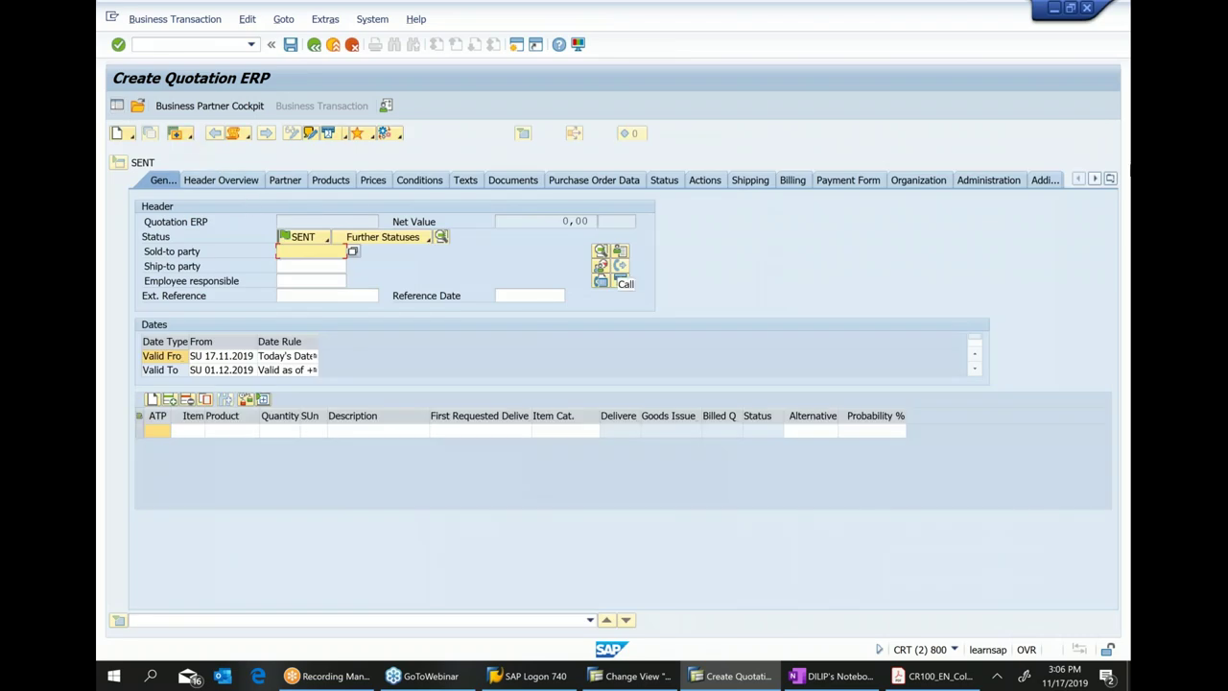
# Enter the sold-to party's customer number in the quotation, then display and select all of its determined partner rows.
pyautogui.write('300034')
pyautogui.press('Return')
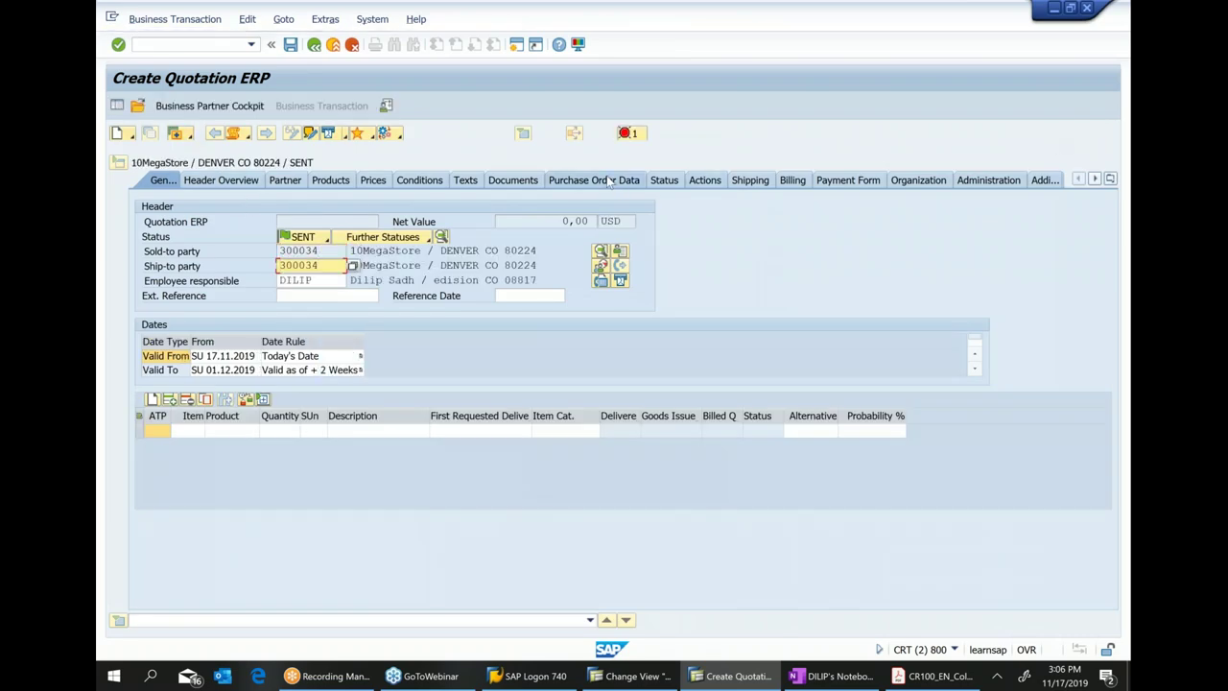
pyautogui.click(292, 186)
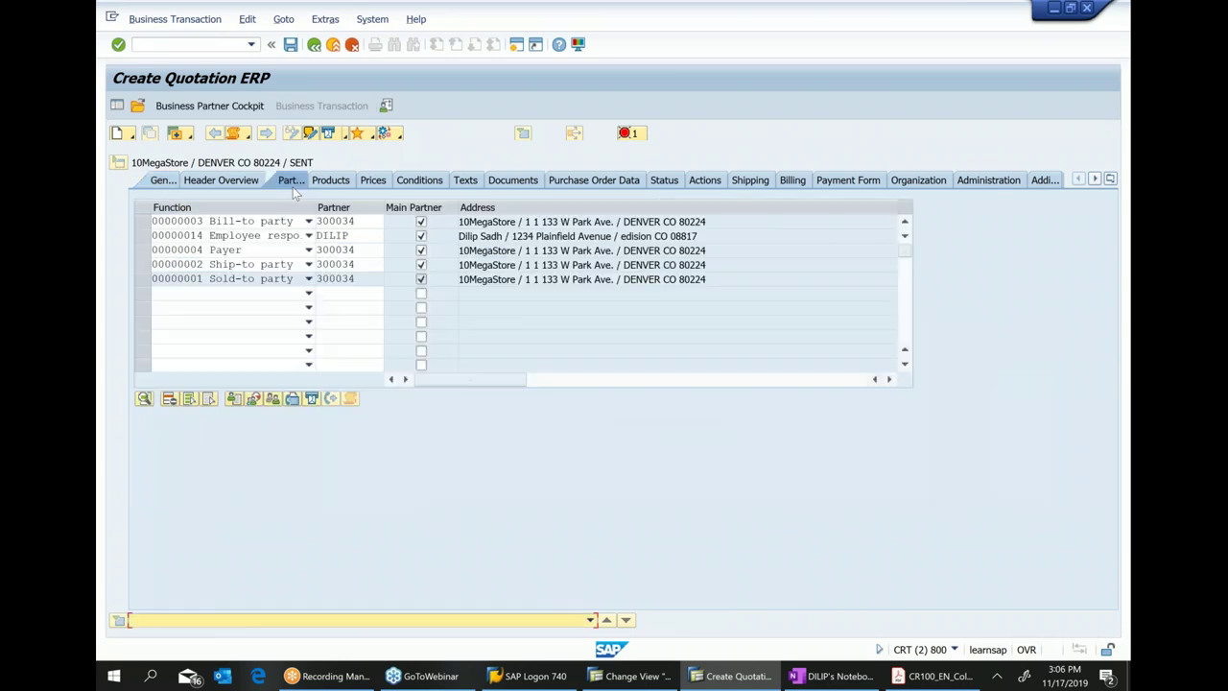
pyautogui.moveTo(140, 279); pyautogui.dragTo(142, 221)
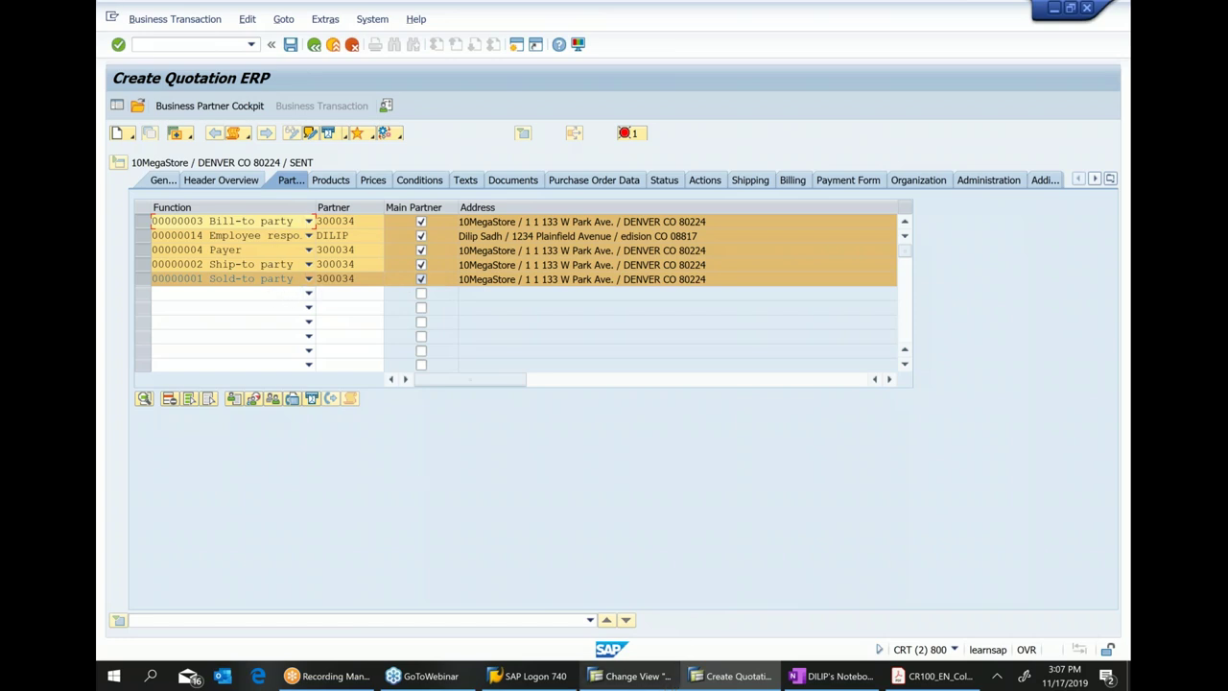
# Compare all partner functions of the Telesales procedure with the function choices offered for a new partner row in the quotation.
pyautogui.click(628, 676)
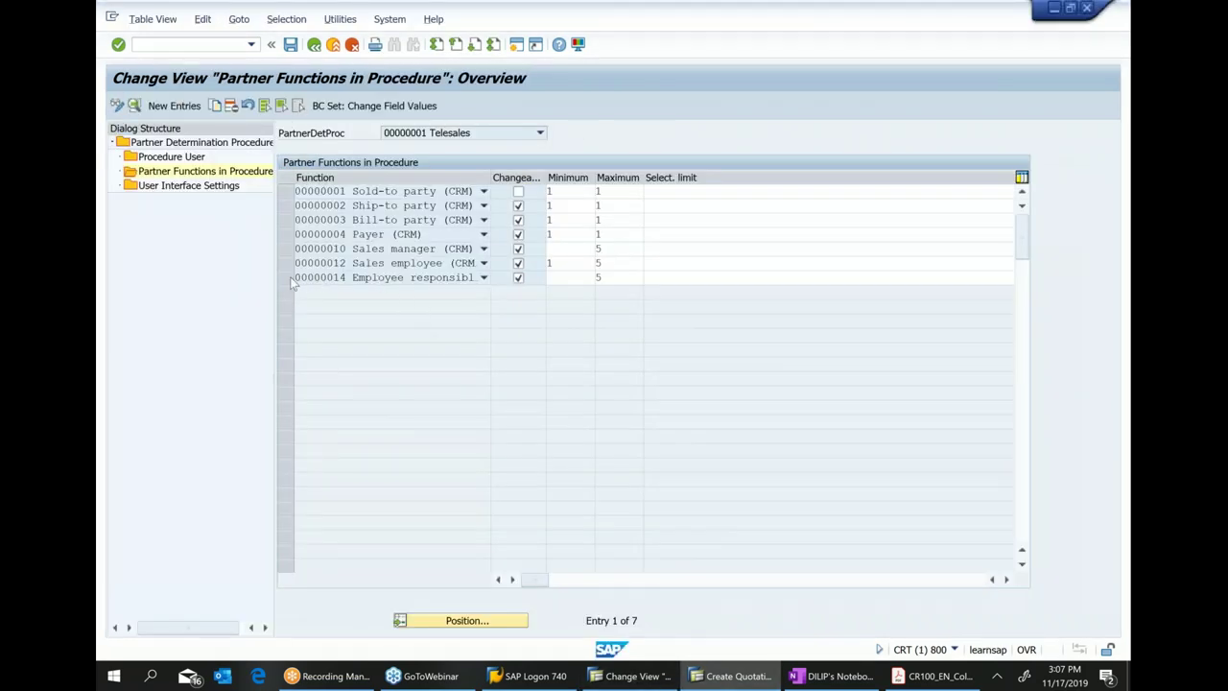
pyautogui.moveTo(286, 277); pyautogui.dragTo(290, 194)
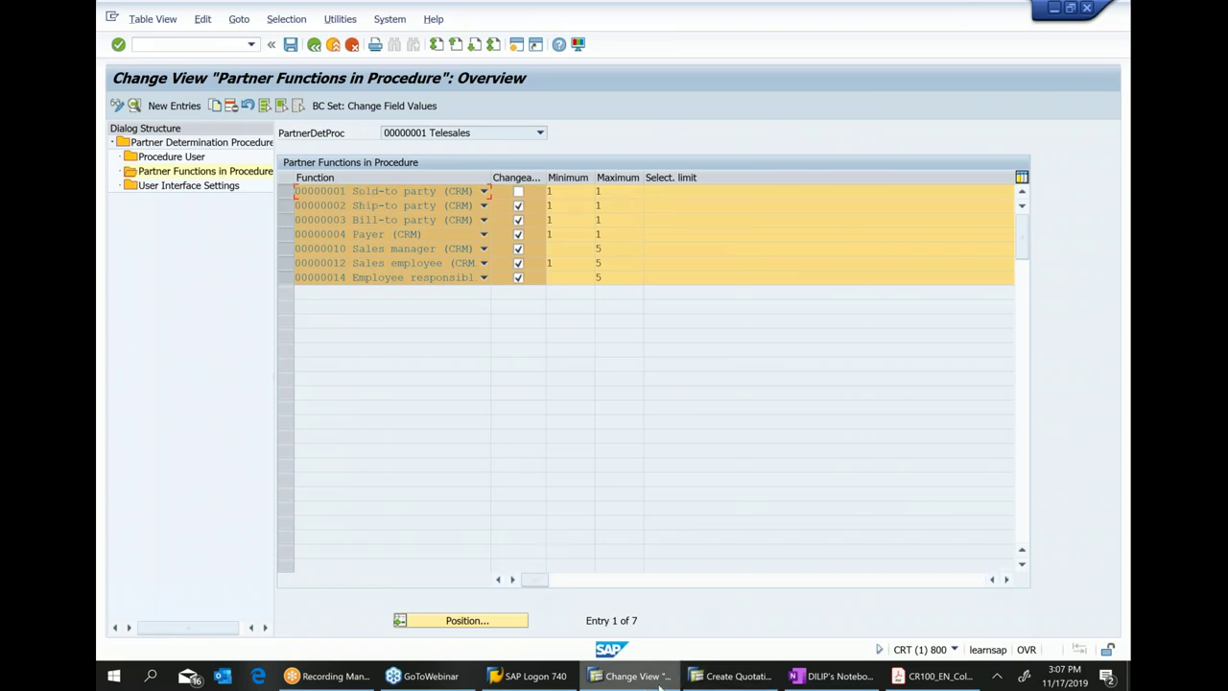
pyautogui.click(731, 676)
pyautogui.click(308, 294)
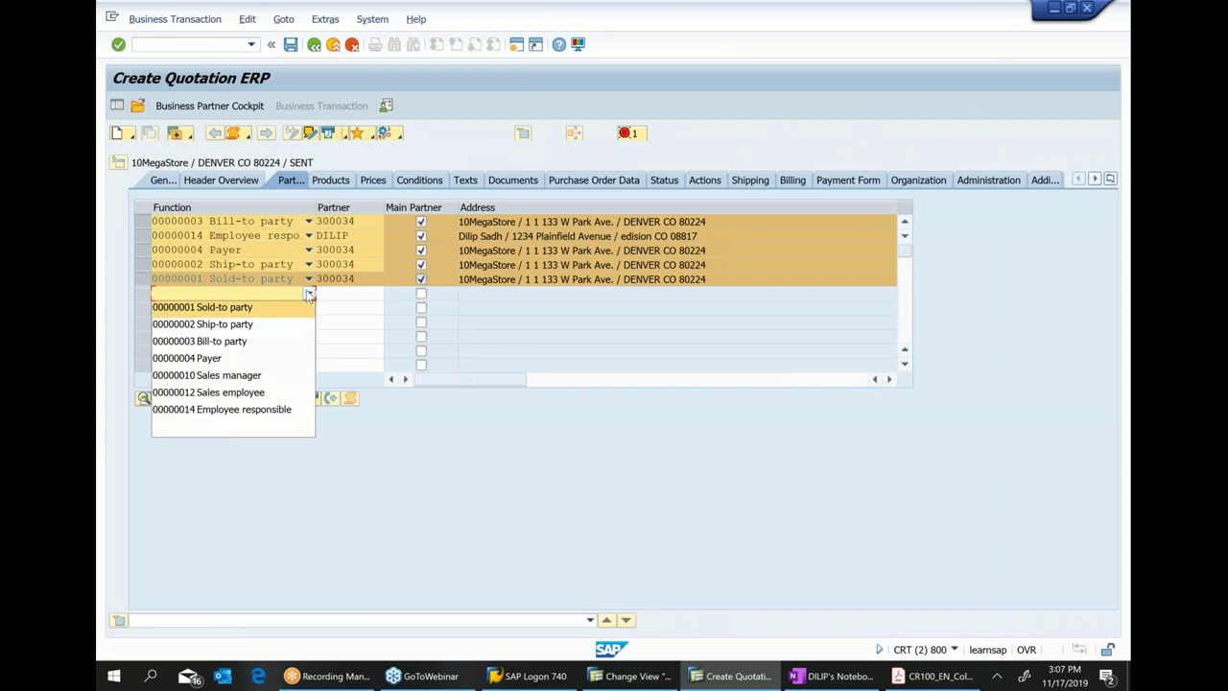
pyautogui.press('Down')
pyautogui.press('Down')
pyautogui.press('Down')
pyautogui.press('Down')
pyautogui.press('Down')
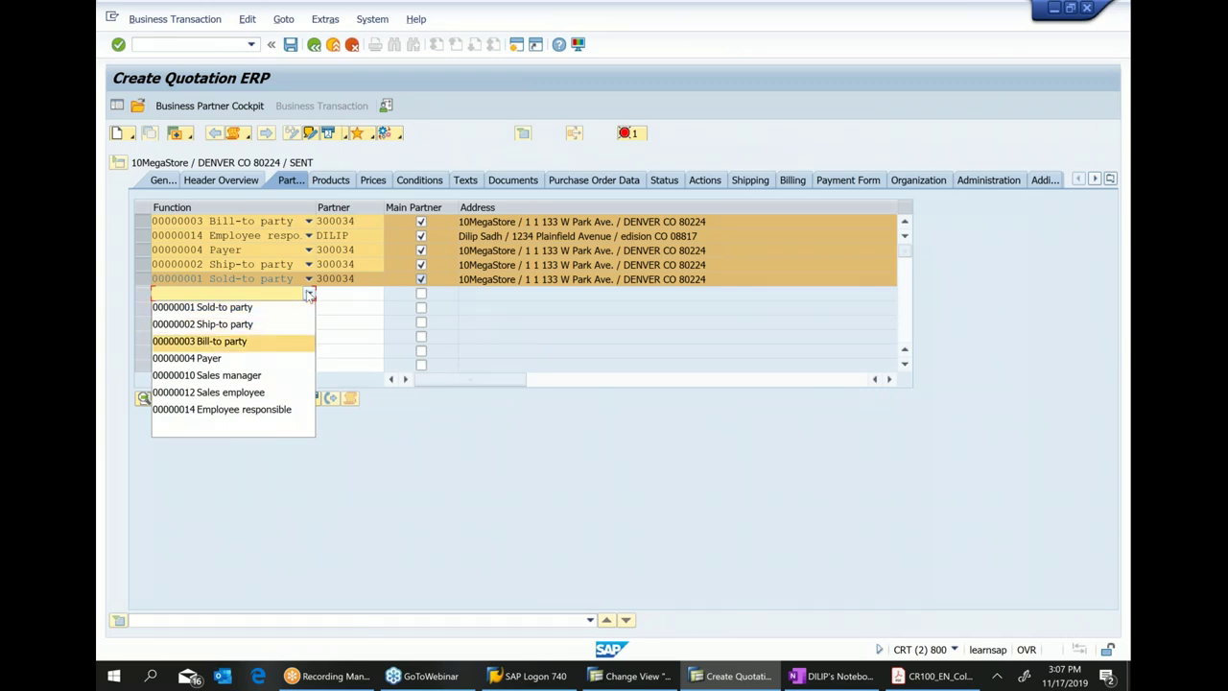
pyautogui.press('Down')
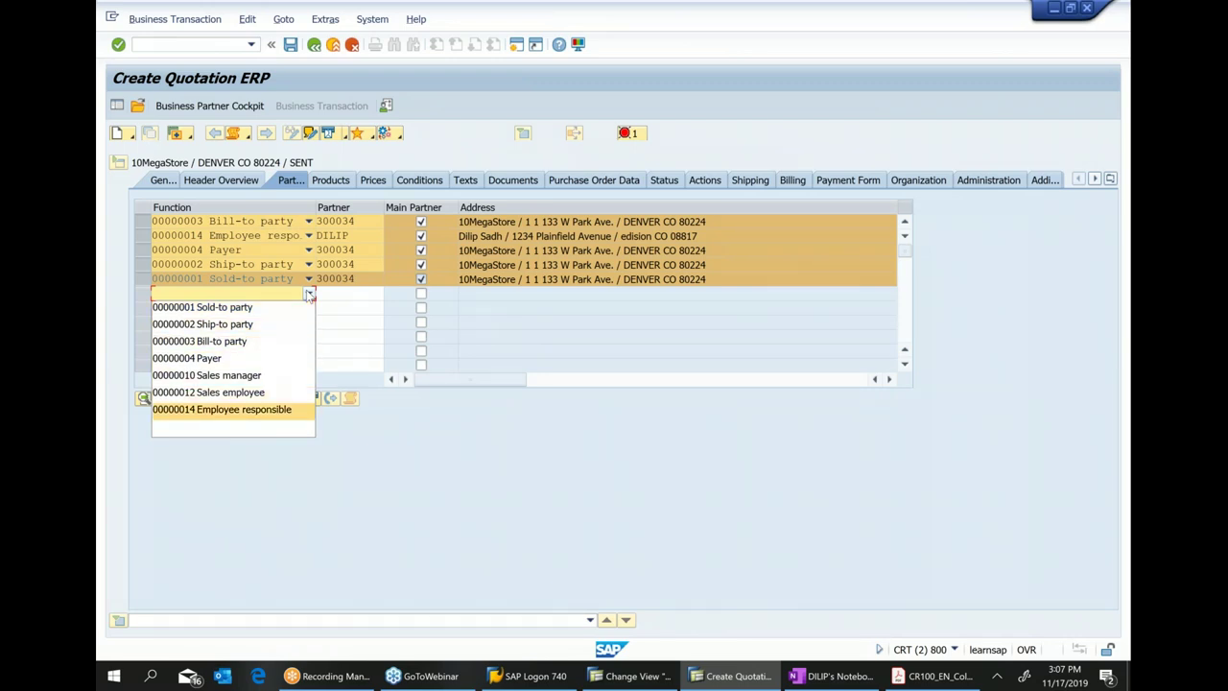
pyautogui.click(376, 513)
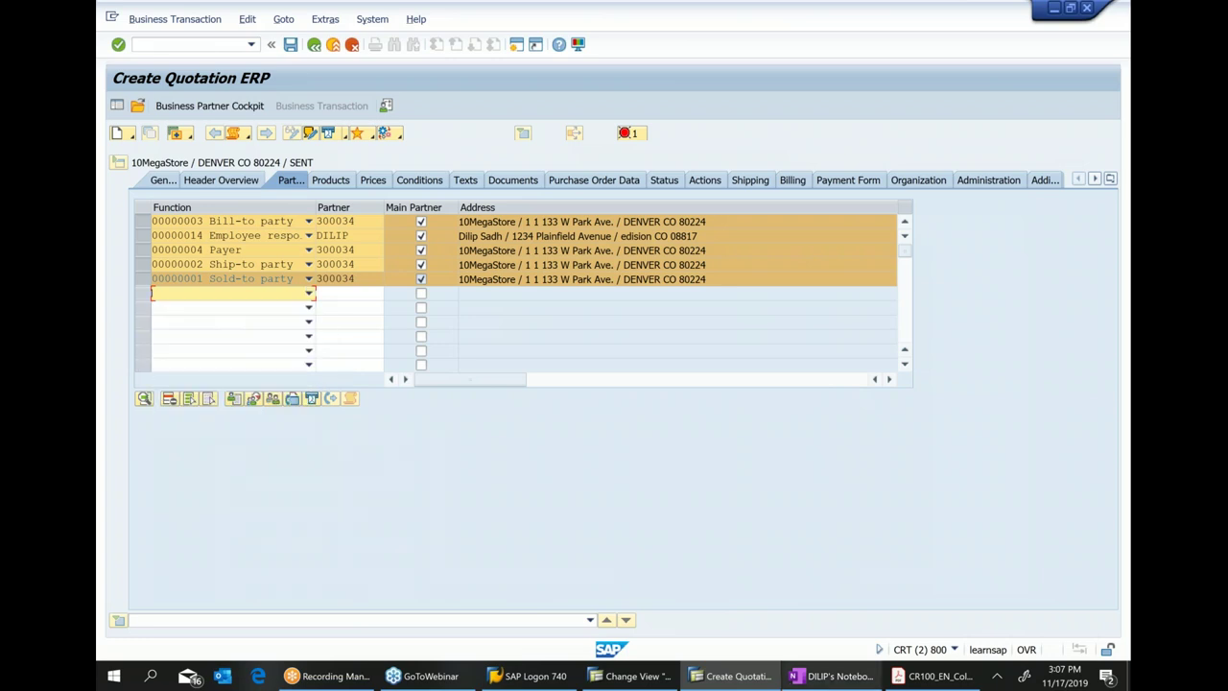
# Examine the Telesales functions' access sequences and the Sales employee minimum, then check them against the quotation's error log.
pyautogui.click(633, 675)
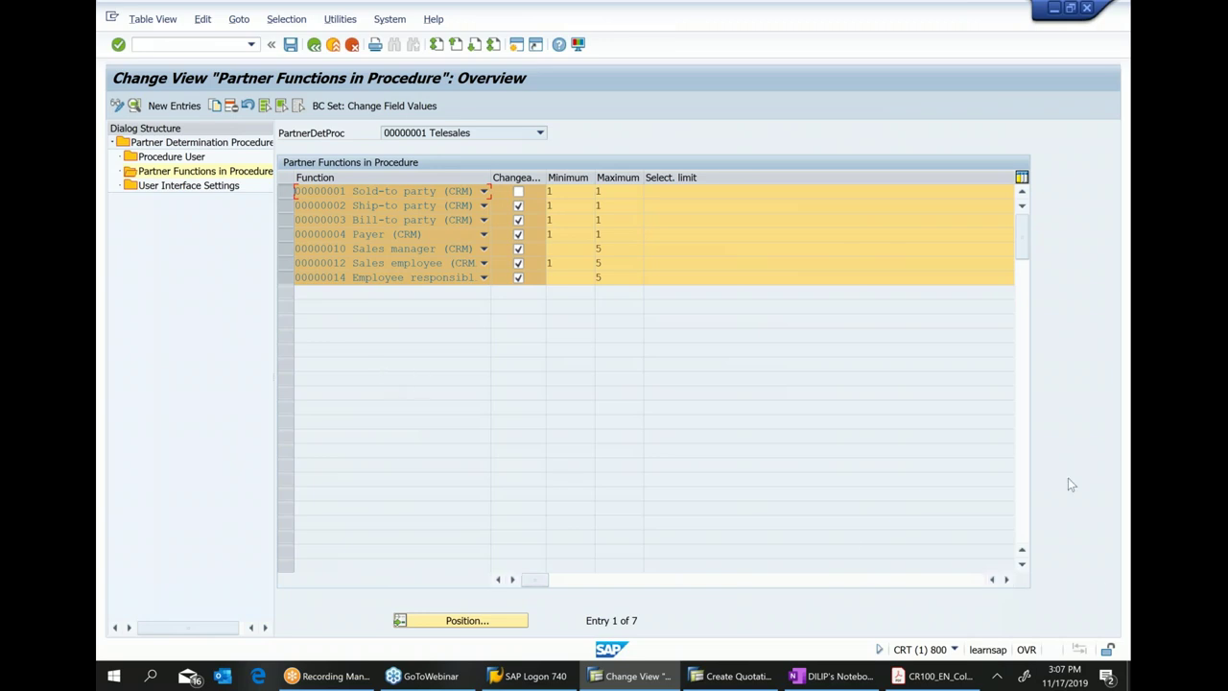
pyautogui.click(1007, 579)
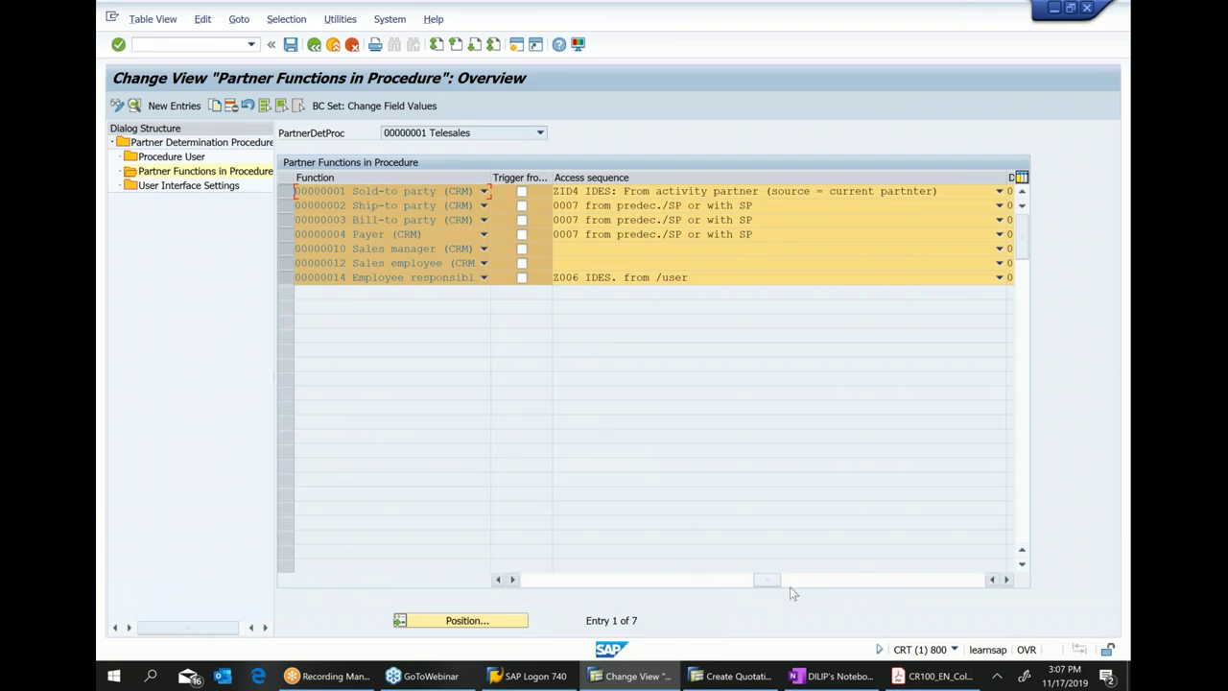
pyautogui.moveTo(777, 580); pyautogui.dragTo(514, 581)
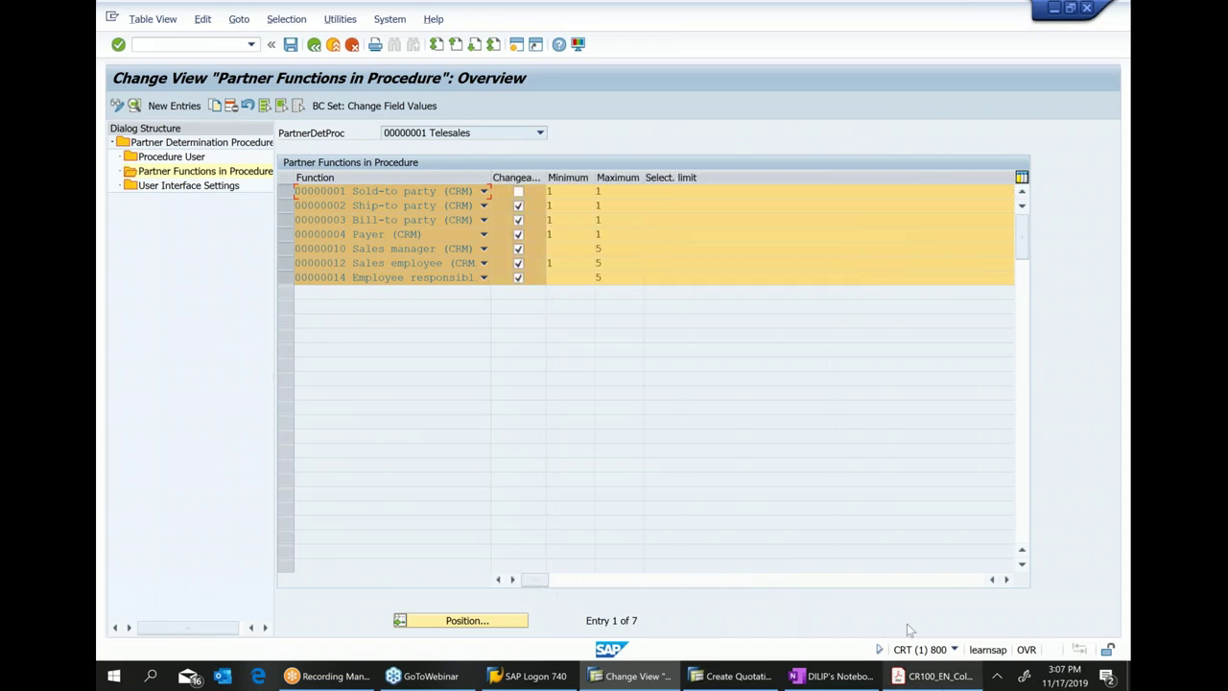
pyautogui.click(291, 260)
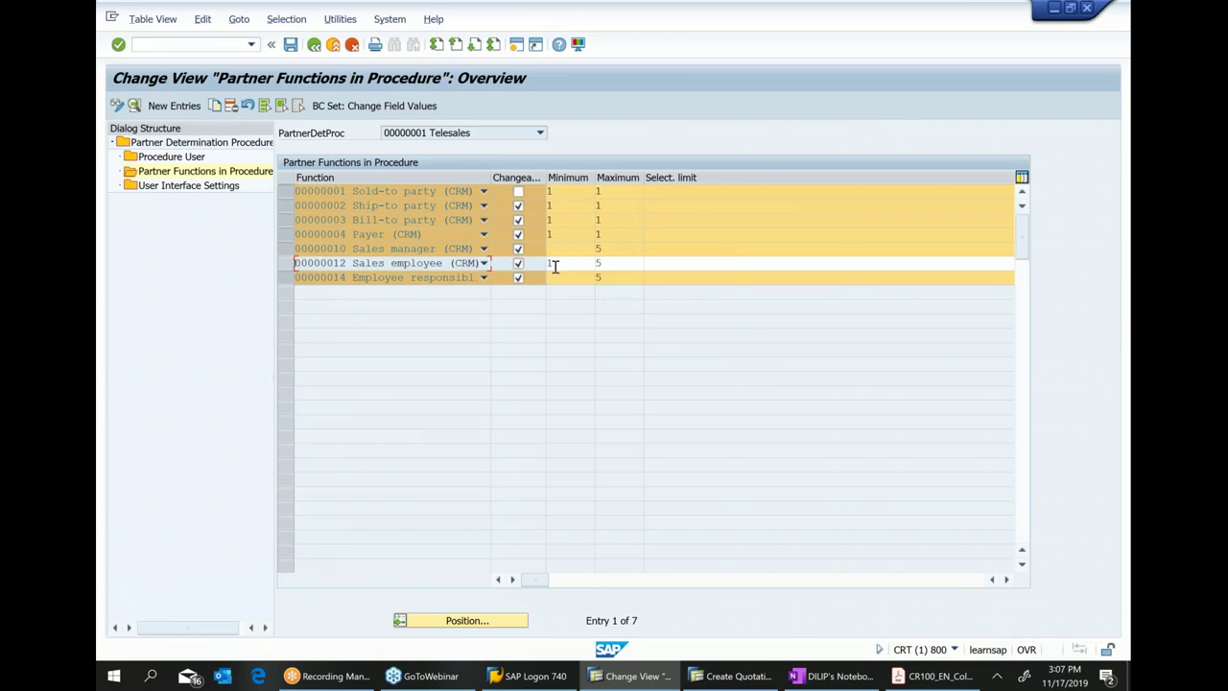
pyautogui.click(734, 675)
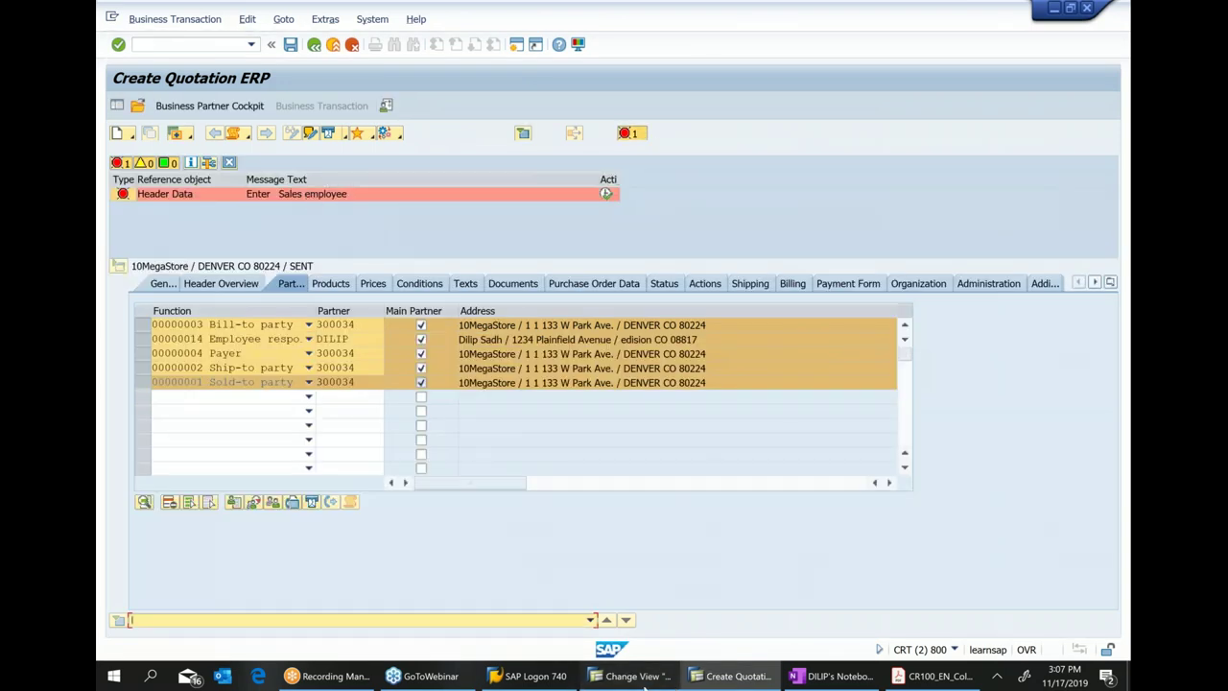
# Return to the procedure list and copy procedure 00000001 Telesales as Z0000015 with all dependent entries.
pyautogui.click(631, 675)
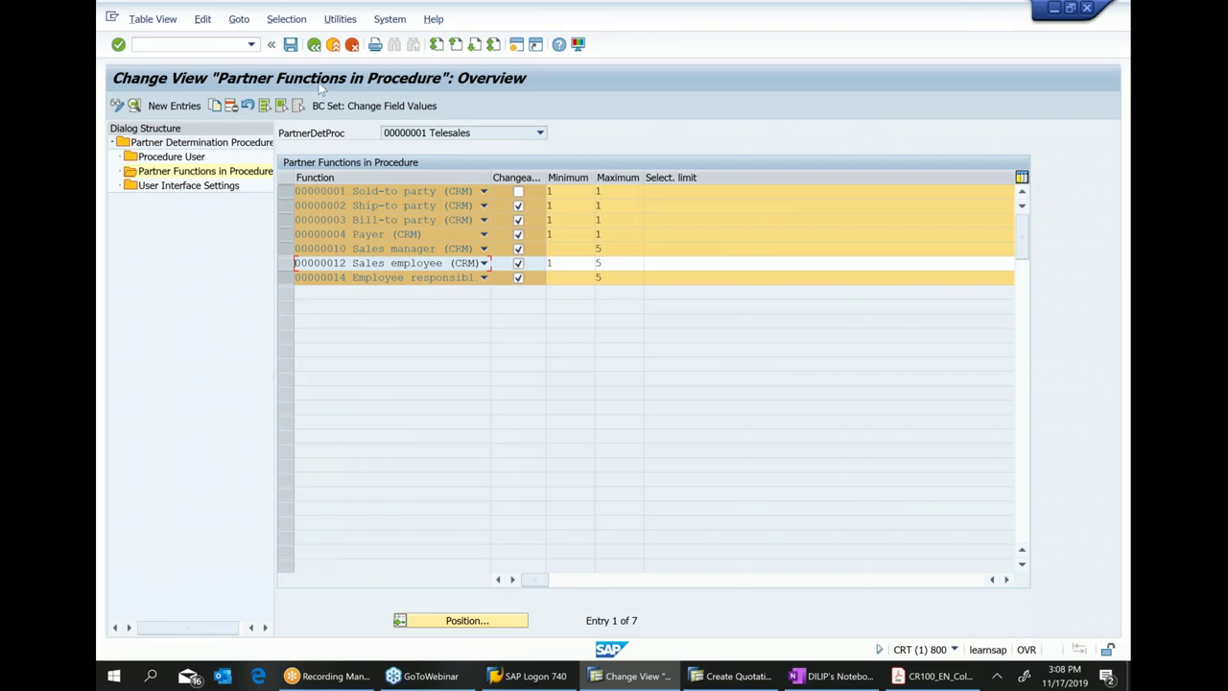
pyautogui.click(313, 45)
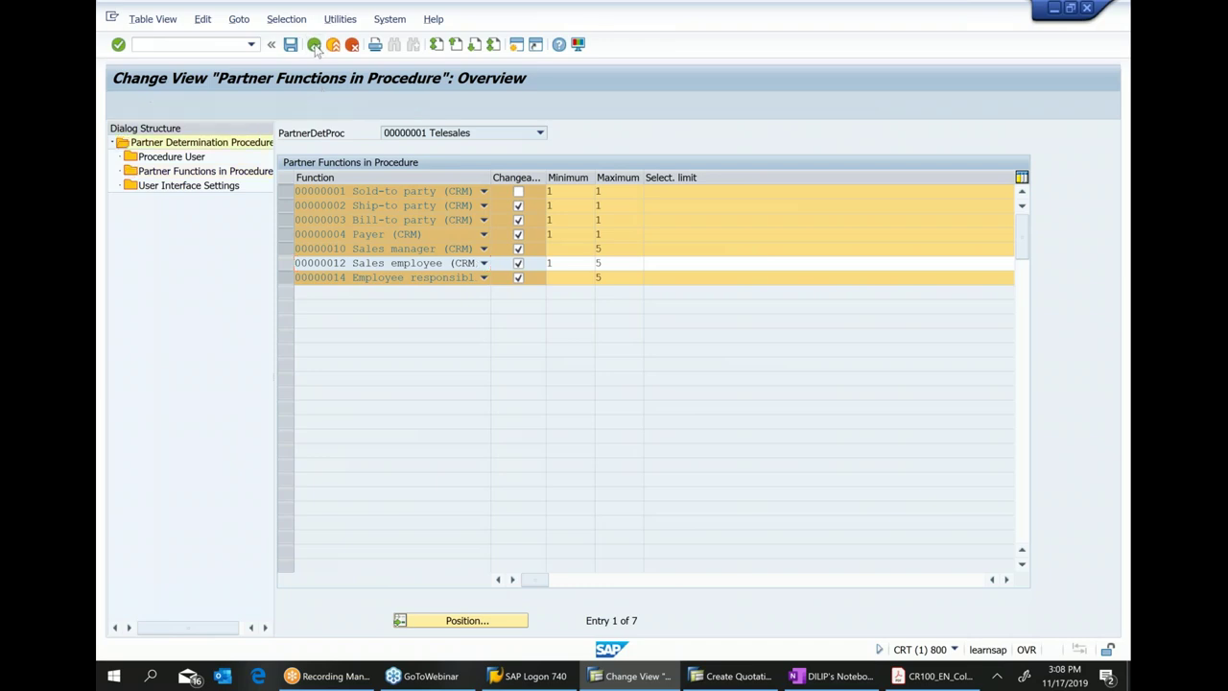
pyautogui.click(286, 163)
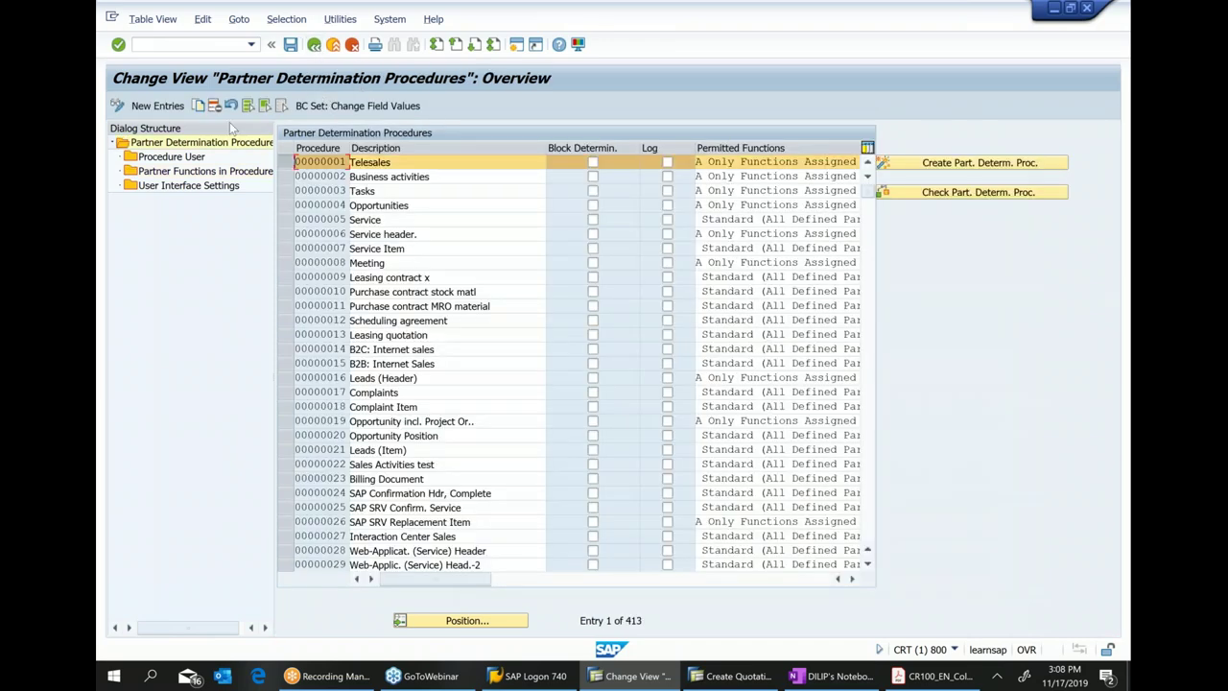
pyautogui.doubleClick(217, 144)
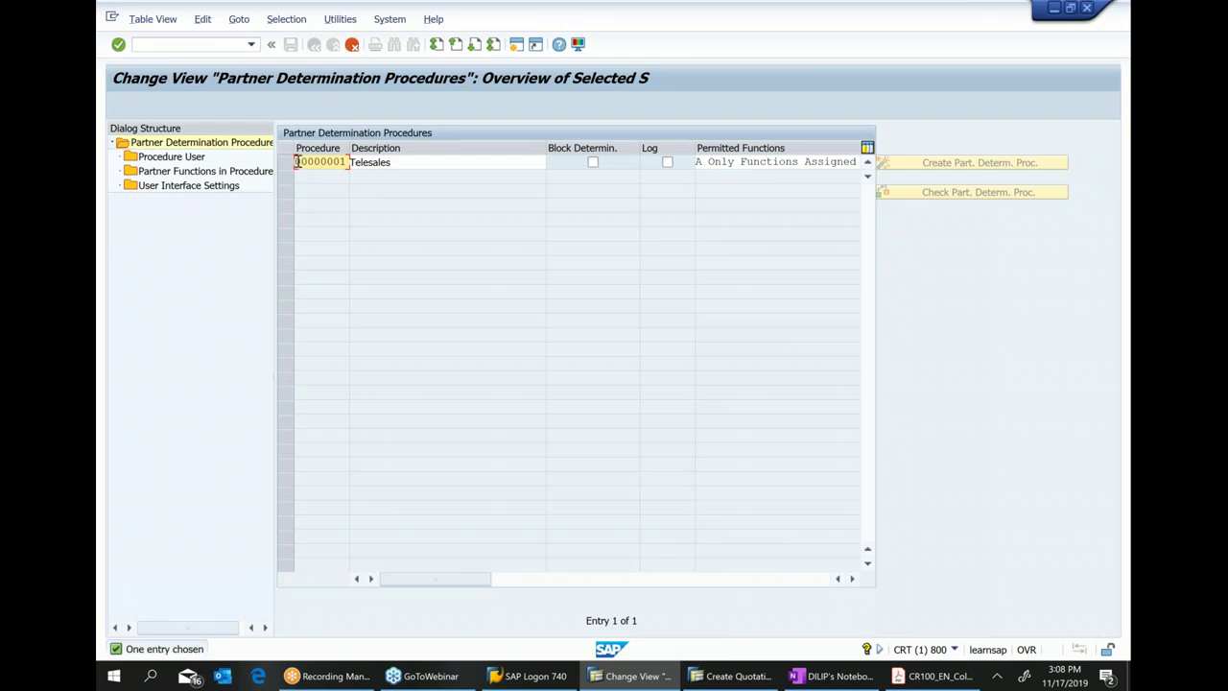
pyautogui.moveTo(297, 163); pyautogui.dragTo(687, 180)
pyautogui.write('Z')
pyautogui.write('0000000')
pyautogui.press('Return')
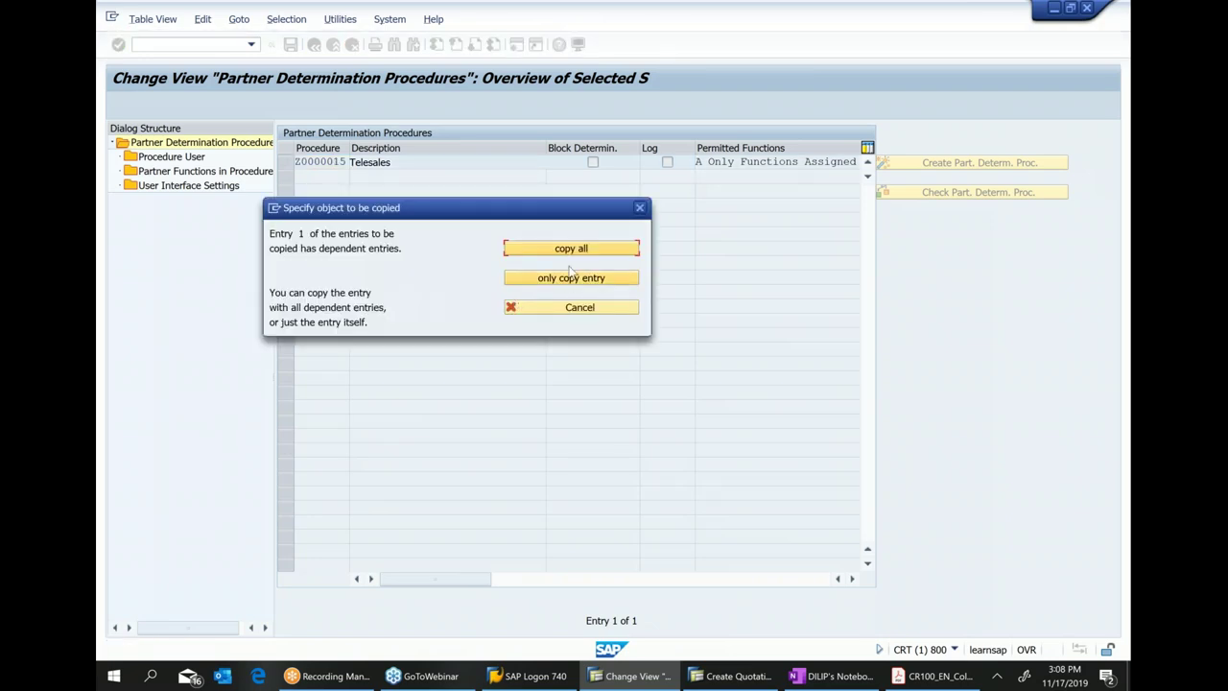
pyautogui.click(569, 249)
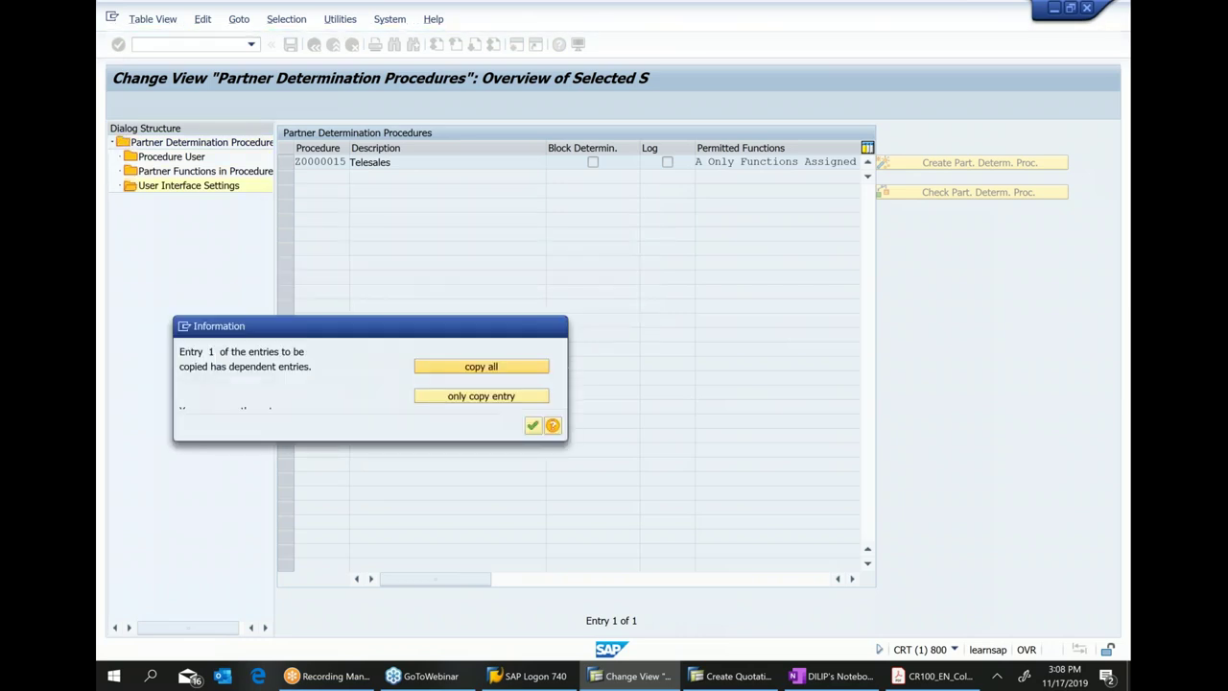
pyautogui.click(533, 425)
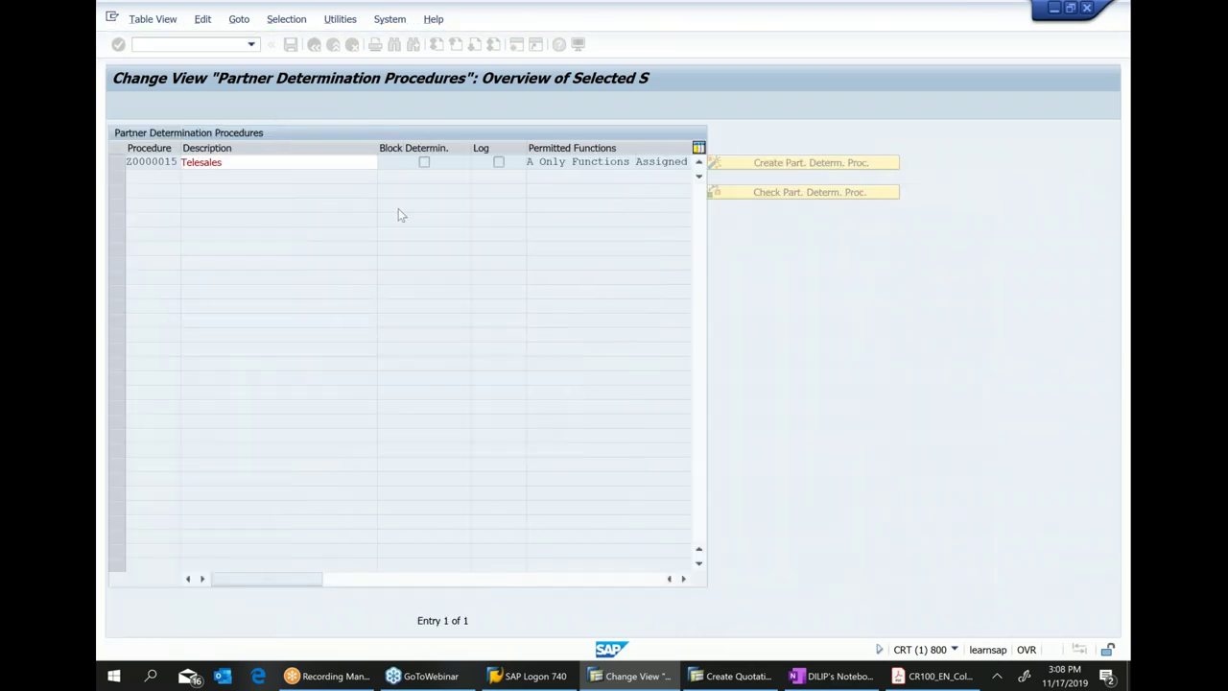
pyautogui.click(263, 161)
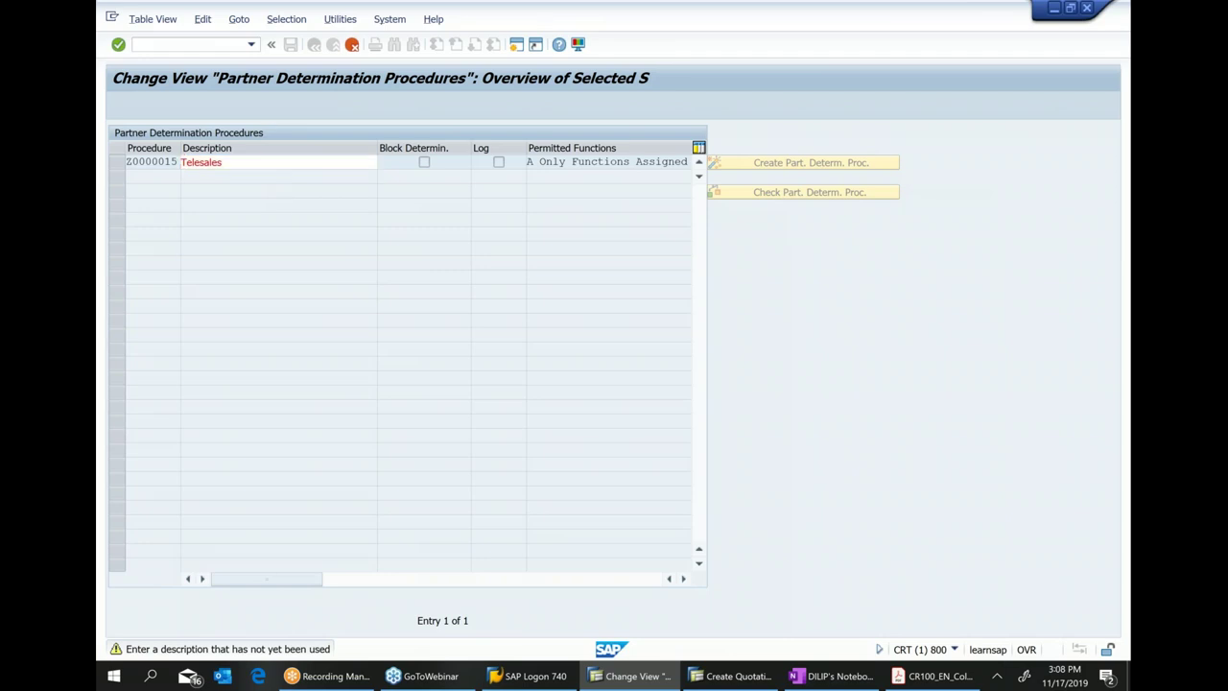
pyautogui.press('Return')
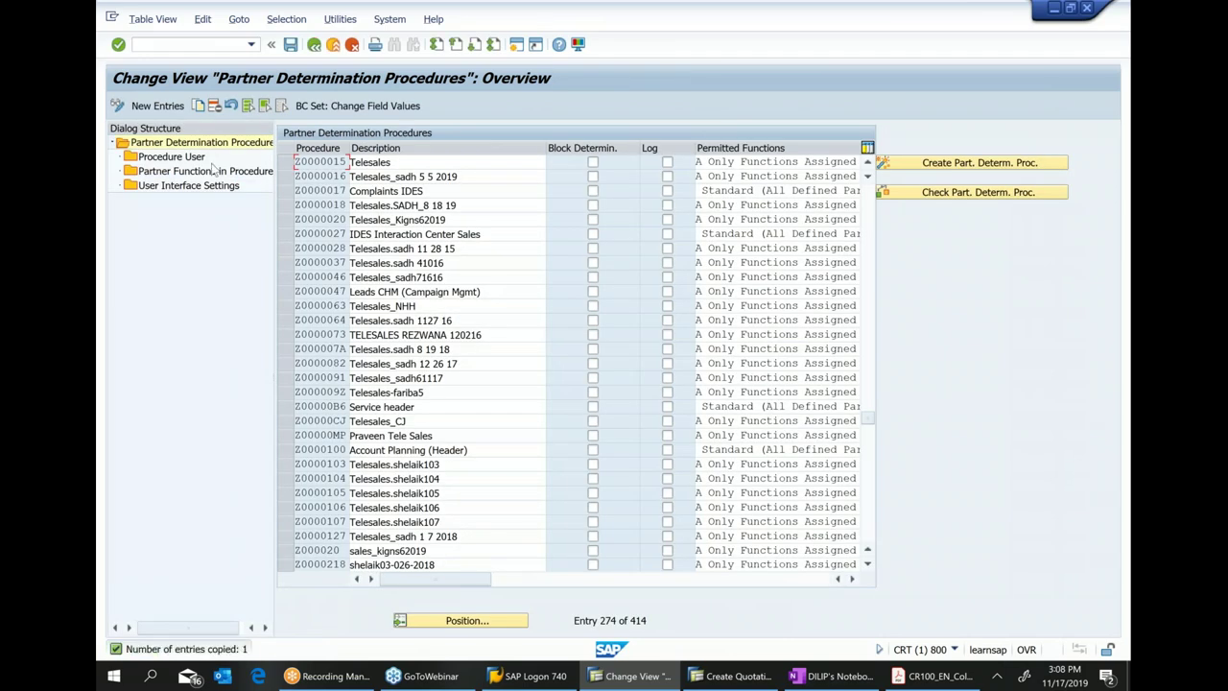
# Change the description of Z0000015 to Telesales followed by the instructor's surname and 111719, and save it.
pyautogui.click(408, 167)
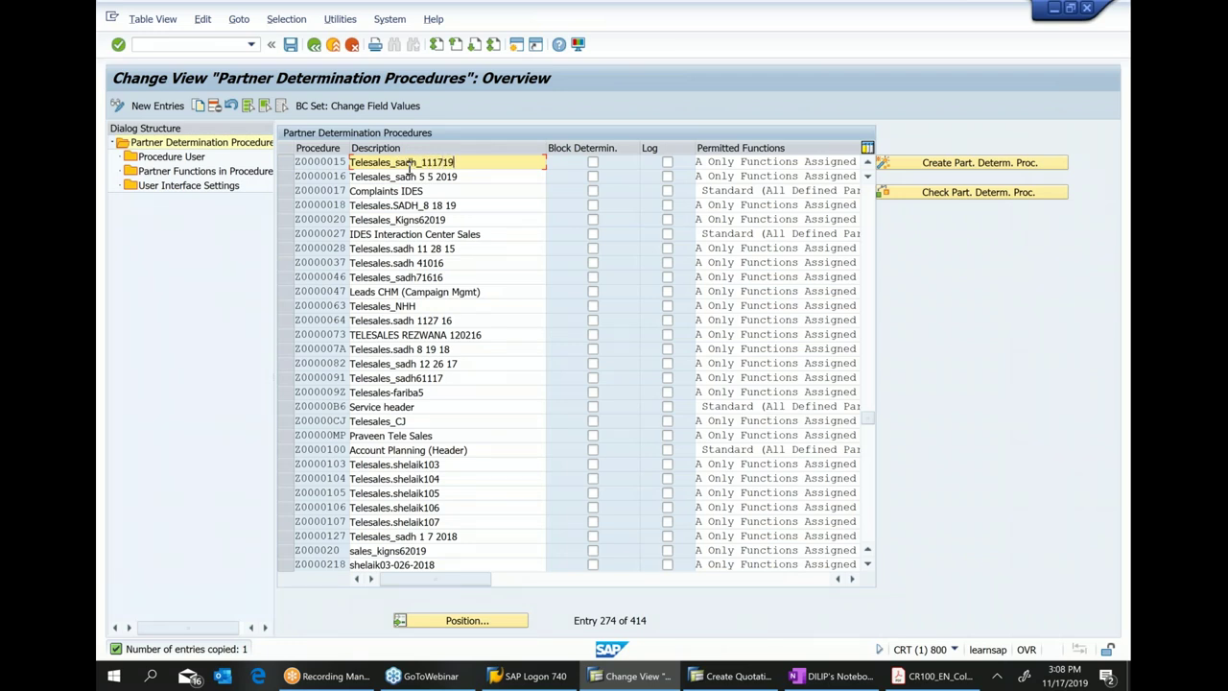
pyautogui.click(290, 45)
pyautogui.click(381, 263)
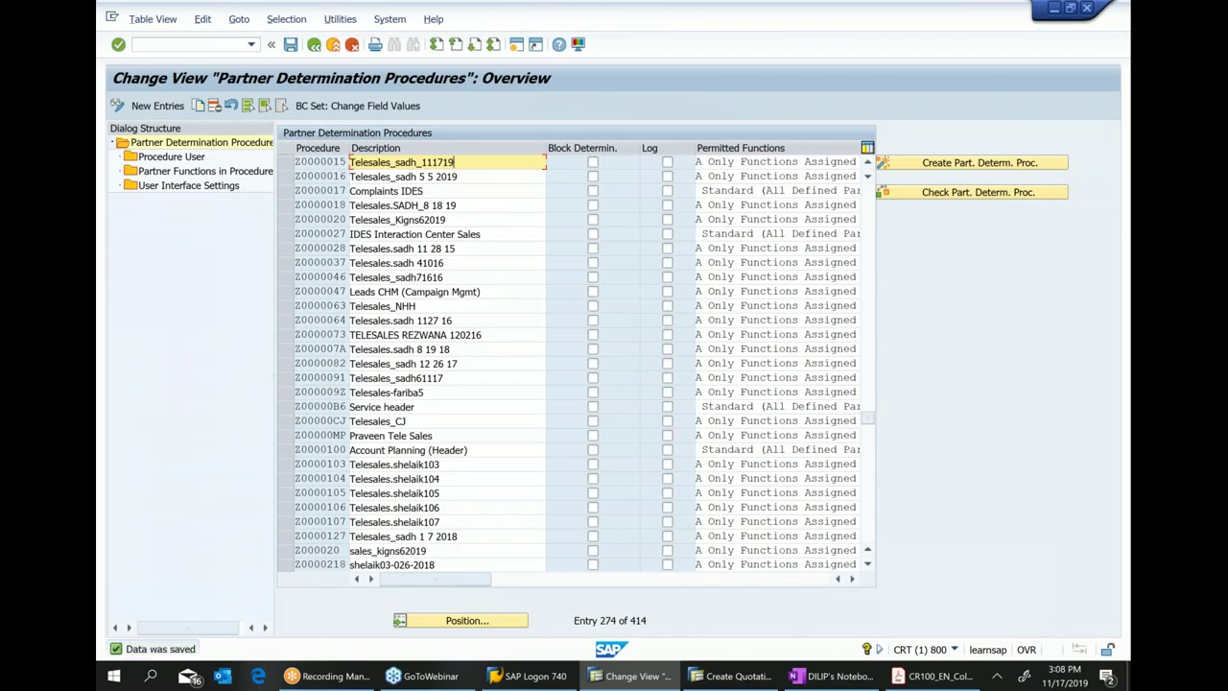
# Copy the new procedure code and append ...Z0000015 to the "Config a new partner procedure" line in the OneNote class notes.
pyautogui.moveTo(297, 162); pyautogui.dragTo(430, 160)
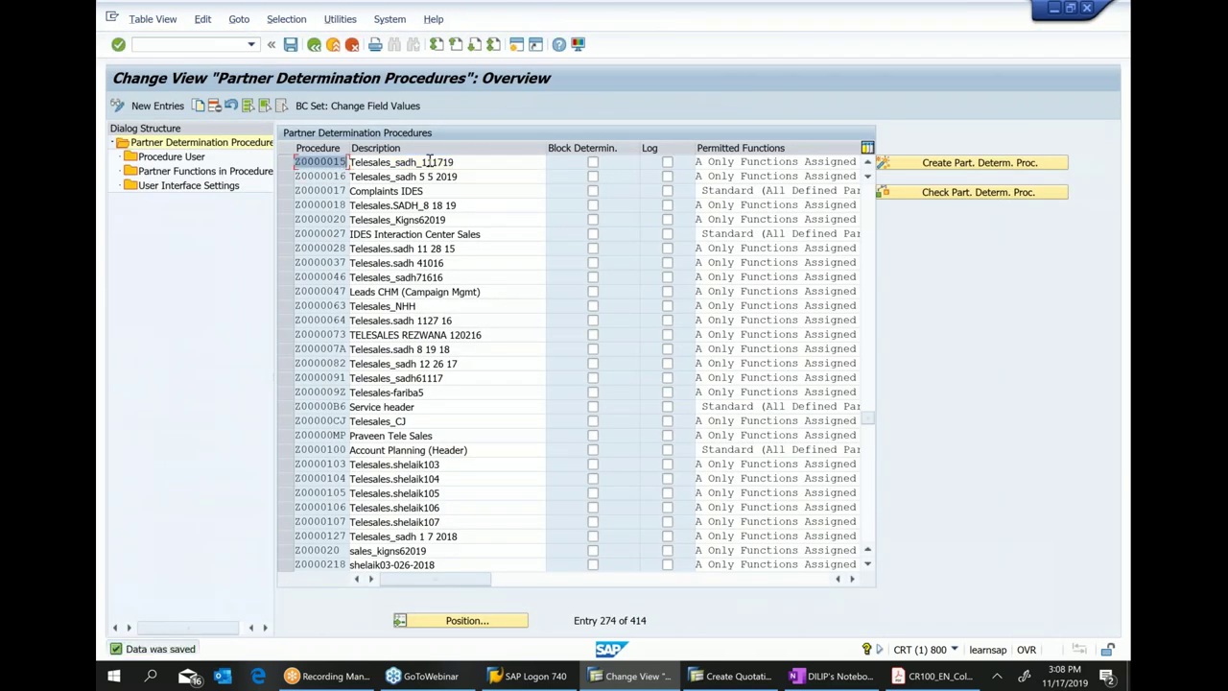
pyautogui.click(835, 676)
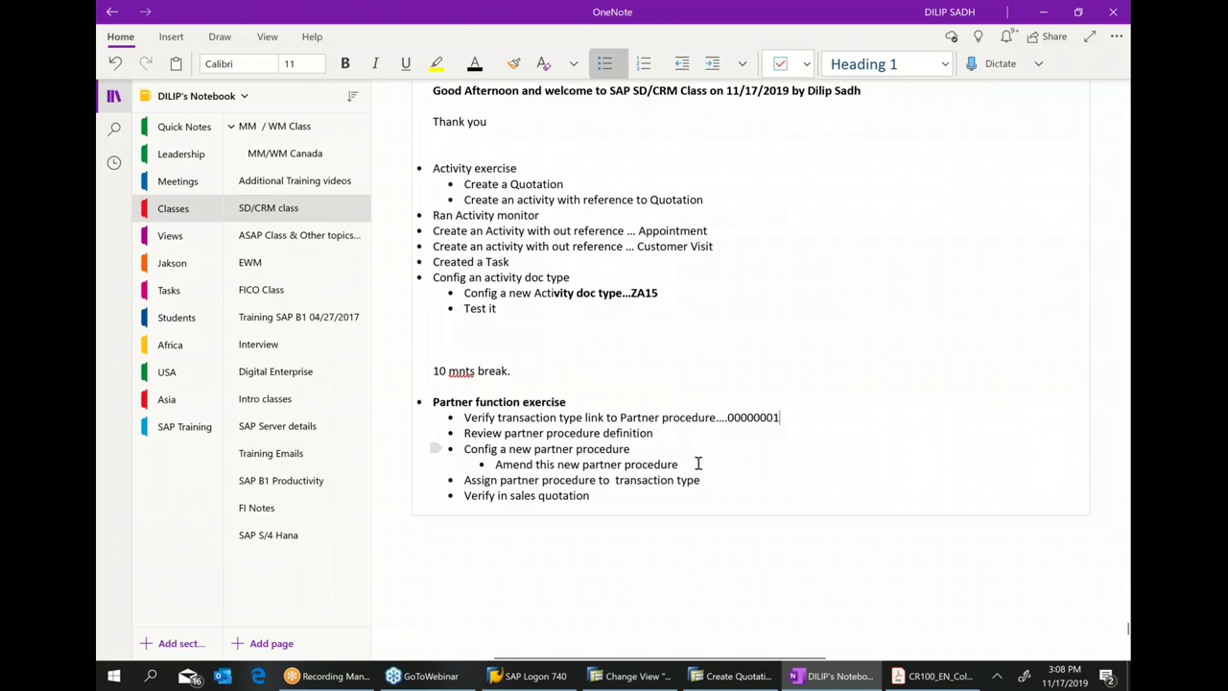
pyautogui.click(667, 442)
pyautogui.write('...00000015')
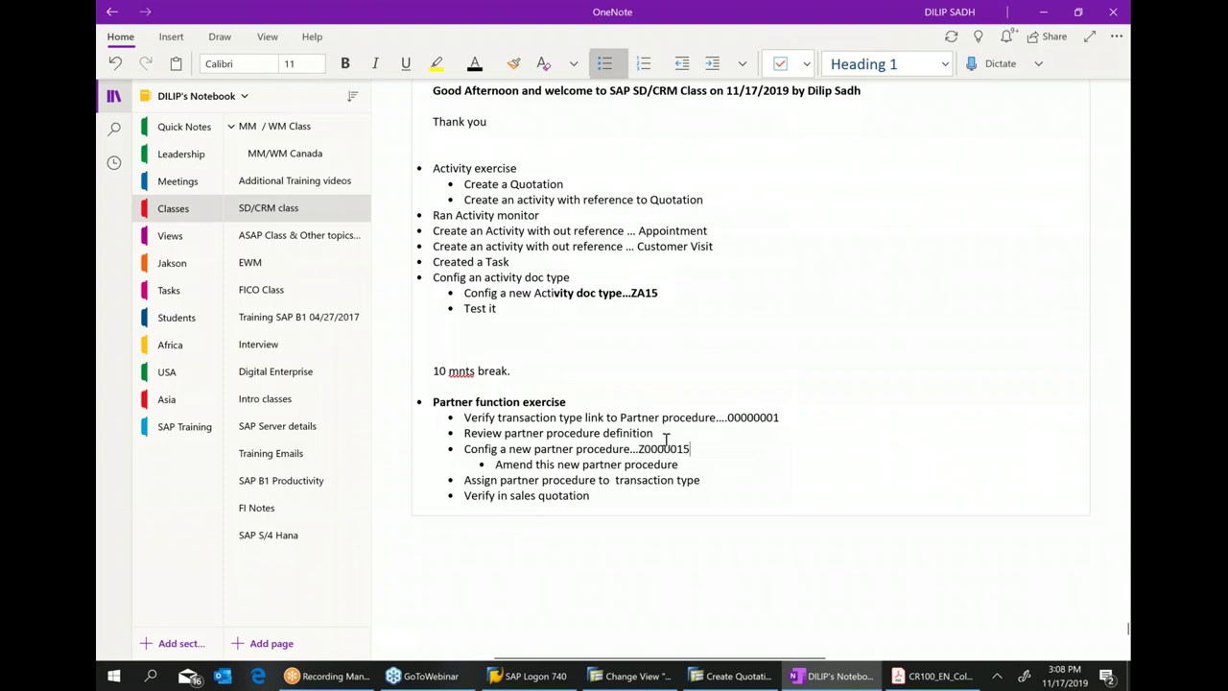
# Switch back to the SAP partner procedure list, select Z0000015 and display its Partner Functions in Procedure.
pyautogui.click(734, 675)
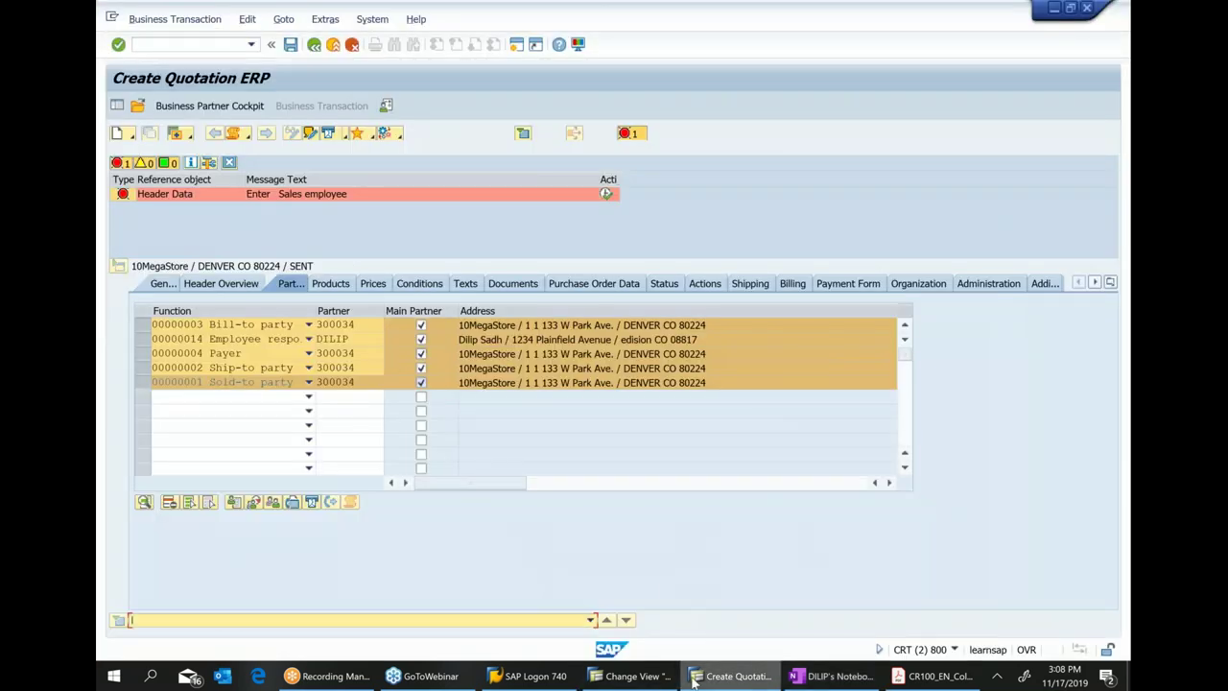
pyautogui.click(632, 676)
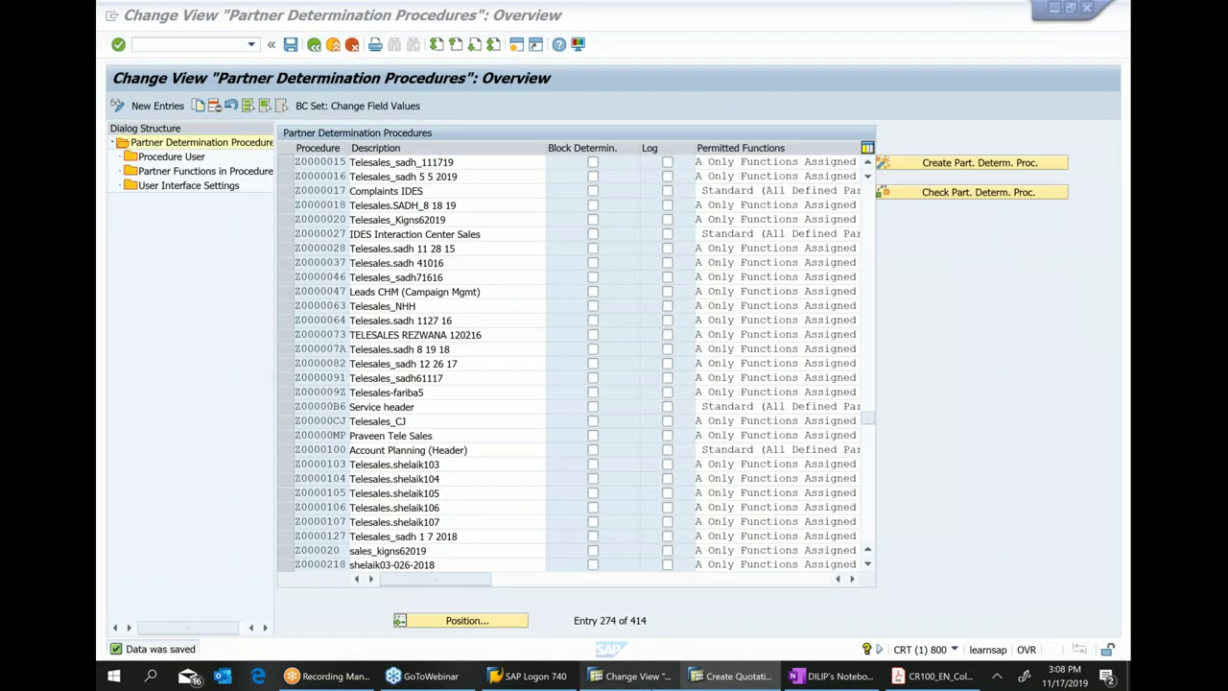
pyautogui.click(297, 161)
pyautogui.doubleClick(192, 171)
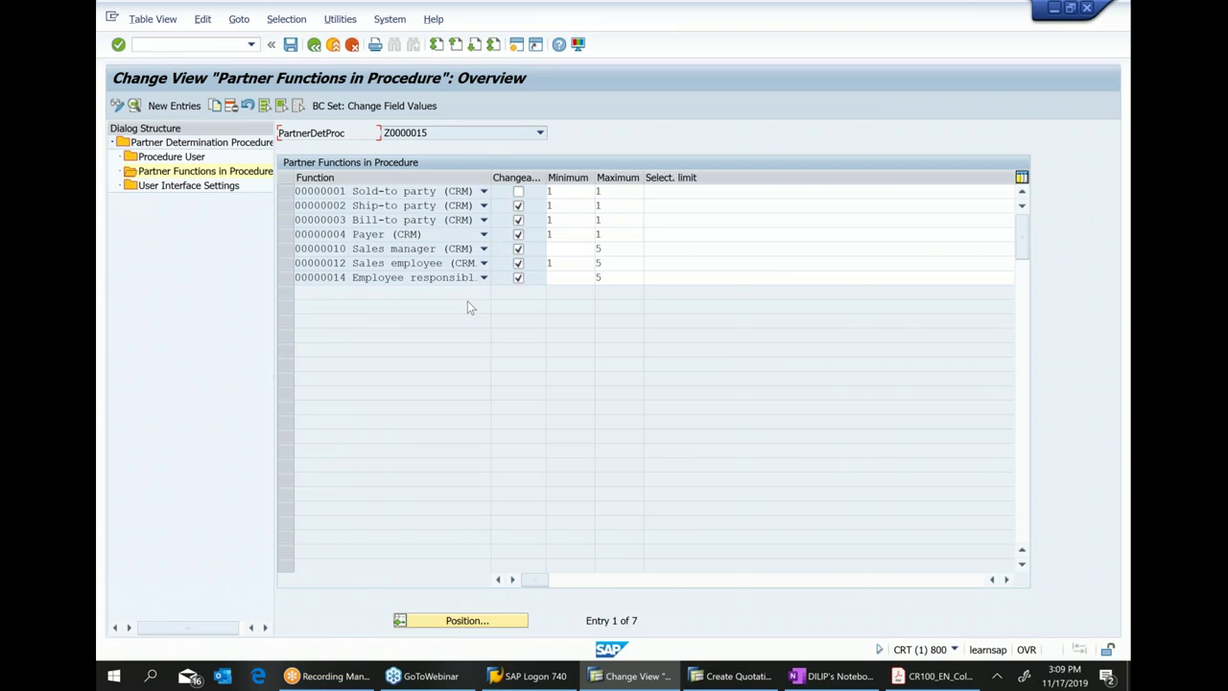
# Delete the Employee responsible and Sales employee functions from procedure Z0000015.
pyautogui.click(285, 278)
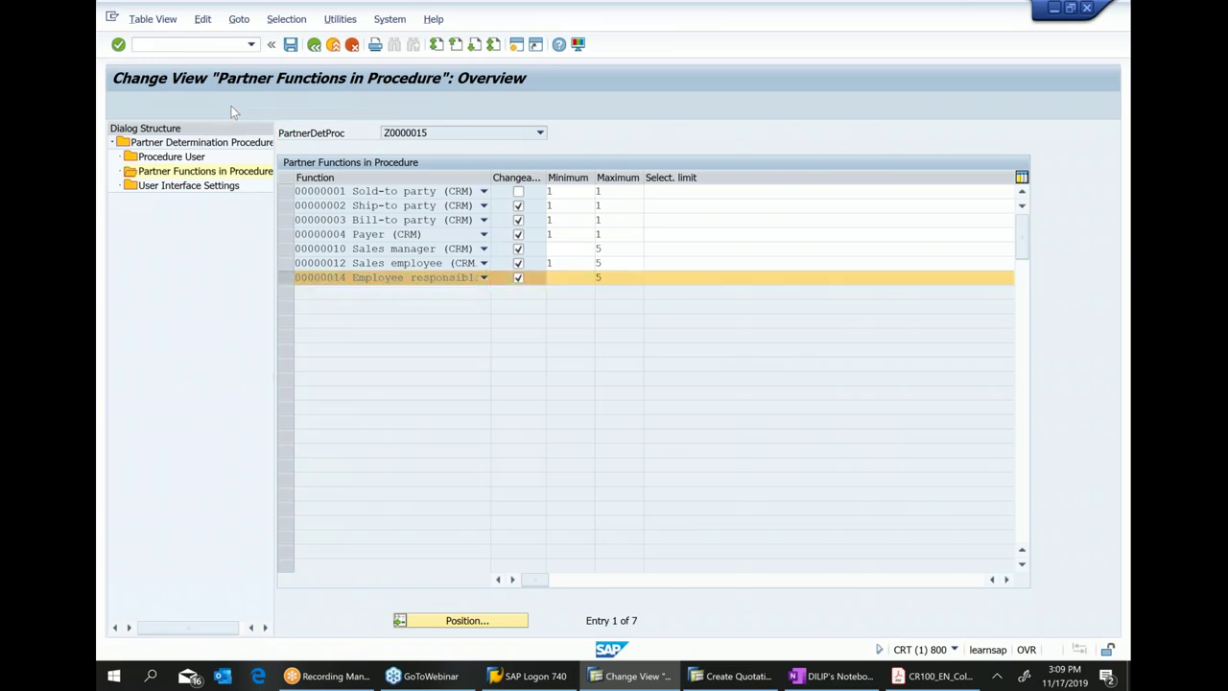
pyautogui.click(232, 105)
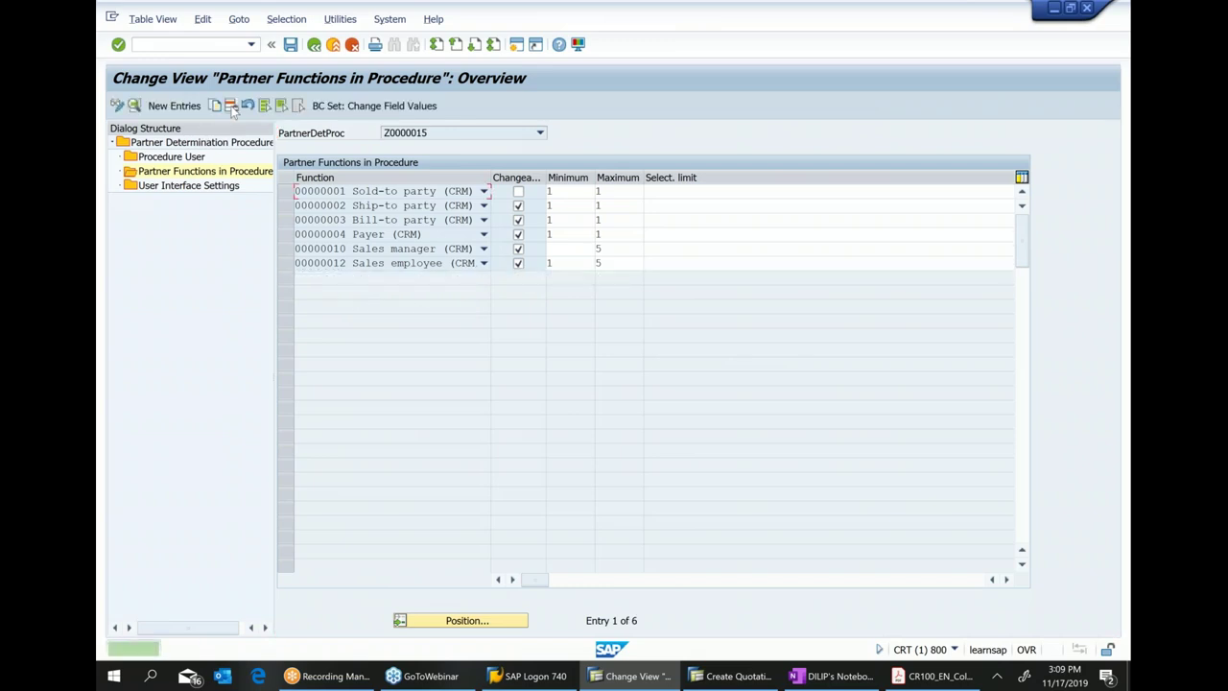
pyautogui.click(284, 267)
pyautogui.click(231, 106)
# Copy the Sales manager function entry in Z0000015 as 00000013 Sales clerk (CRM).
pyautogui.click(286, 249)
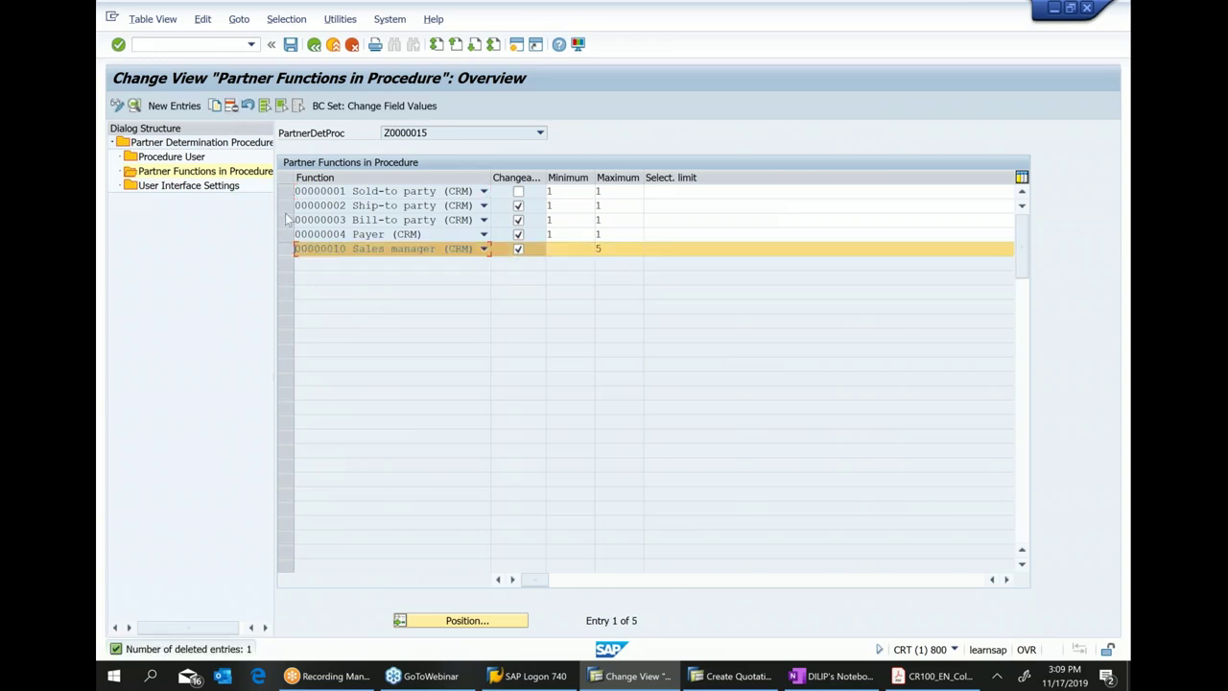
pyautogui.click(215, 105)
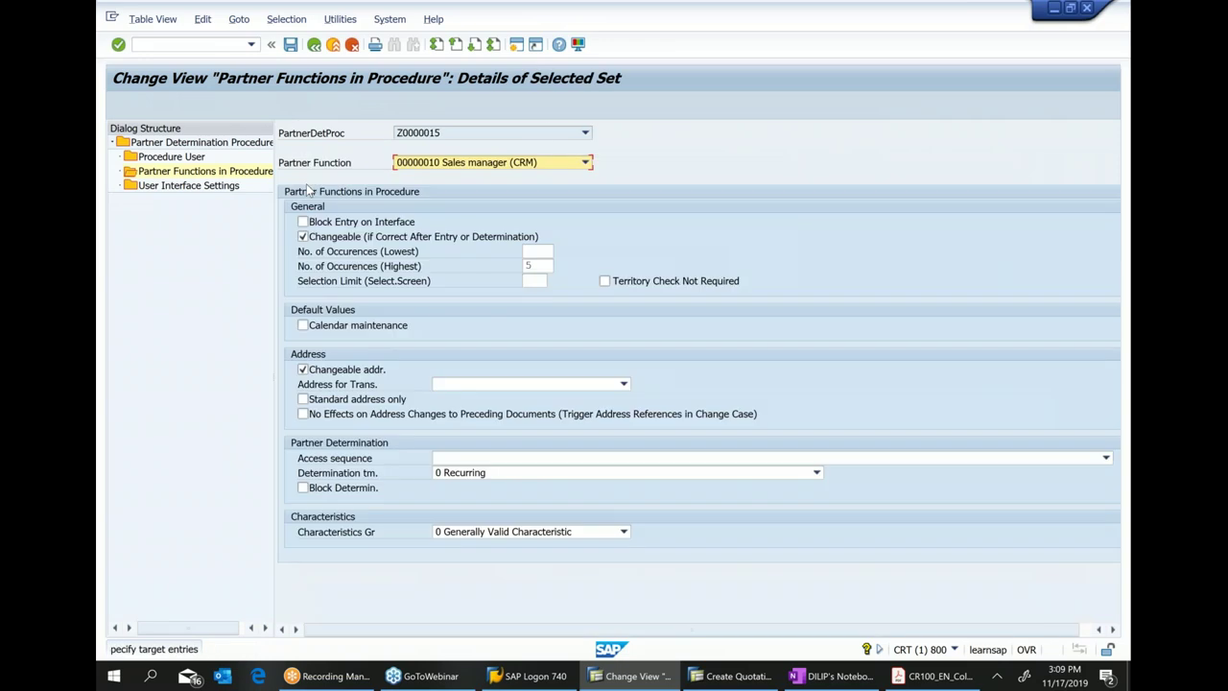
pyautogui.click(585, 162)
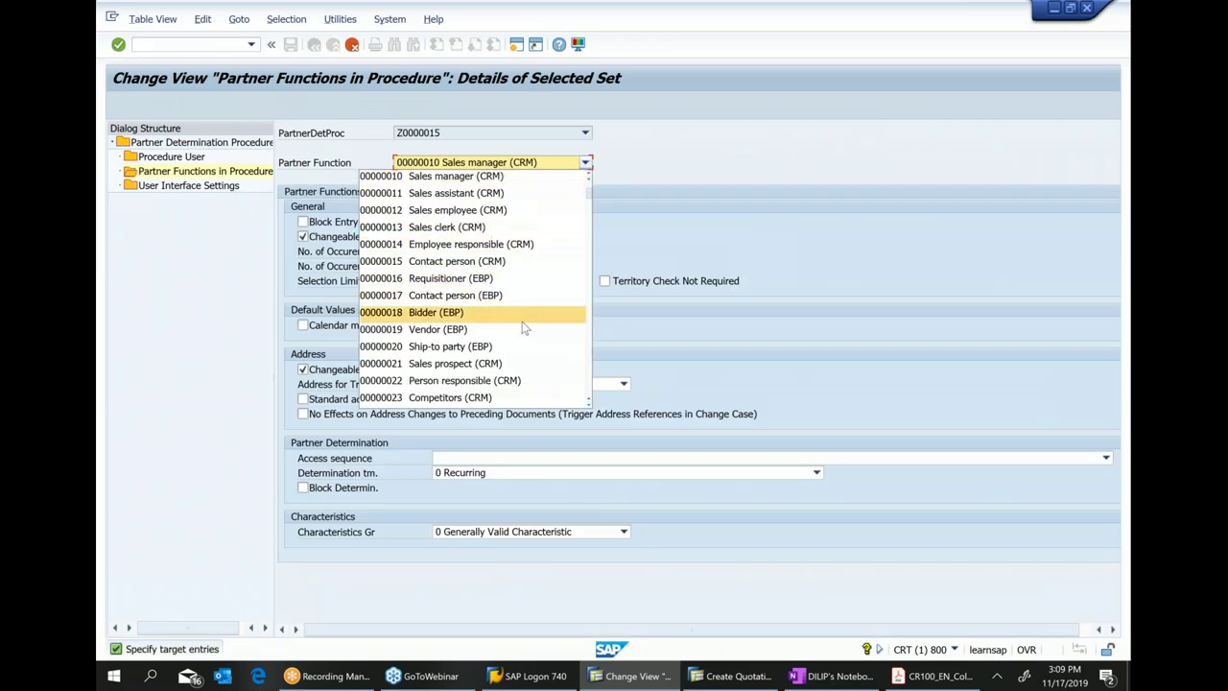
pyautogui.click(460, 226)
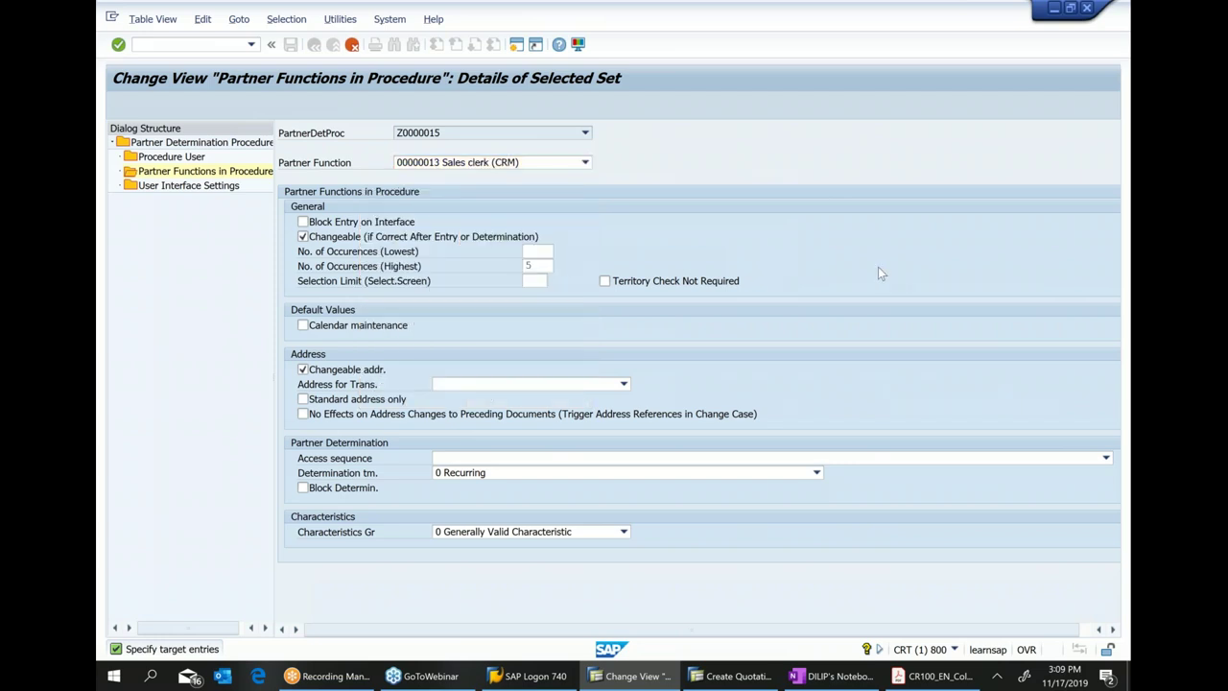
pyautogui.press('F3')
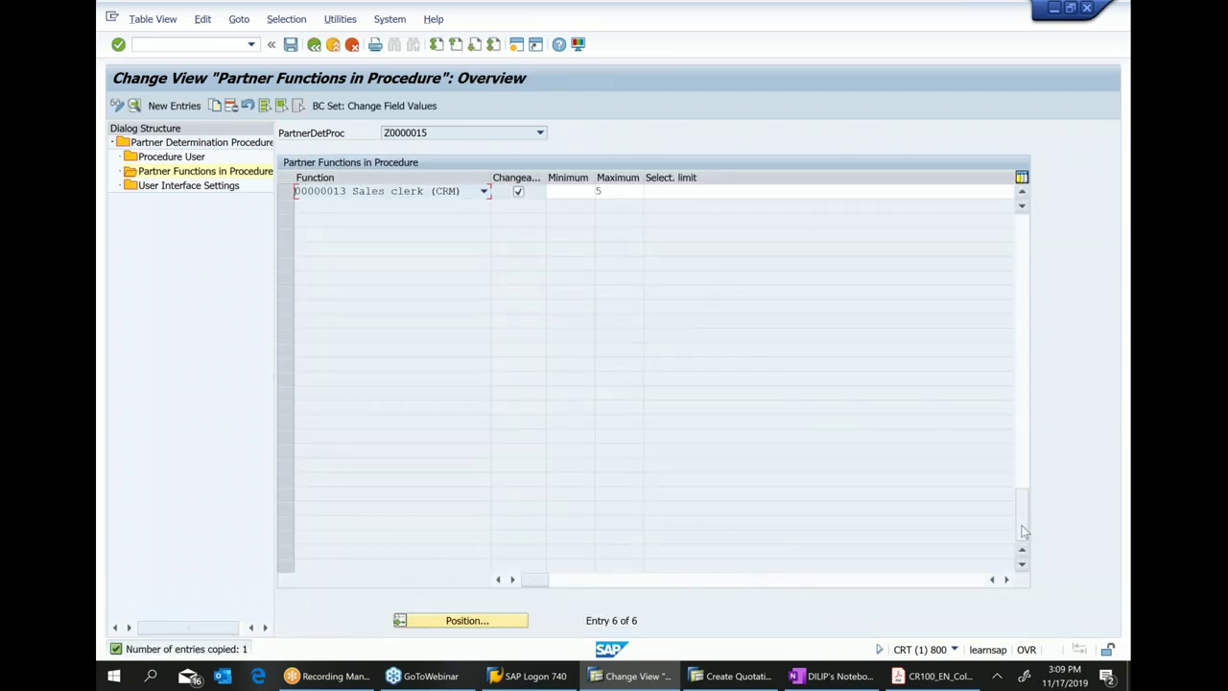
# Review the complete list of partner functions in procedure Z0000015 and save the changes.
pyautogui.moveTo(1020, 516); pyautogui.dragTo(996, 236)
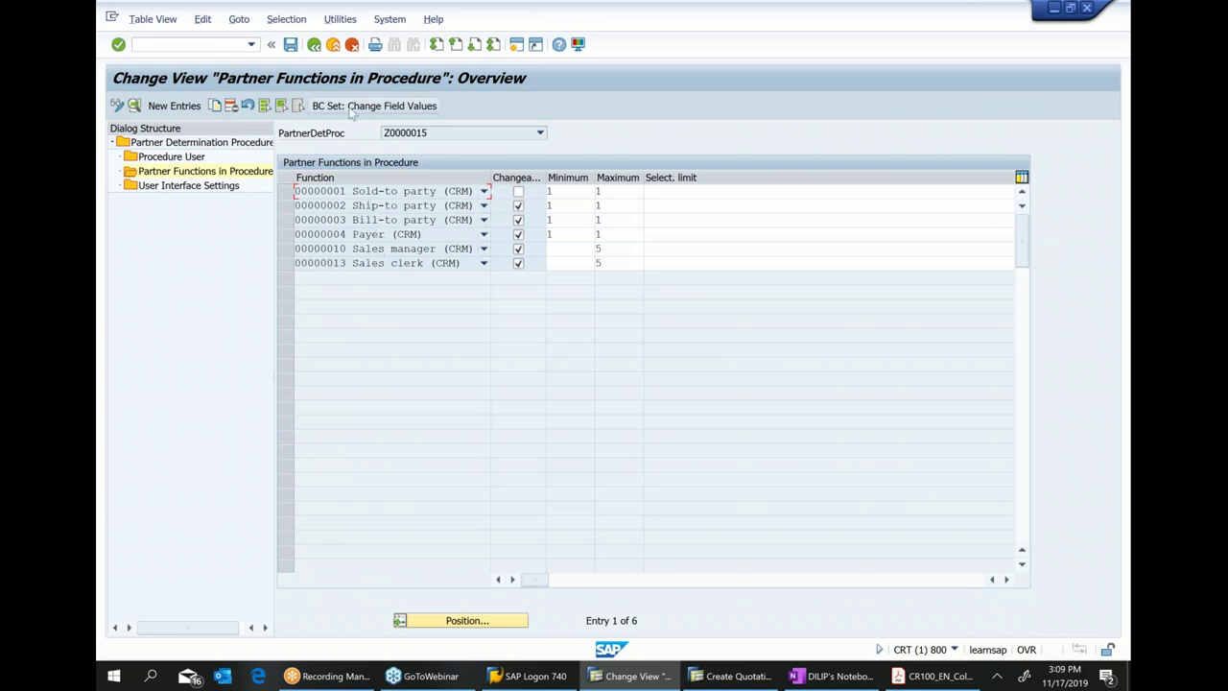
pyautogui.click(291, 46)
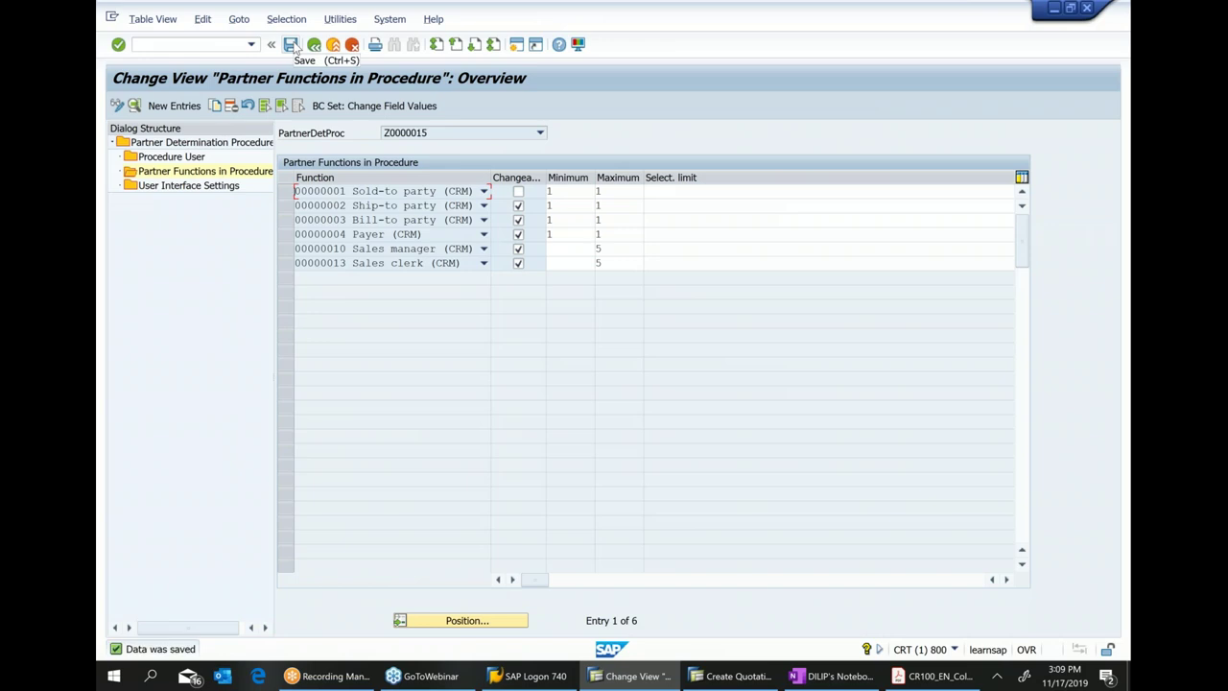
pyautogui.click(434, 134)
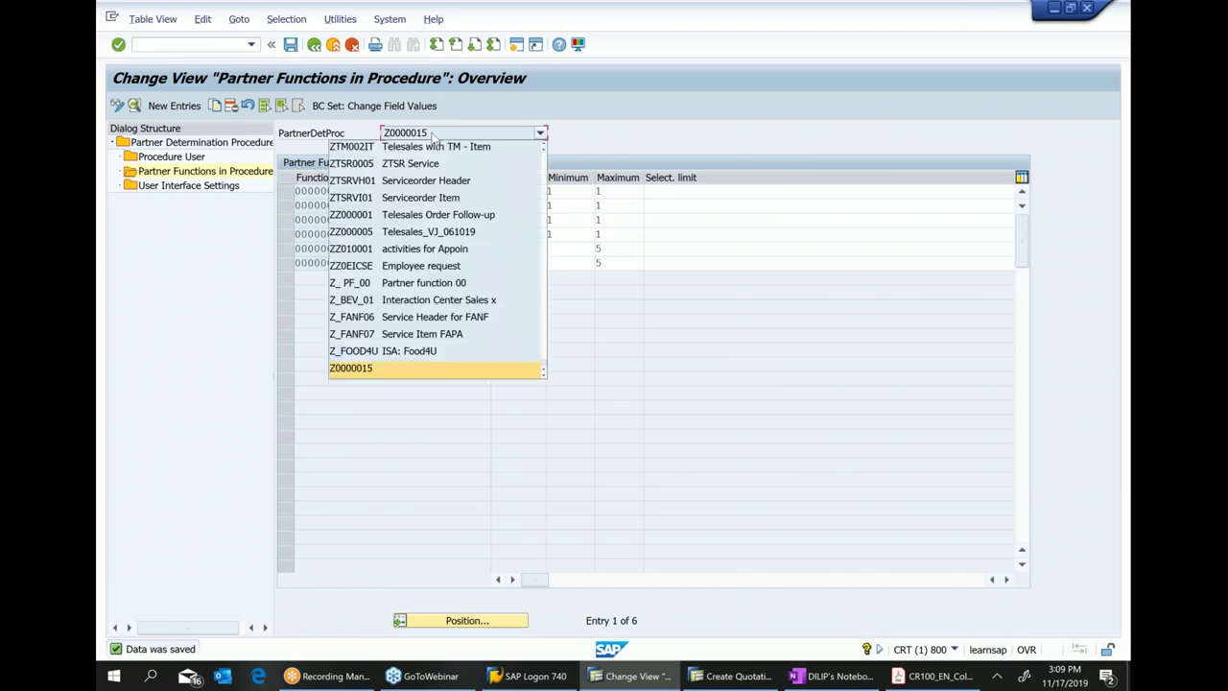
pyautogui.click(444, 137)
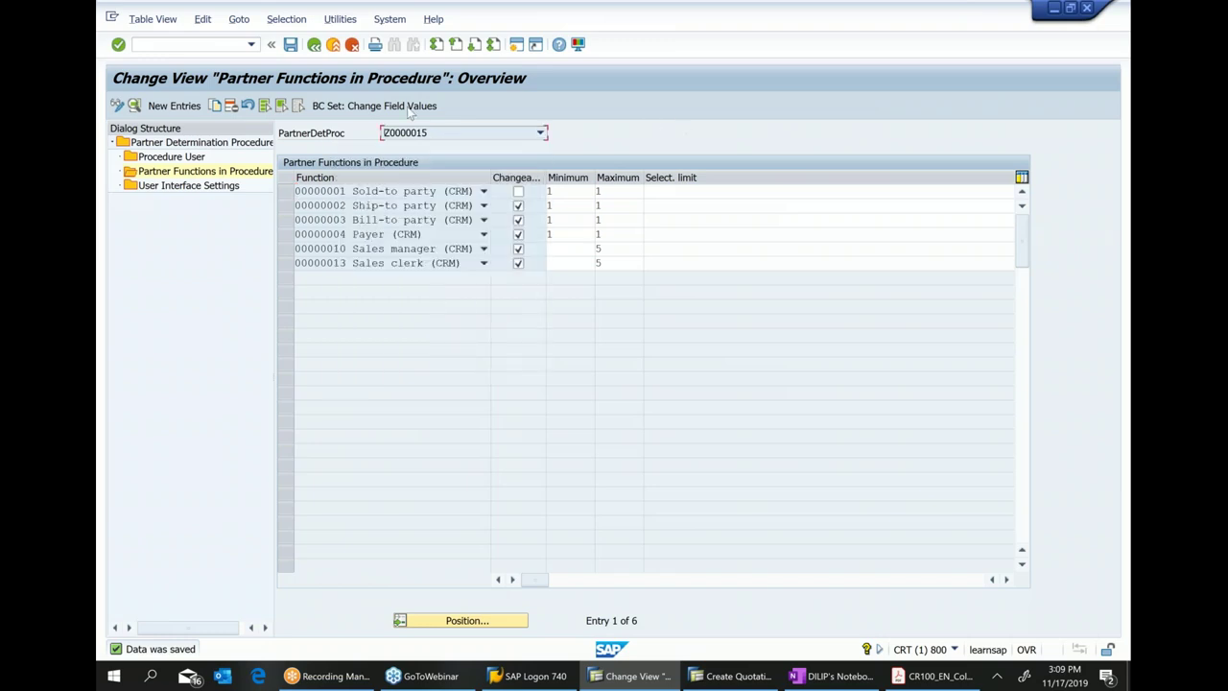
# Return to the partner determination procedures overview and copy the procedure code Z0000015.
pyautogui.click(313, 46)
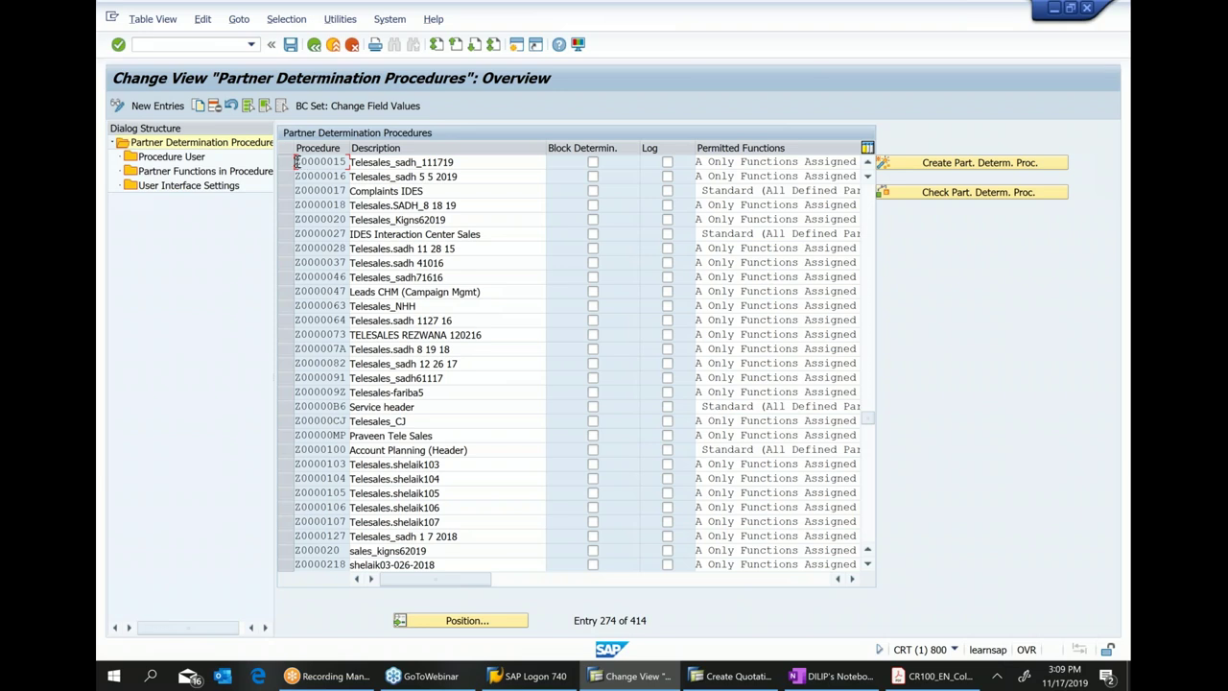
pyautogui.moveTo(296, 163); pyautogui.dragTo(395, 163)
pyautogui.hotkey('ctrl', 'c')
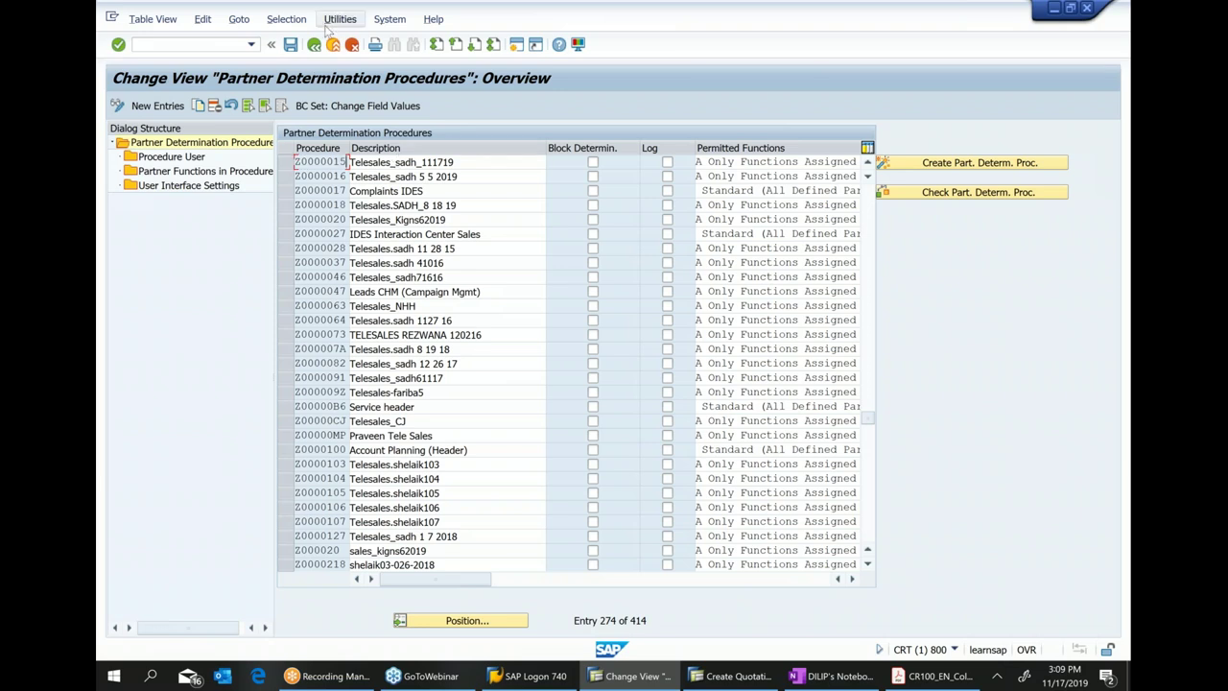
# Return to the IMG and open the Define Transaction Types activity under Transactions, Basic Settings.
pyautogui.click(314, 46)
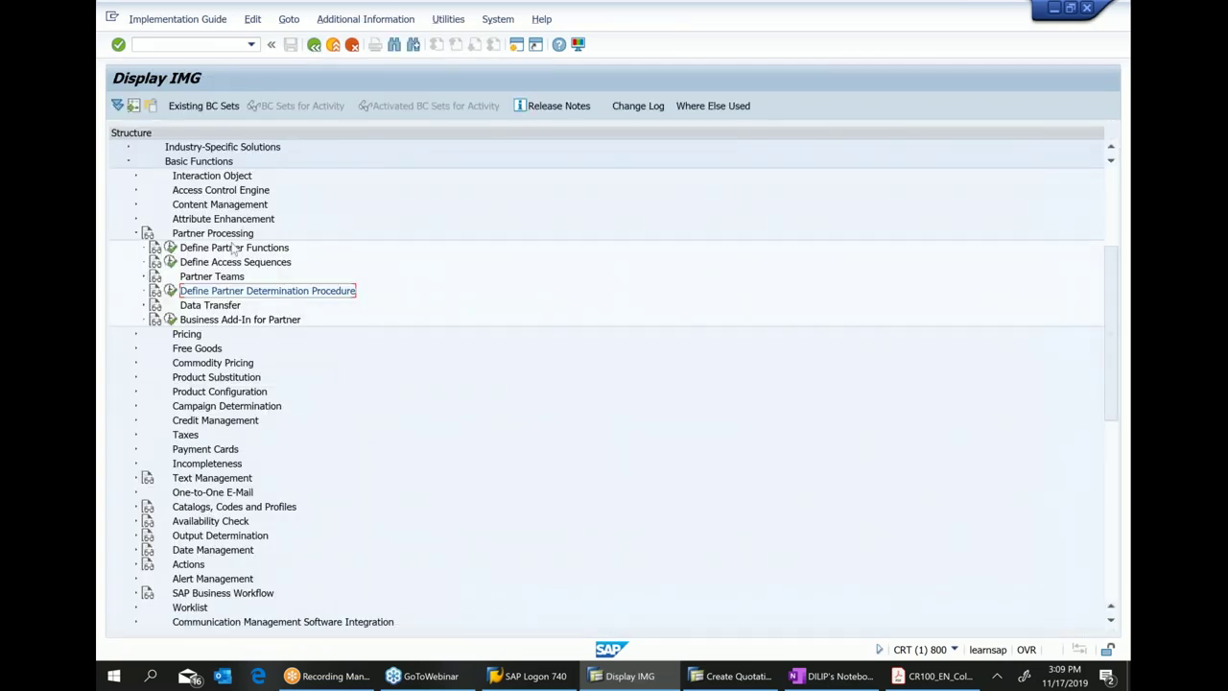
pyautogui.scroll(-9, 339, 332)
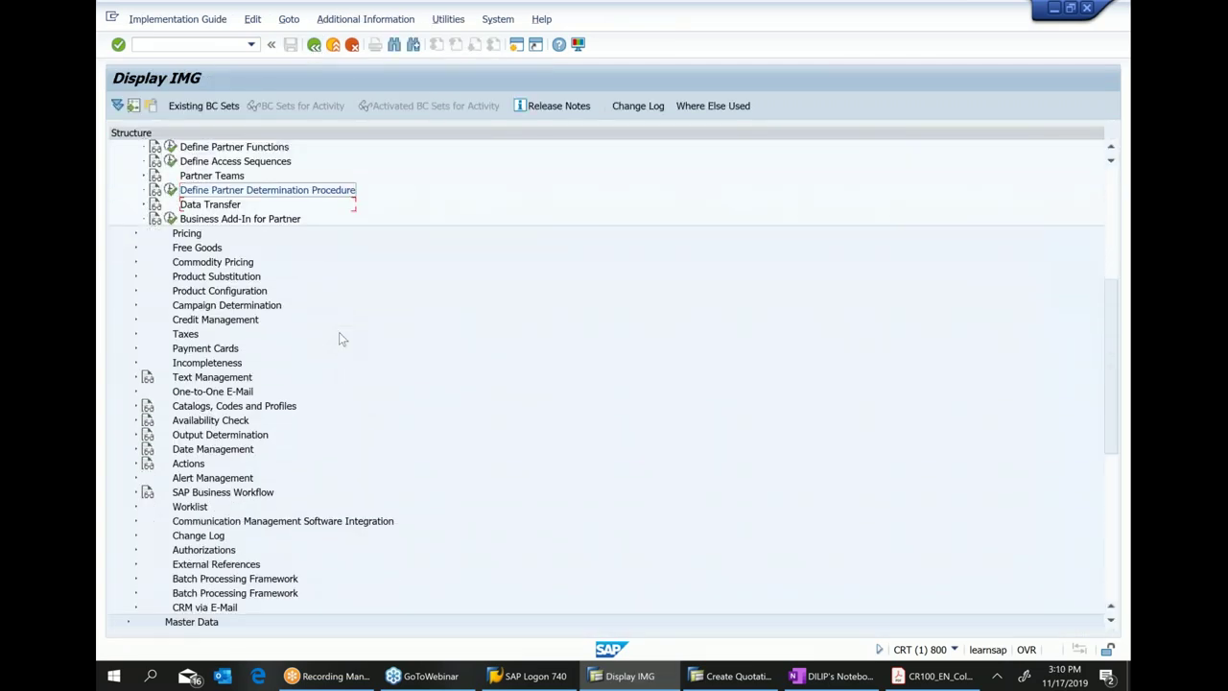
pyautogui.scroll(-2, 339, 332)
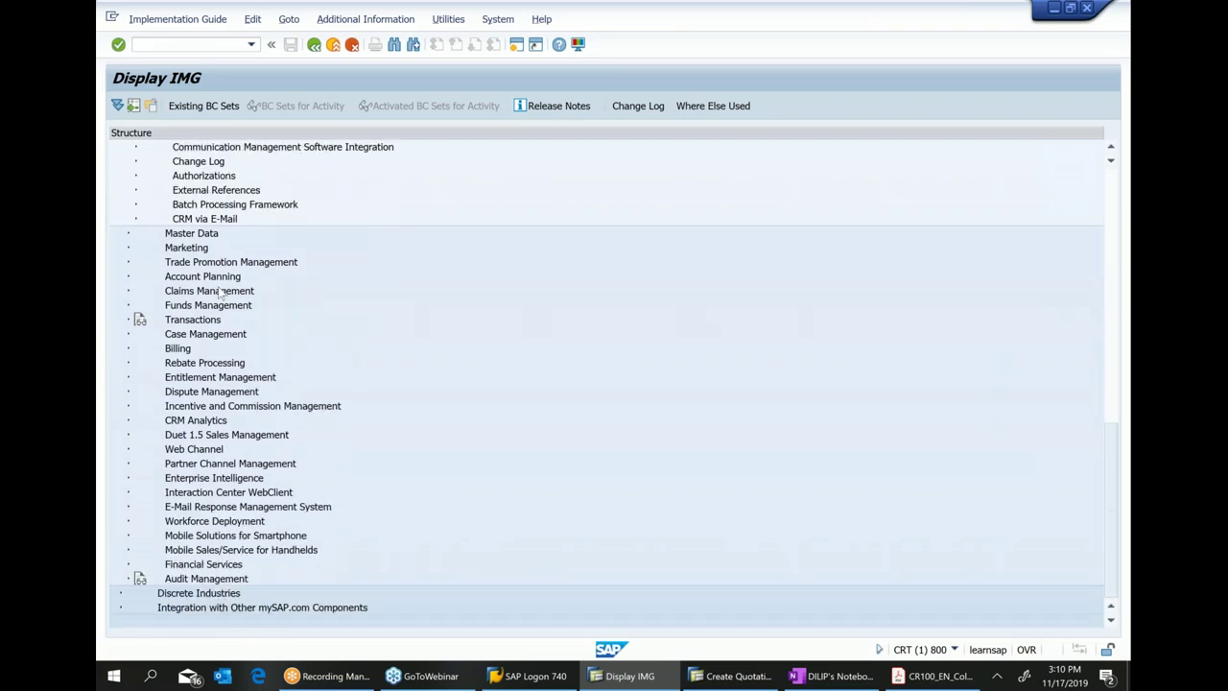
pyautogui.click(129, 321)
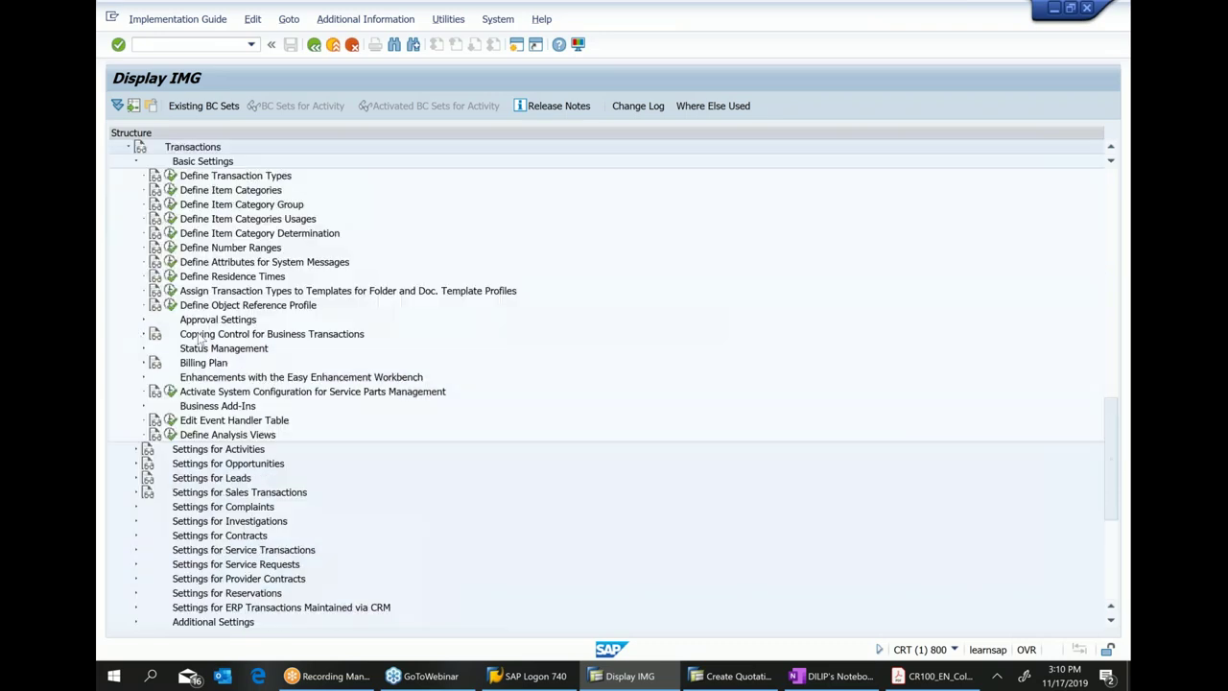
pyautogui.scroll(1, 268, 271)
pyautogui.click(247, 221)
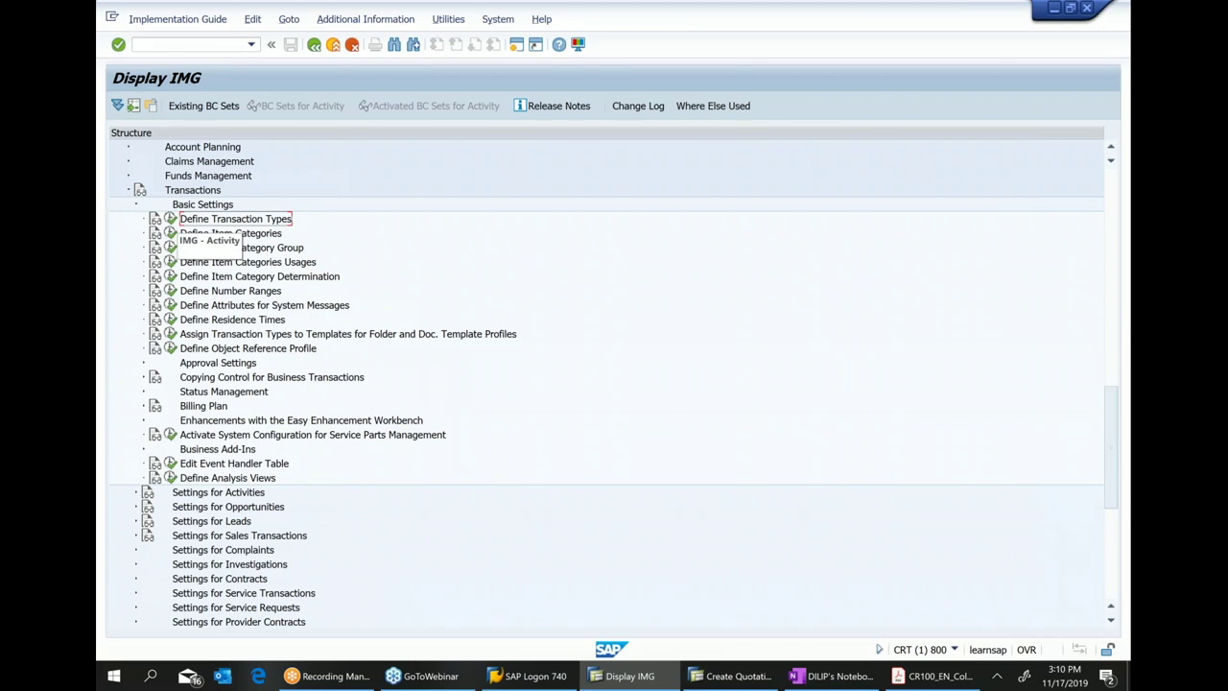
pyautogui.click(170, 219)
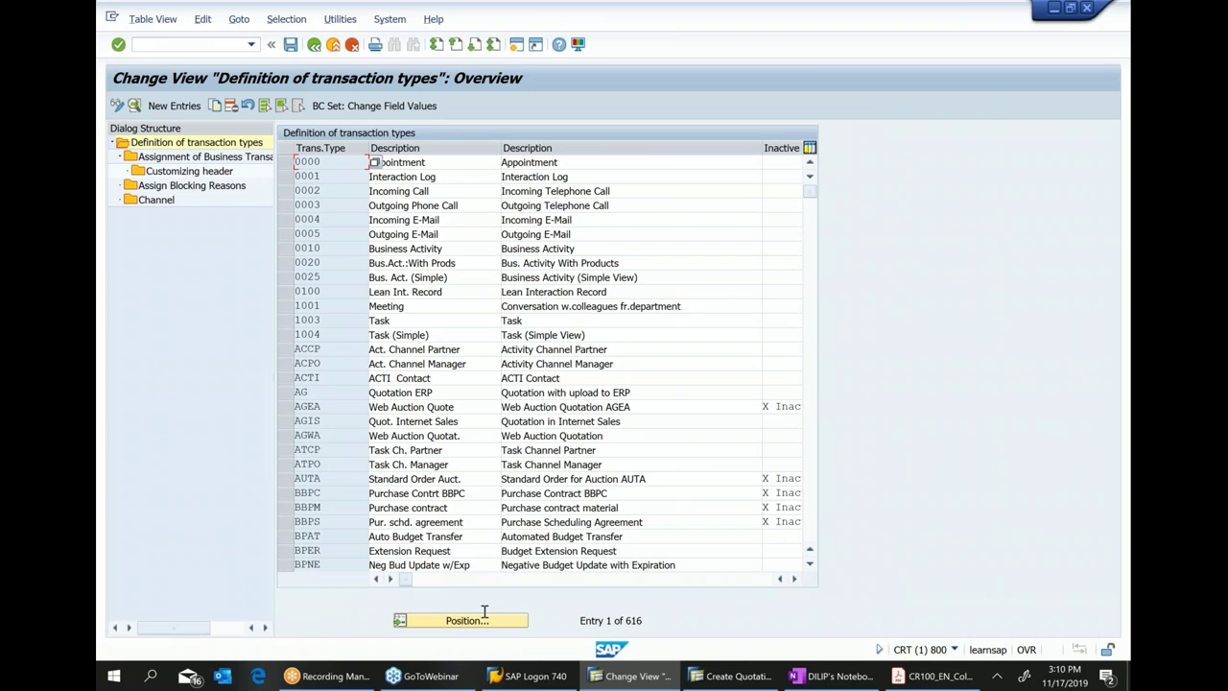
# Locate transaction type Z015 in the definition of transaction types and open its details.
pyautogui.click(466, 621)
pyautogui.write('z0')
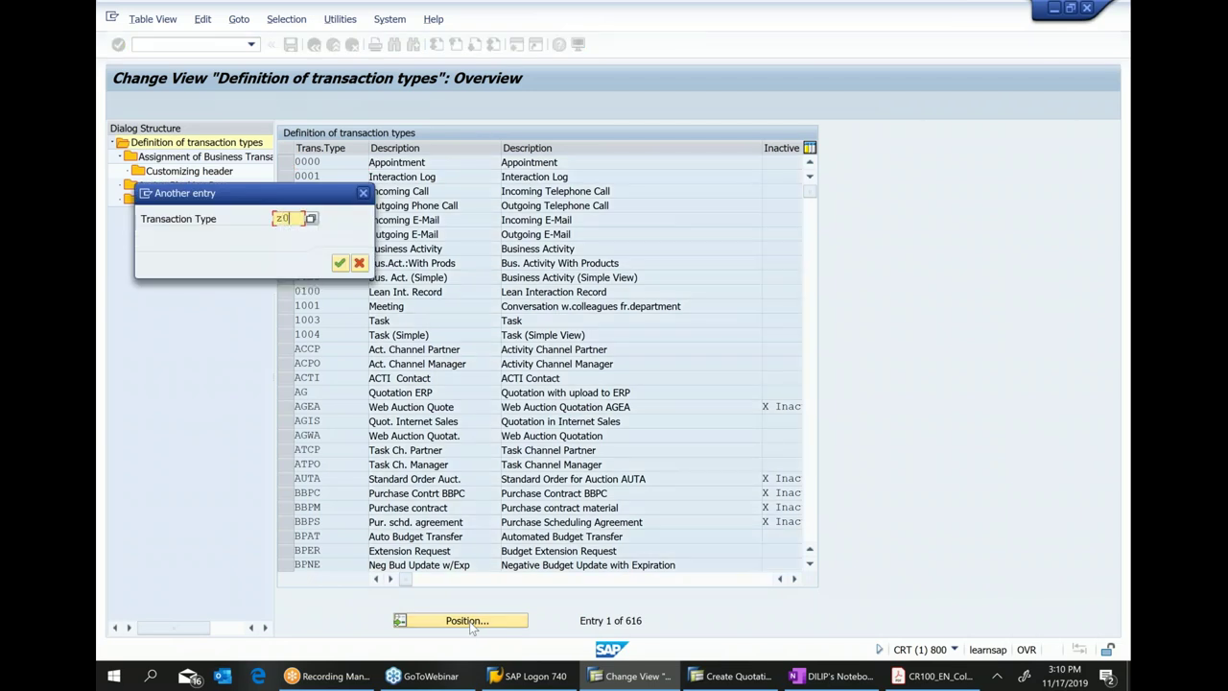
pyautogui.click(287, 231)
pyautogui.press('Return')
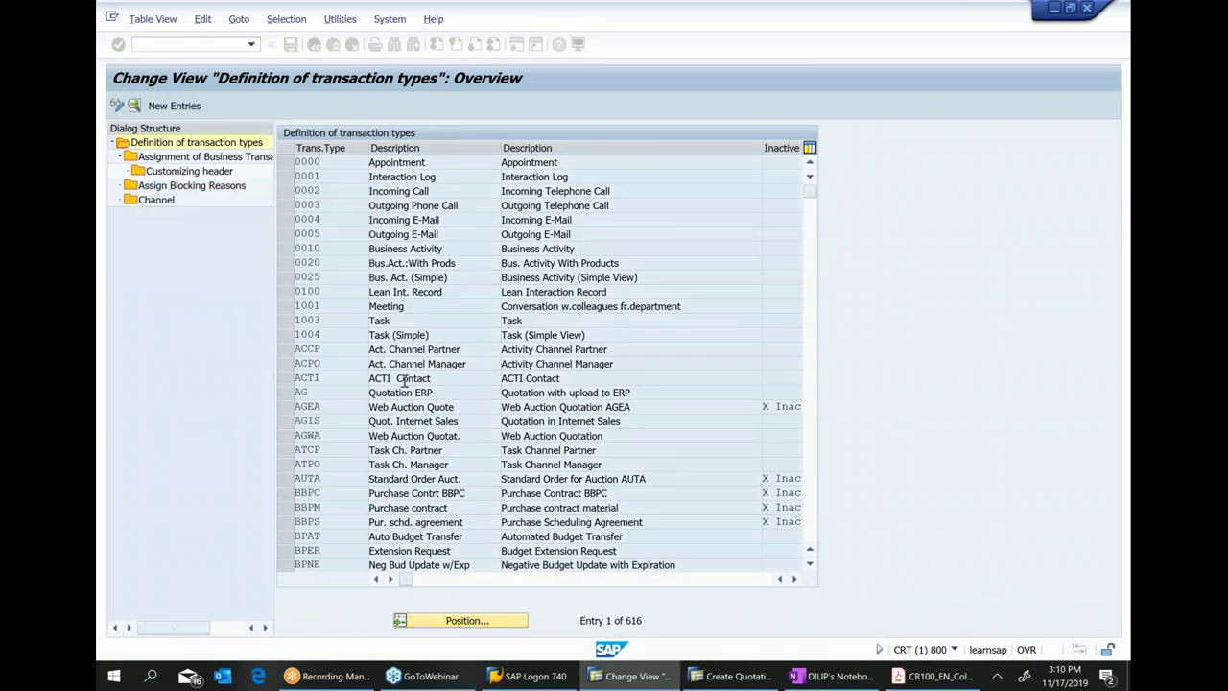
pyautogui.click(286, 163)
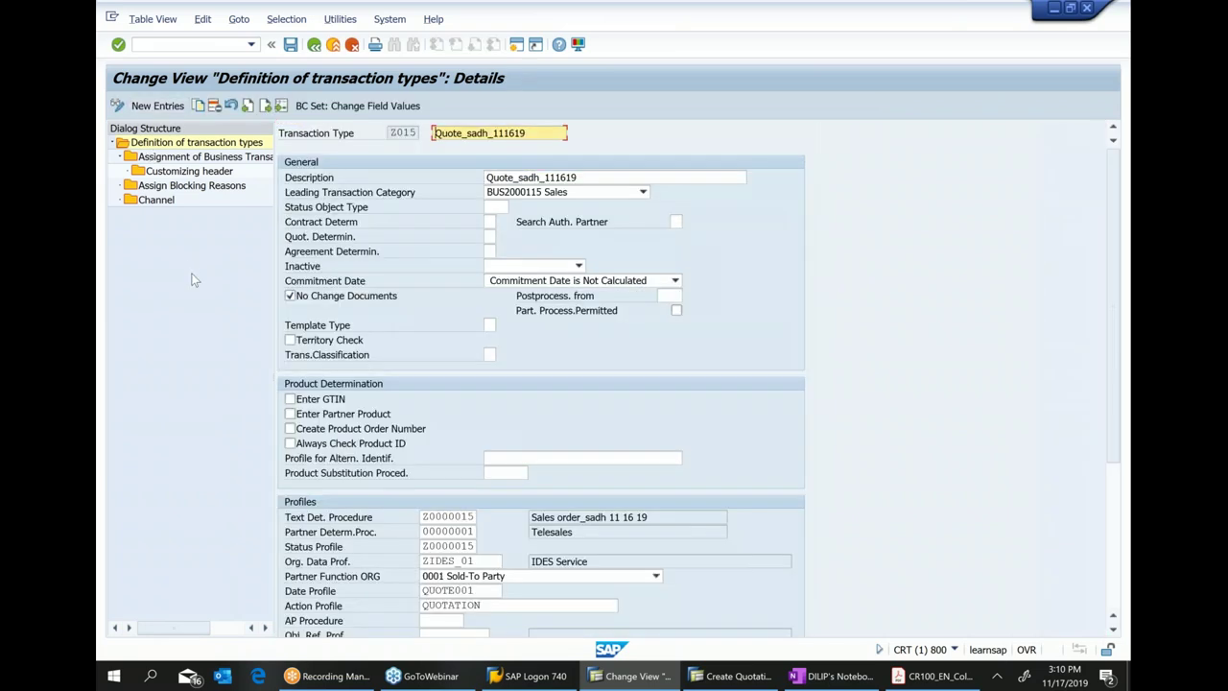
# Set the partner determination procedure of Z015 to Z0000015 and save it under customizing request CRTK900010.
pyautogui.moveTo(425, 534); pyautogui.dragTo(480, 532)
pyautogui.press('Delete')
pyautogui.hotkey('ctrl', 'v')
pyautogui.press('Return')
pyautogui.click(288, 48)
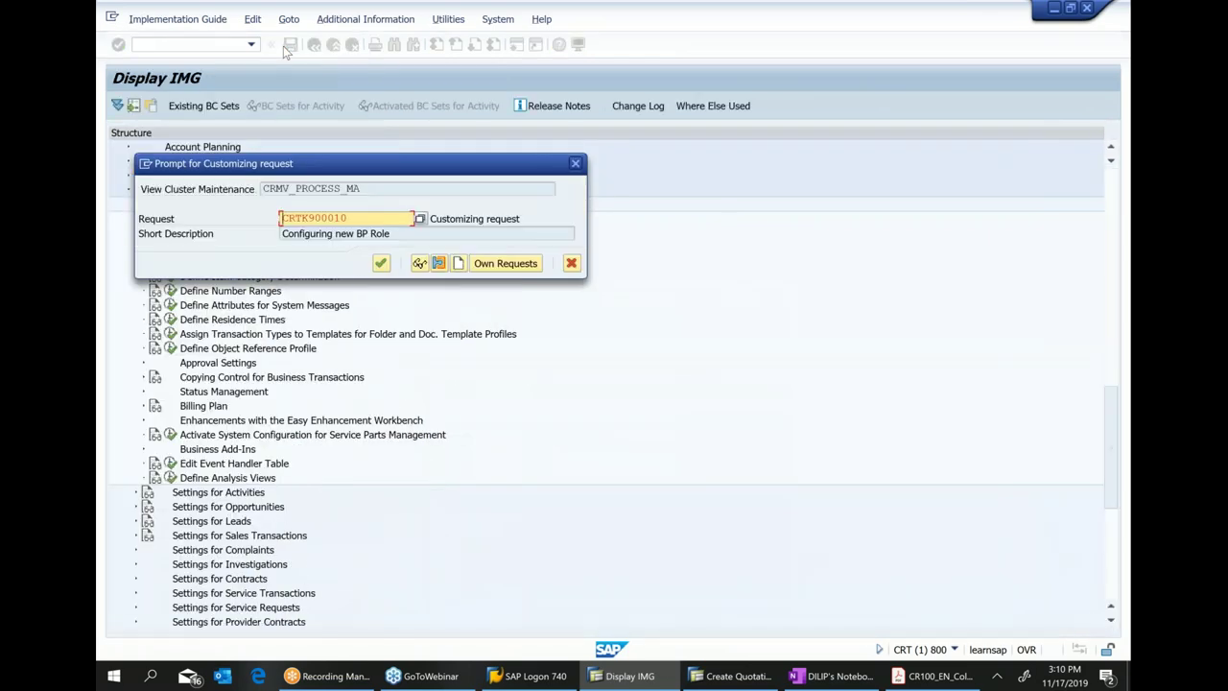
pyautogui.click(381, 263)
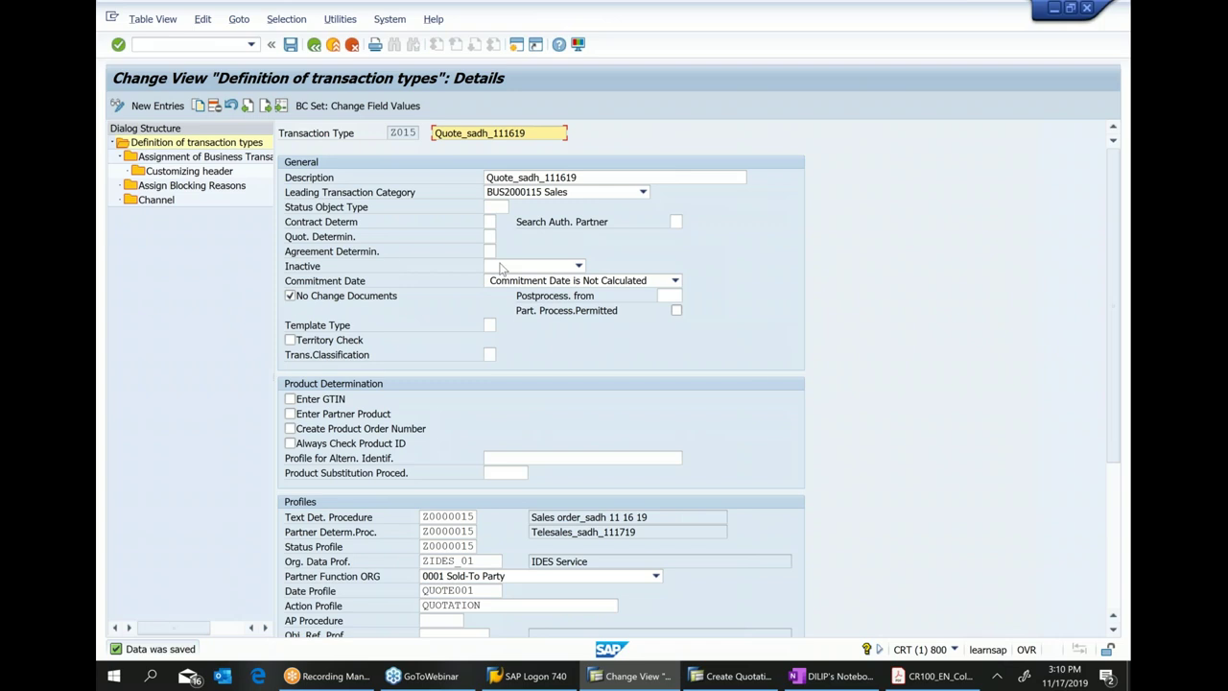
# Switch to the Create Quotation ERP session and abandon the quotation to return to SAP Easy Access.
pyautogui.click(735, 676)
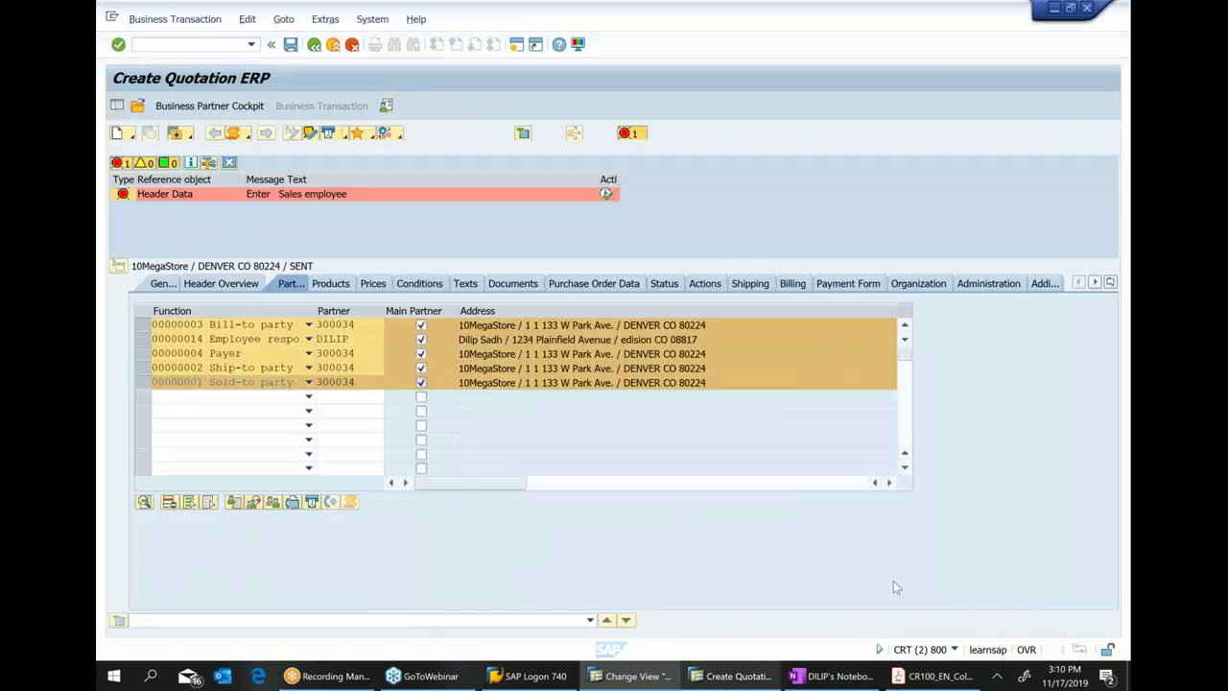
pyautogui.click(170, 46)
pyautogui.write('/n')
pyautogui.press('Return')
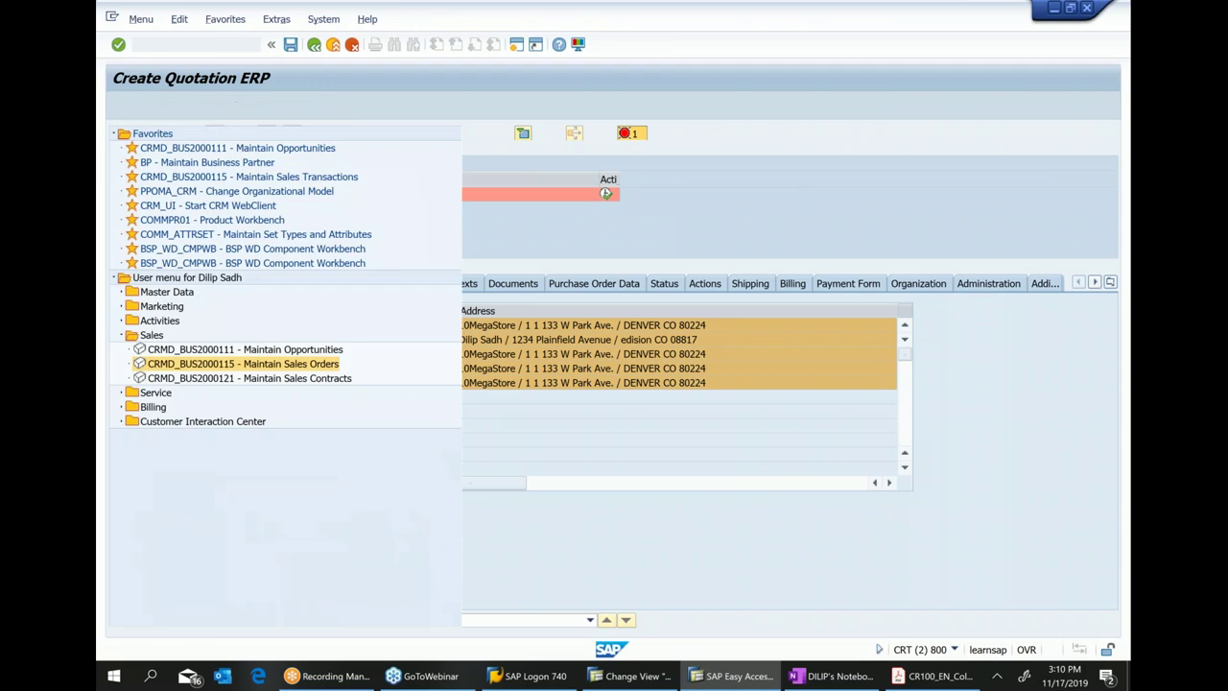
pyautogui.press('Up')
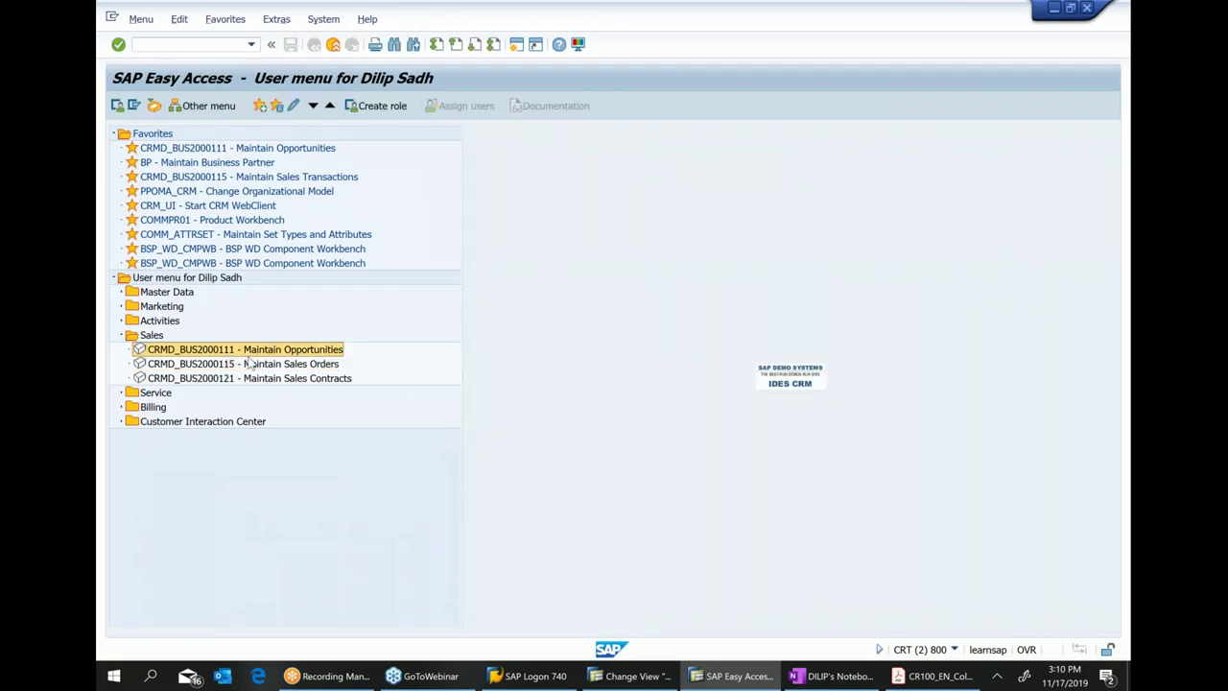
pyautogui.press('Return')
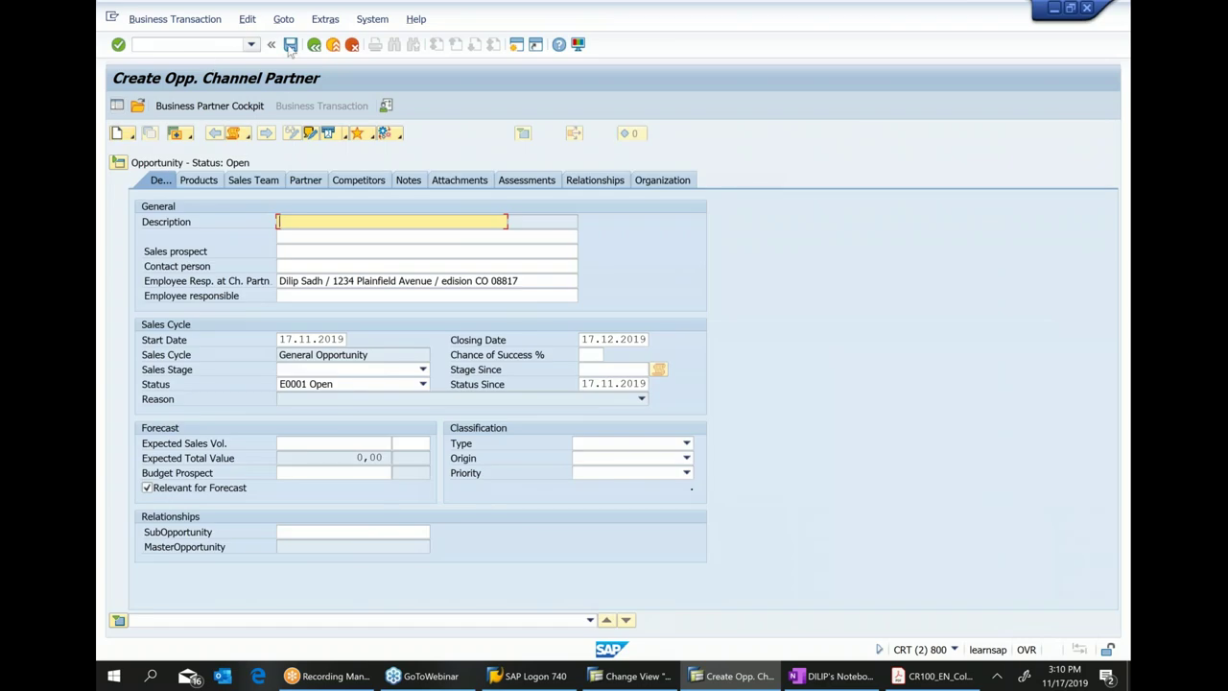
pyautogui.press('F3')
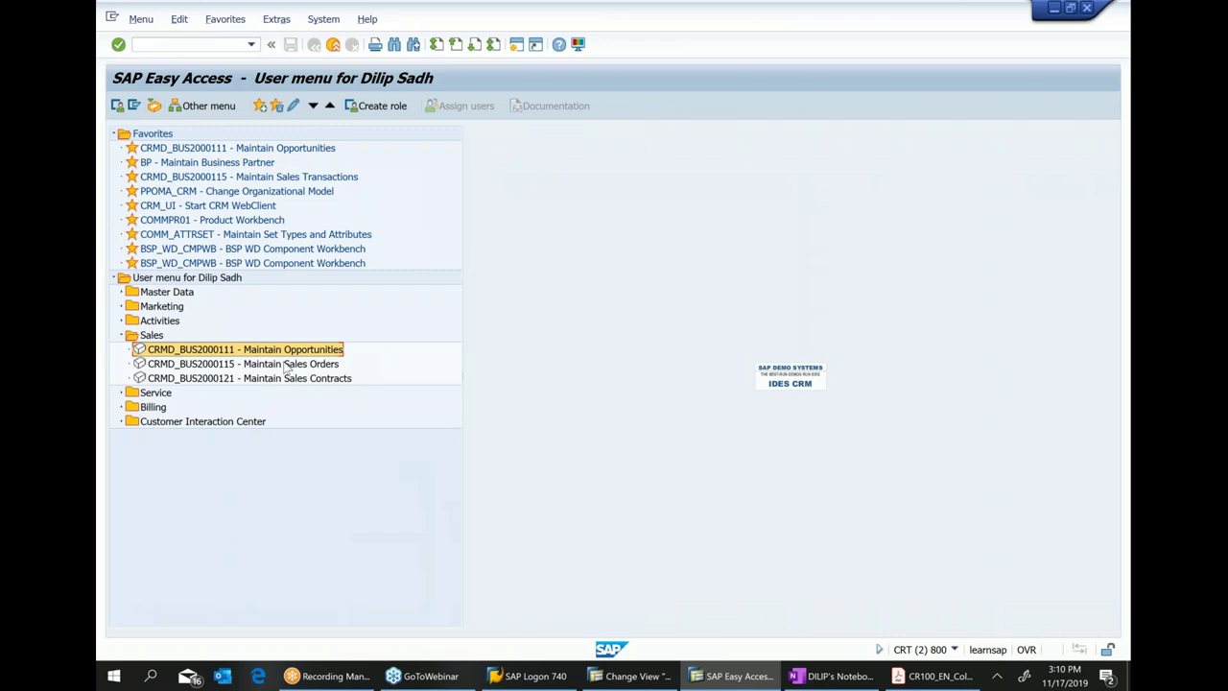
# Open Maintain Sales Orders and create a new sales transaction of type Quote_sadh_111619.
pyautogui.doubleClick(286, 366)
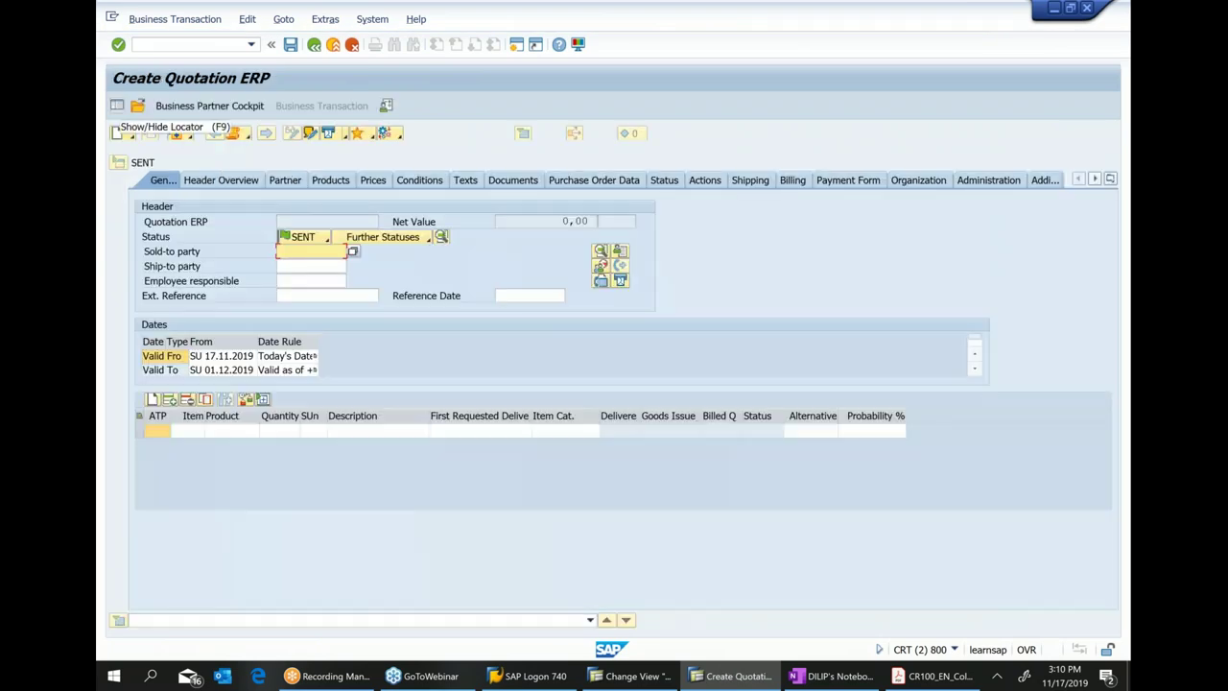
pyautogui.click(119, 133)
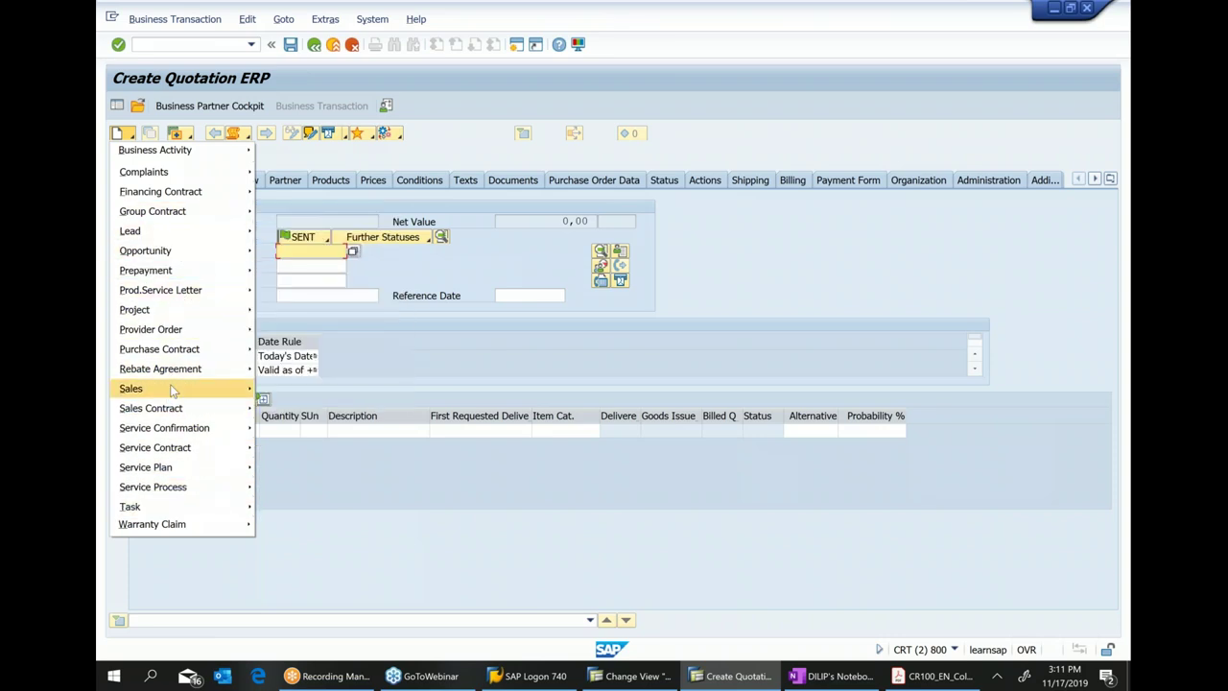
pyautogui.moveTo(172, 391)
pyautogui.moveTo(321, 683)
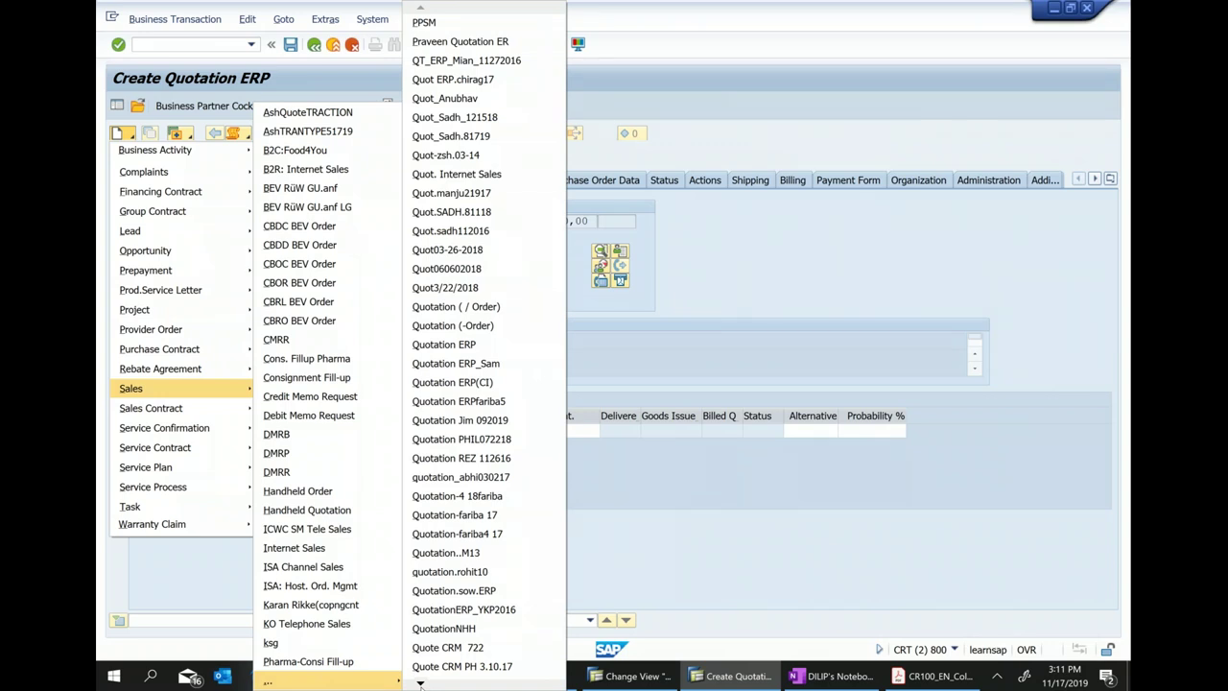
pyautogui.moveTo(419, 683)
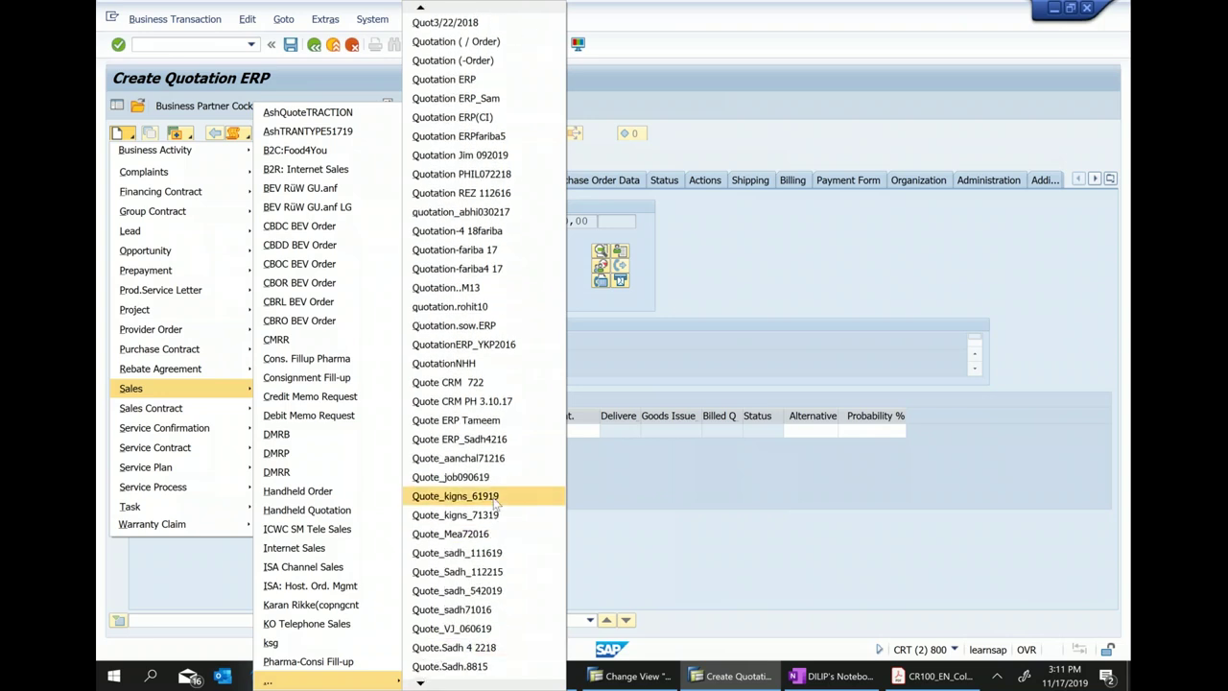
pyautogui.click(487, 555)
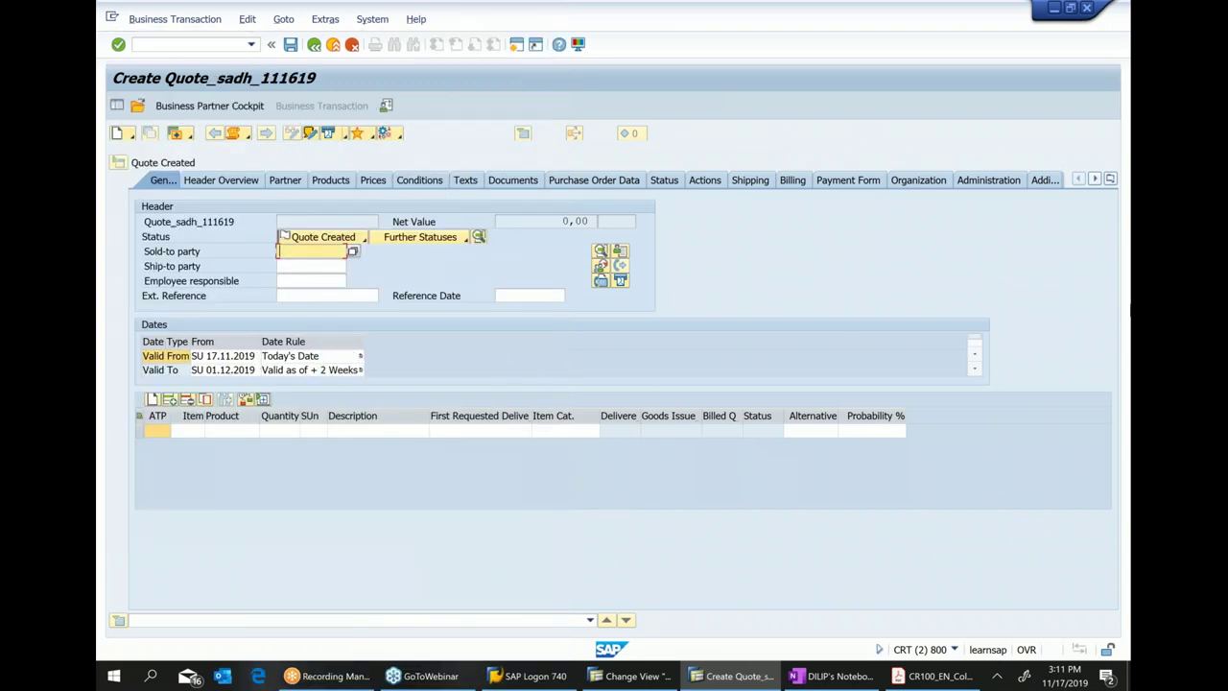
# Enter the customer's number as the sold-to party and display the quotation's partner data.
pyautogui.write('300034')
pyautogui.press('Return')
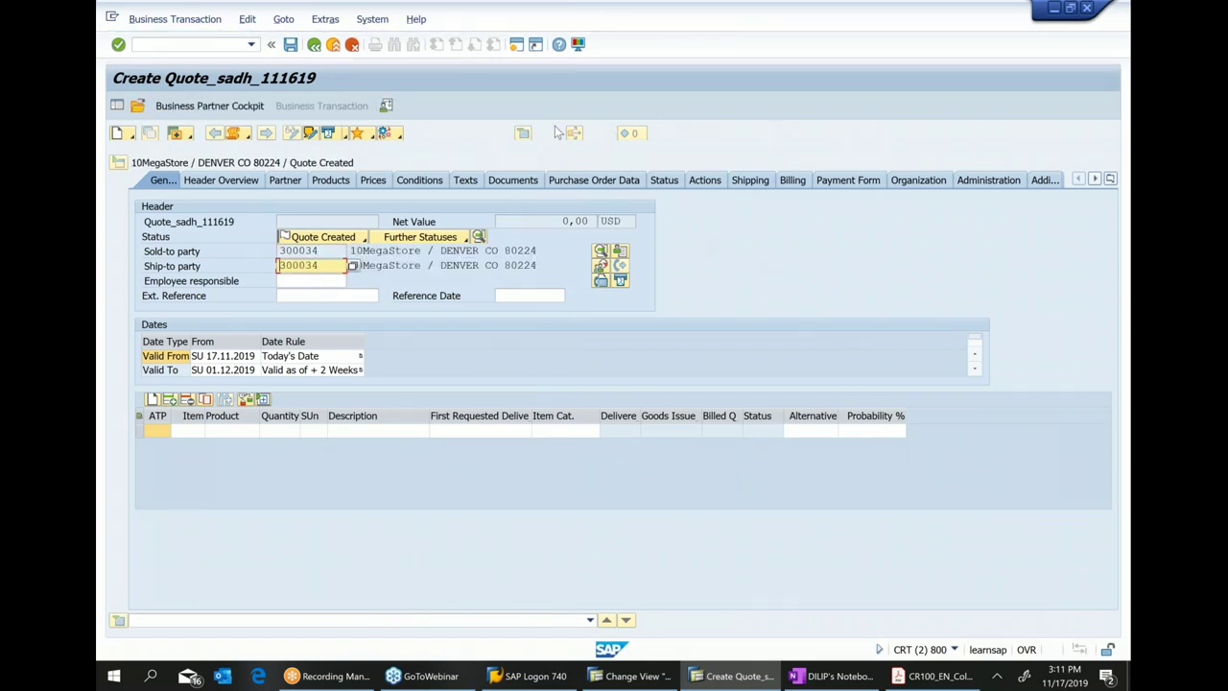
pyautogui.click(285, 181)
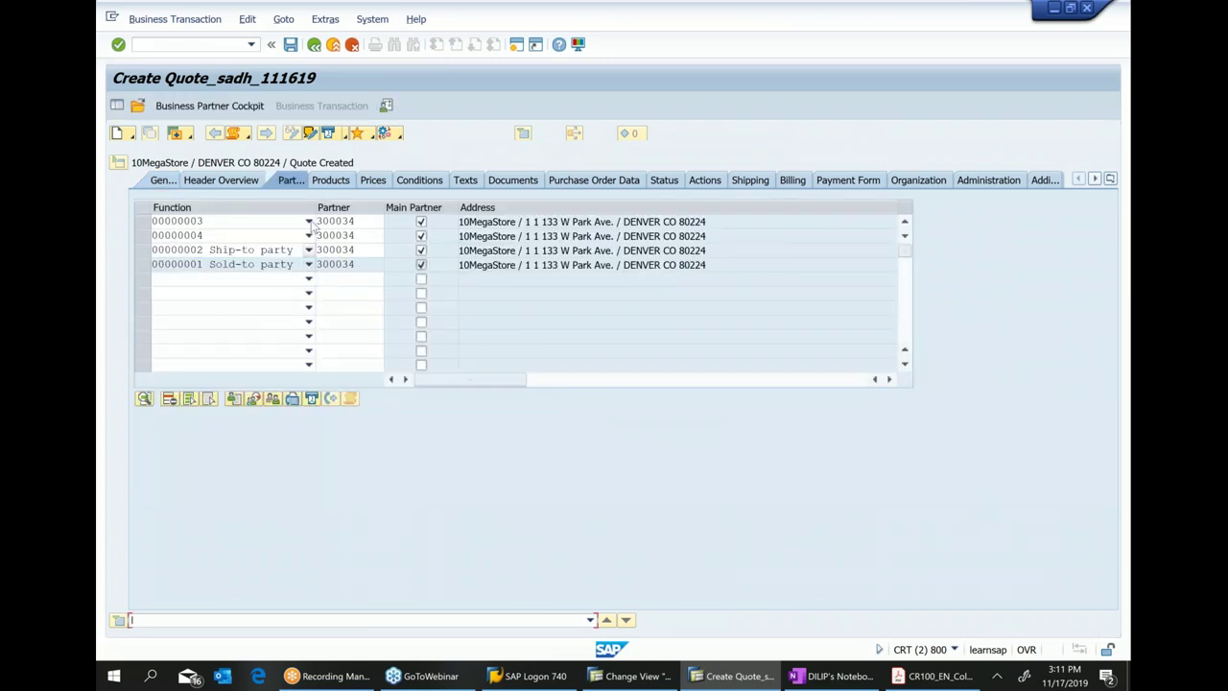
# Check which partner functions are available for an empty partner row of the quotation.
pyautogui.click(309, 280)
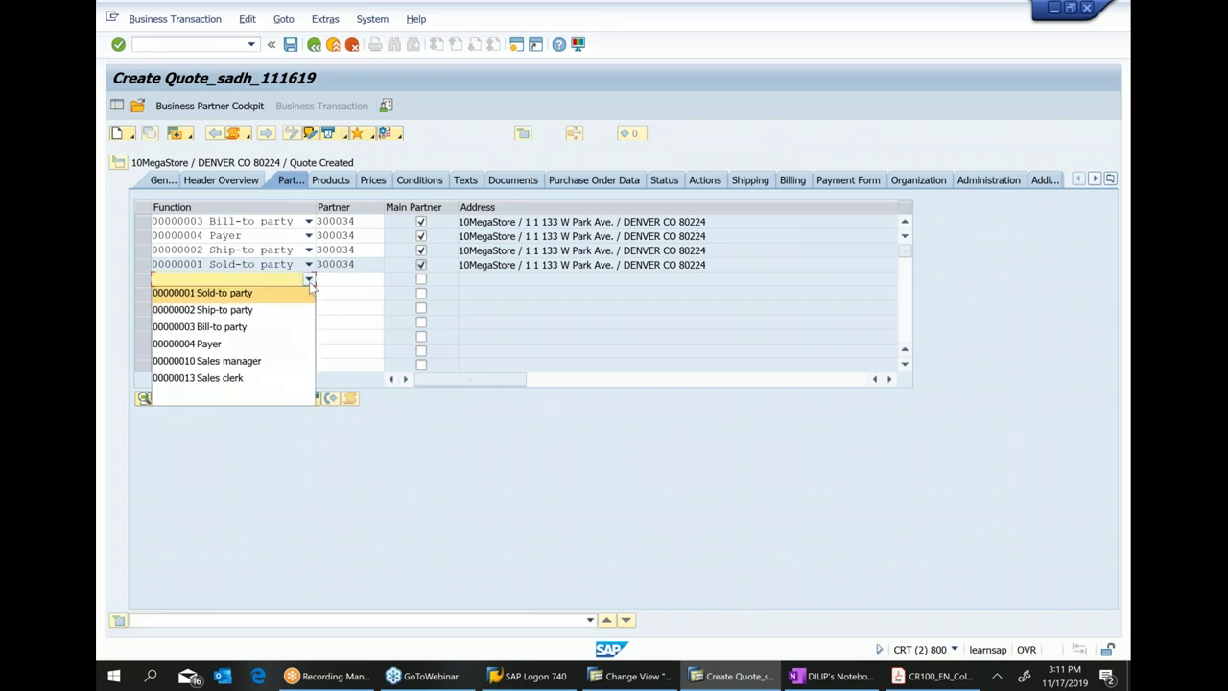
pyautogui.press('Down')
pyautogui.press('Down')
pyautogui.press('Down')
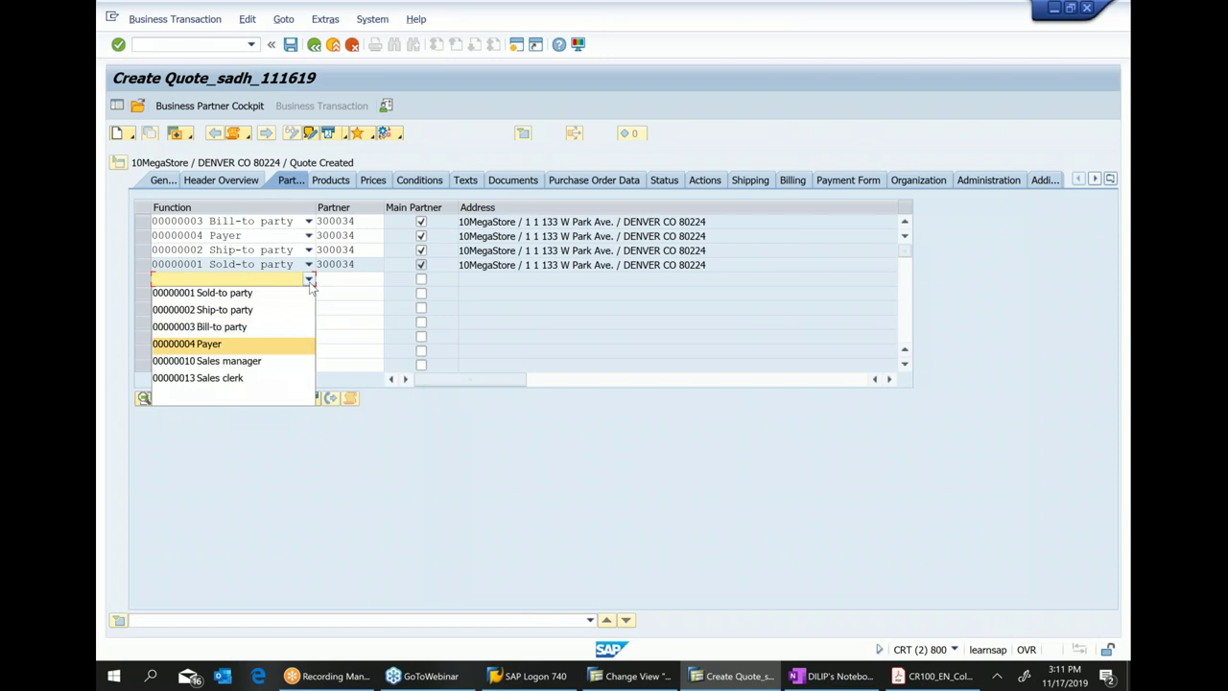
pyautogui.press('Down')
pyautogui.press('Down')
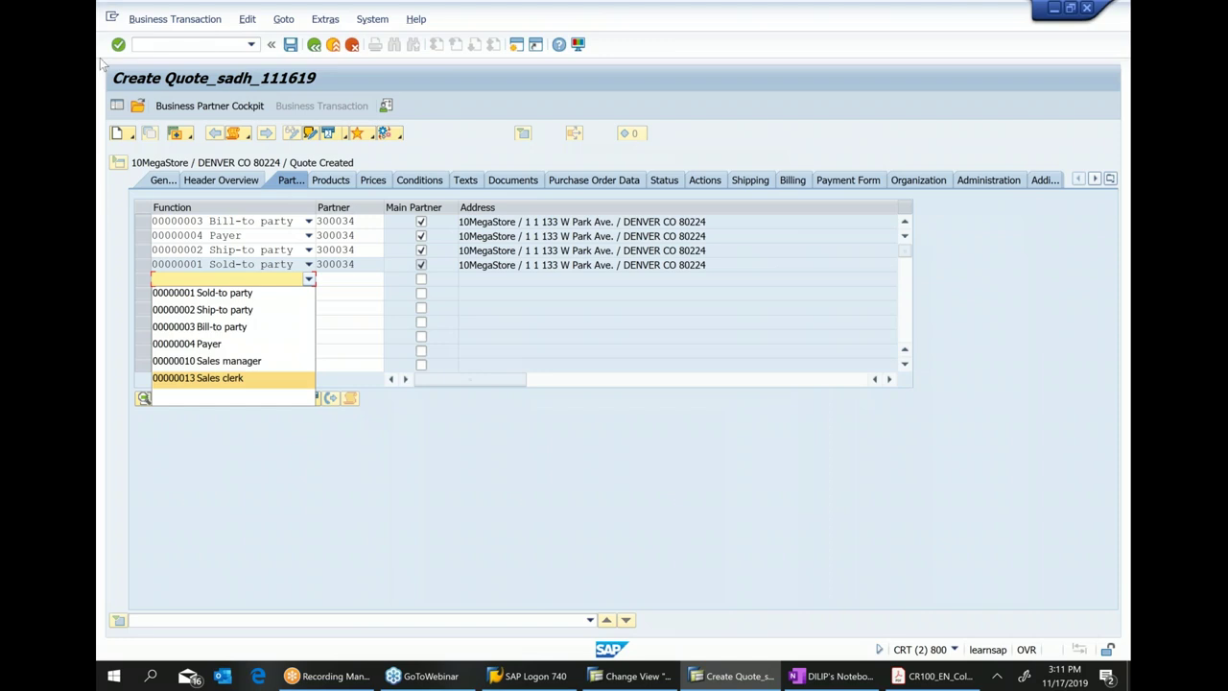
pyautogui.click(381, 28)
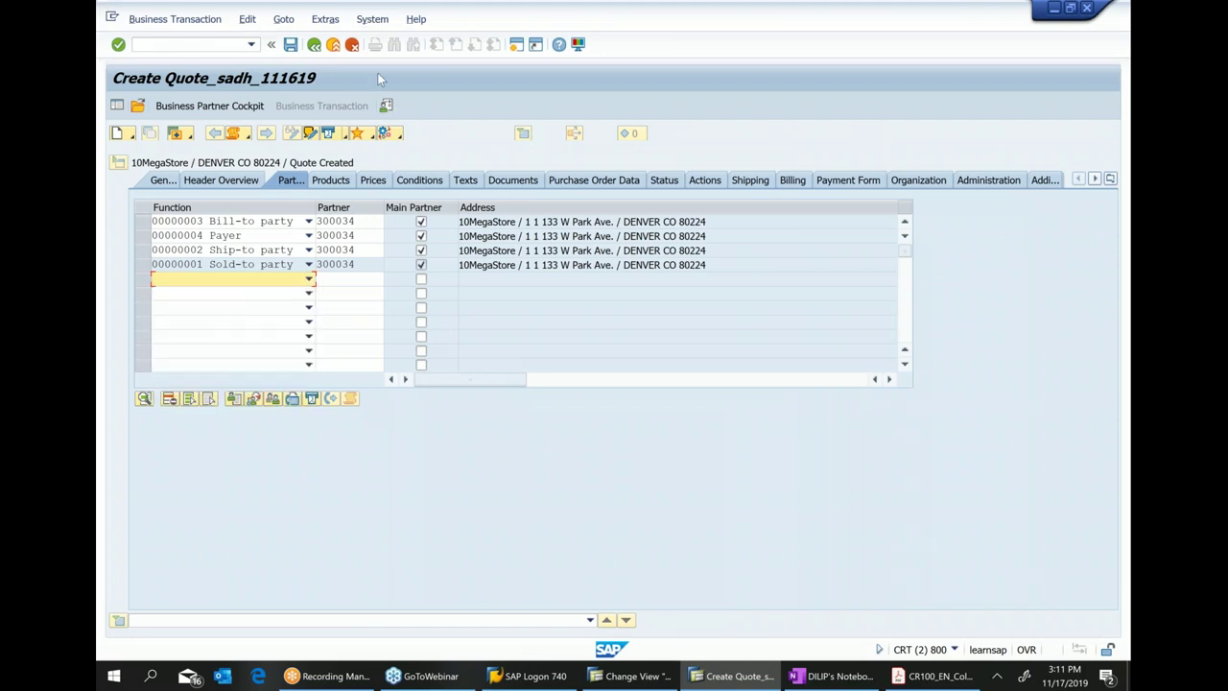
# Log off from the SAP system without saving the quotation.
pyautogui.click(372, 19)
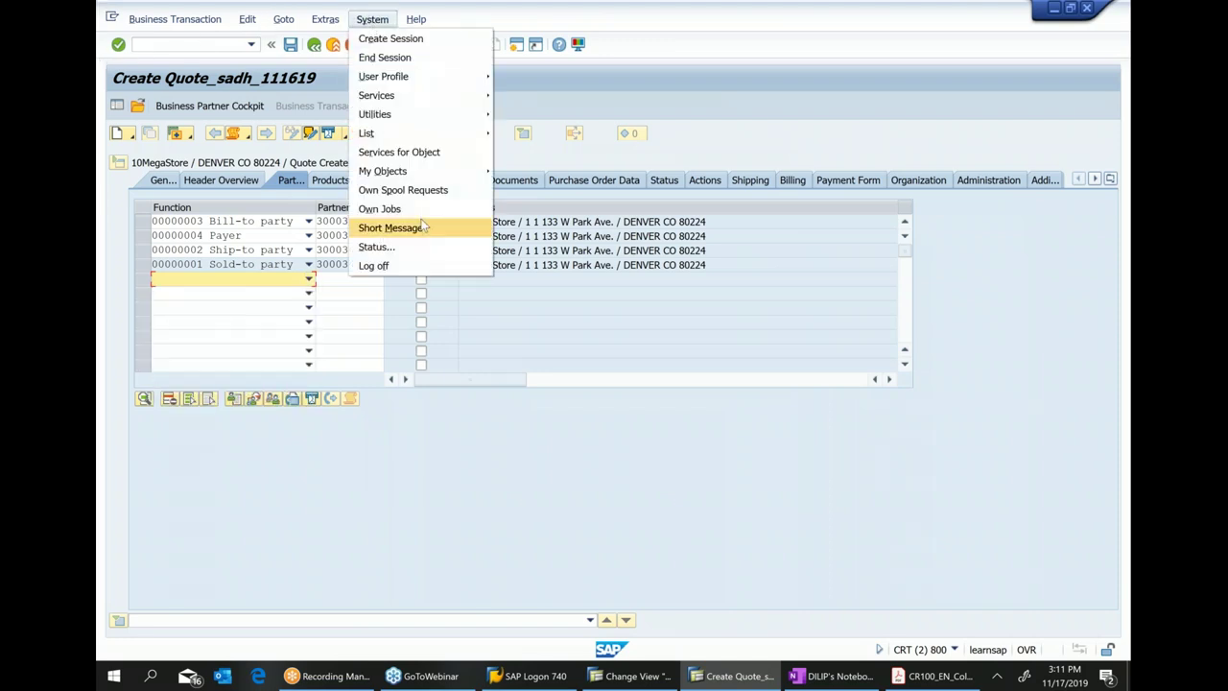
pyautogui.click(379, 264)
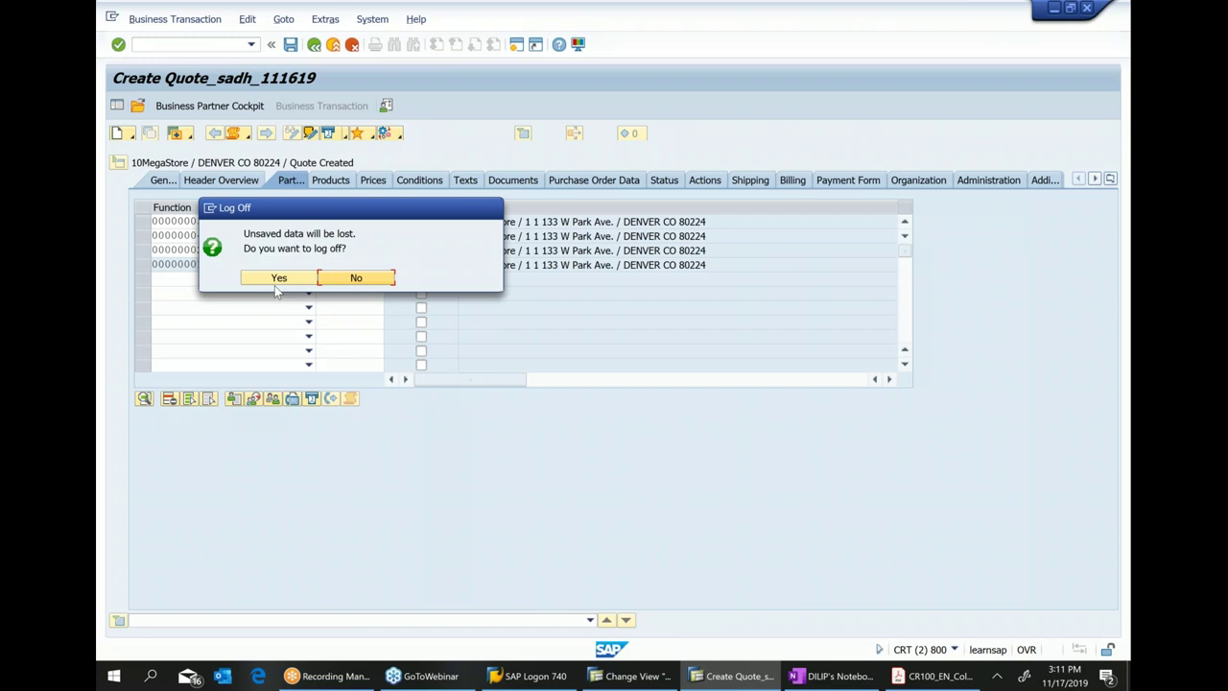
pyautogui.click(274, 285)
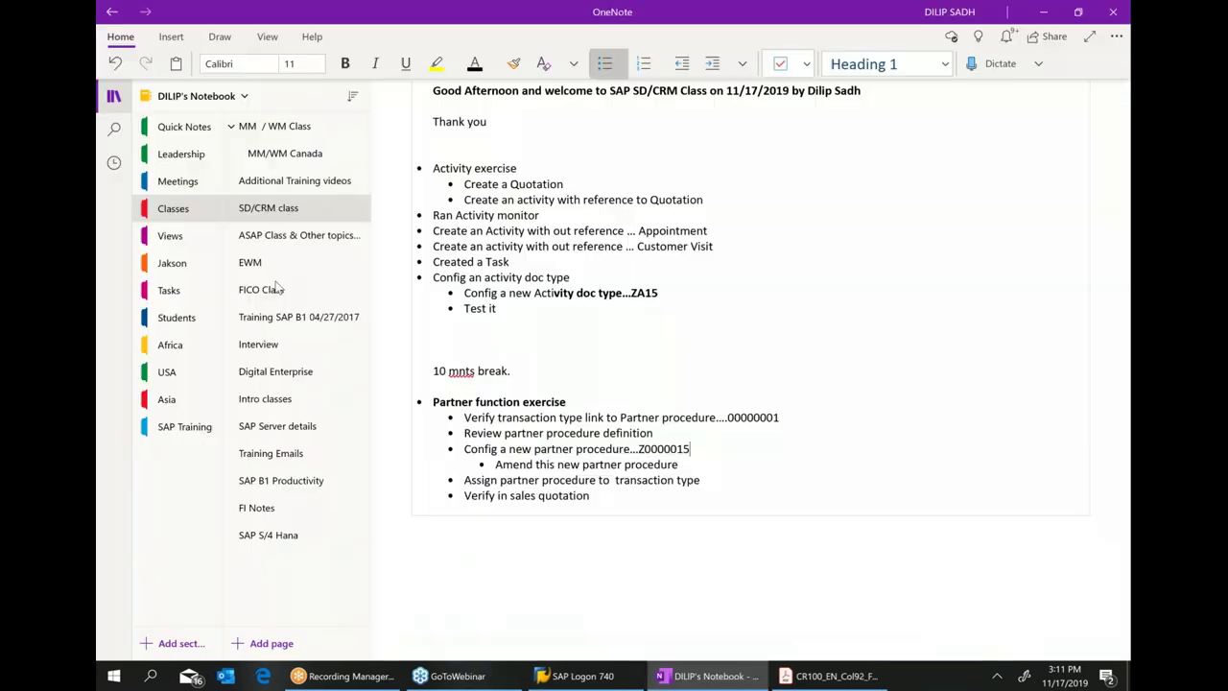
# Close the remaining windows: OneNote, the course PDF without saving its changes, and SAP Logon.
pyautogui.click(1113, 12)
pyautogui.click(1111, 10)
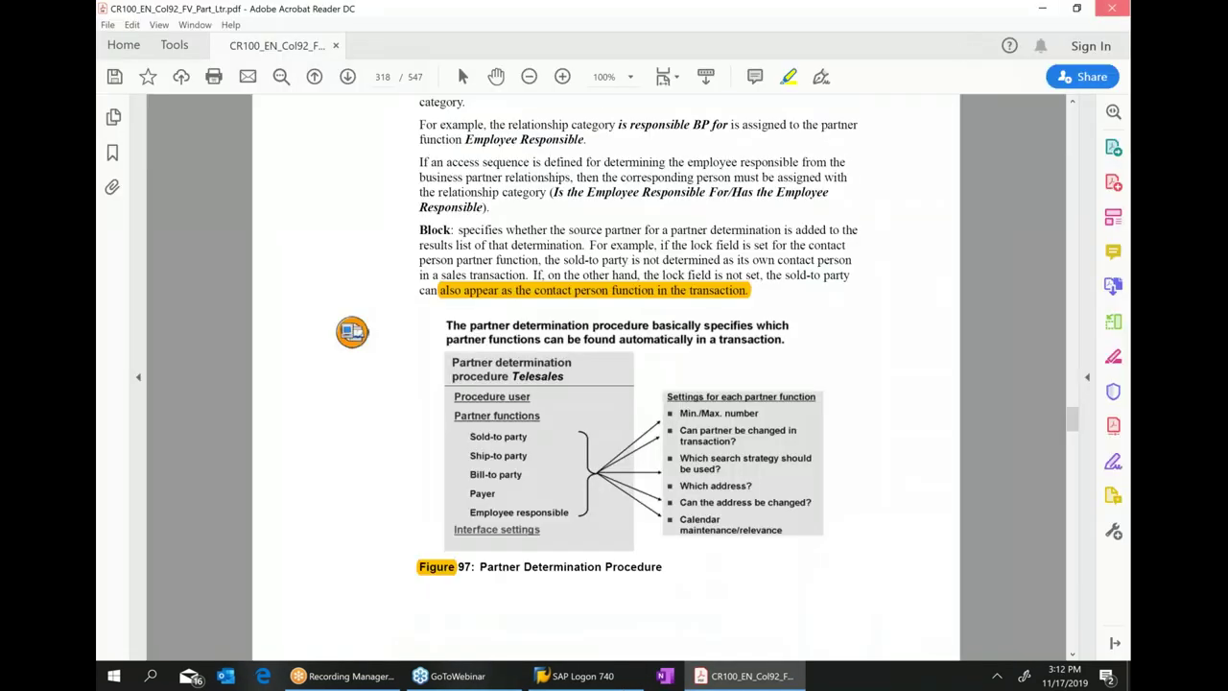
pyautogui.click(698, 364)
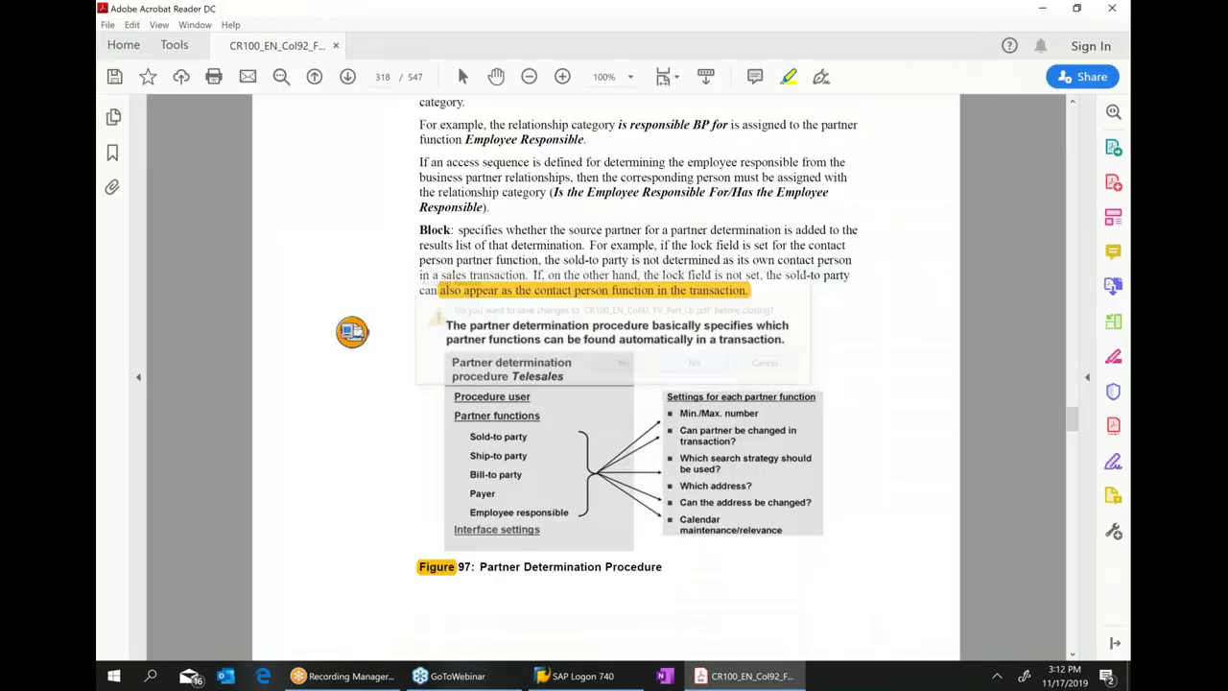
pyautogui.click(580, 676)
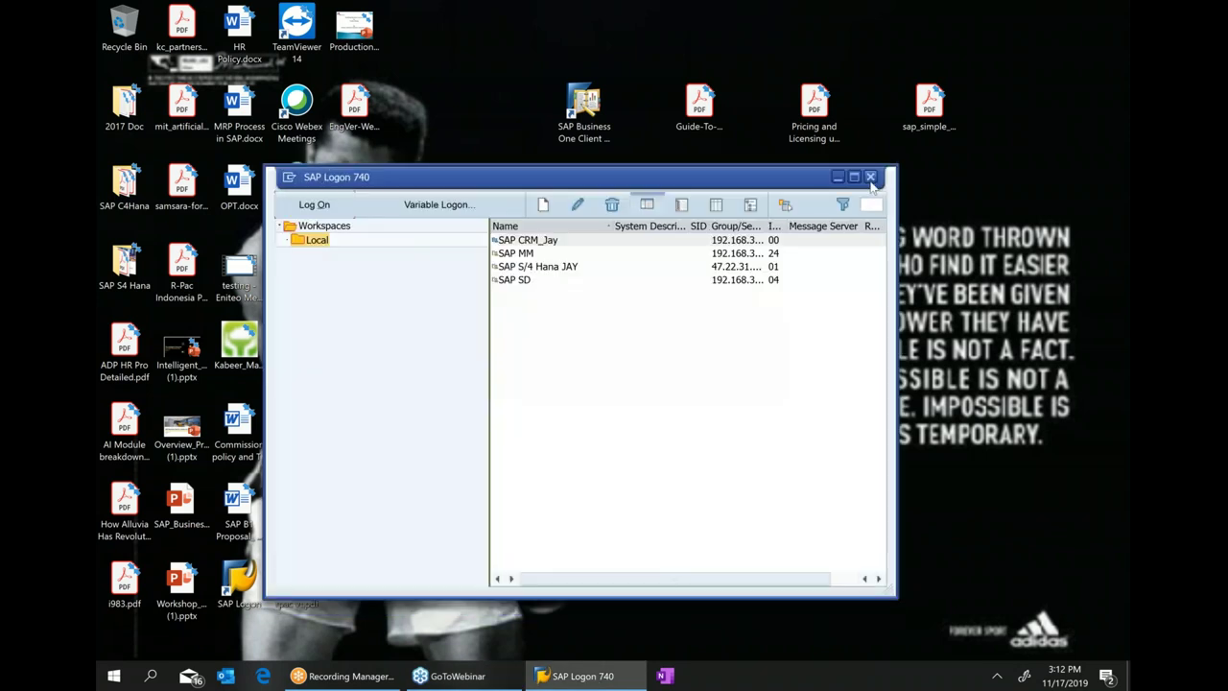
pyautogui.click(884, 171)
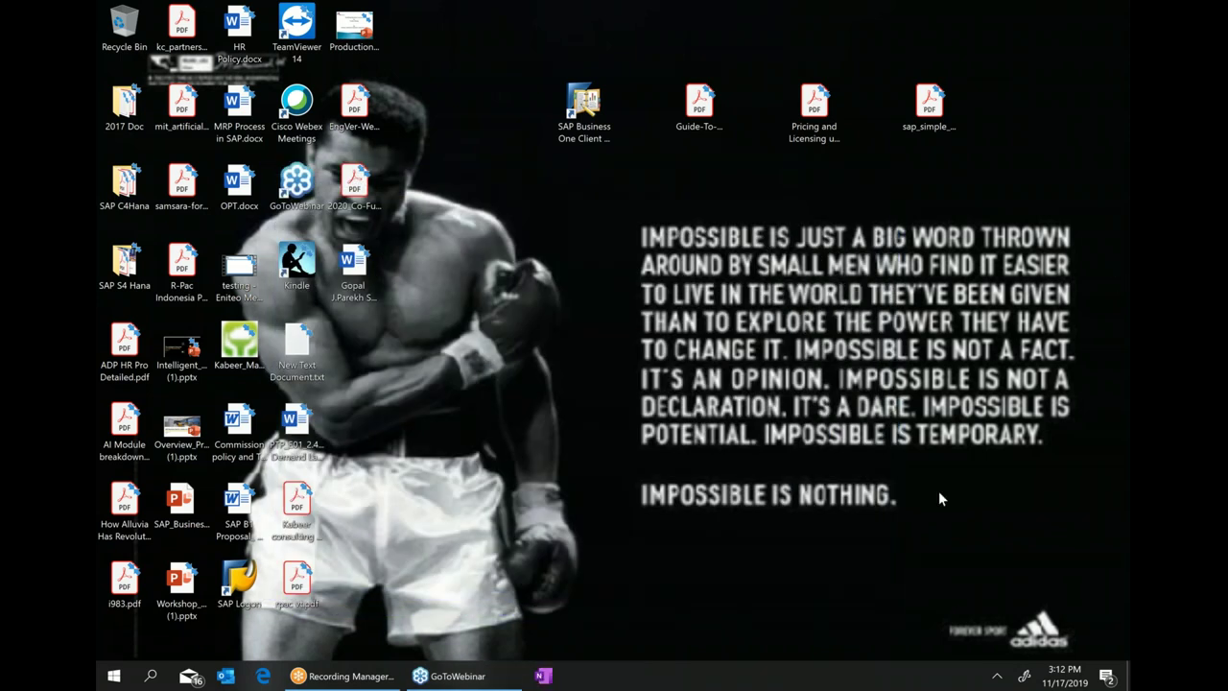